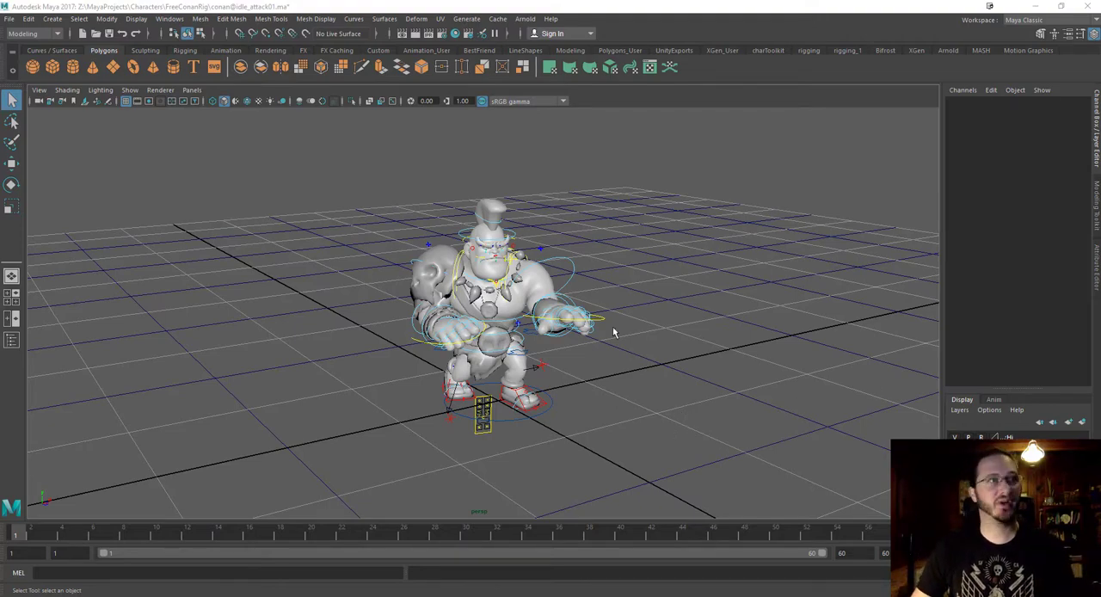
Select all of the character's rig controls, set a keyframe on them at frame 1, and save the scene.
alt+drag(612, 327, 581, 354)
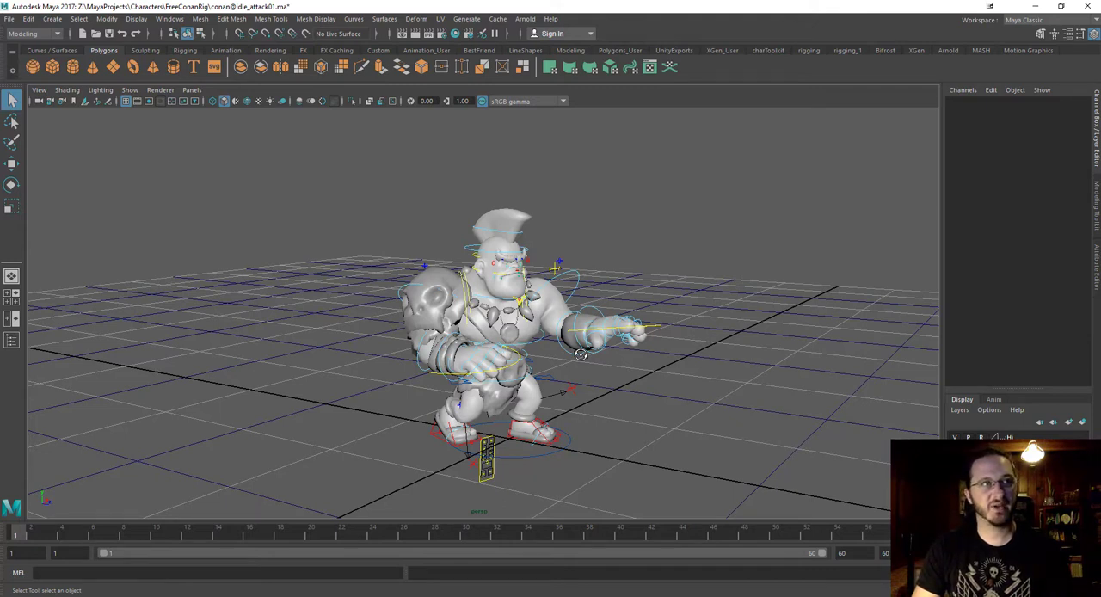
drag(316, 135, 806, 500)
key(s)
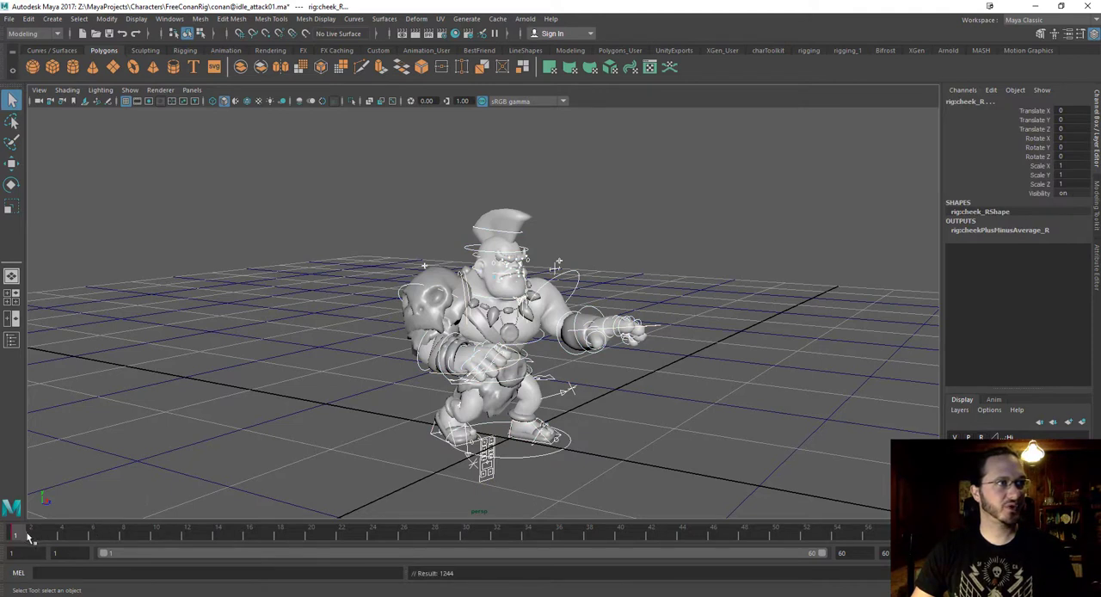
mouse_move(44, 539)
mouse_down()
mouse_move(5, 542)
mouse_move(925, 535)
mouse_up()
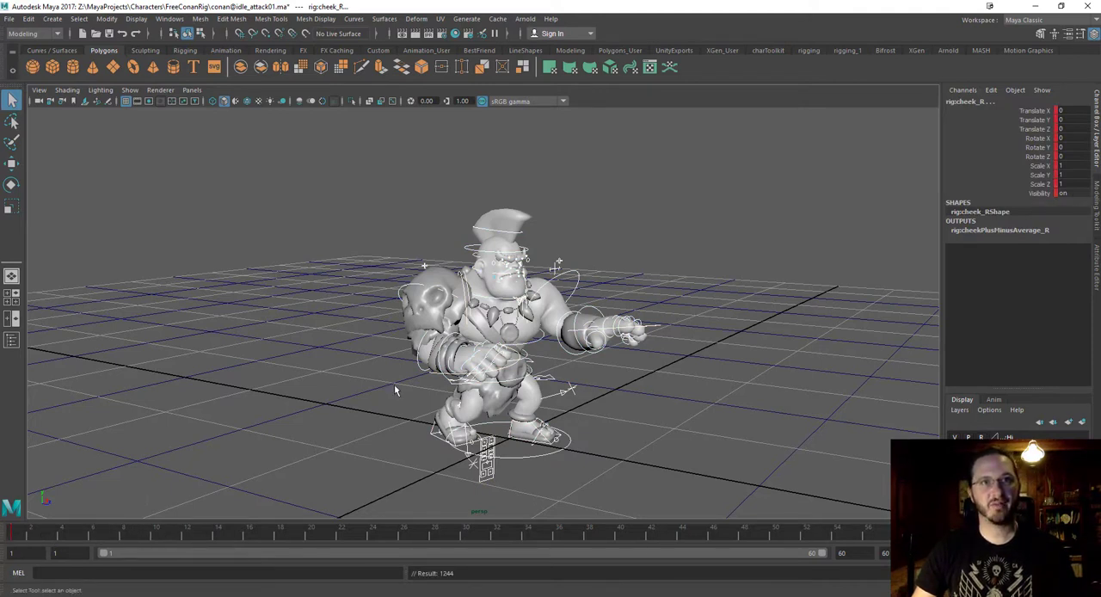
alt+drag(602, 379, 657, 373)
click(651, 360)
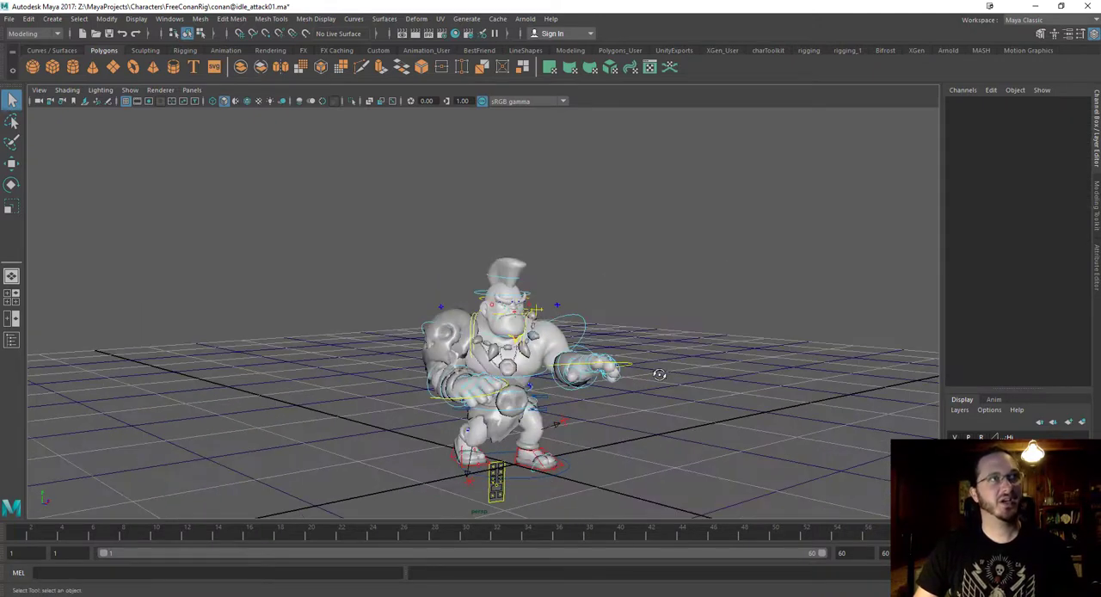
key(ctrl+s)
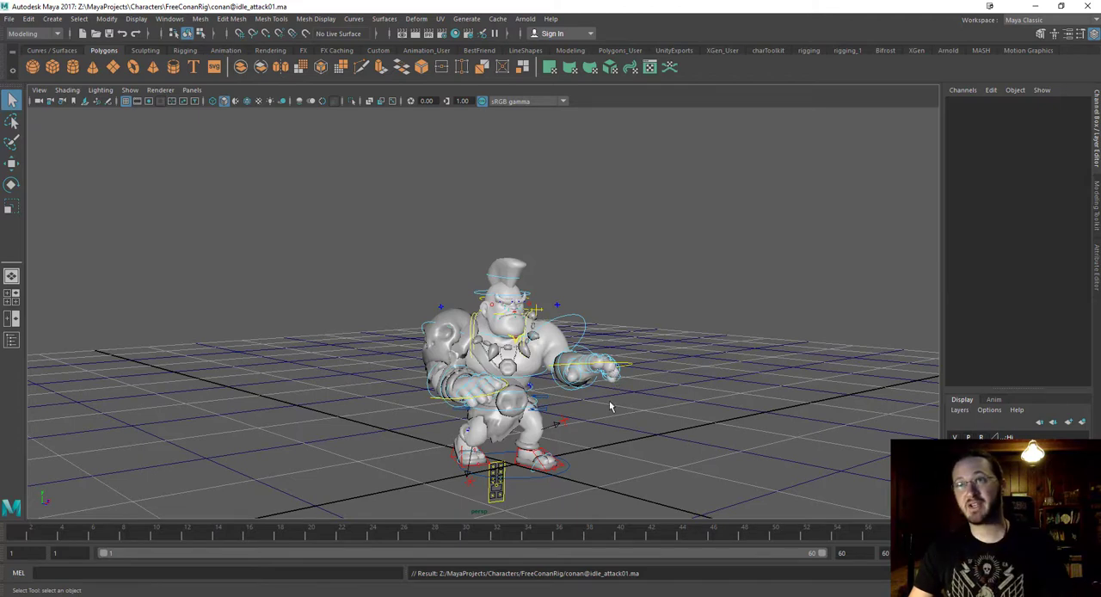
Close the current attack idle scene and start a new empty scene.
alt+drag(663, 273, 592, 307)
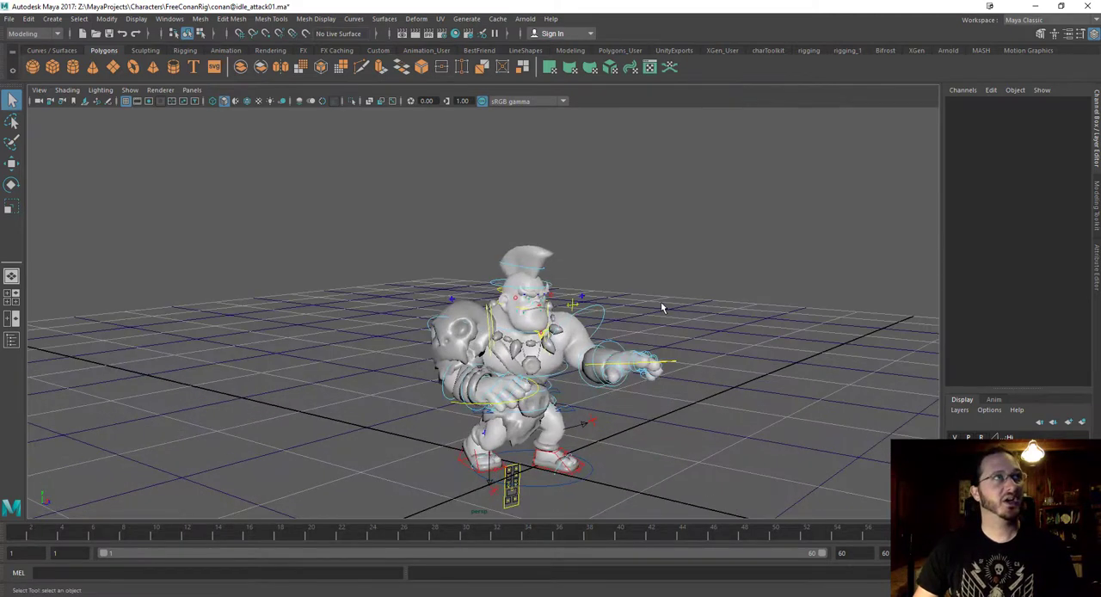
alt+drag(659, 287, 407, 216)
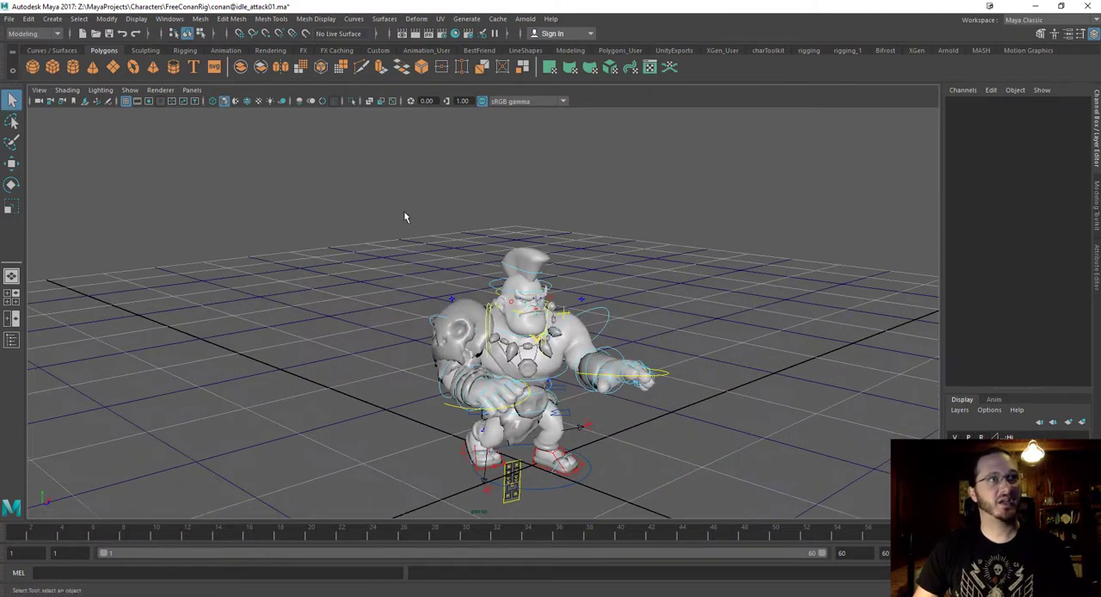
click(82, 35)
click(549, 304)
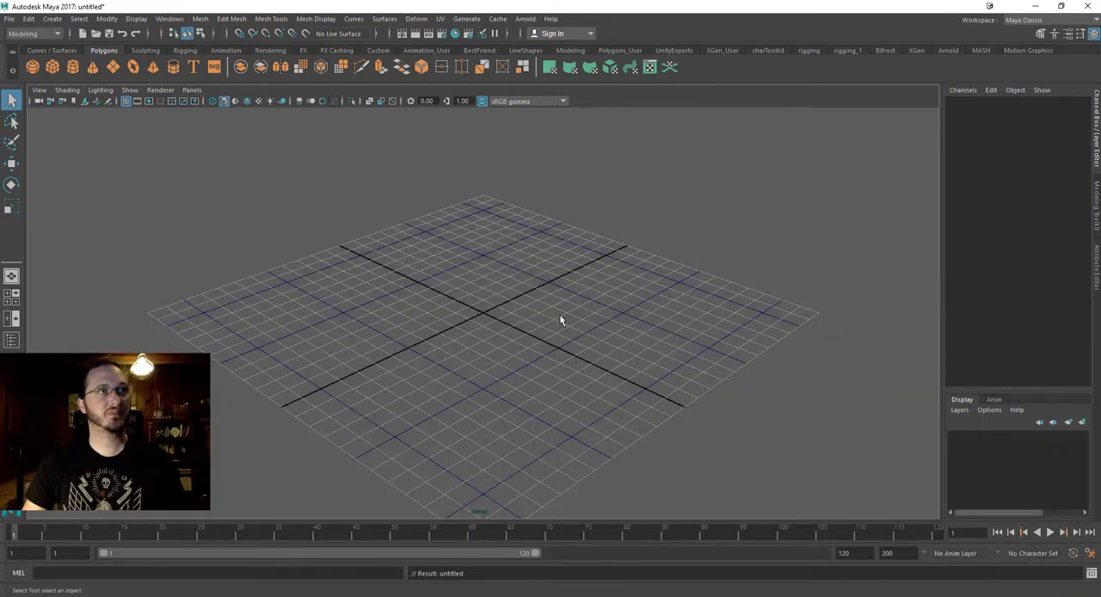
alt+drag(560, 319, 991, 497)
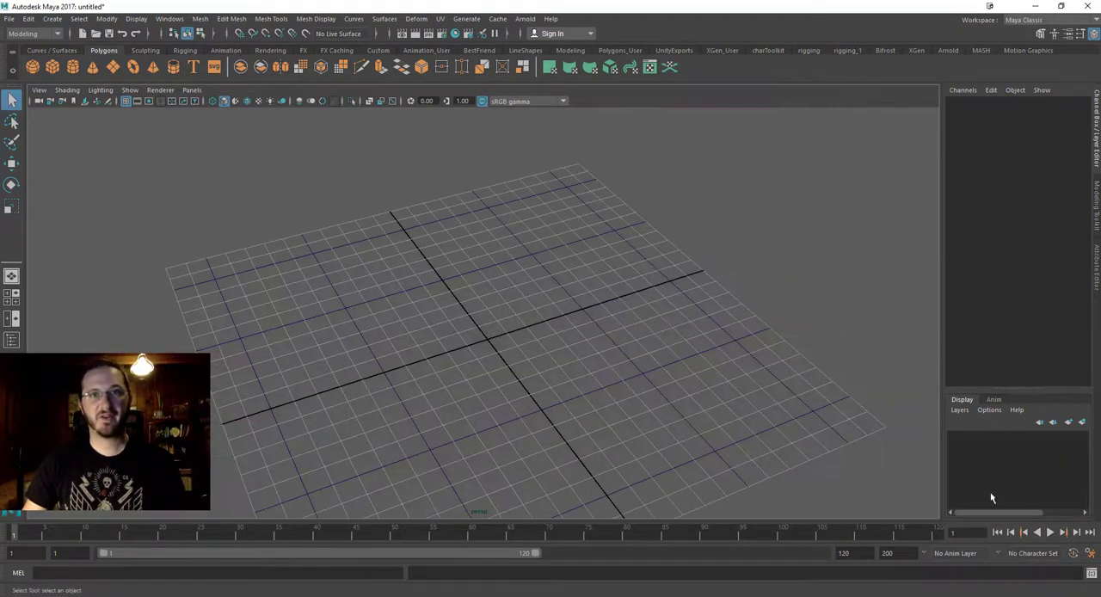
Open the Create Reference options, enlarge the window, and collapse the General, Load and Shared Reference sections.
click(11, 19)
mouse_move(29, 19)
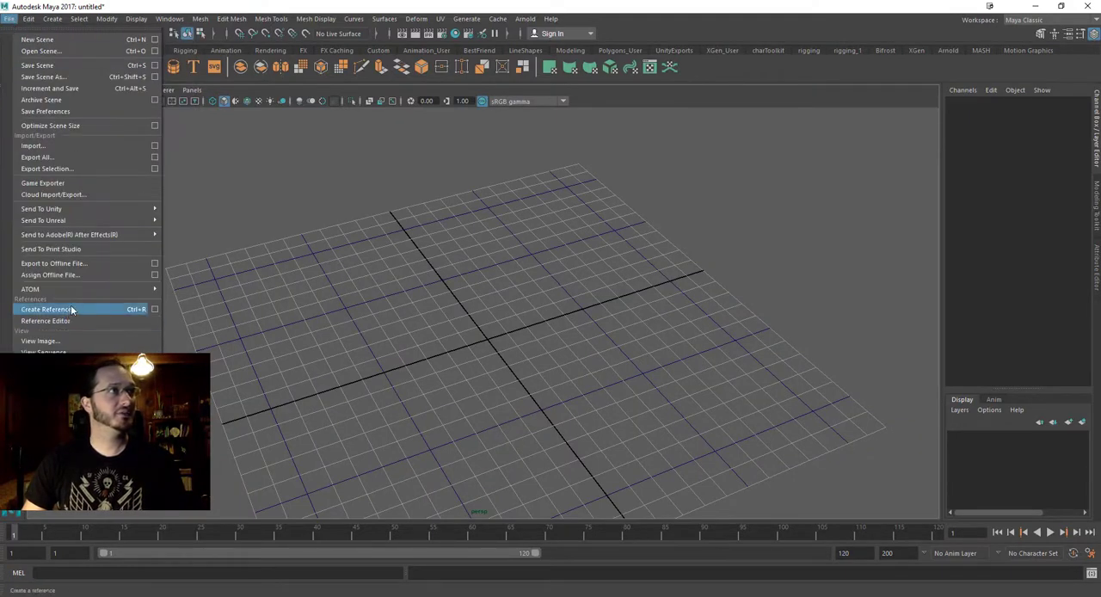
click(154, 309)
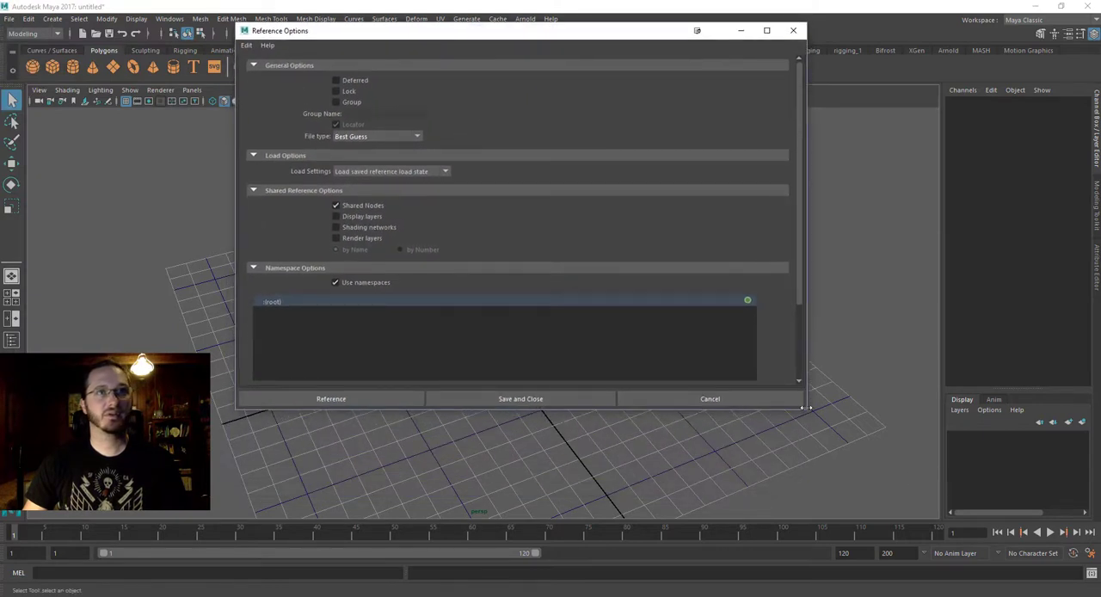
drag(807, 410, 823, 499)
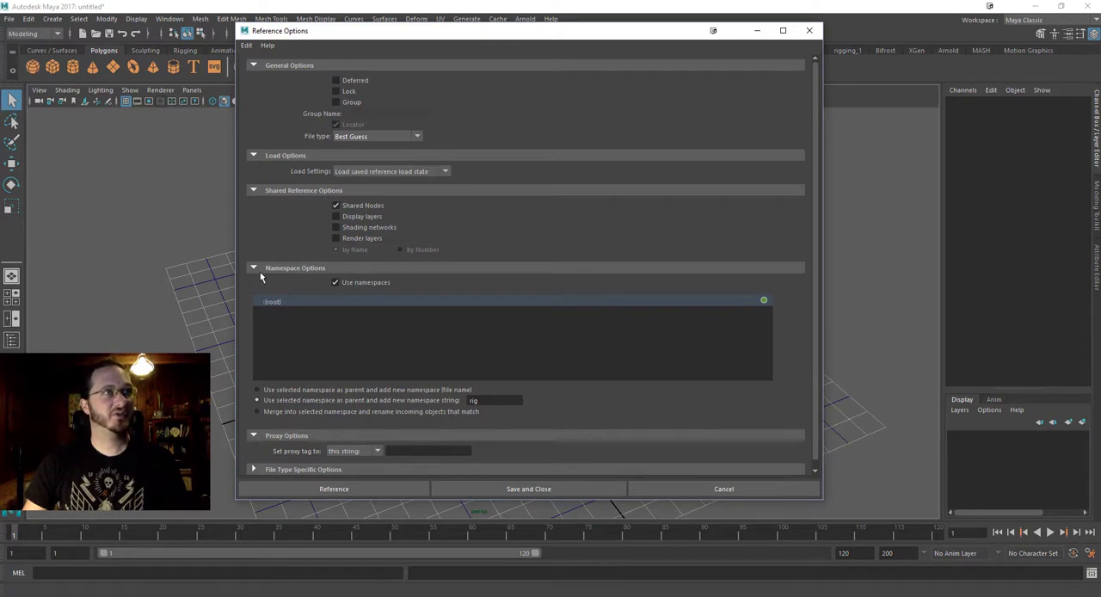
click(254, 191)
click(253, 156)
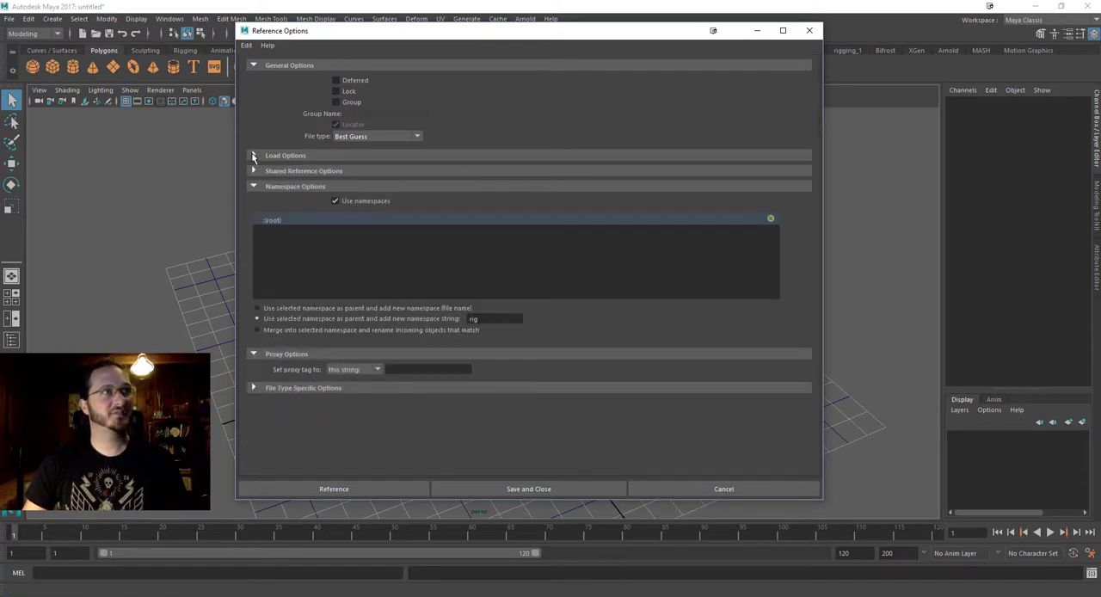
click(253, 66)
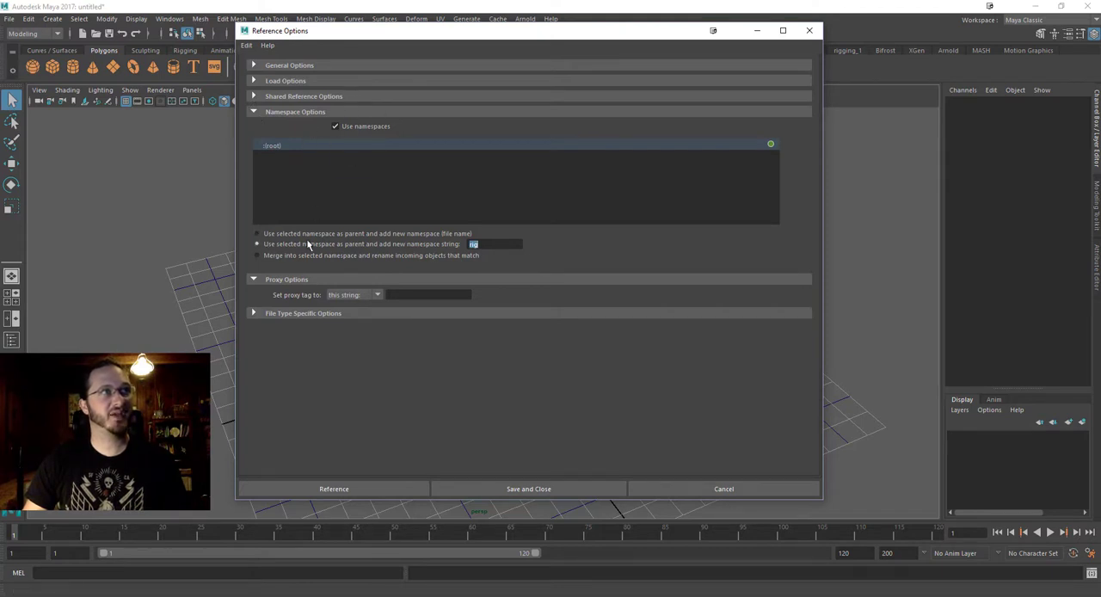
Reference conan.ma from the FreeConanRig folder, adding the new namespace string "rig" under the root namespace.
click(269, 234)
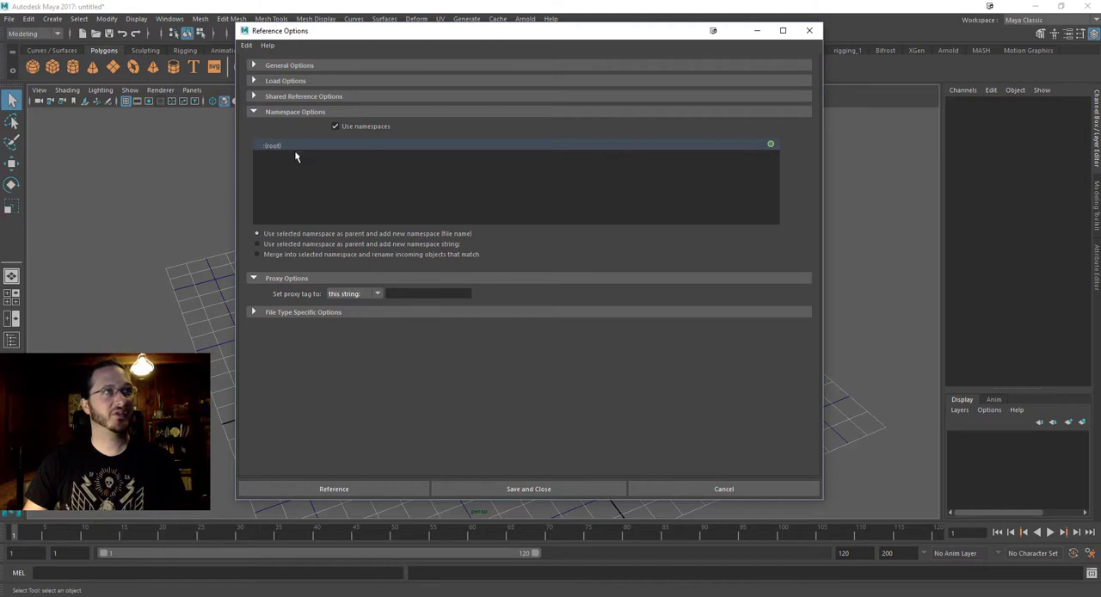
click(290, 245)
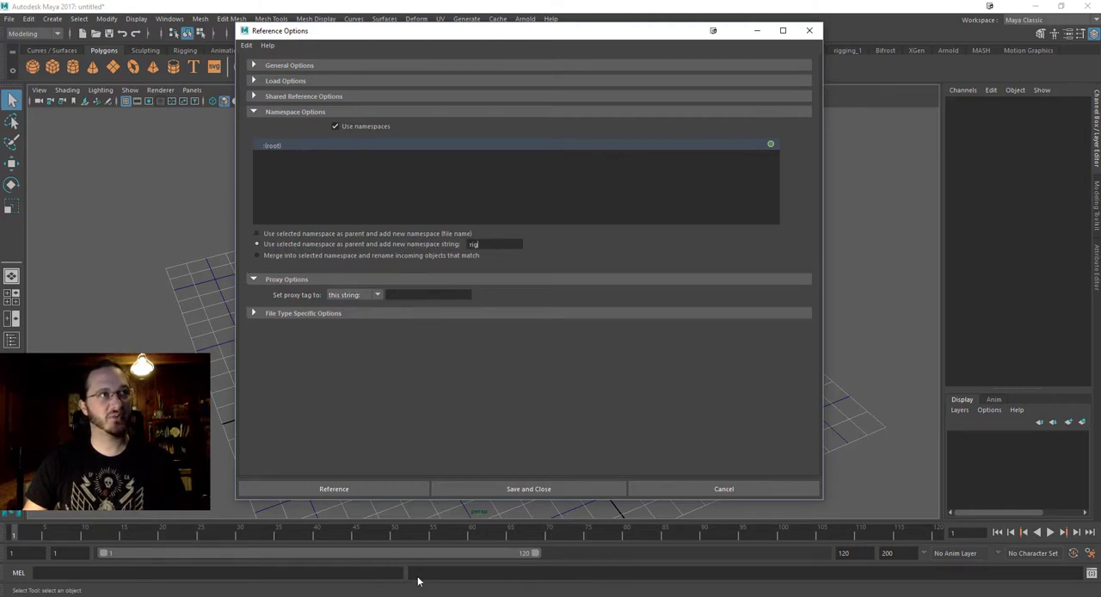
click(340, 493)
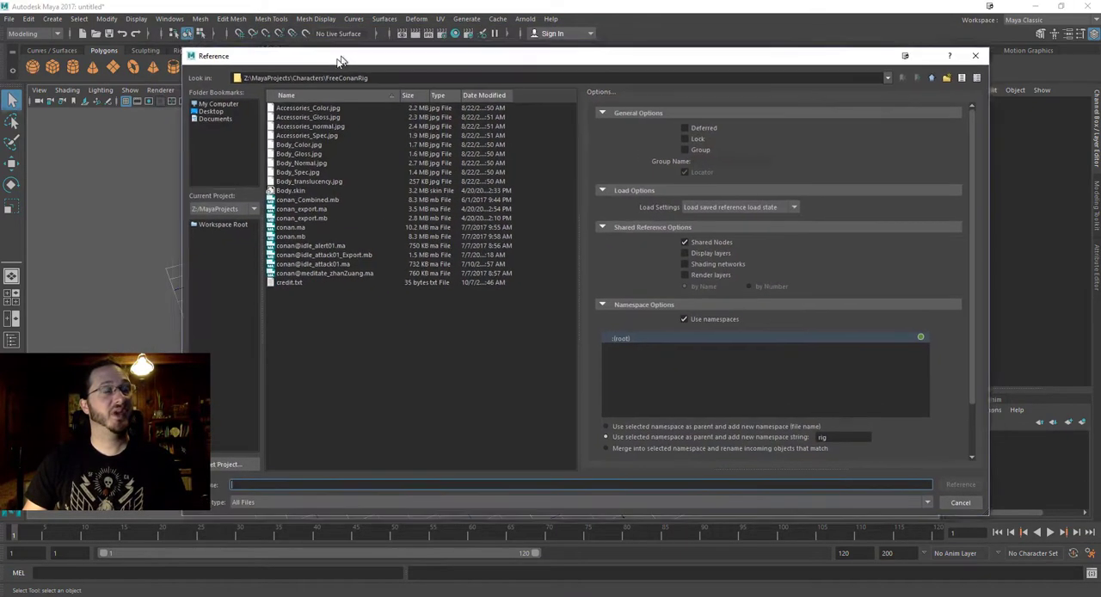
click(297, 231)
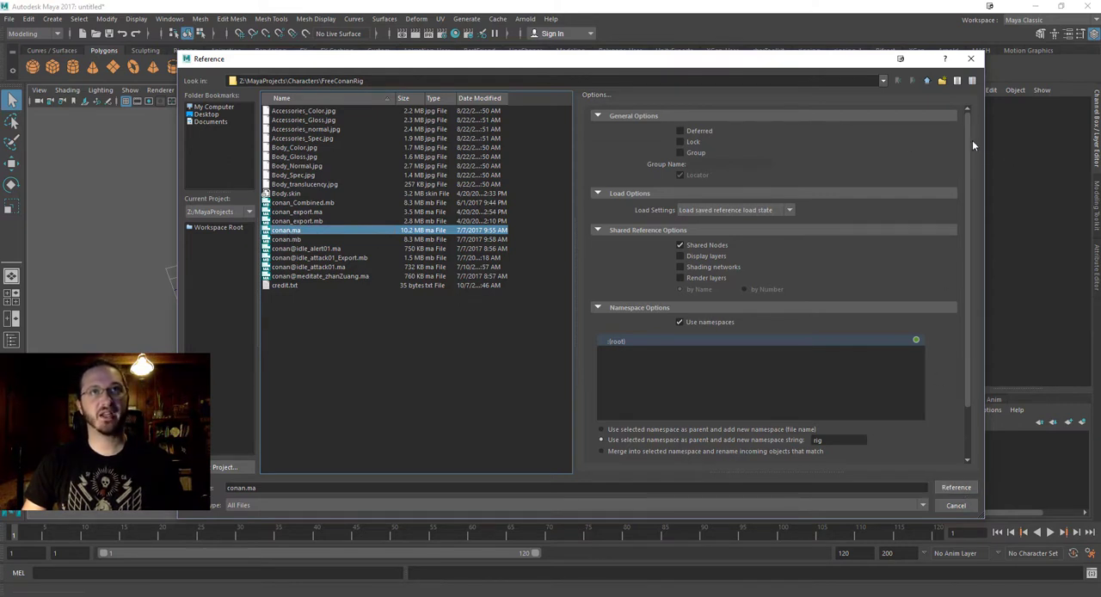
drag(968, 142, 978, 187)
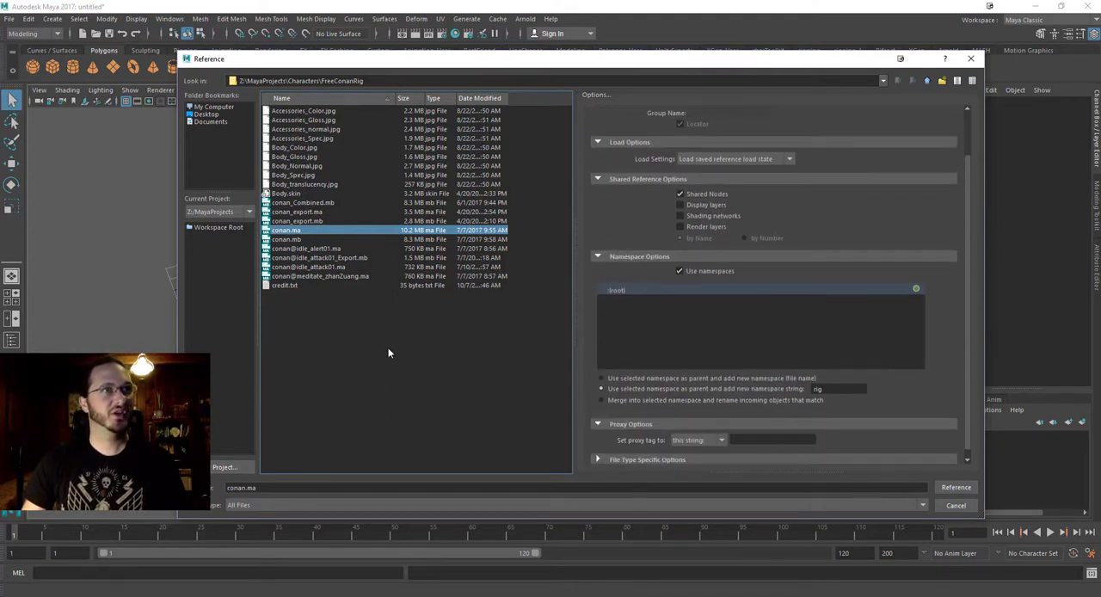
drag(970, 425, 969, 434)
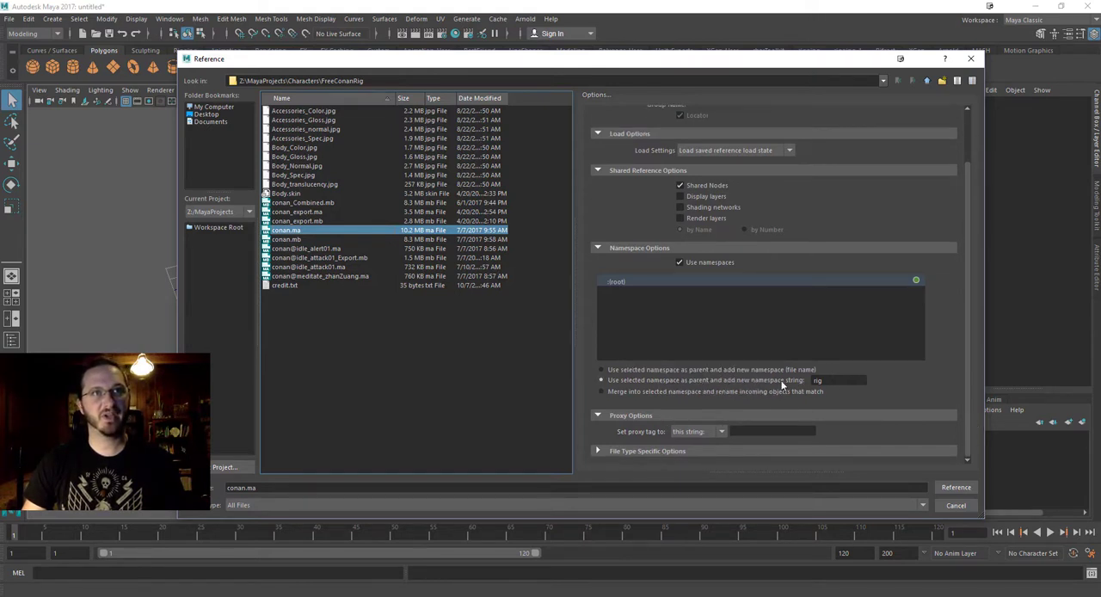
click(956, 487)
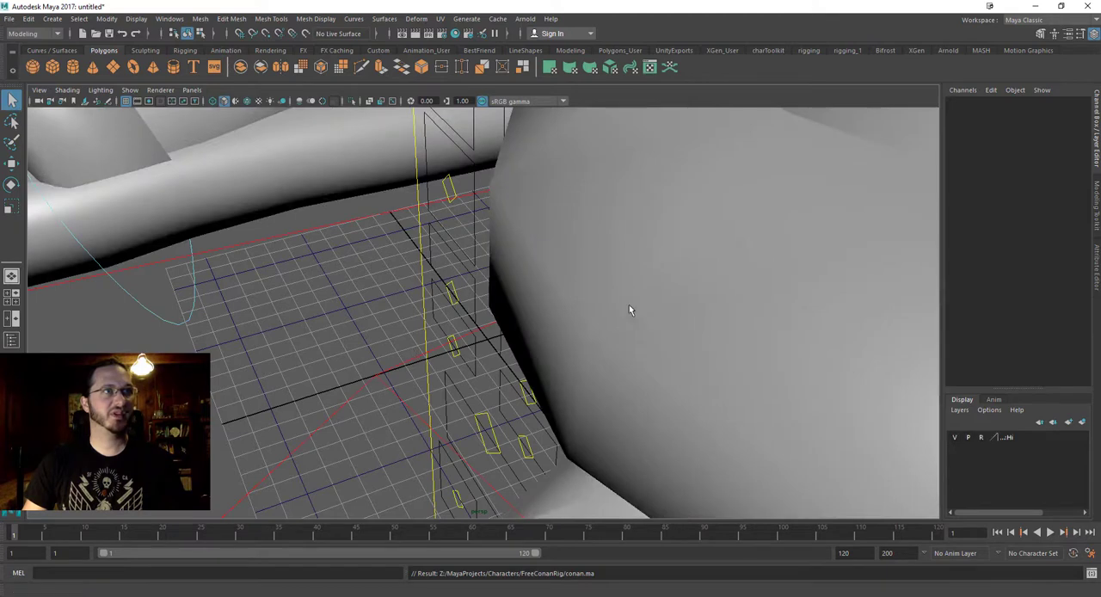
Frame the whole referenced character in the perspective view and examine the rig from the front.
alt+right_drag(629, 304, 175, 324)
alt+drag(175, 325, 541, 270)
alt+right_drag(541, 270, 277, 293)
alt+drag(550, 292, 360, 340)
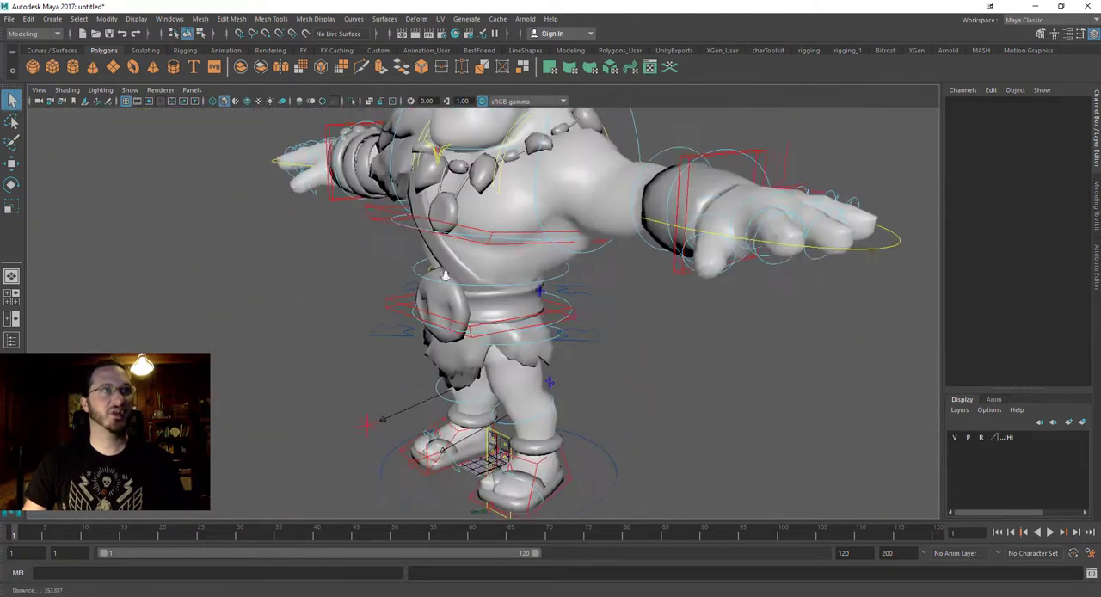
alt+right_drag(636, 297, 423, 282)
alt+drag(423, 282, 543, 283)
alt+right_drag(543, 283, 585, 286)
alt+middle_drag(509, 282, 507, 314)
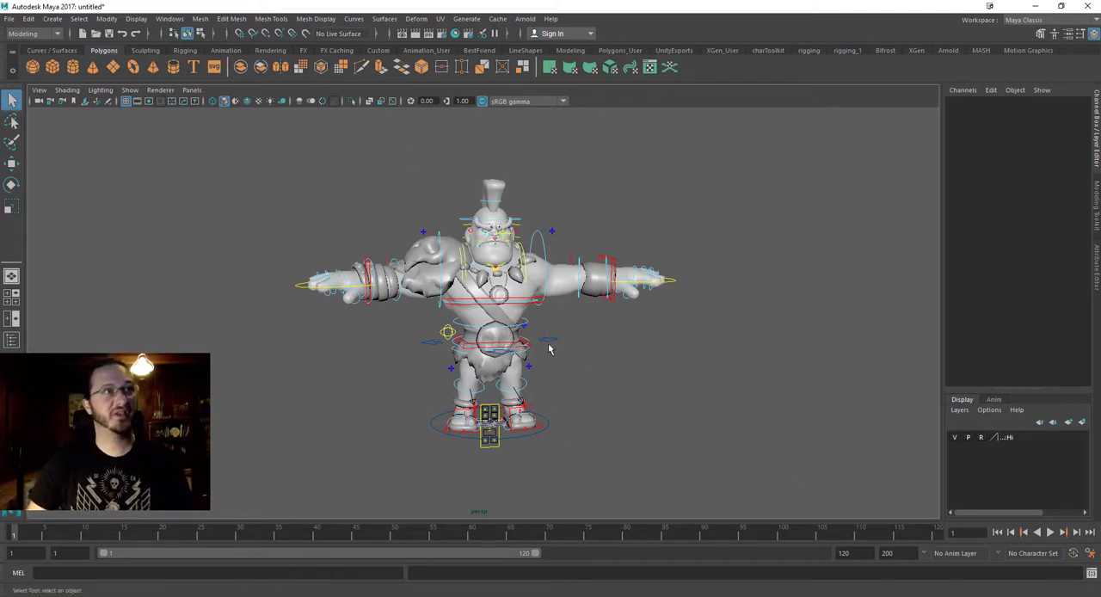
alt+drag(551, 350, 569, 364)
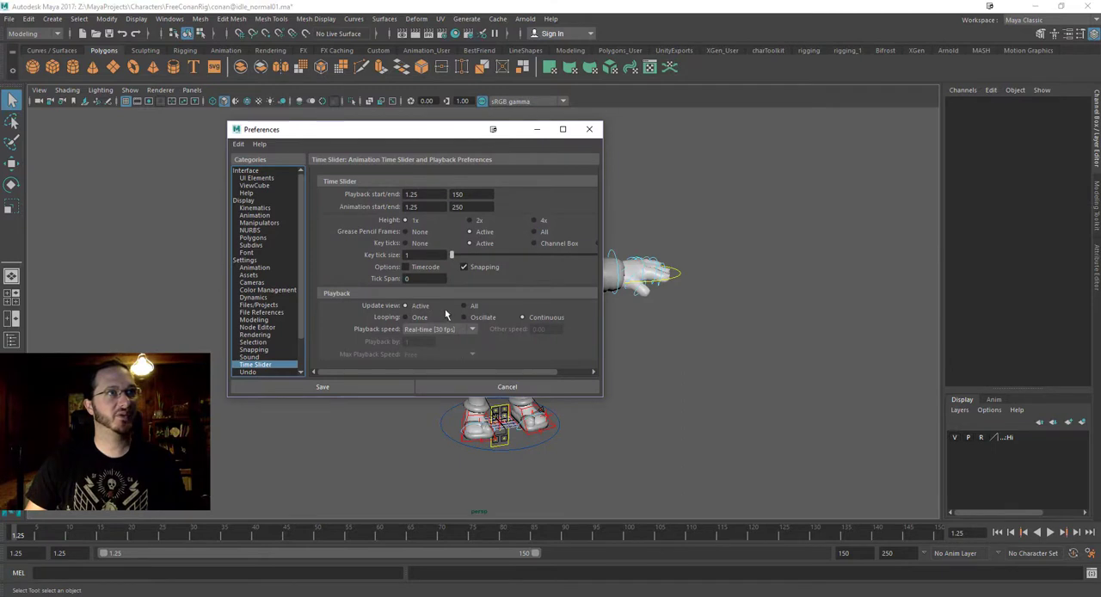
Set the working units in the preferences to meter for linear and NTSC (30 fps) for time.
click(246, 260)
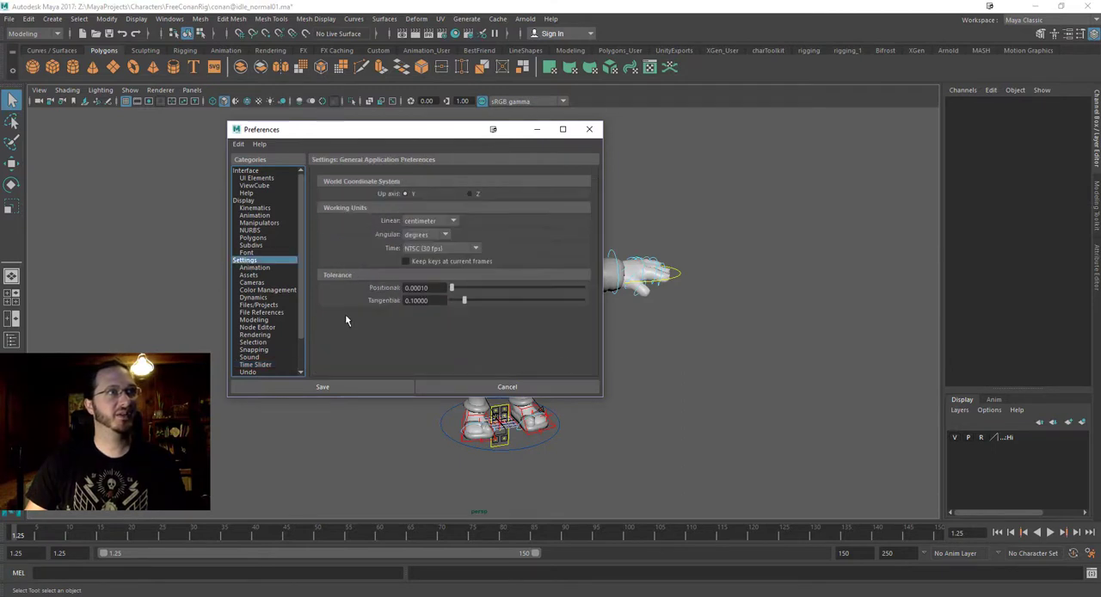
click(421, 221)
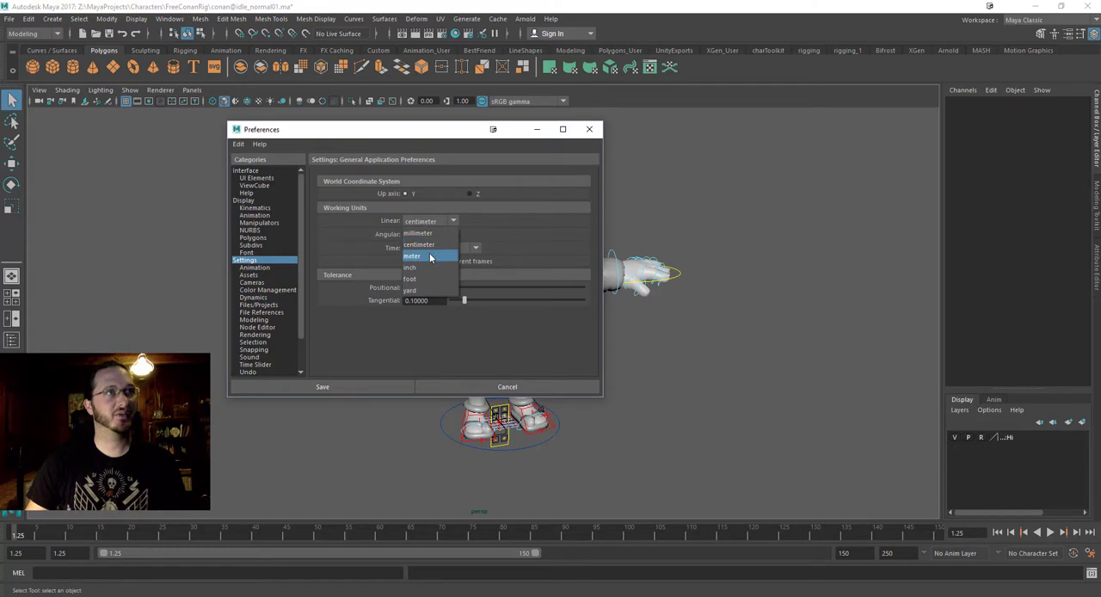
click(429, 256)
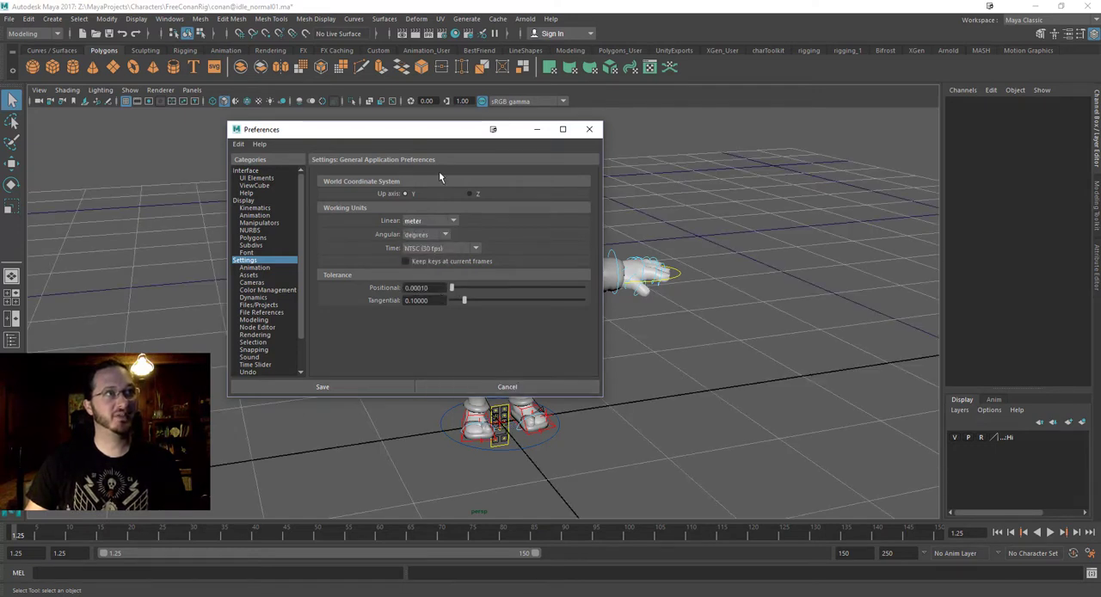
drag(418, 129, 471, 127)
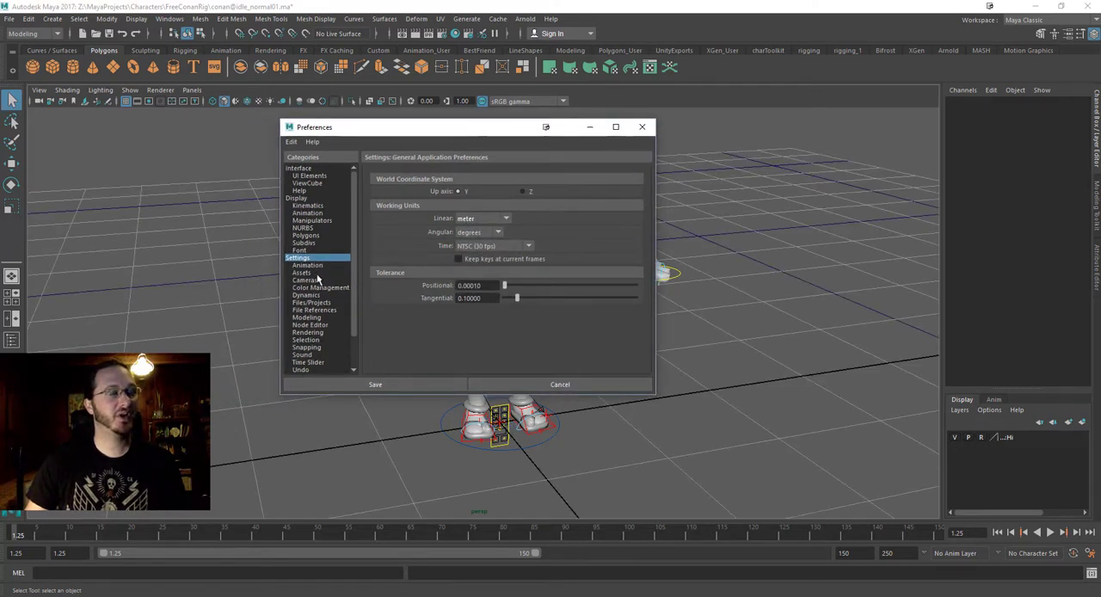
click(479, 247)
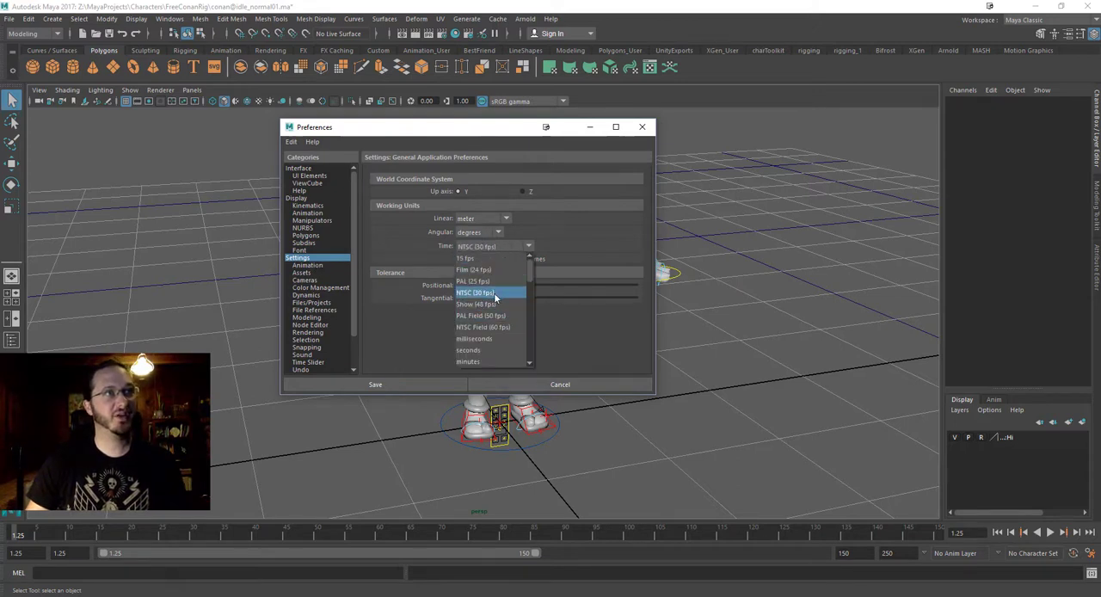
click(494, 294)
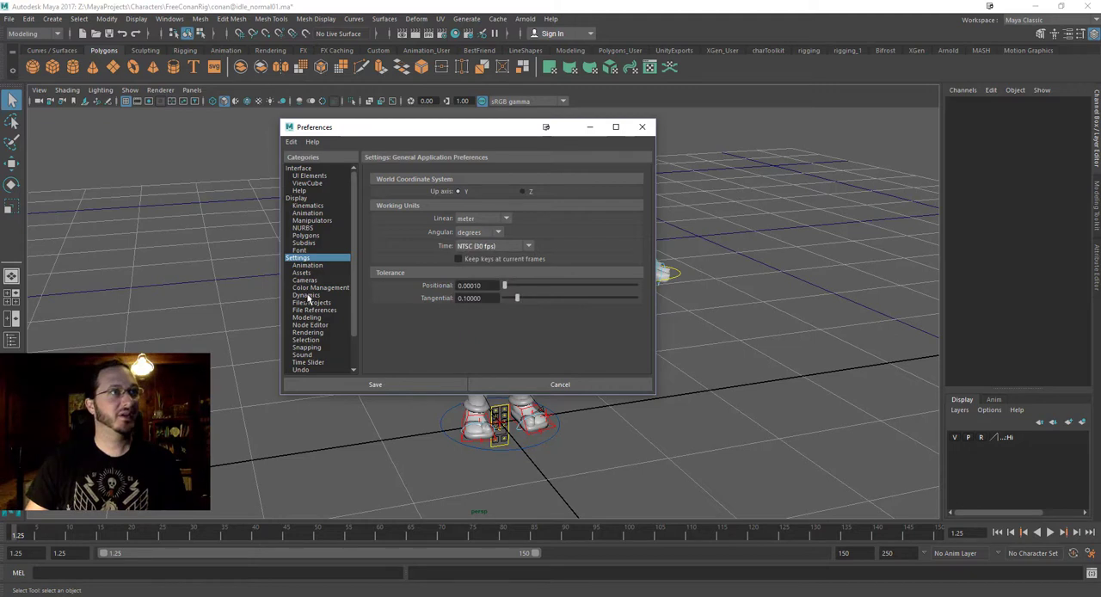
Set the Time Slider playback speed to Real-time [30 fps] and save the preferences.
click(307, 363)
click(489, 331)
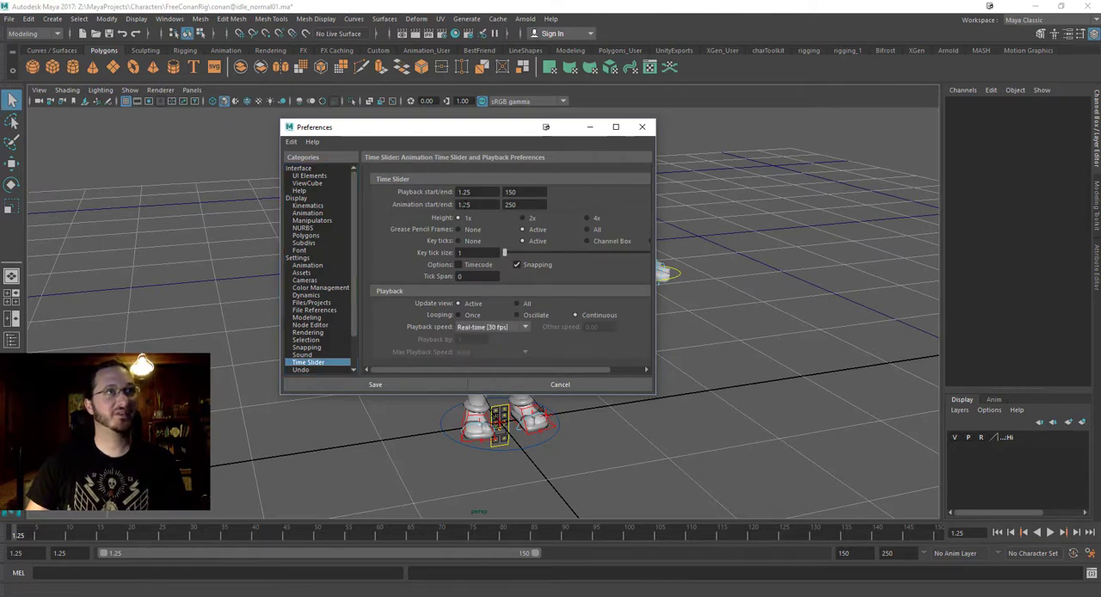
click(456, 386)
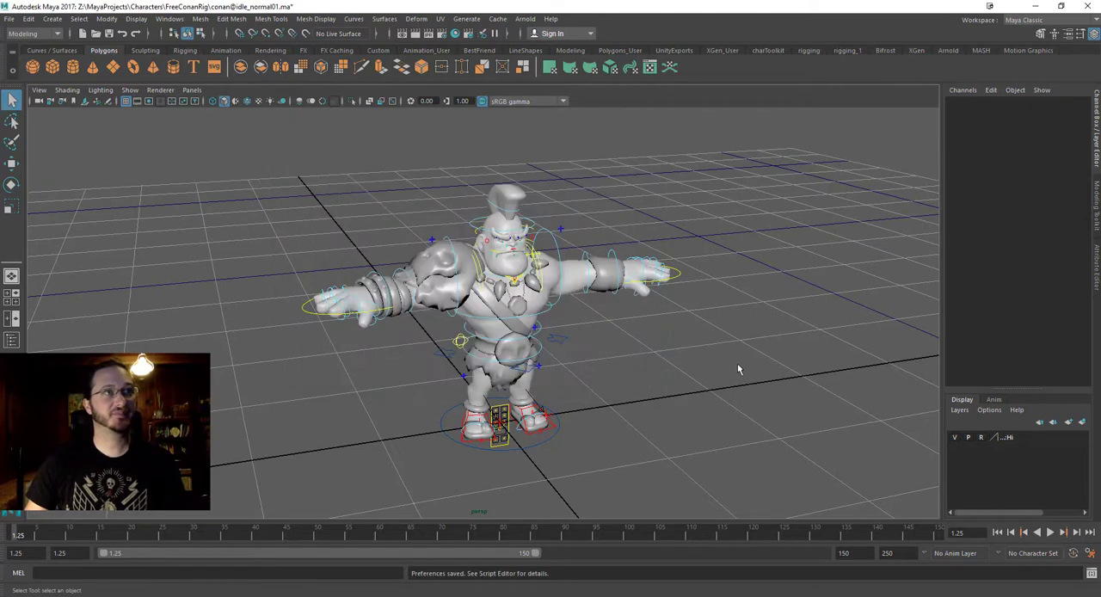
Start saving the scene under a new name in the FreeConanRig folder, with Maya ASCII as the file type.
alt+drag(737, 369, 713, 397)
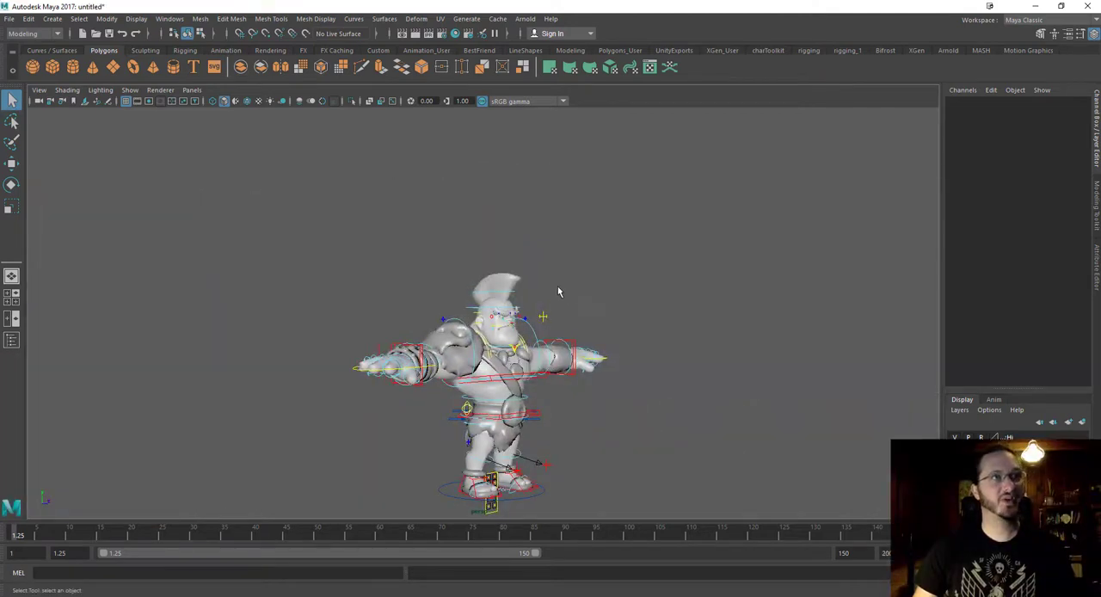
mouse_move(559, 289)
alt+mouse_down()
mouse_move(533, 286)
mouse_move(559, 303)
alt+mouse_up()
key(ctrl+shift+s)
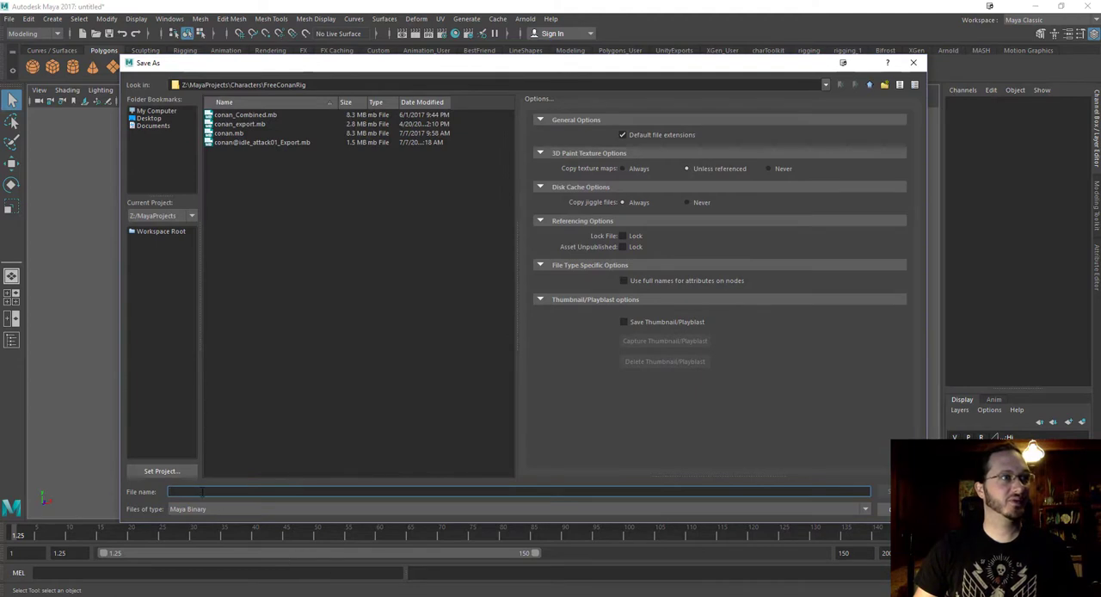
click(205, 510)
click(203, 518)
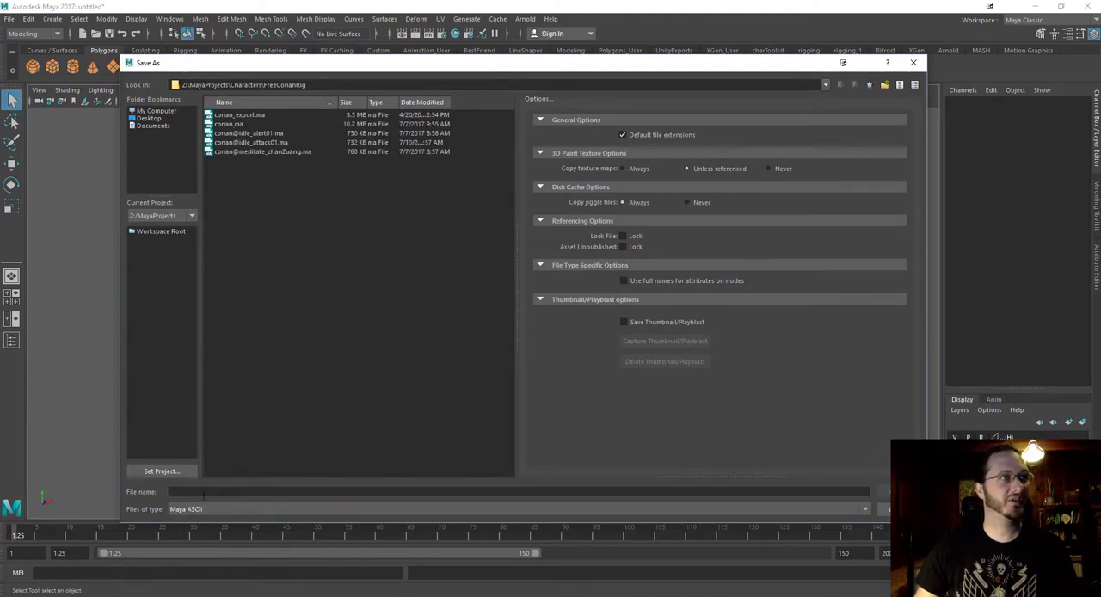
click(203, 492)
text(conan)
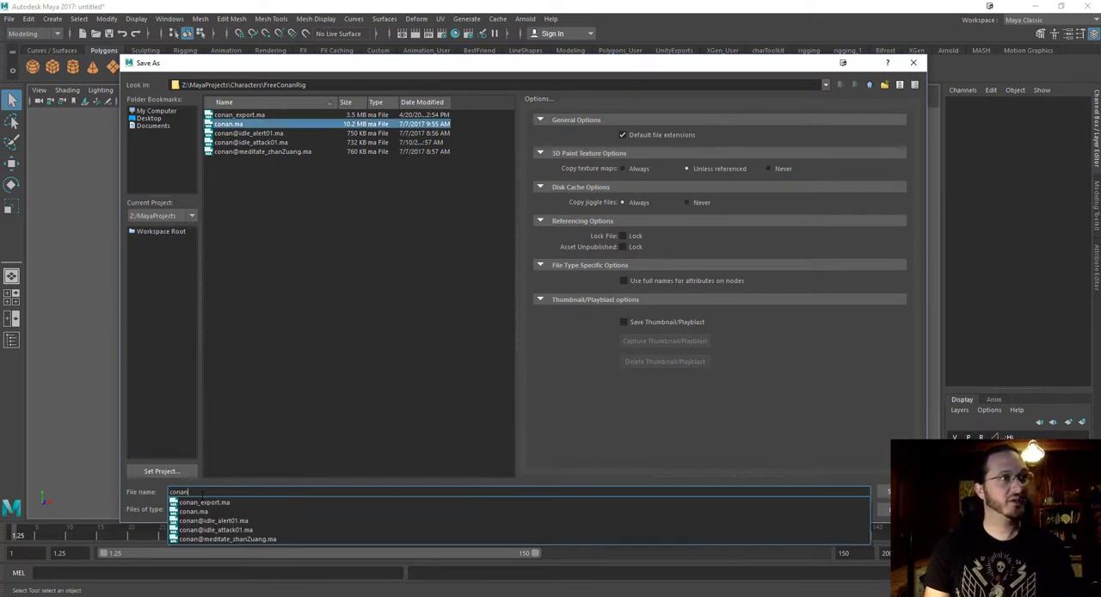
text(@)
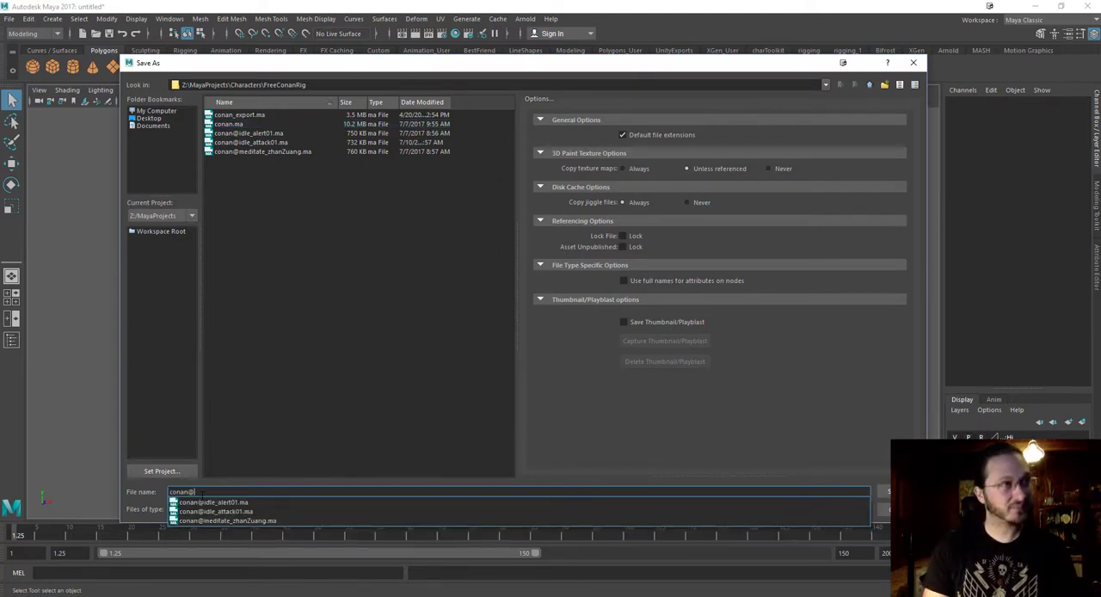
text(idl)
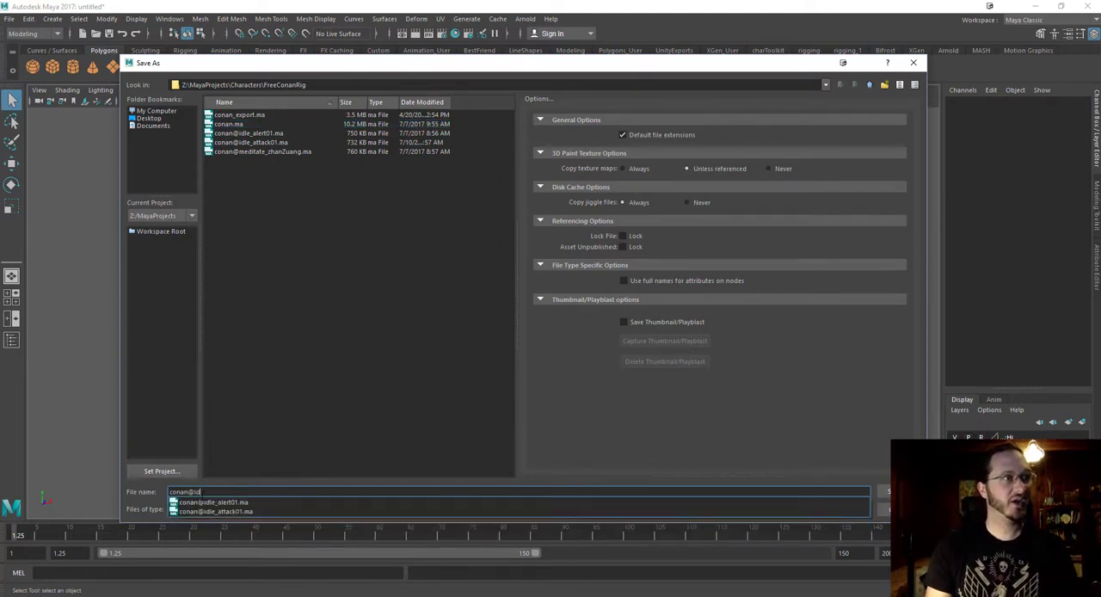
text(e_)
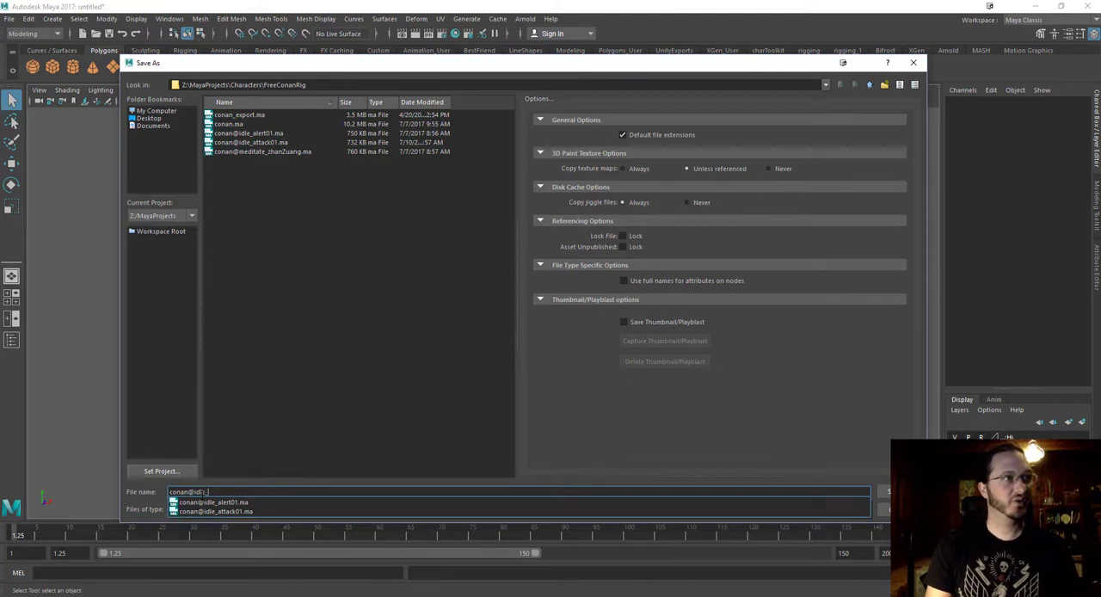
text(normal01)
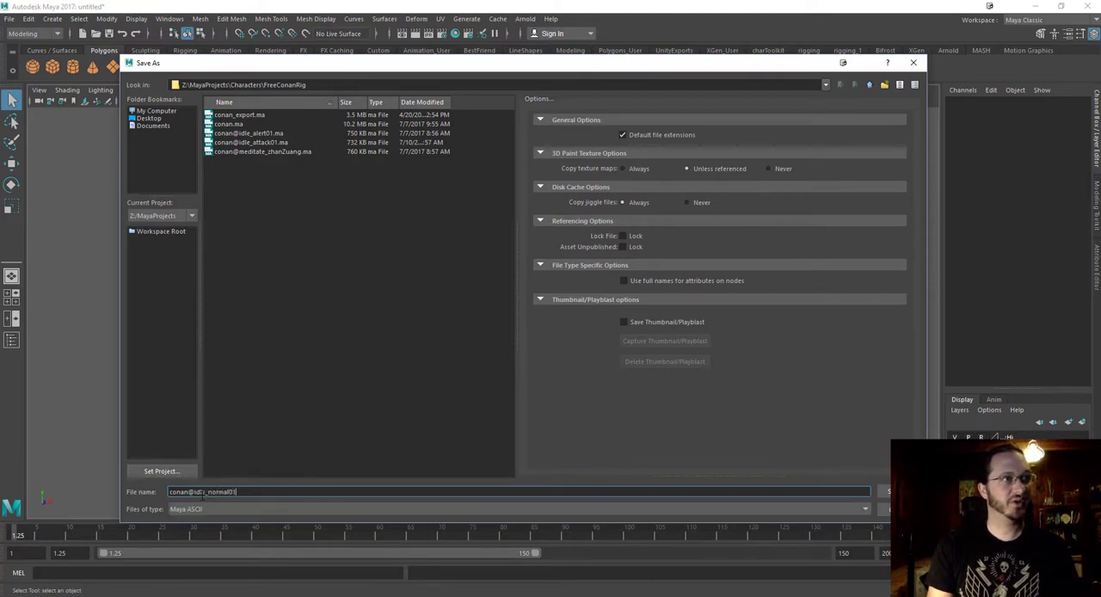
text(.ma)
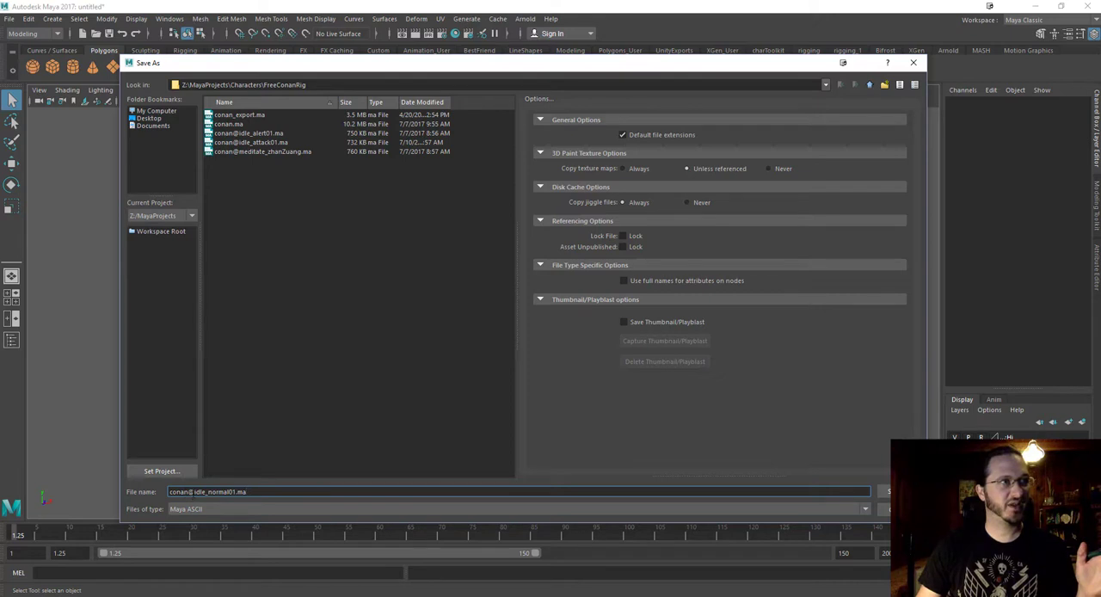
drag(194, 492, 234, 492)
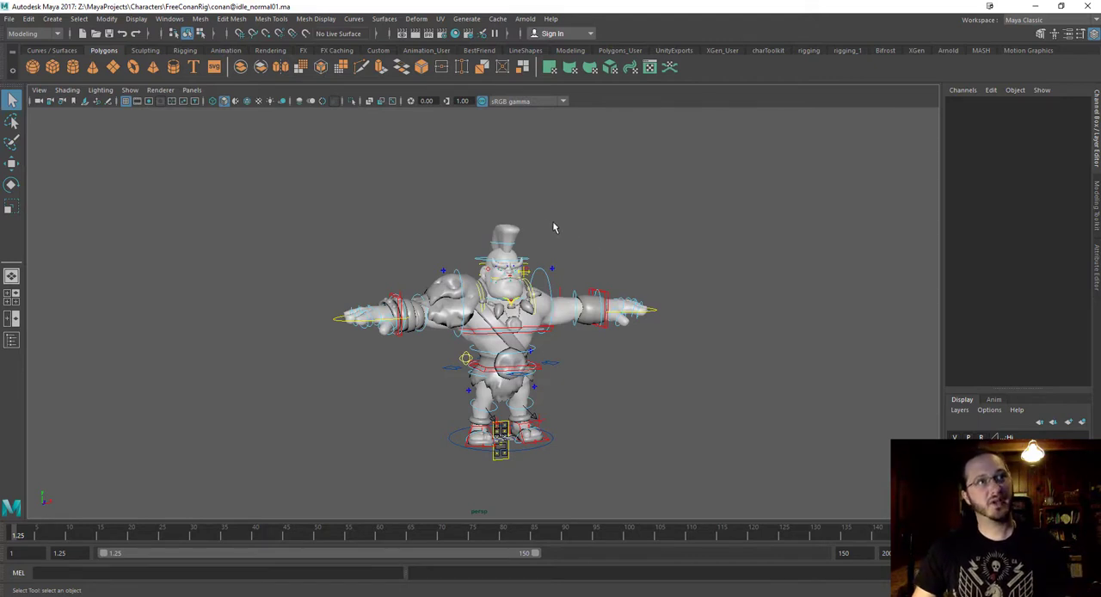
Examine the referenced nodes and their rig namespace in the Outliner, expand rig:Group, and close the Outliner.
alt+drag(629, 195, 543, 250)
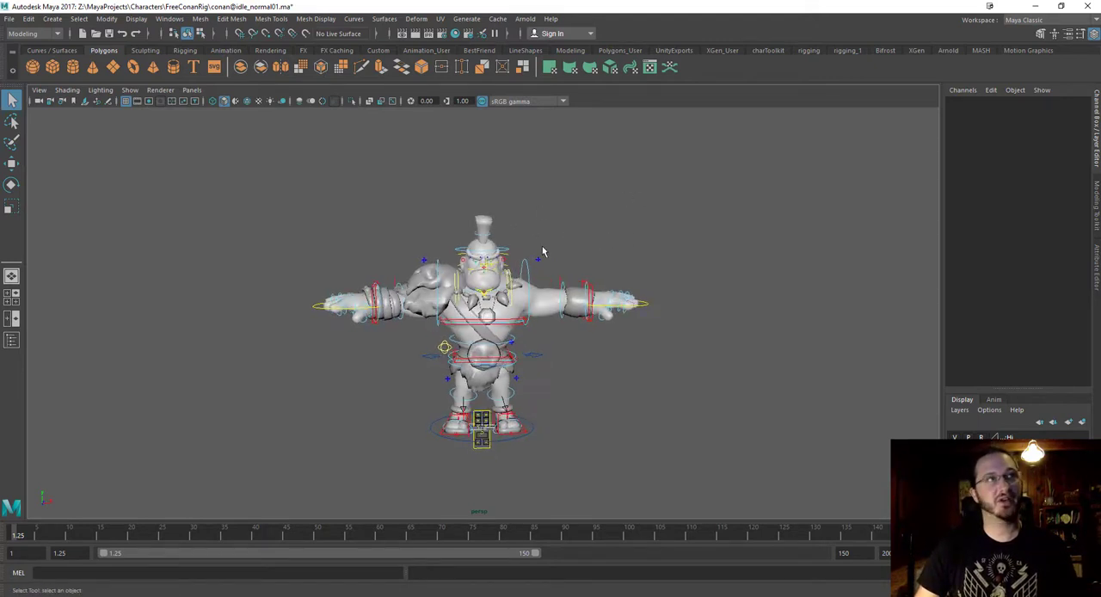
click(170, 18)
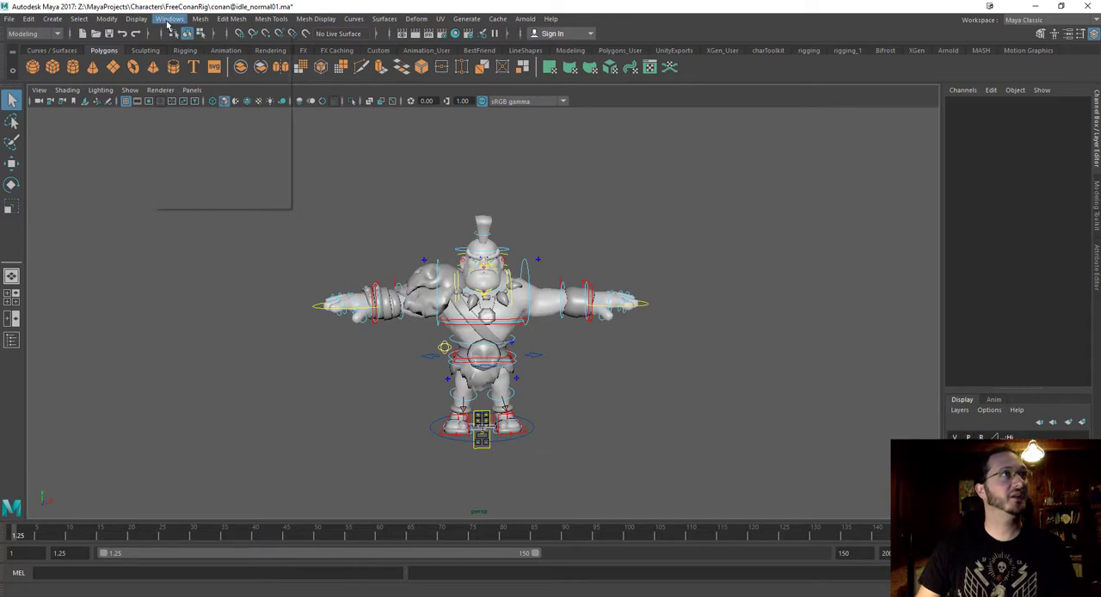
click(192, 151)
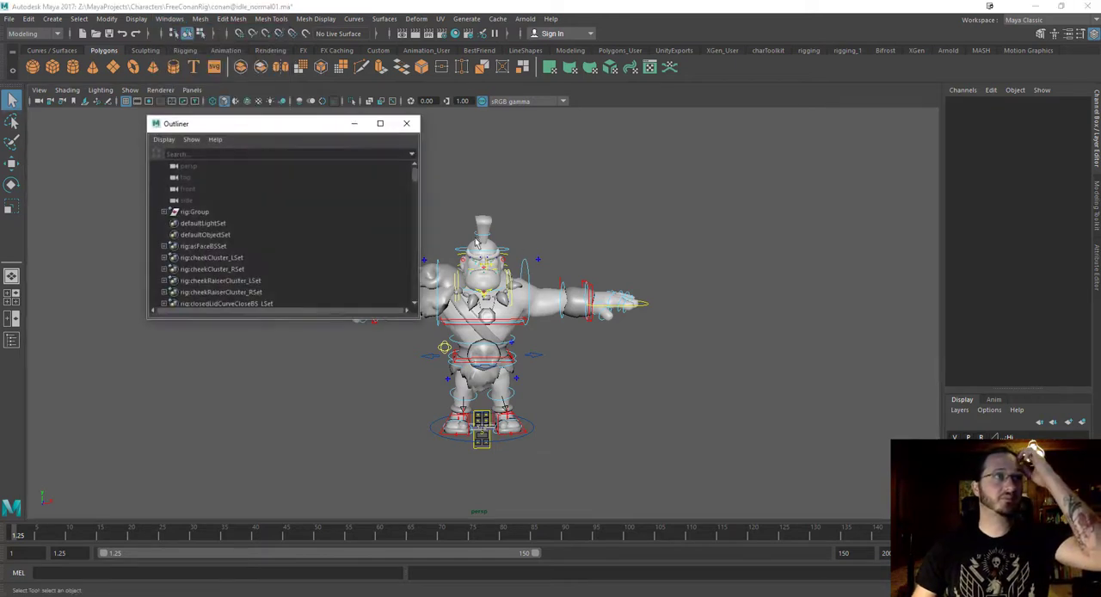
drag(262, 120, 203, 106)
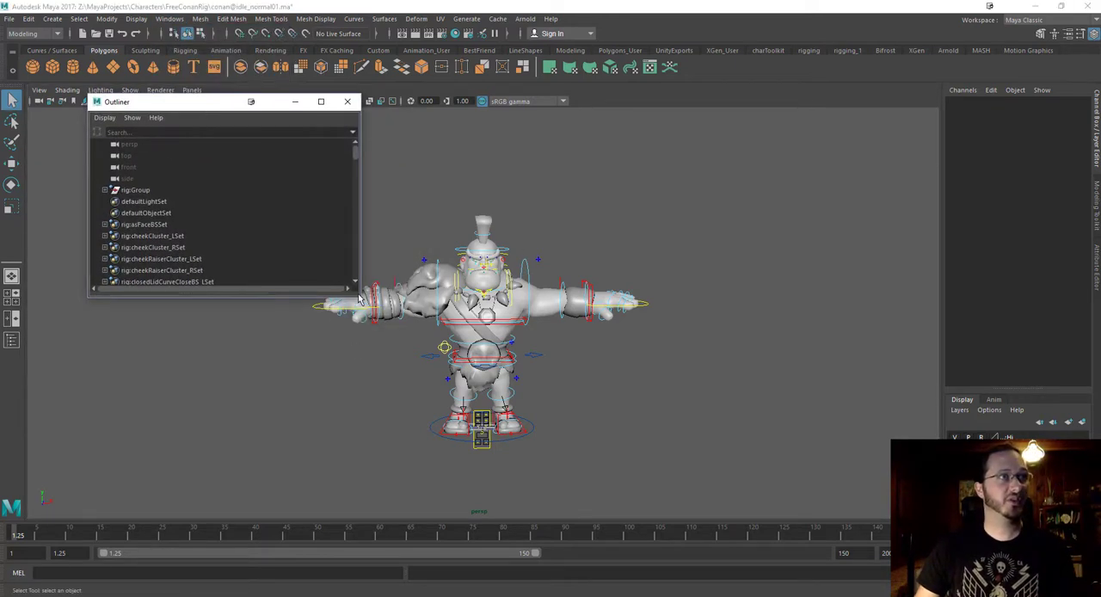
drag(360, 296, 587, 541)
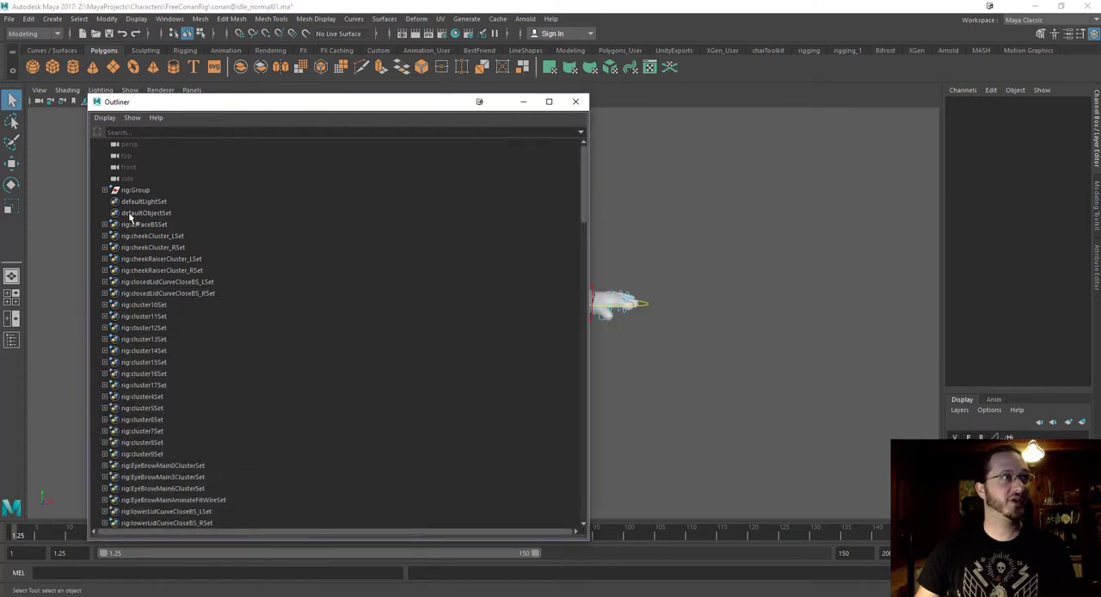
scroll(143, 347, down, 20)
scroll(152, 371, up, 20)
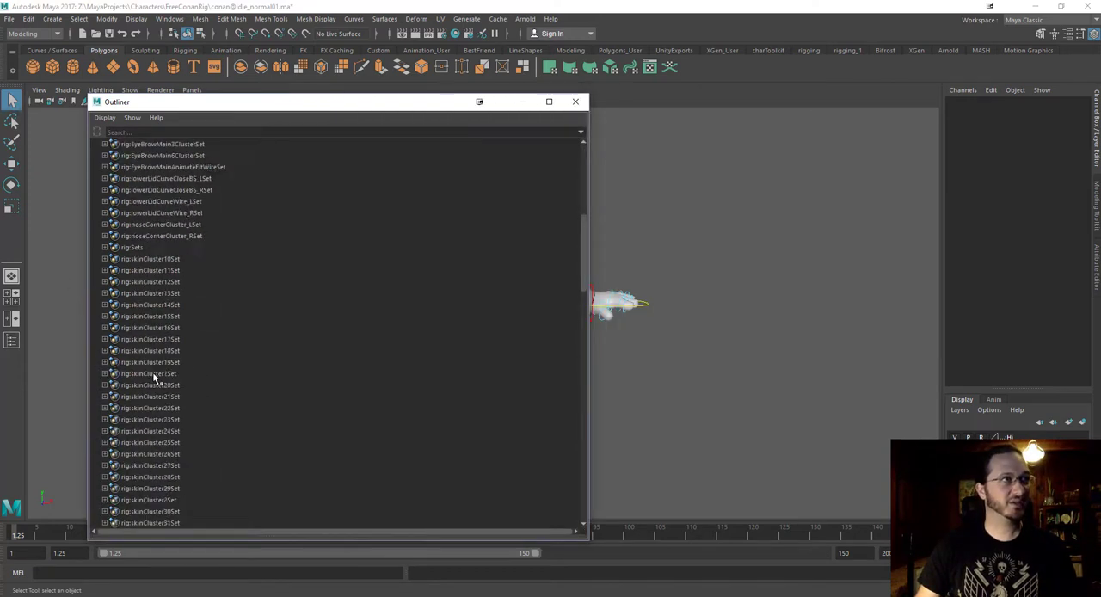
click(105, 190)
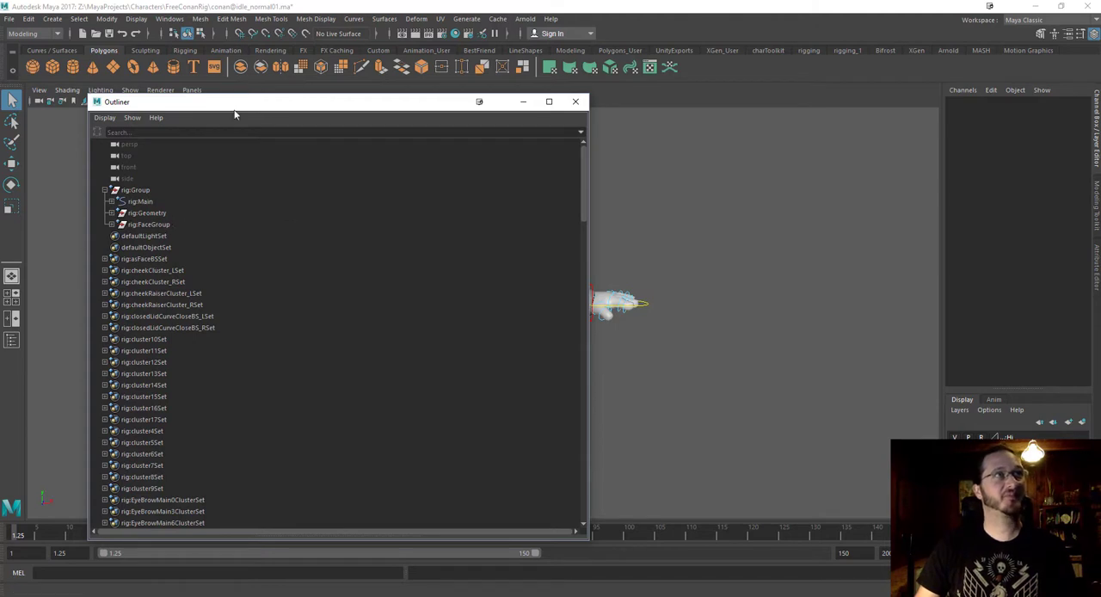
drag(233, 107, 174, 118)
drag(530, 287, 282, 291)
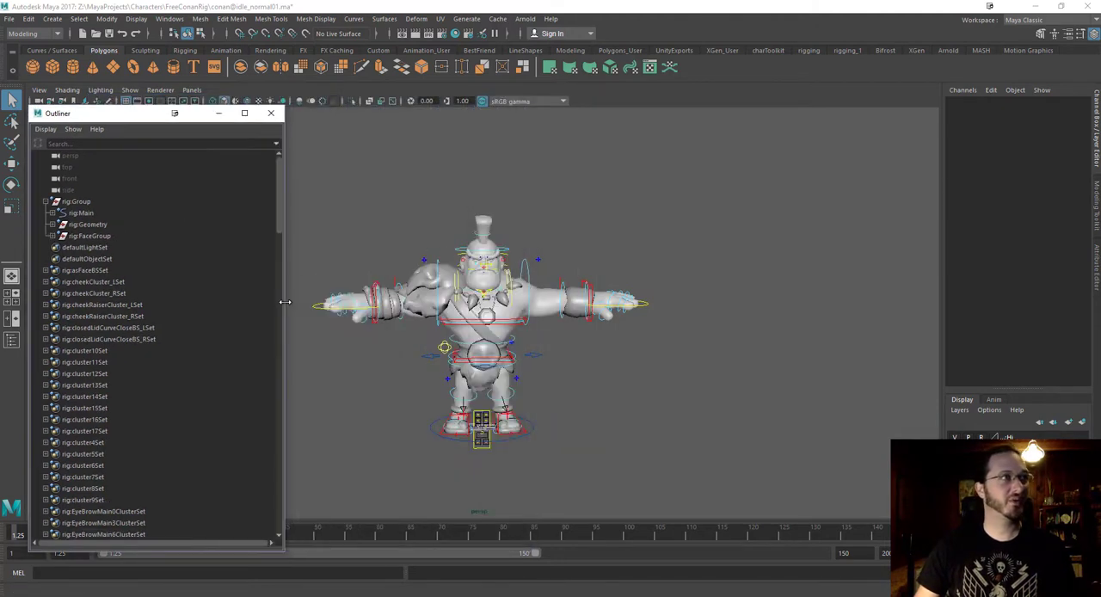
click(272, 114)
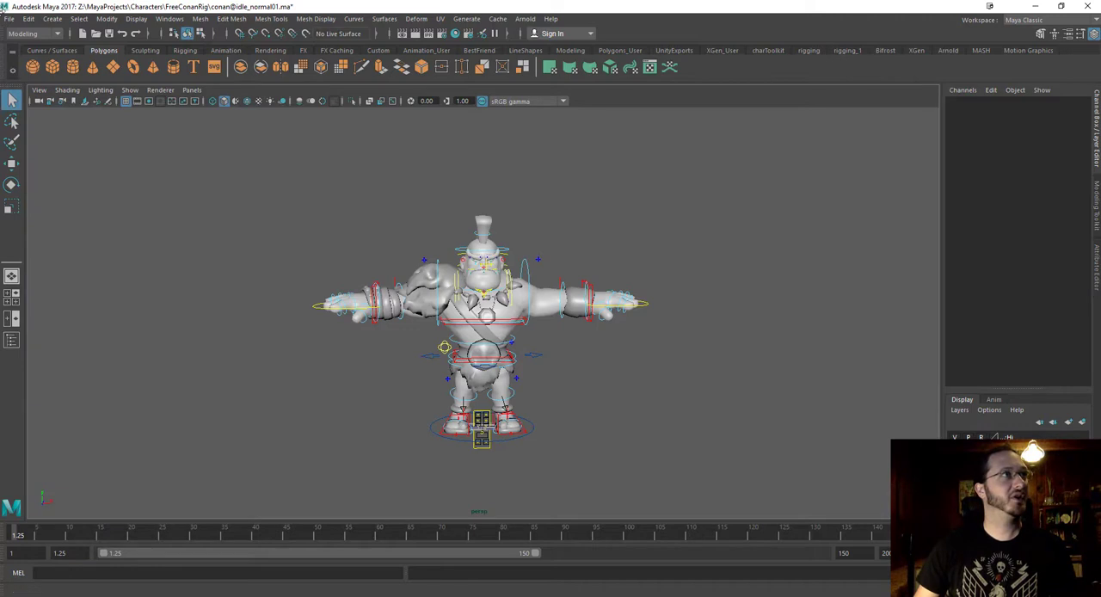
click(9, 19)
mouse_move(121, 406)
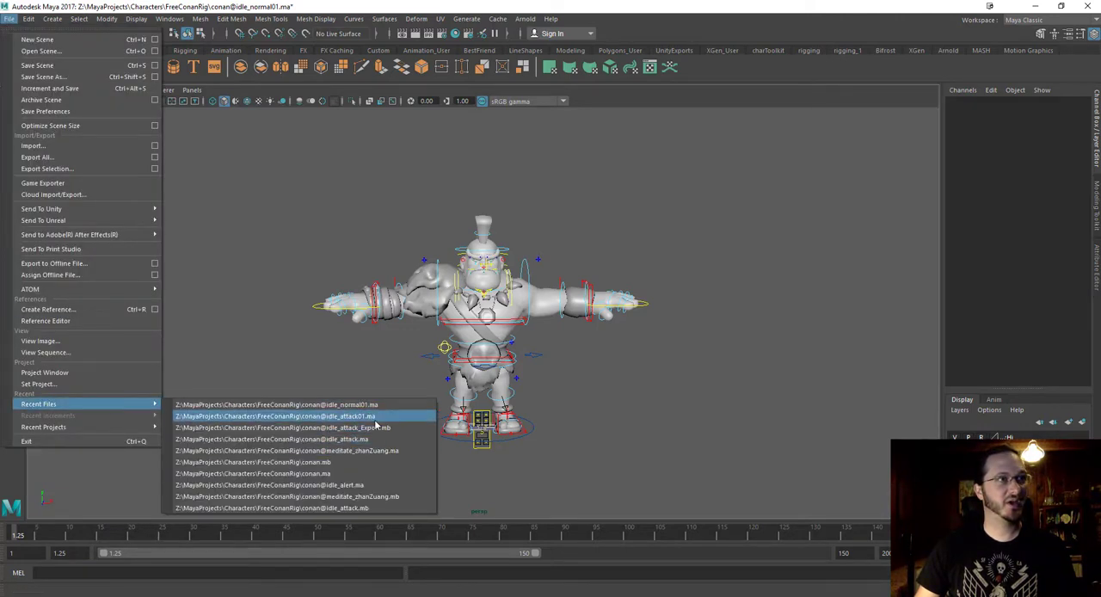
click(374, 417)
click(550, 307)
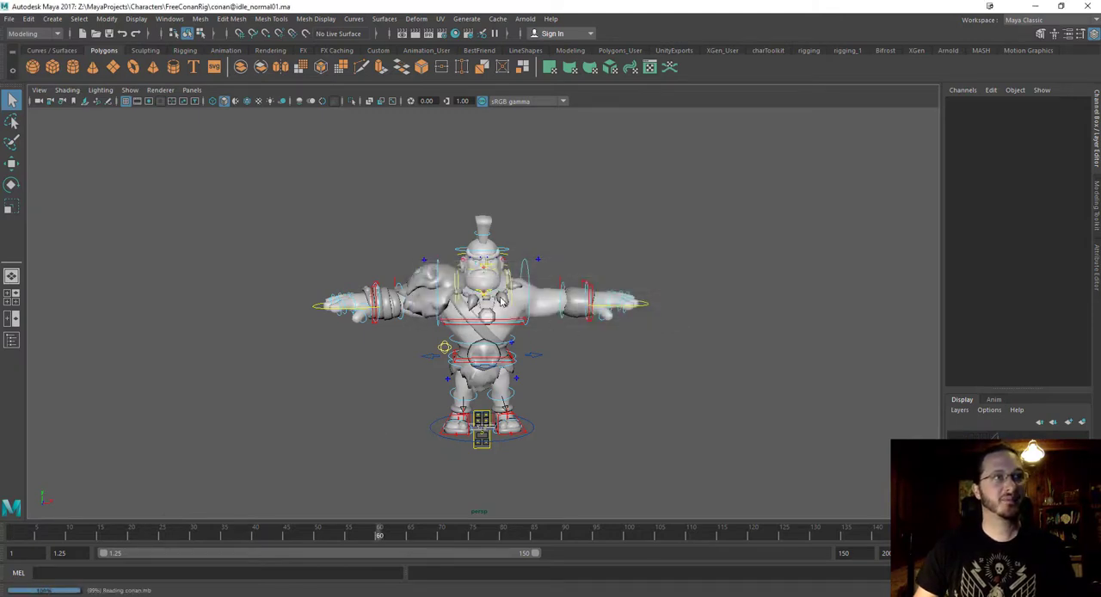
alt+drag(536, 317, 649, 312)
scroll(649, 312, down, 3)
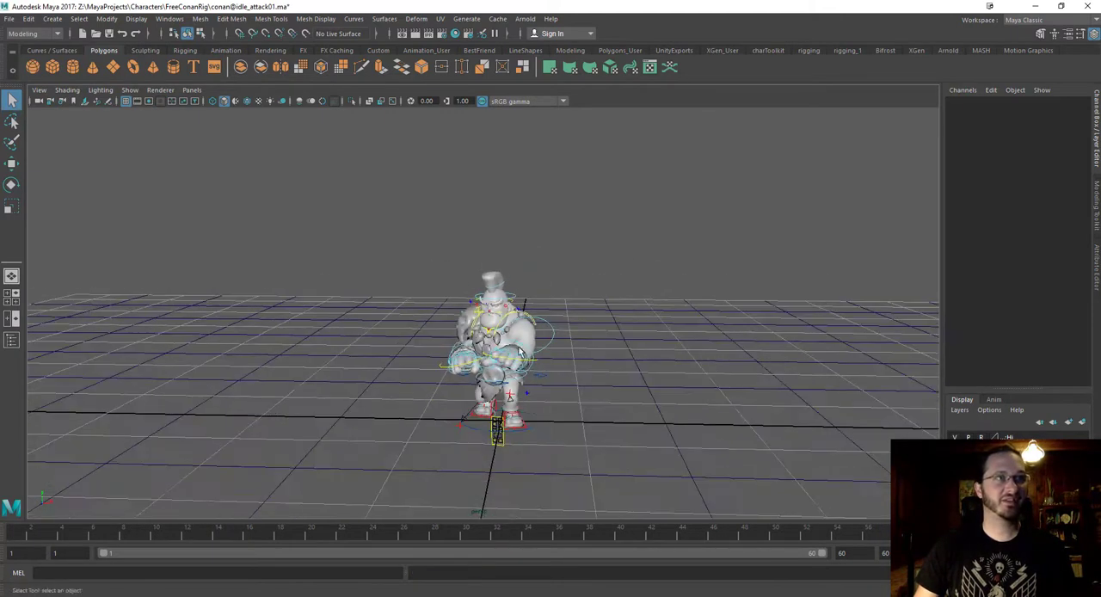
Check the attack scene's time slider and working unit preferences, leaving them as they are.
alt+drag(748, 267, 657, 315)
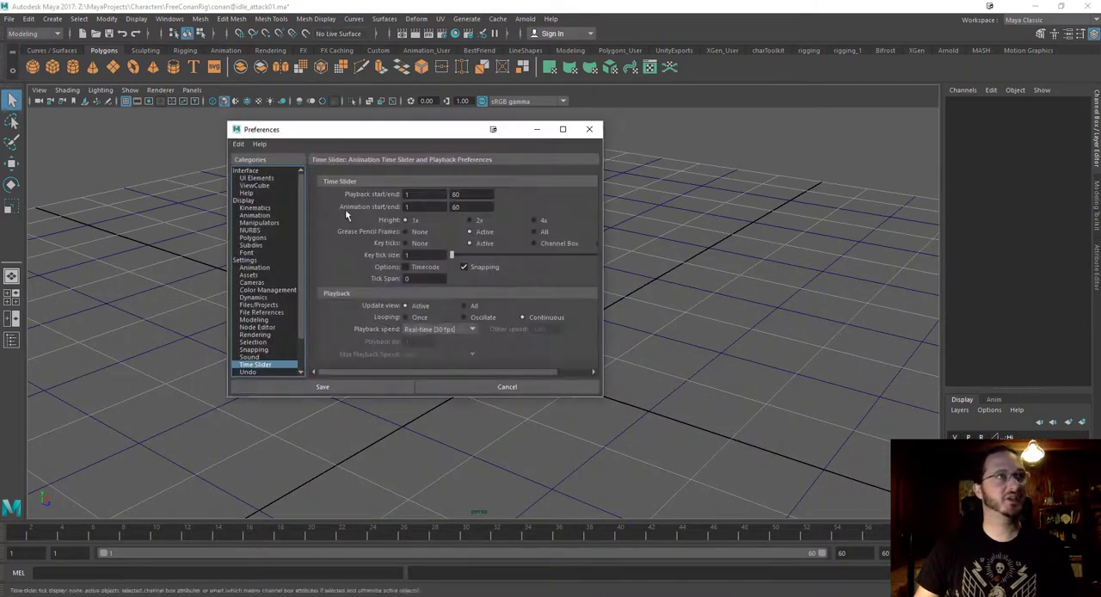
click(254, 267)
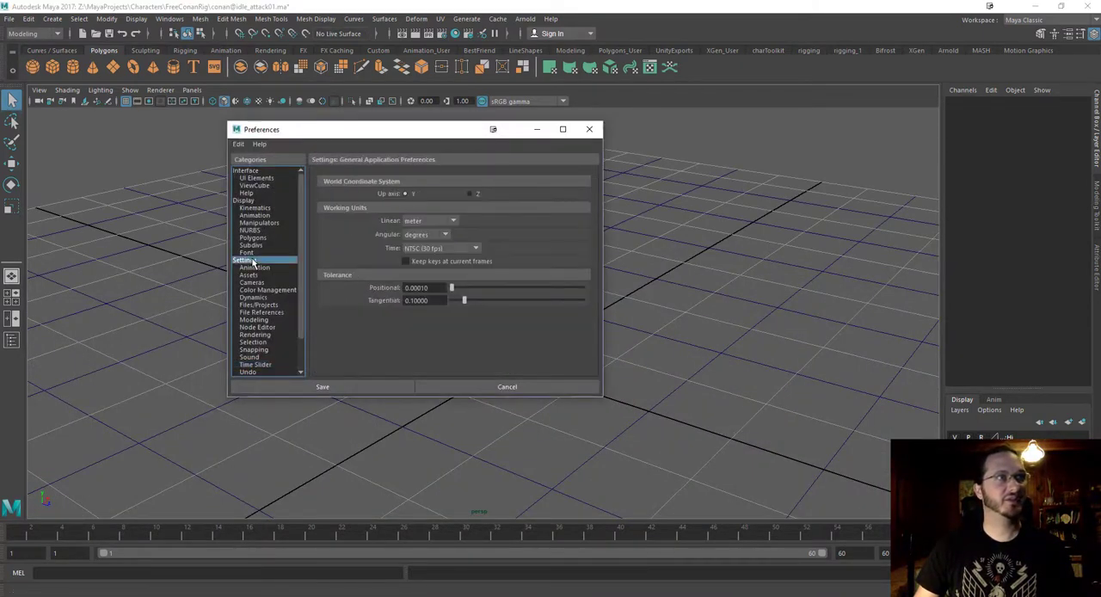
click(590, 129)
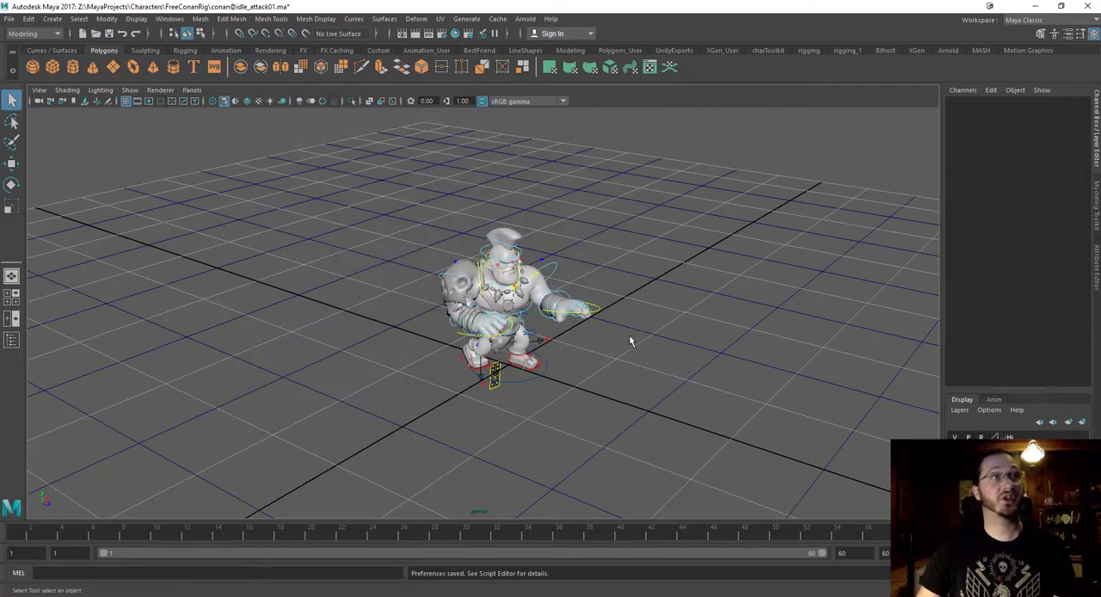
alt+drag(631, 339, 594, 364)
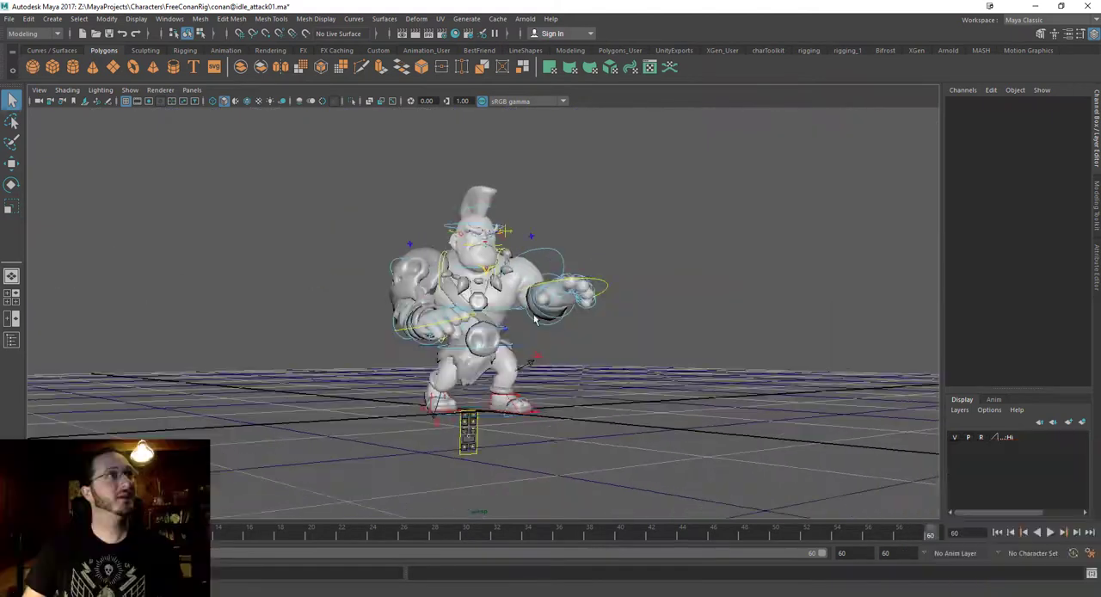
alt+drag(535, 320, 605, 386)
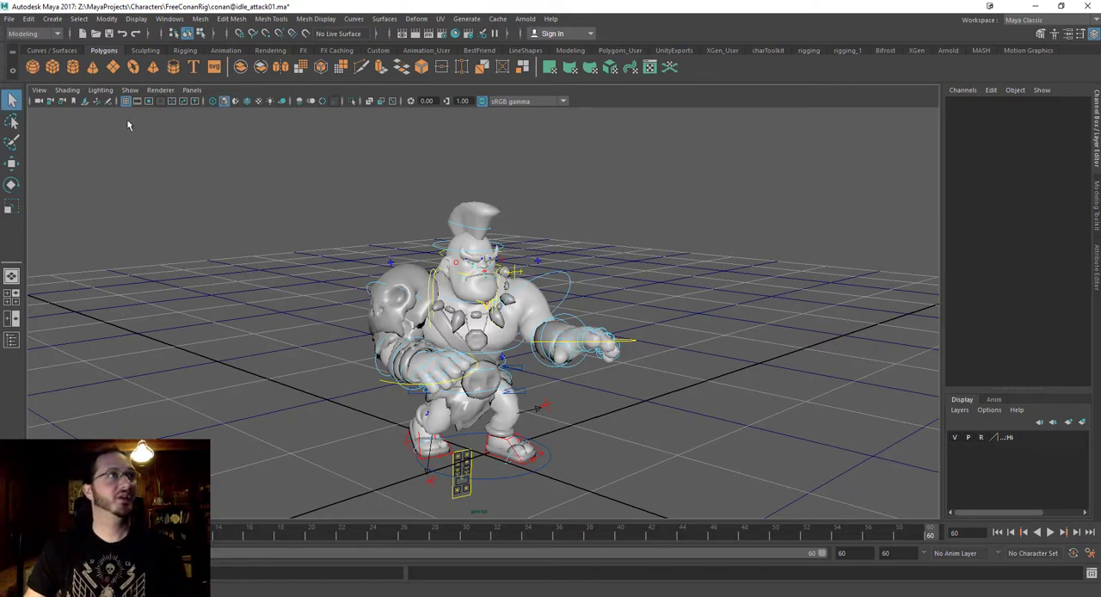
click(9, 19)
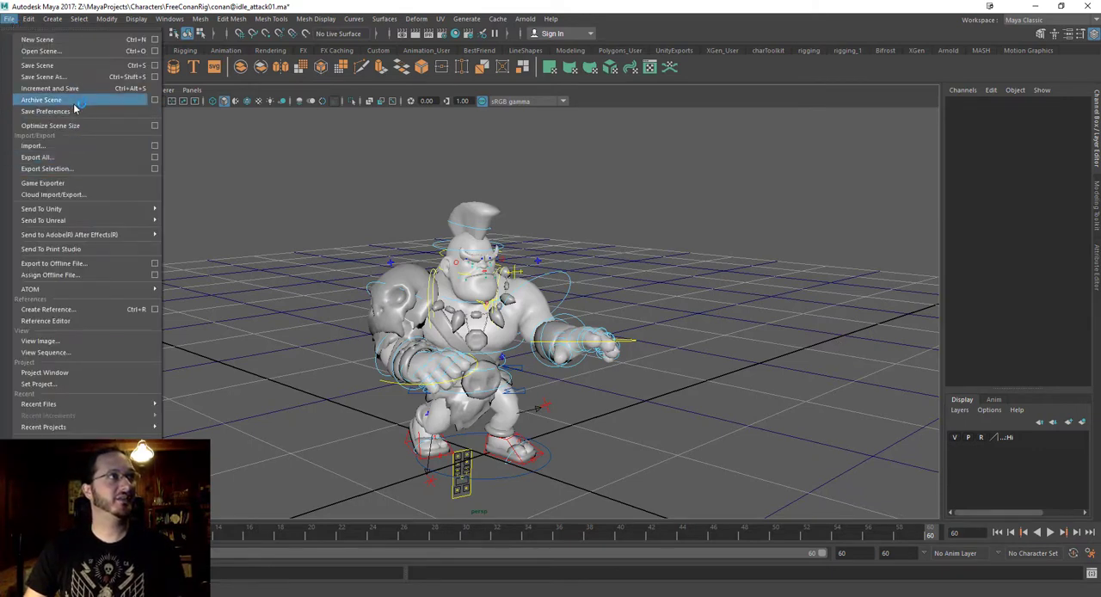
click(76, 76)
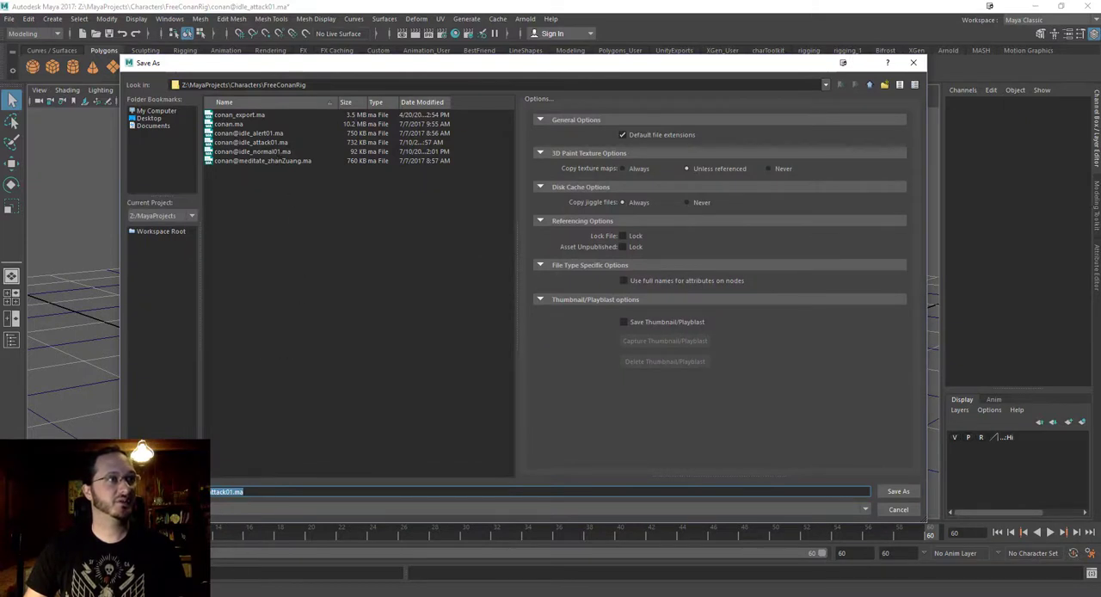
click(263, 245)
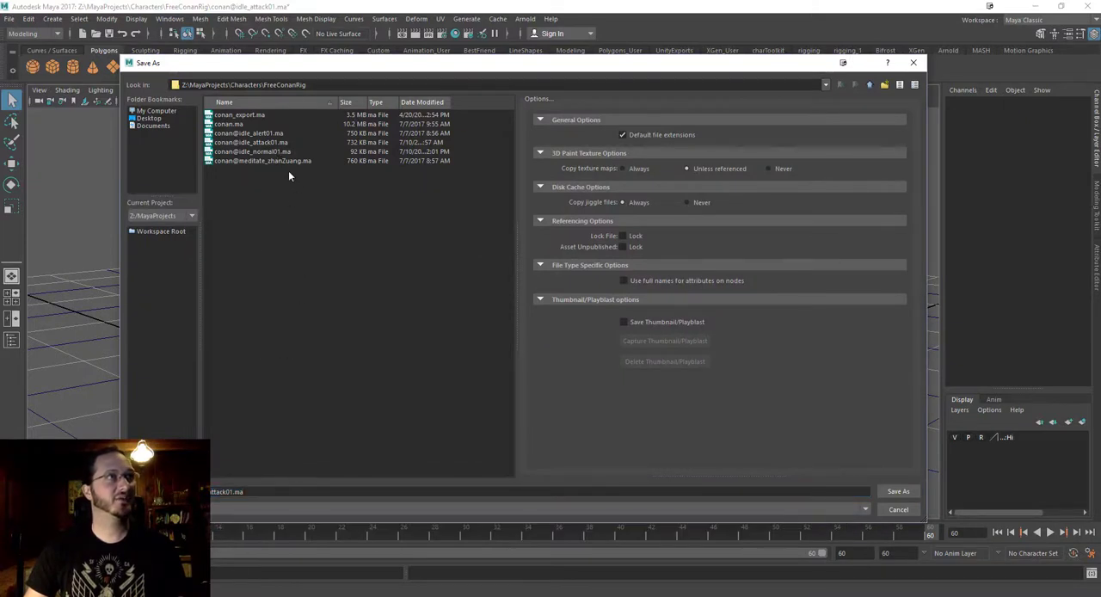
click(229, 492)
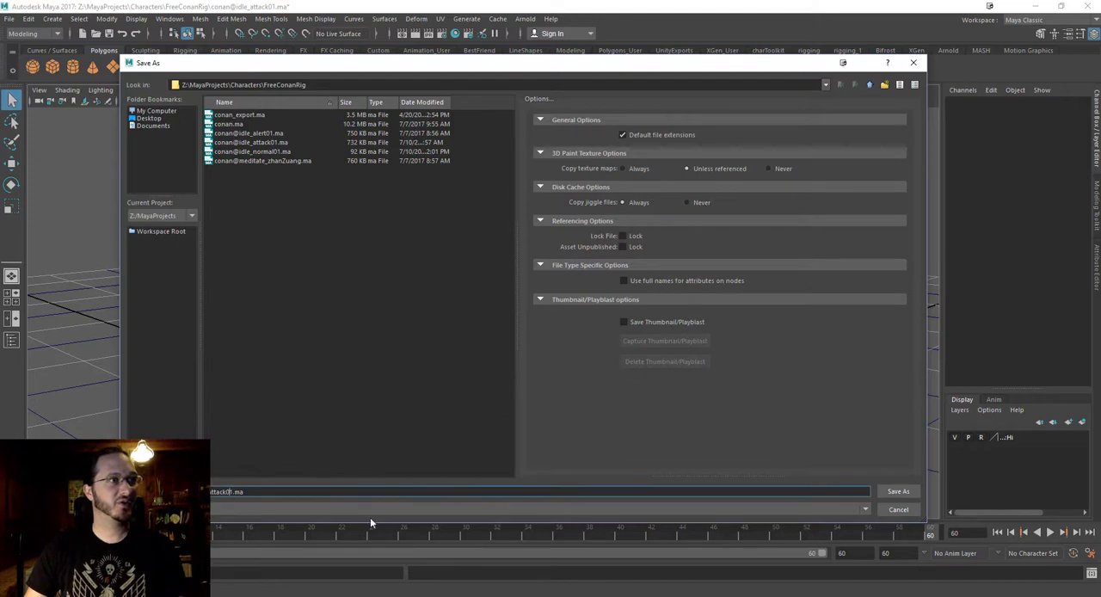
text(_Export)
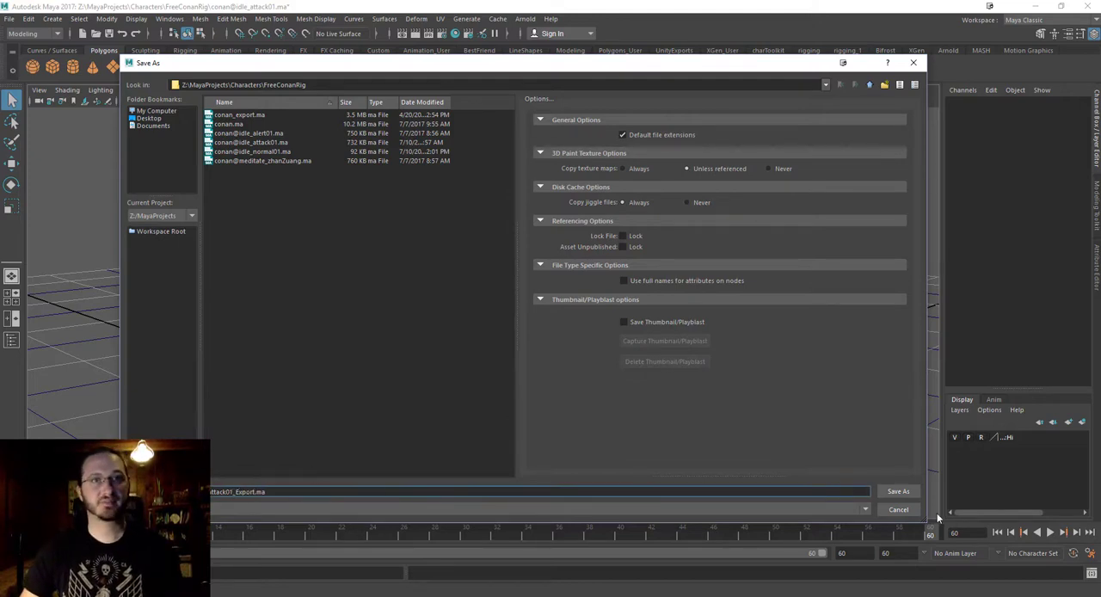
click(910, 493)
alt+drag(568, 289, 631, 259)
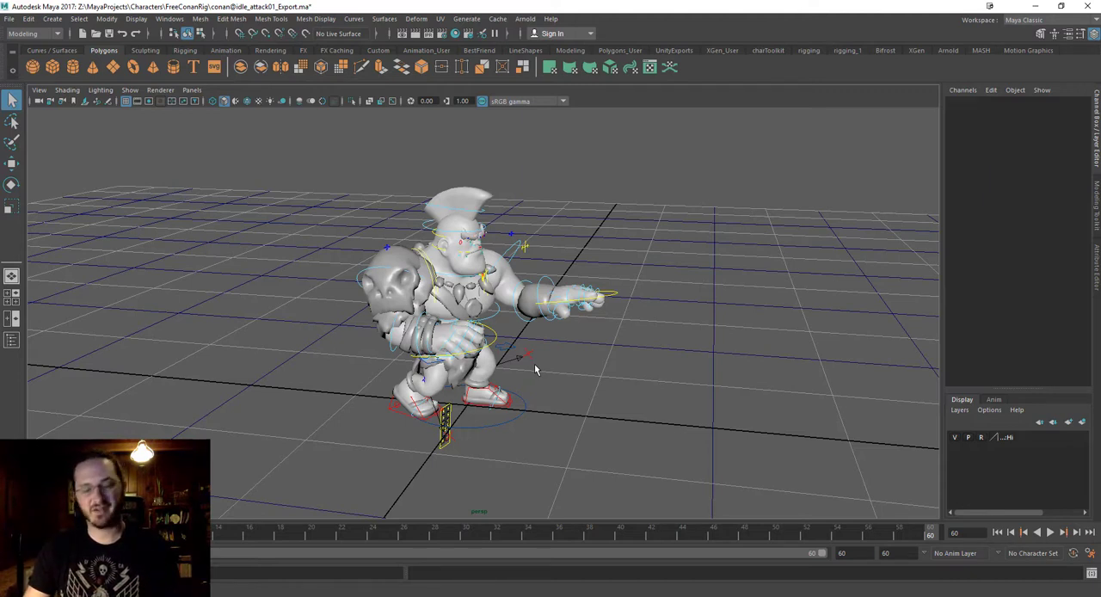
alt+drag(506, 352, 464, 362)
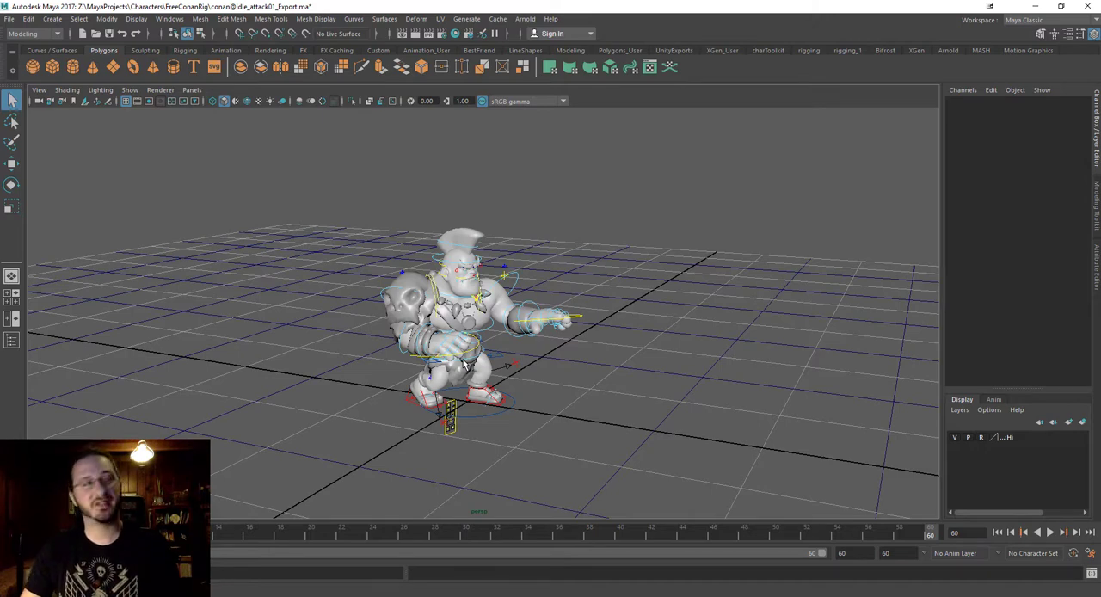
alt+drag(288, 239, 337, 260)
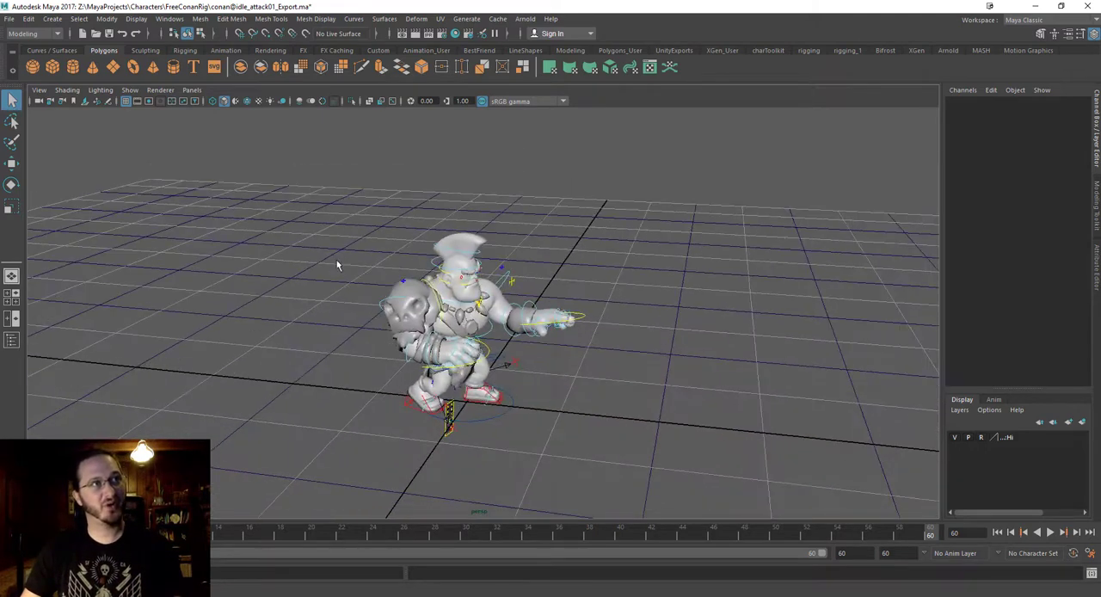
Open the Namespace Editor and move it beside the character so the viewport stays clear.
click(170, 18)
mouse_move(205, 81)
mouse_move(208, 62)
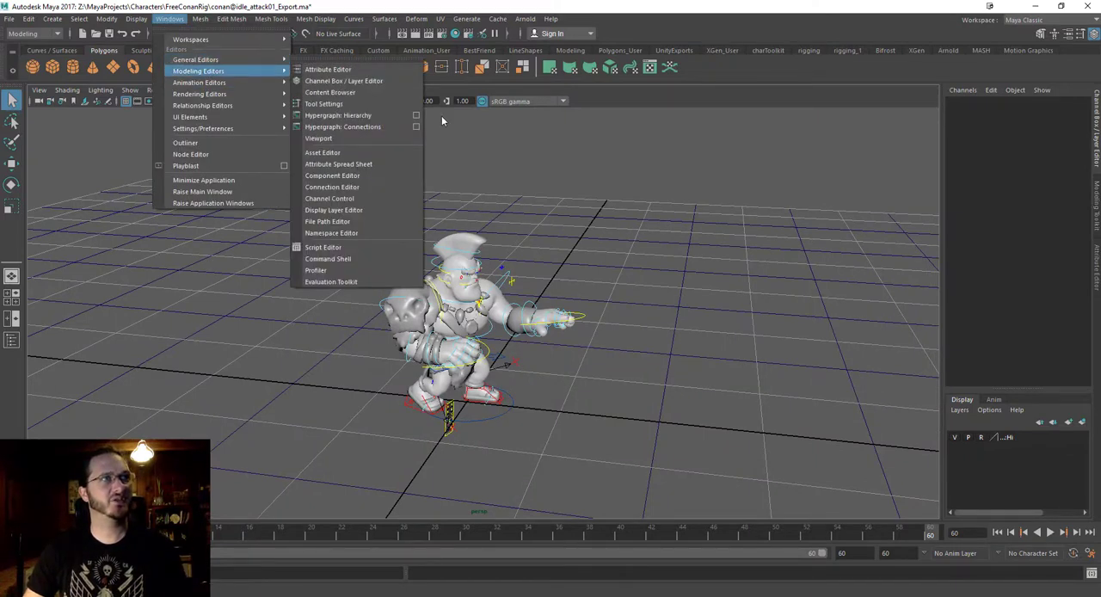
click(362, 233)
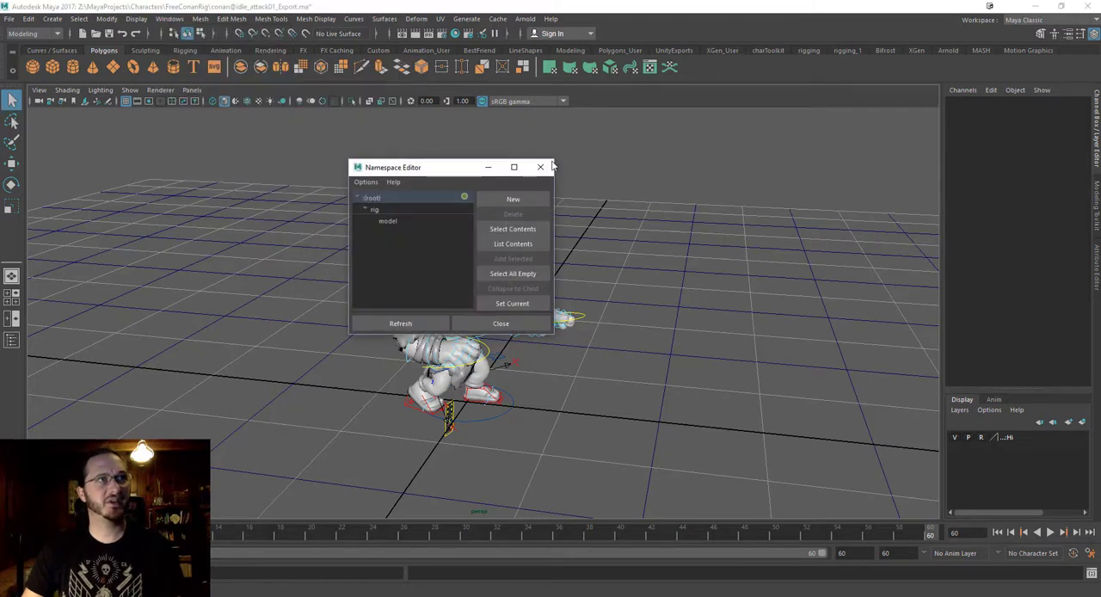
drag(459, 175, 767, 170)
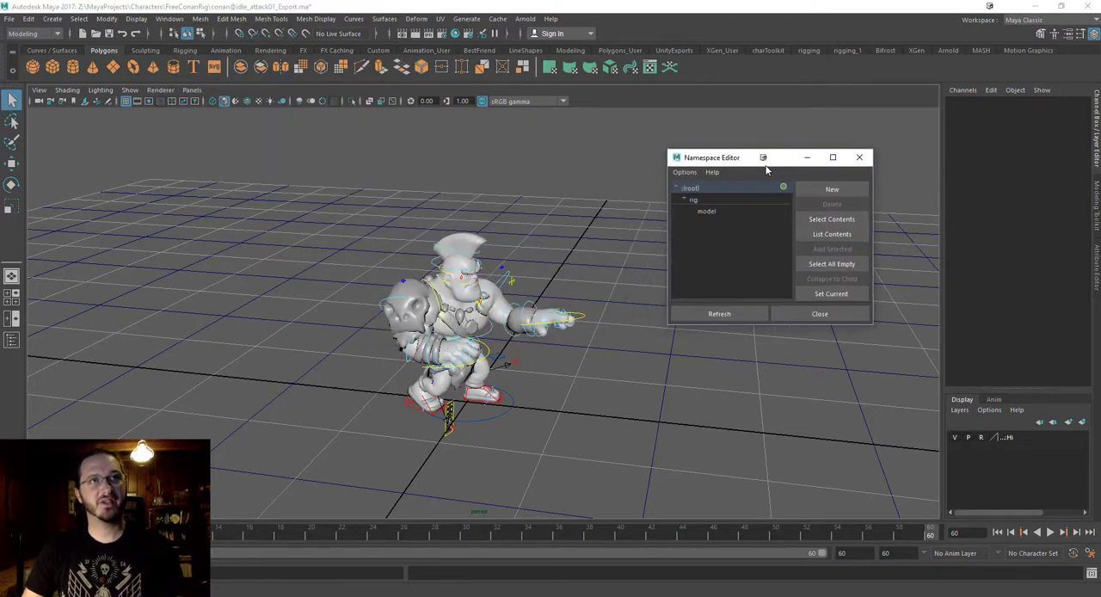
Import the objects from the rigRN conan.mb reference into the scene using the Reference Editor.
click(9, 19)
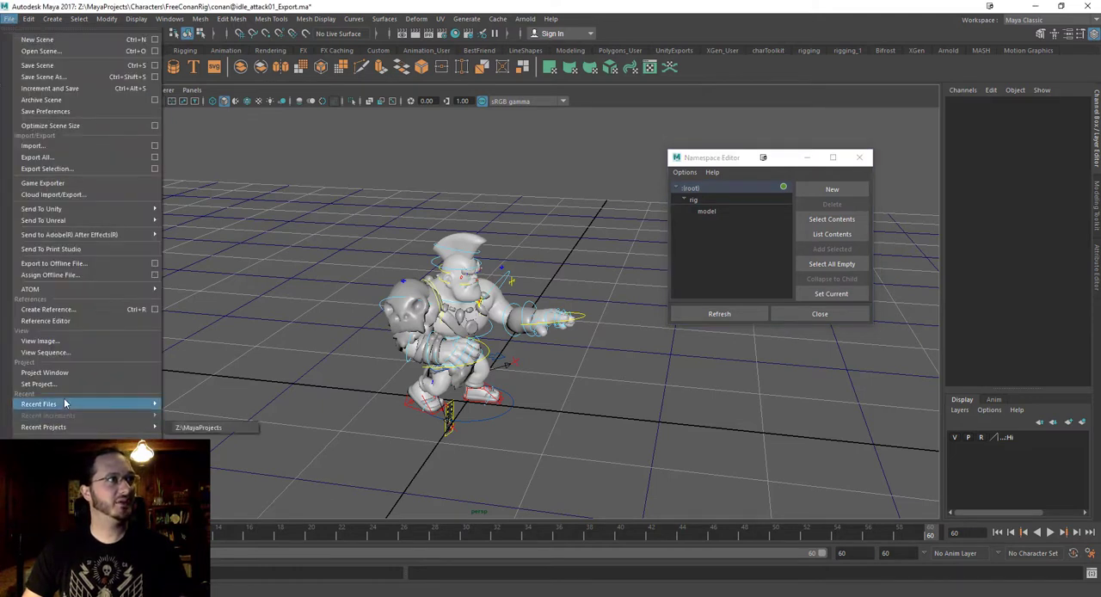
click(81, 321)
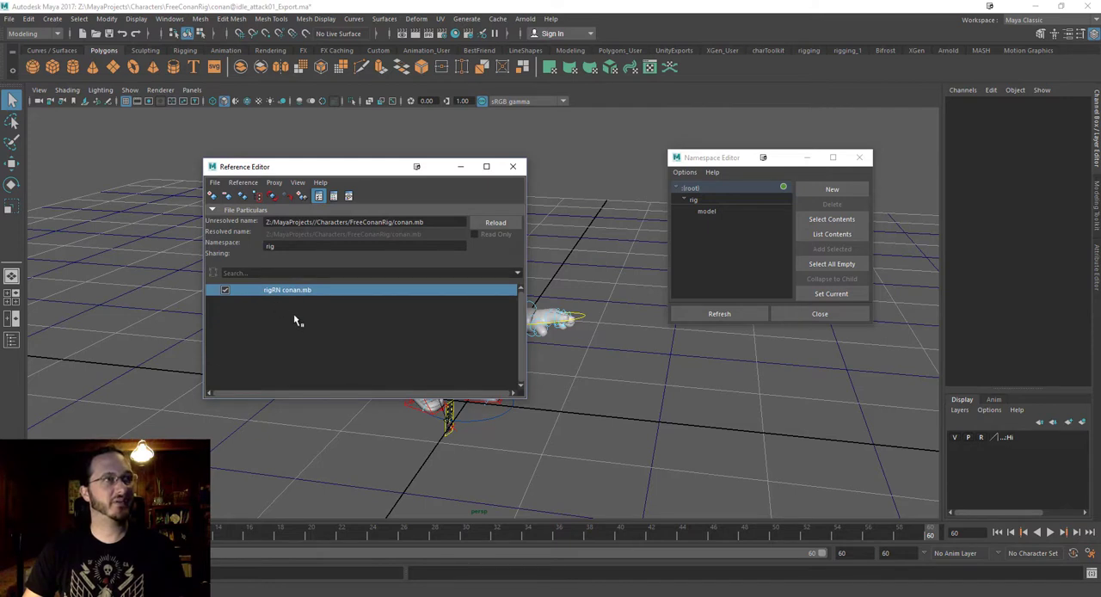
right_click(291, 298)
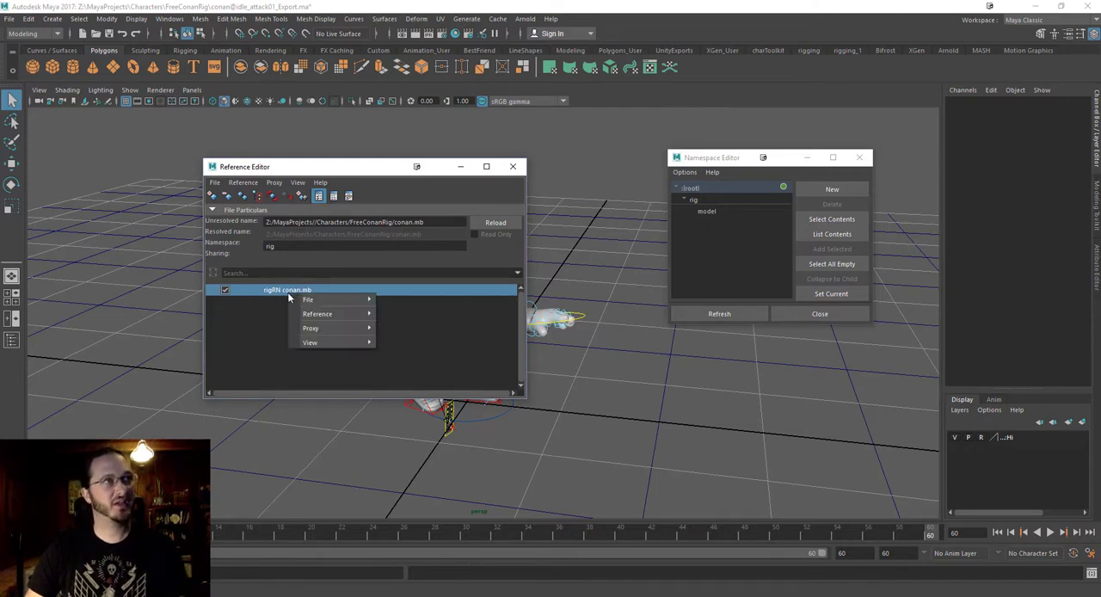
mouse_move(312, 299)
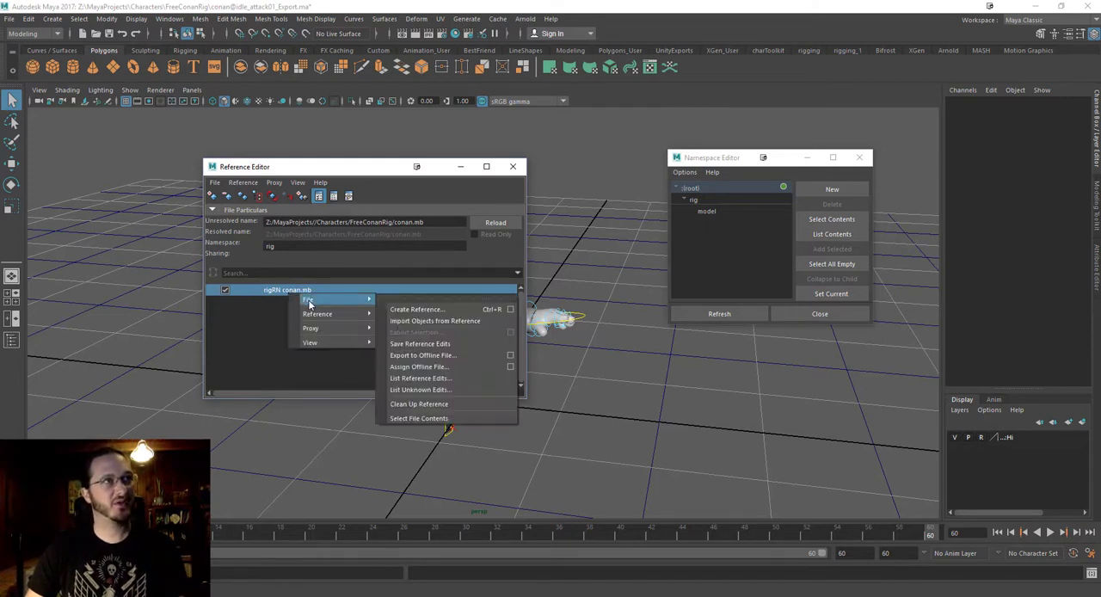
click(436, 322)
drag(374, 171, 542, 273)
alt+drag(236, 210, 236, 246)
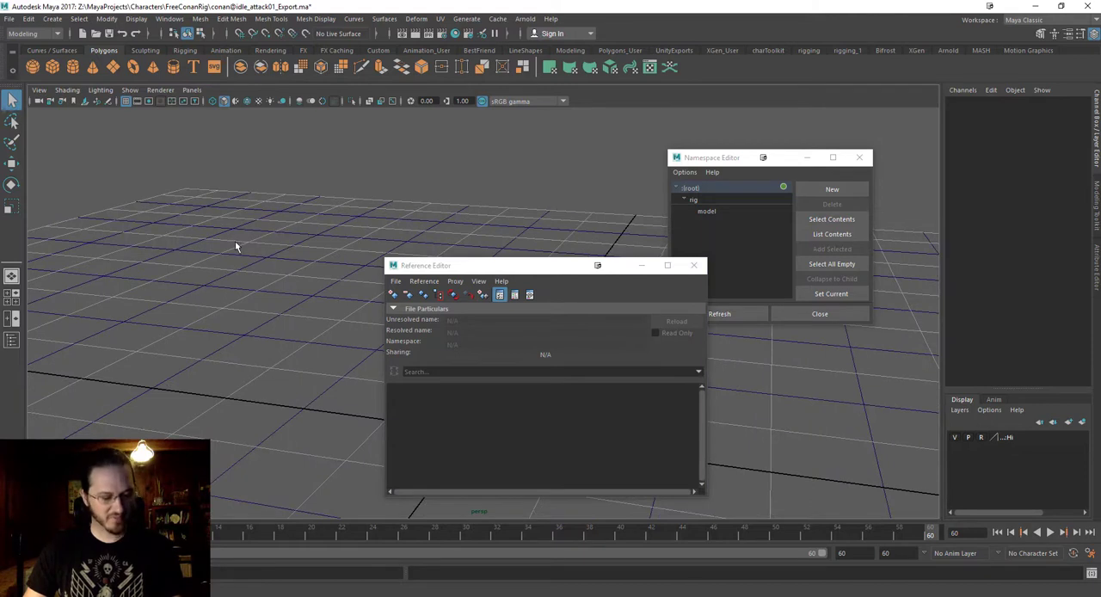
Open the Outliner, enlarge it beside the other editors, and expand rig:Group to show its child nodes.
click(165, 19)
click(194, 146)
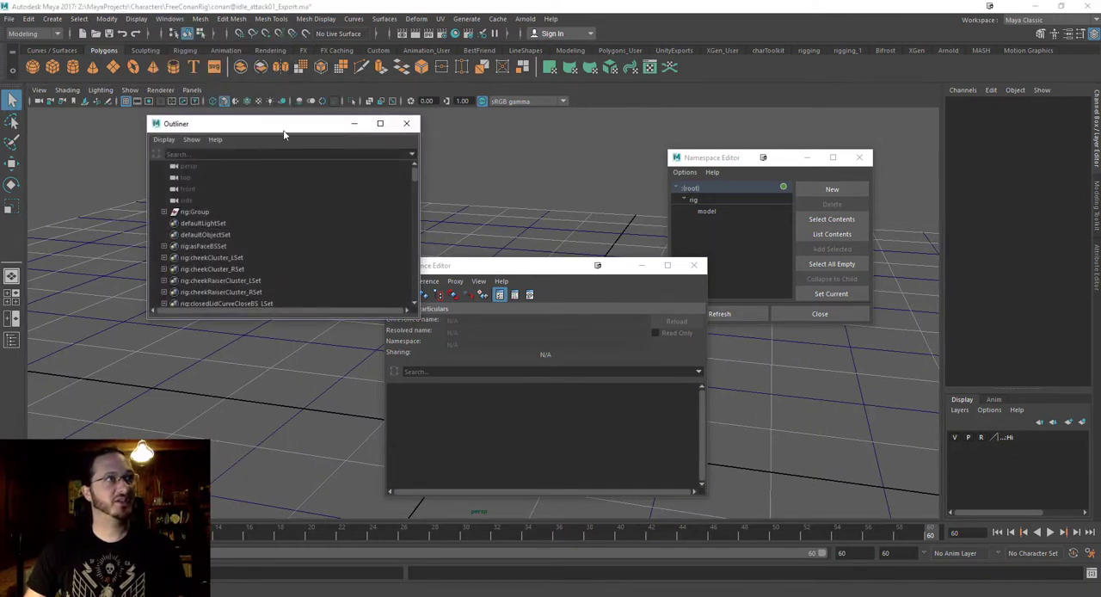
drag(284, 135, 214, 123)
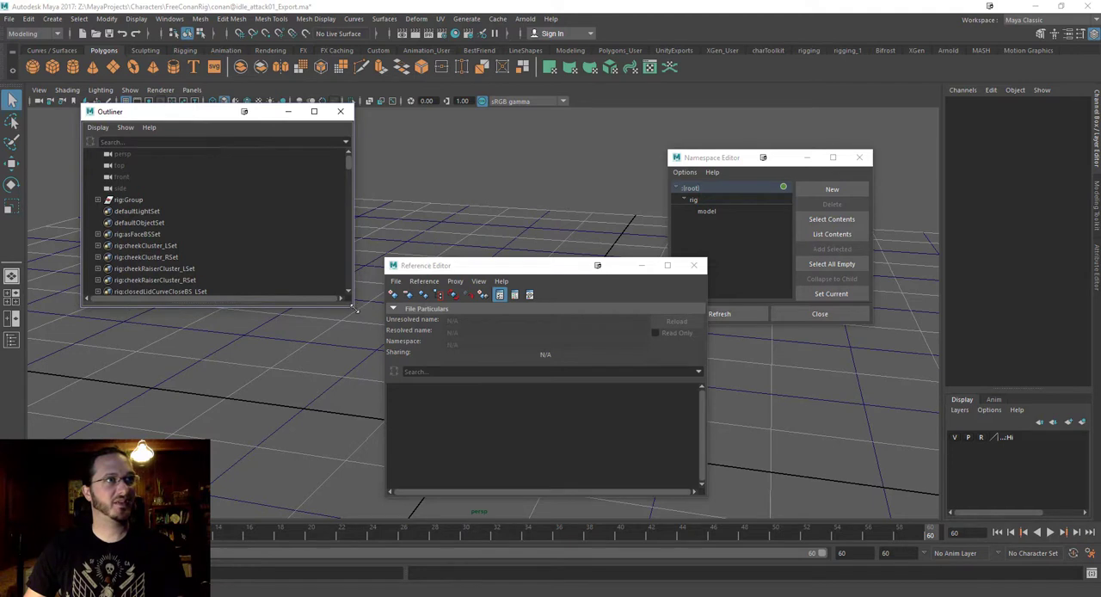
drag(355, 308, 373, 416)
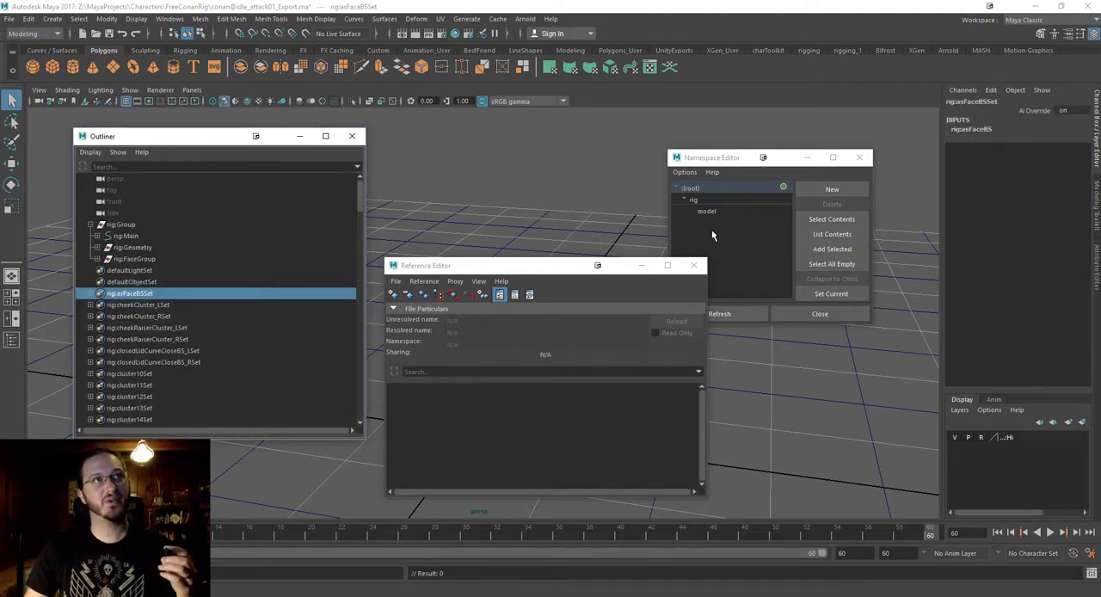
drag(218, 136, 195, 139)
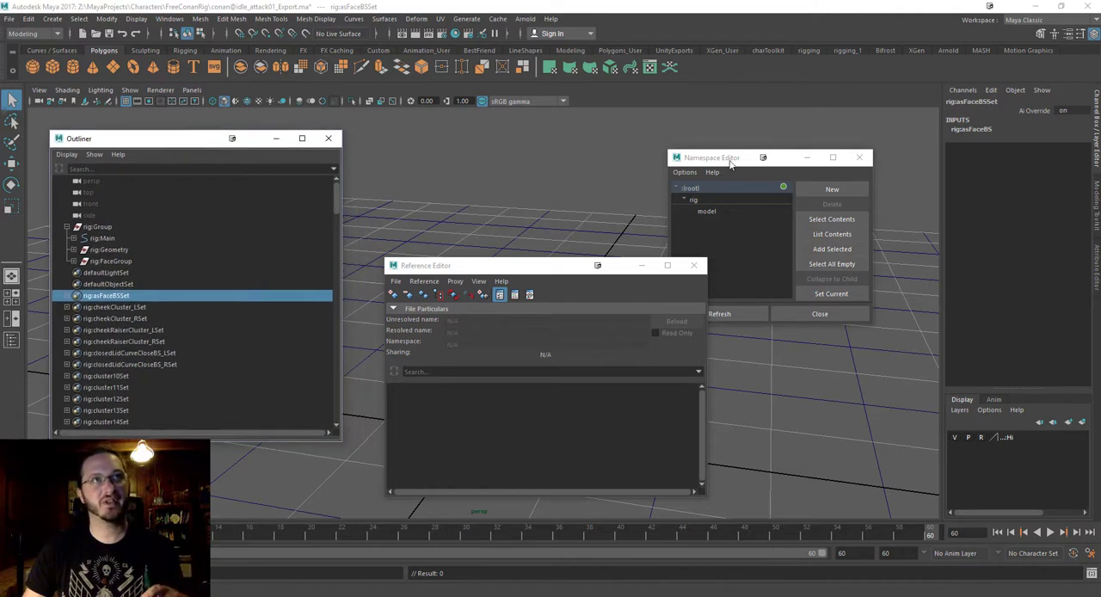
Delete the model and rig namespaces in the Namespace Editor, merging the contents of each with root.
drag(731, 162, 587, 143)
click(576, 195)
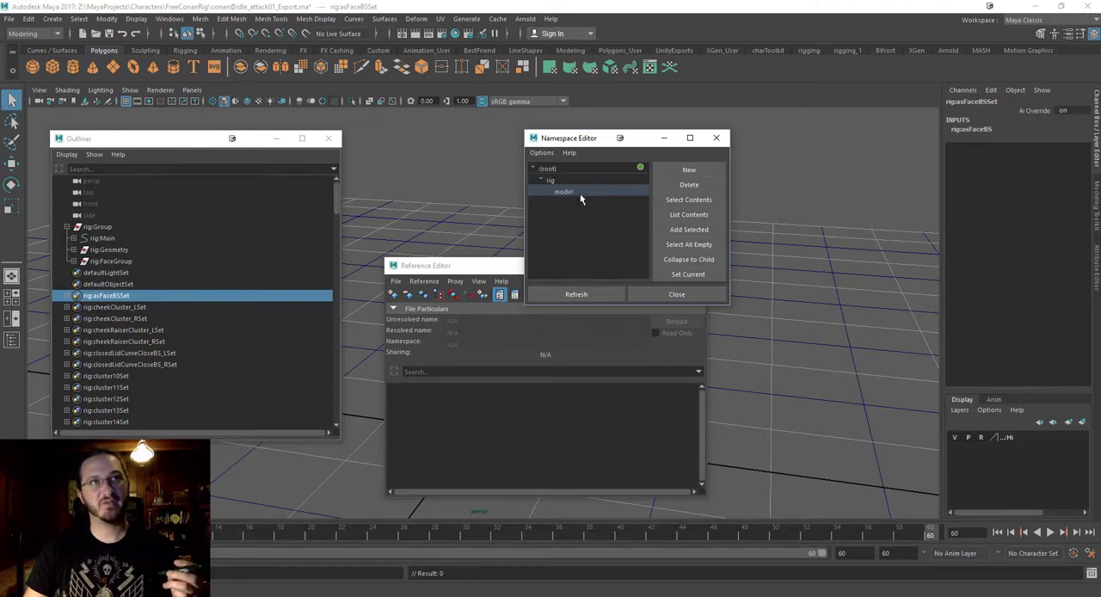
click(726, 186)
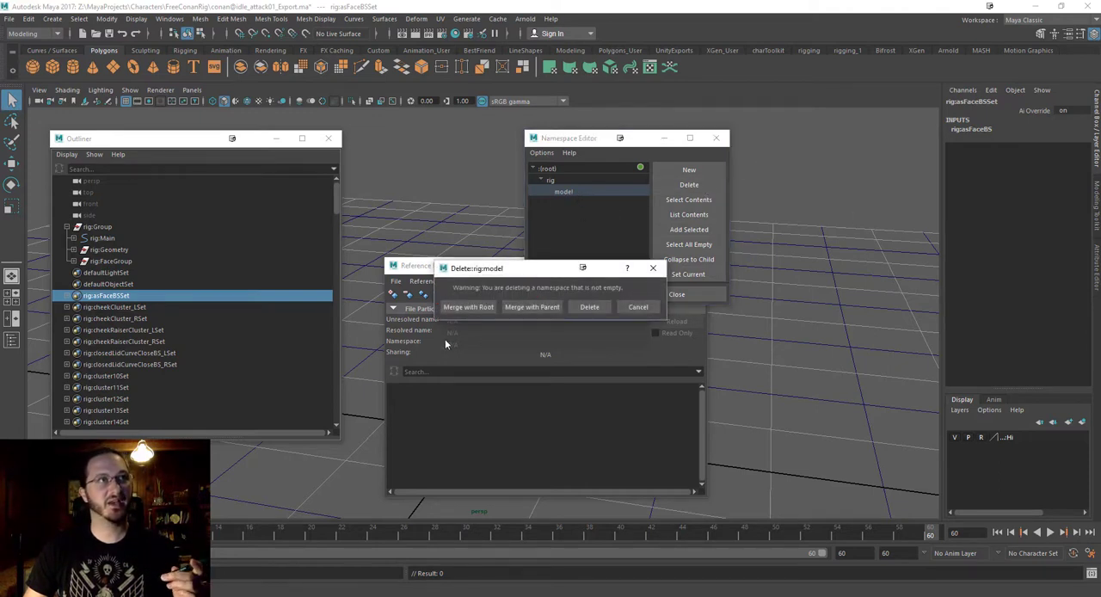
click(467, 307)
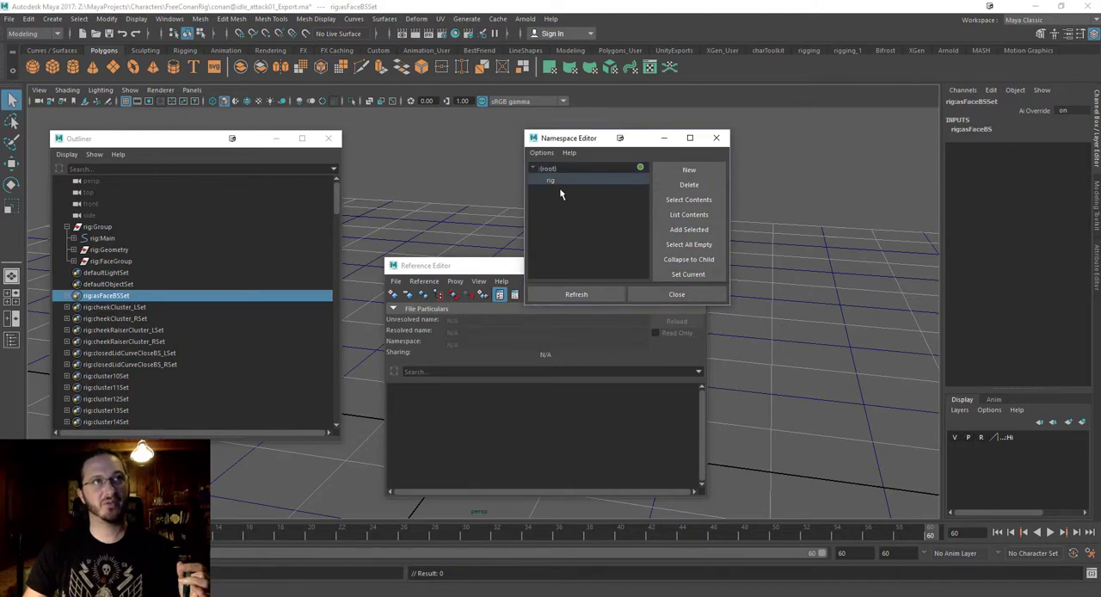
click(713, 184)
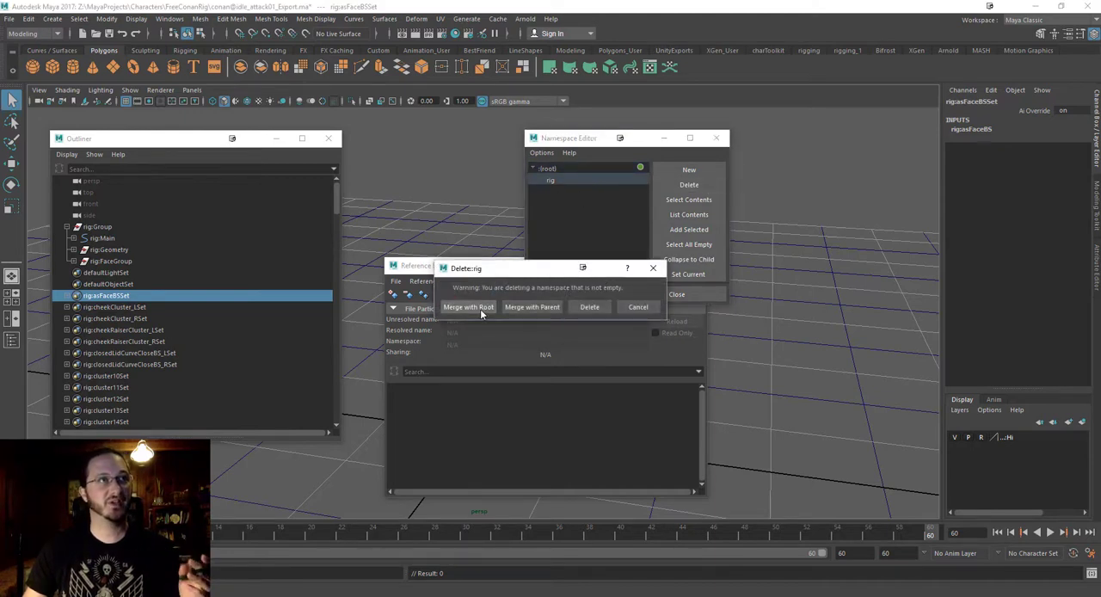
click(469, 307)
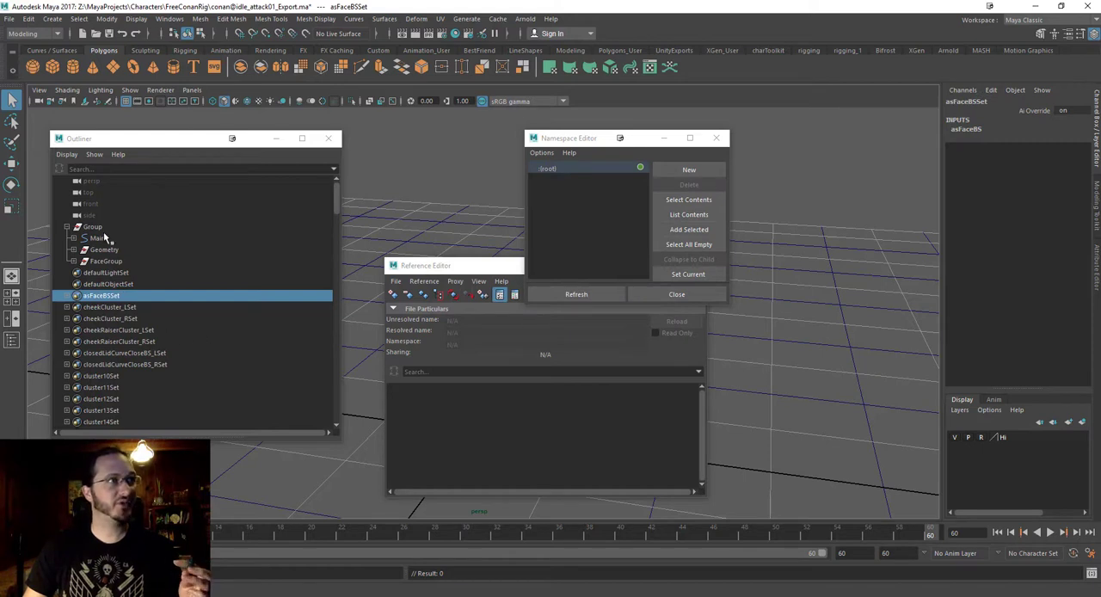
Check the node names under Group in the Outliner, then close the Reference Editor and the Namespace Editor.
scroll(110, 284, down, 5)
scroll(118, 331, up, 5)
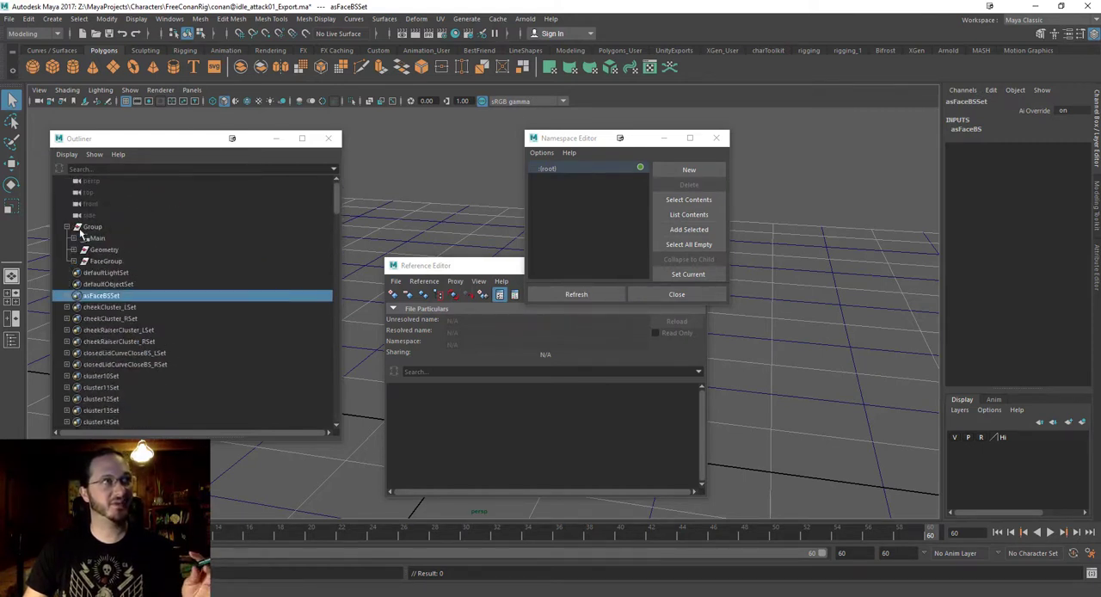
click(67, 227)
click(68, 227)
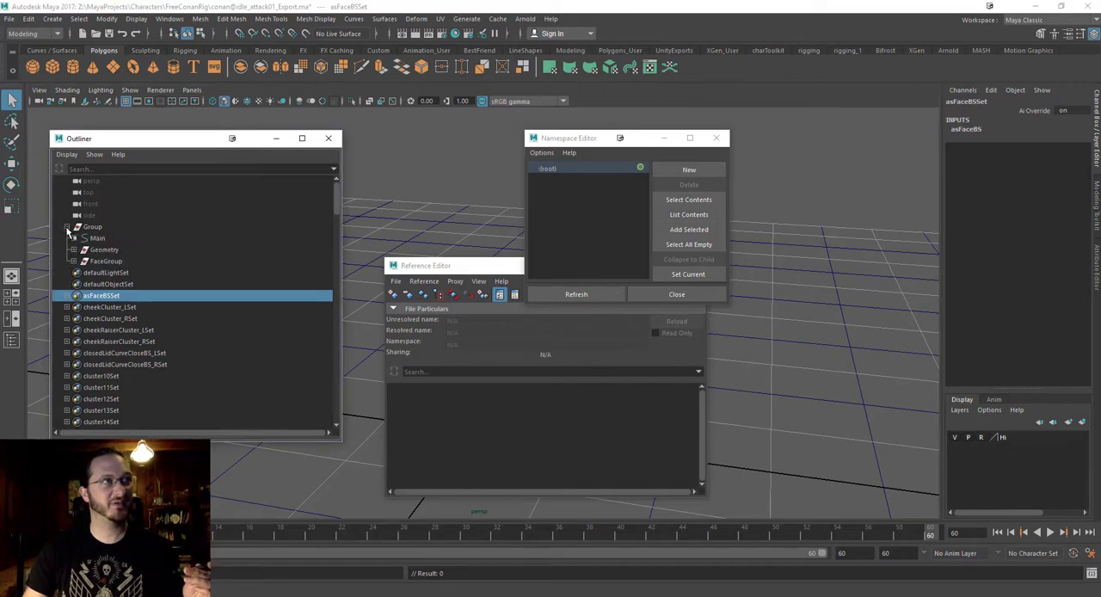
drag(482, 273, 424, 255)
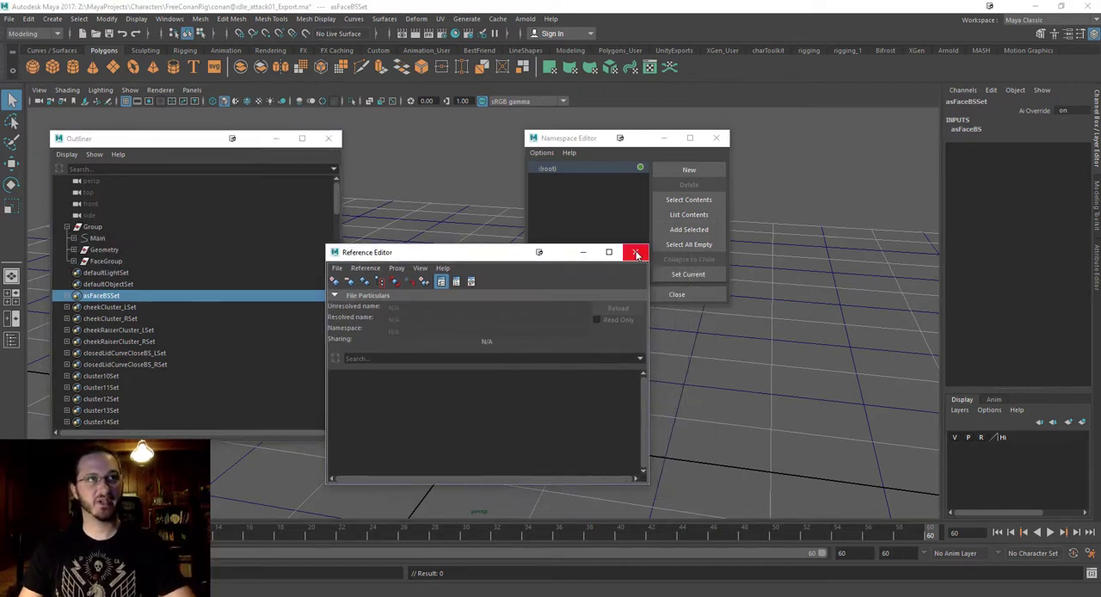
click(636, 251)
click(716, 138)
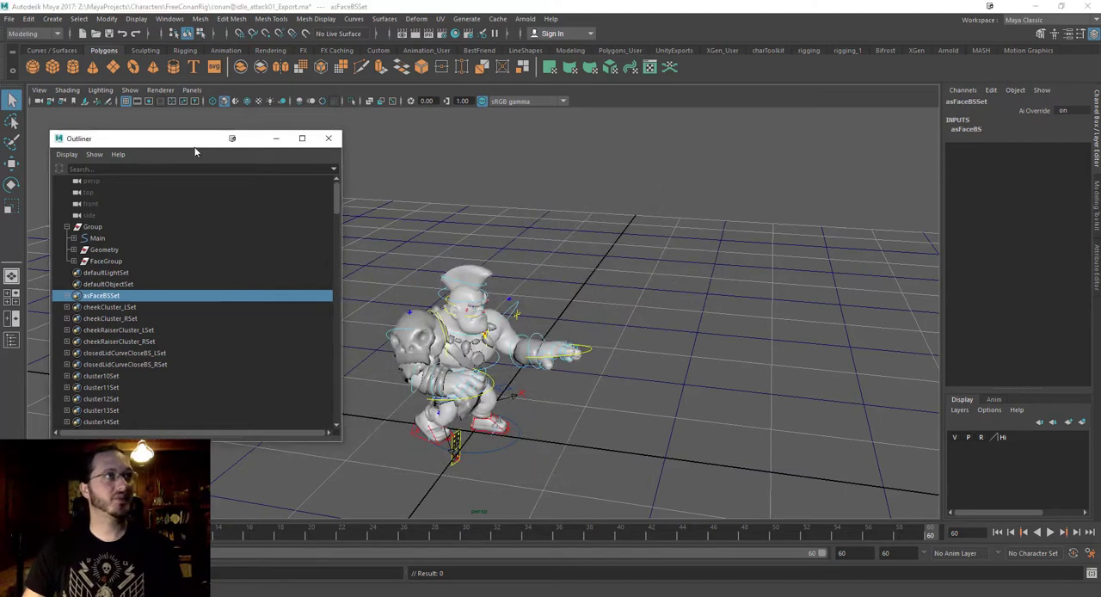
Expand Geometry, FaceGroup, Main and DeformationSystem in the Outliner, and select the DeformationSystem group.
drag(157, 139, 780, 150)
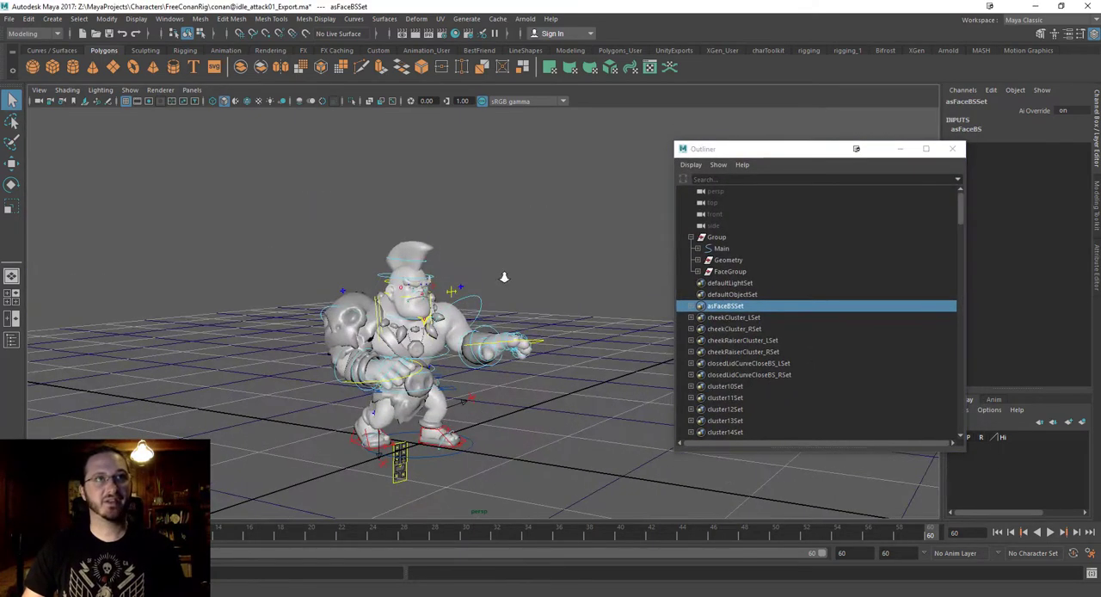
click(696, 260)
click(698, 283)
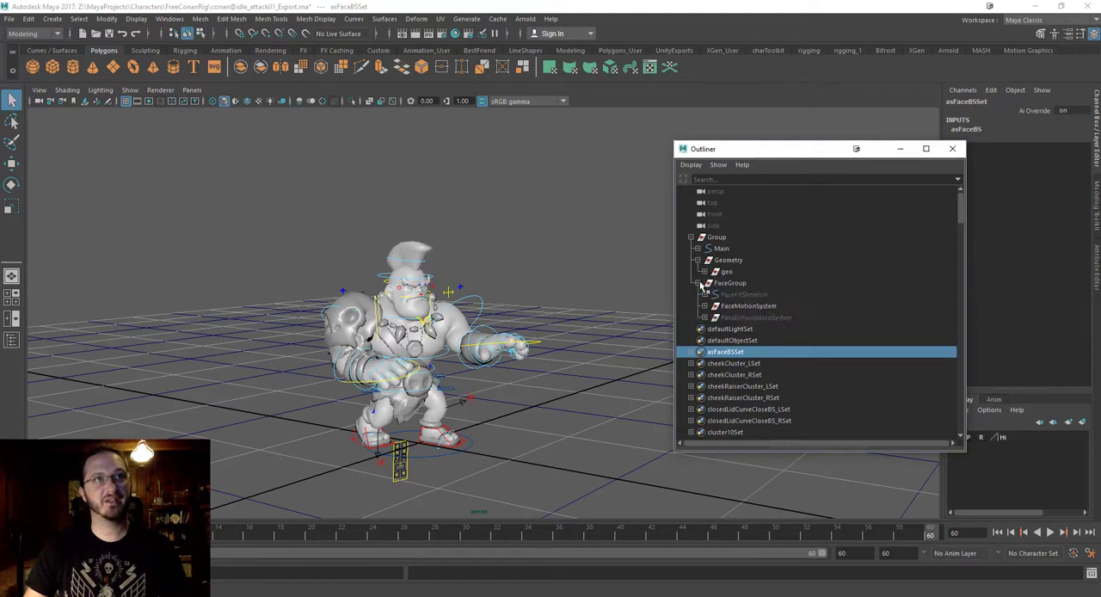
click(696, 247)
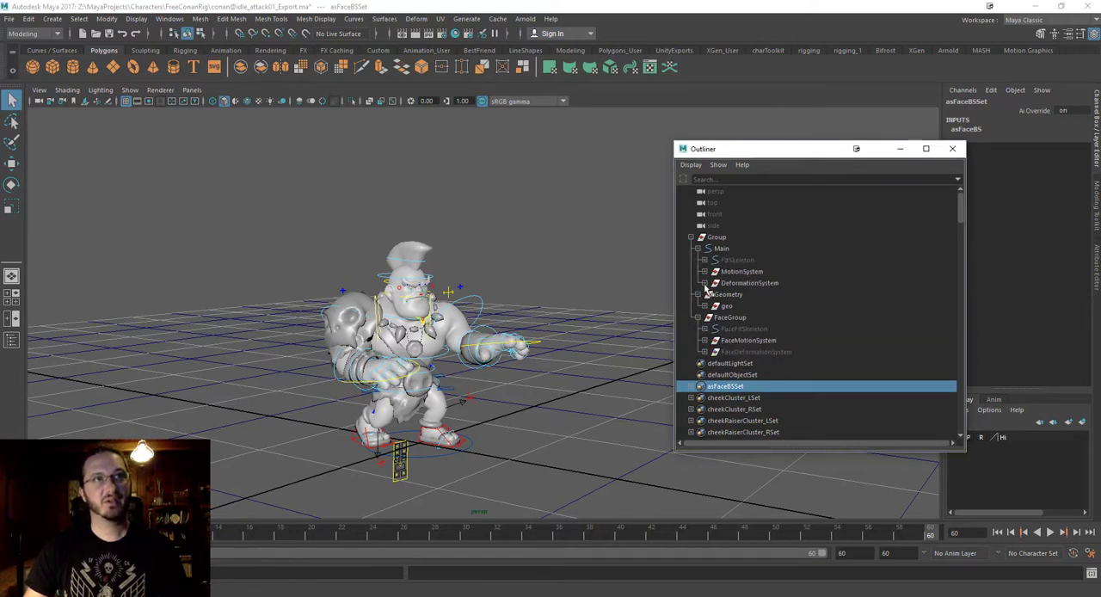
click(704, 283)
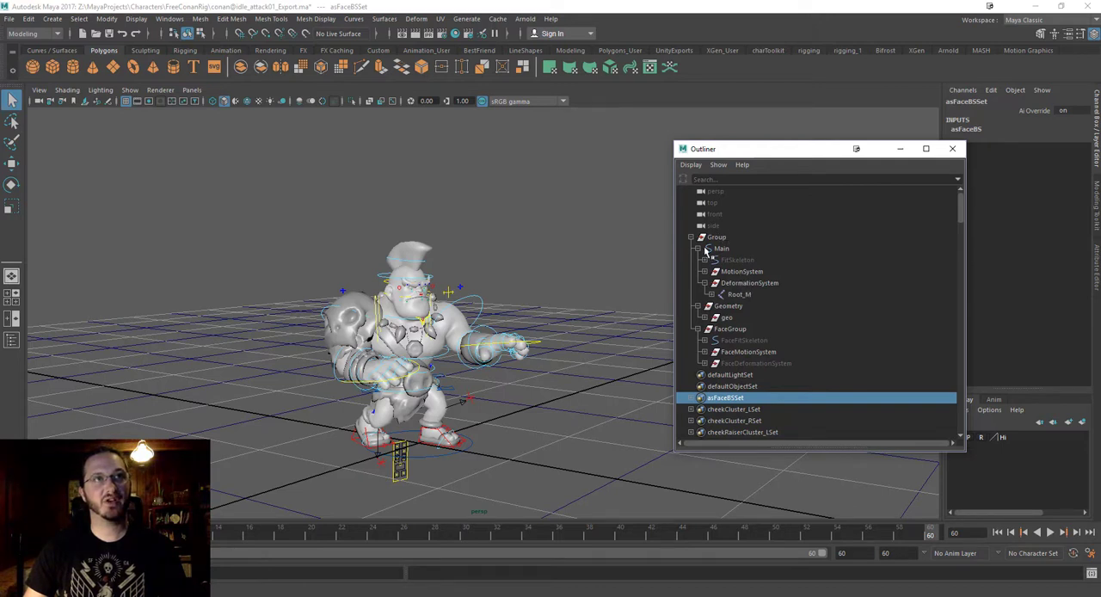
click(745, 283)
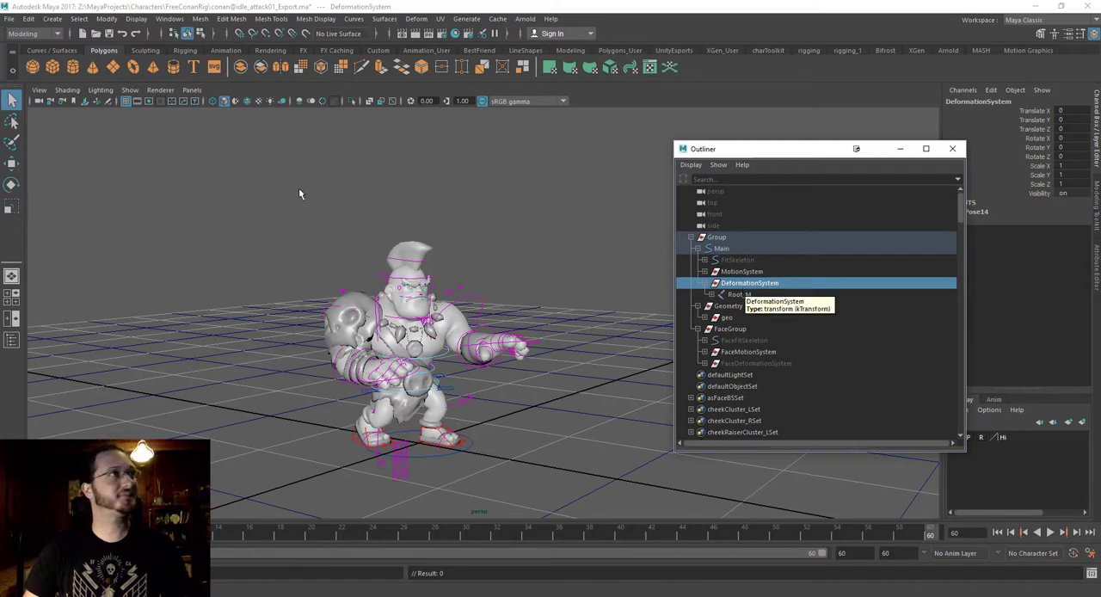
Bake the DeformationSystem's simulation with hierarchy Below, all keyable channels, the Time Slider range, BaseAnimation and sample by 1.
click(29, 19)
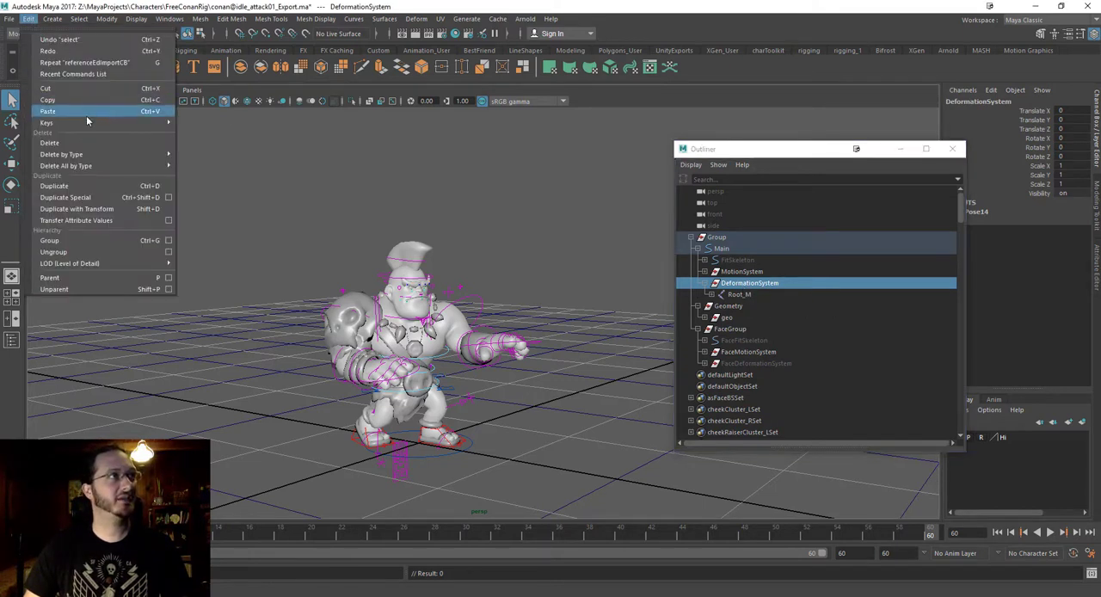
mouse_move(87, 125)
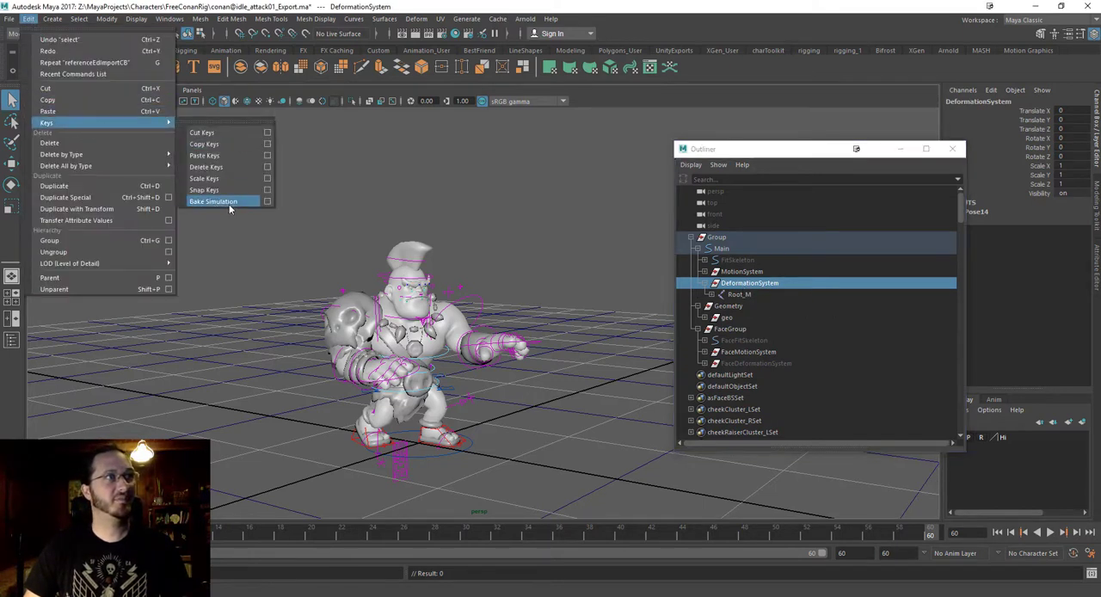
click(267, 204)
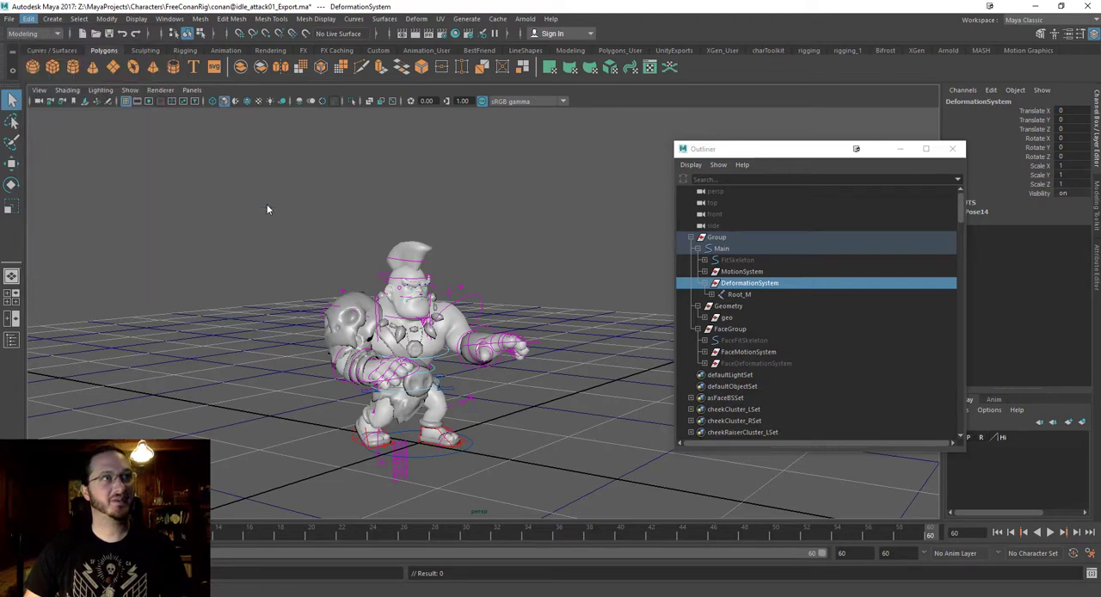
drag(392, 37, 274, 219)
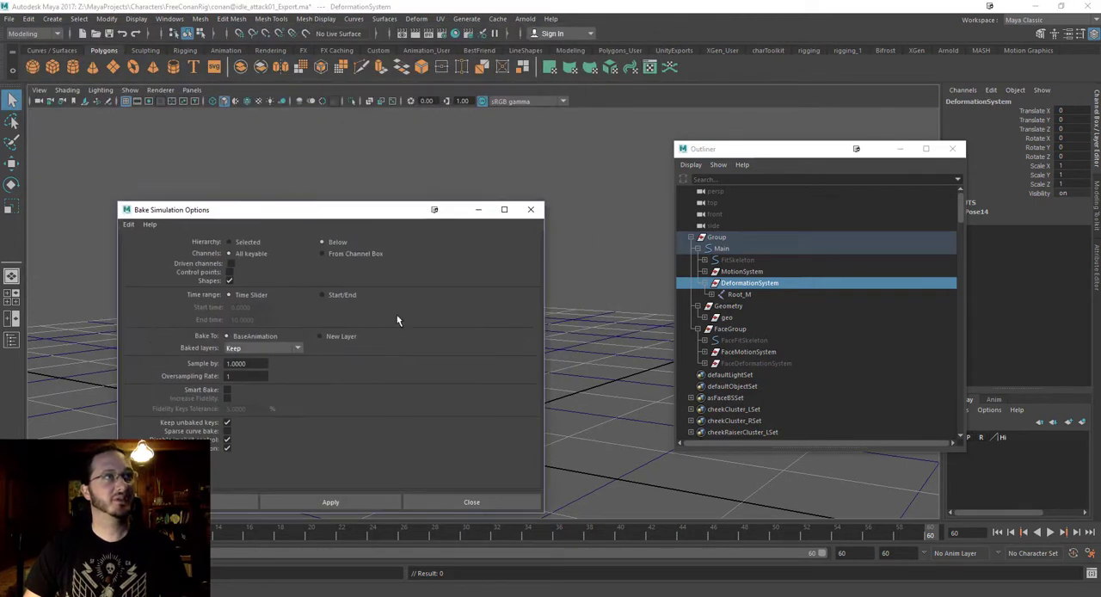
drag(359, 215, 367, 128)
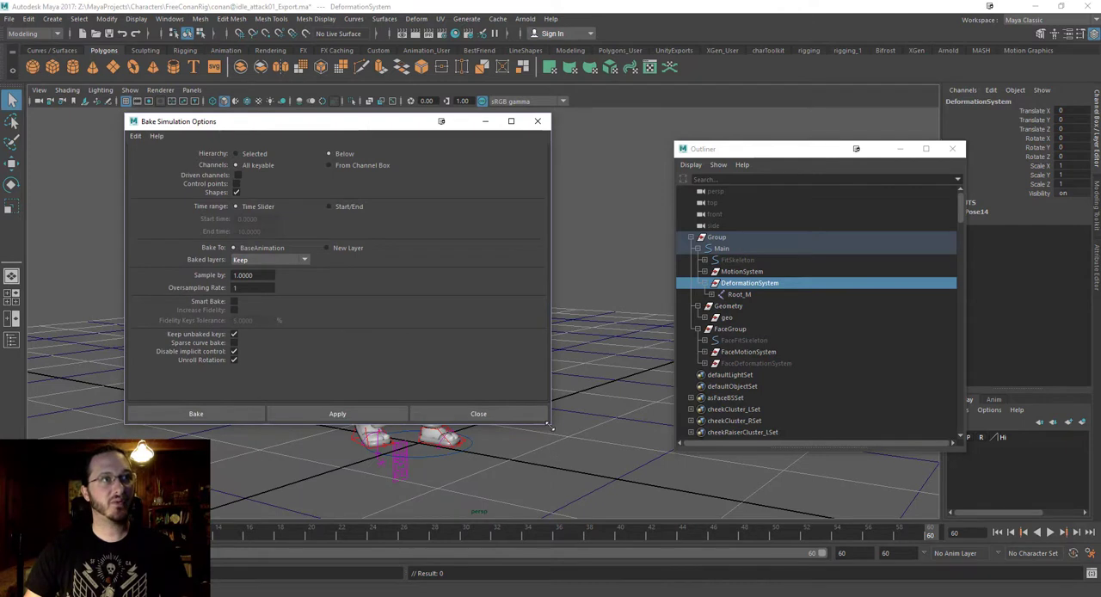
drag(551, 426, 546, 410)
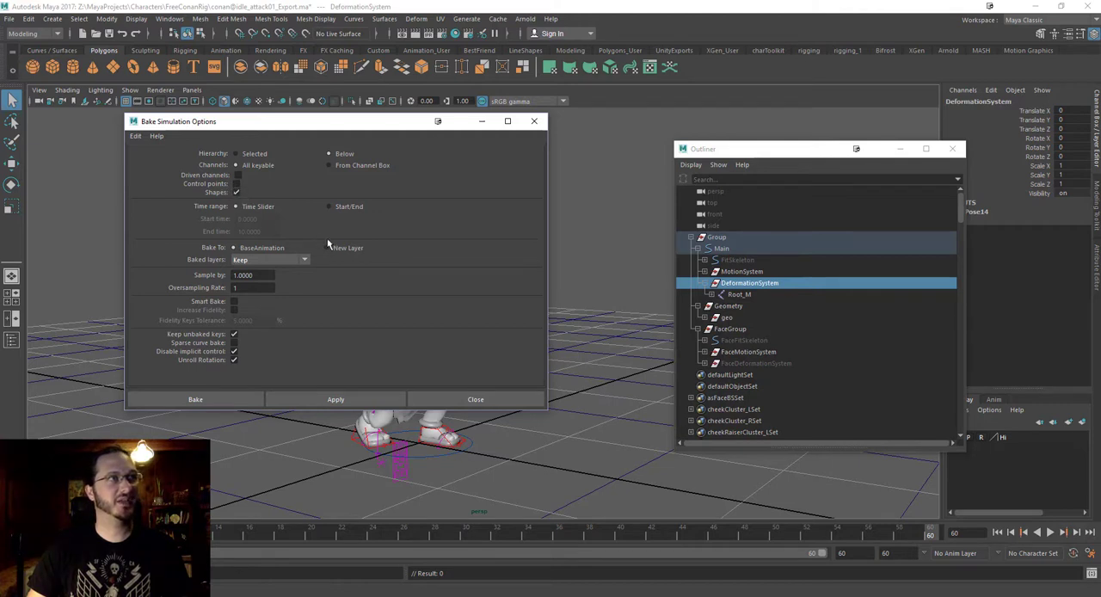
drag(269, 123, 308, 122)
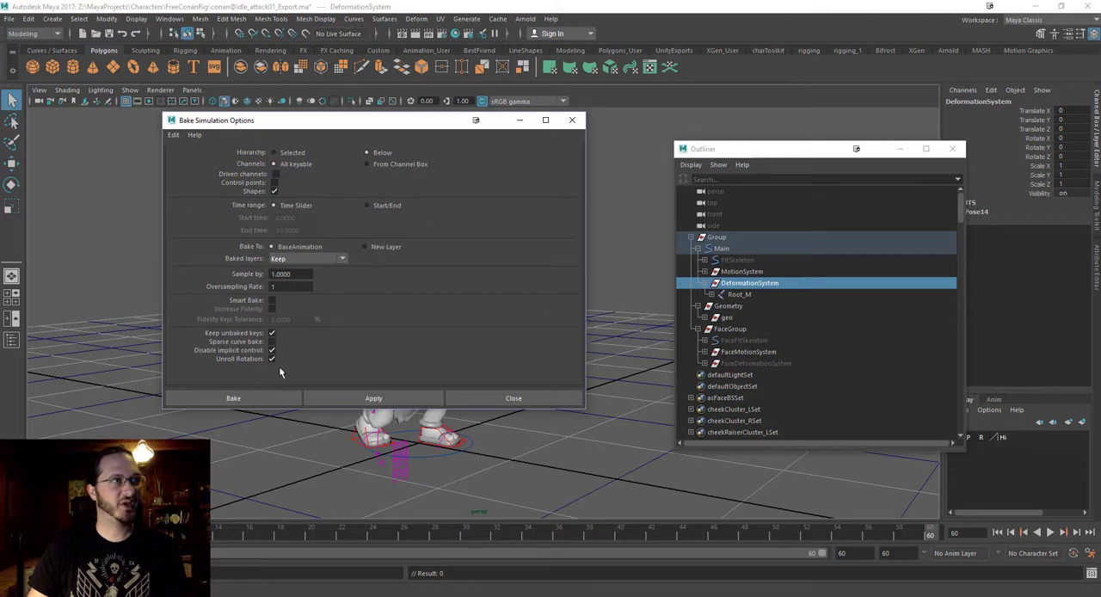
drag(291, 127, 236, 140)
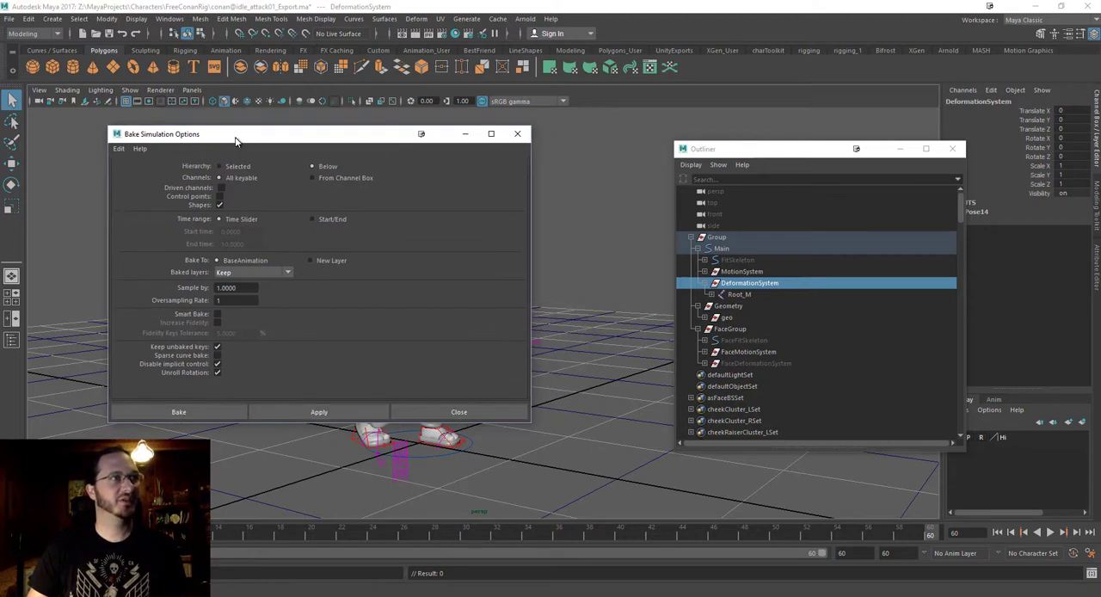
click(199, 413)
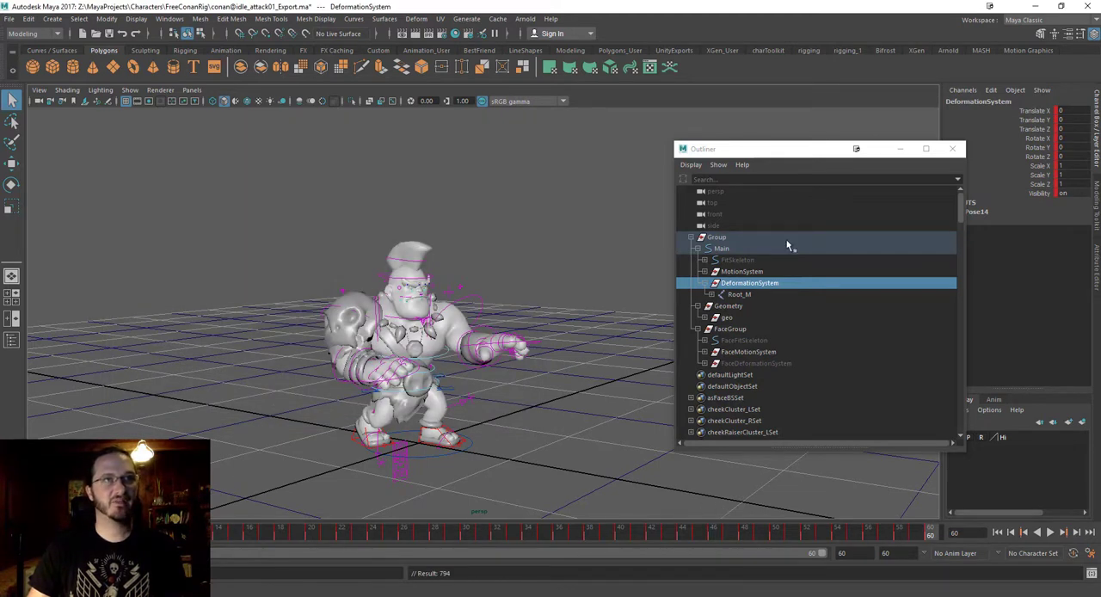
Expand Root_M in the Outliner and check the baked channels of its hip, knee, toe, spine, chest and scapula joints.
click(739, 295)
shift+click(711, 294)
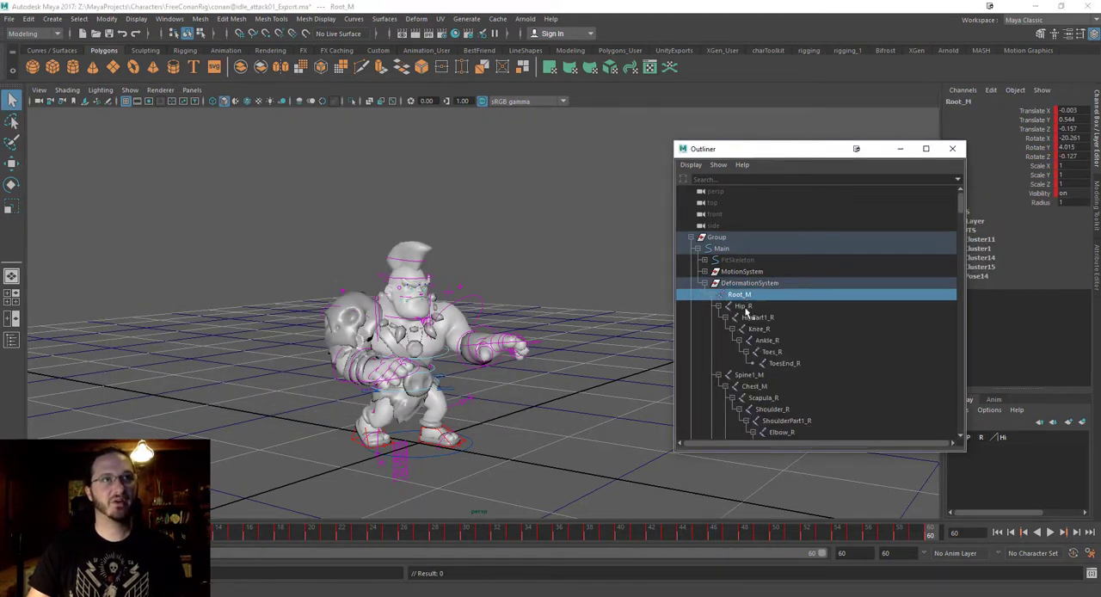
click(758, 329)
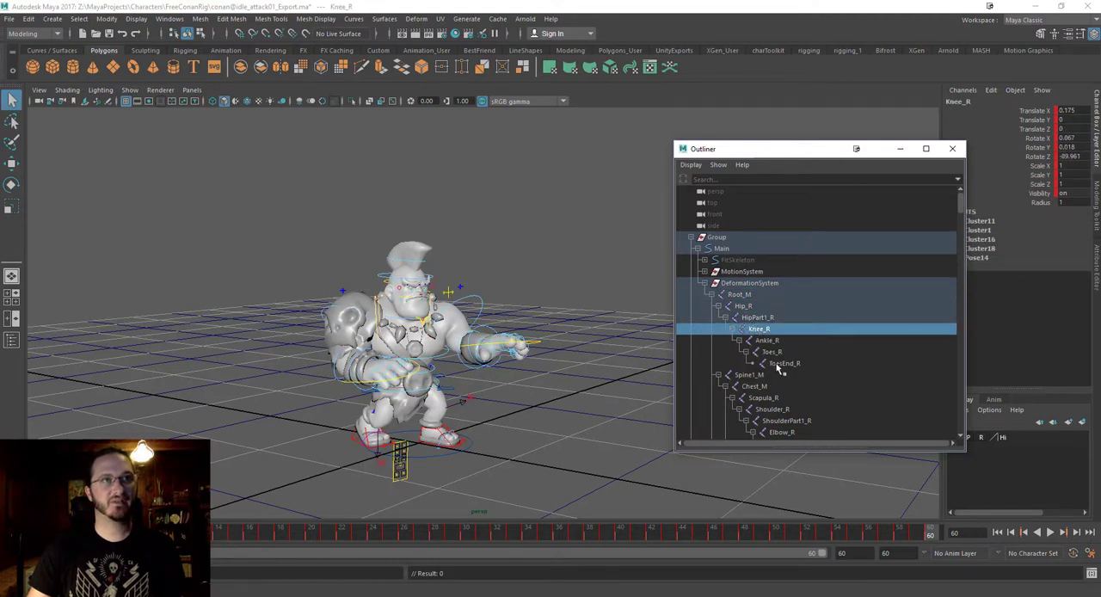
click(779, 363)
click(755, 375)
click(757, 387)
click(770, 397)
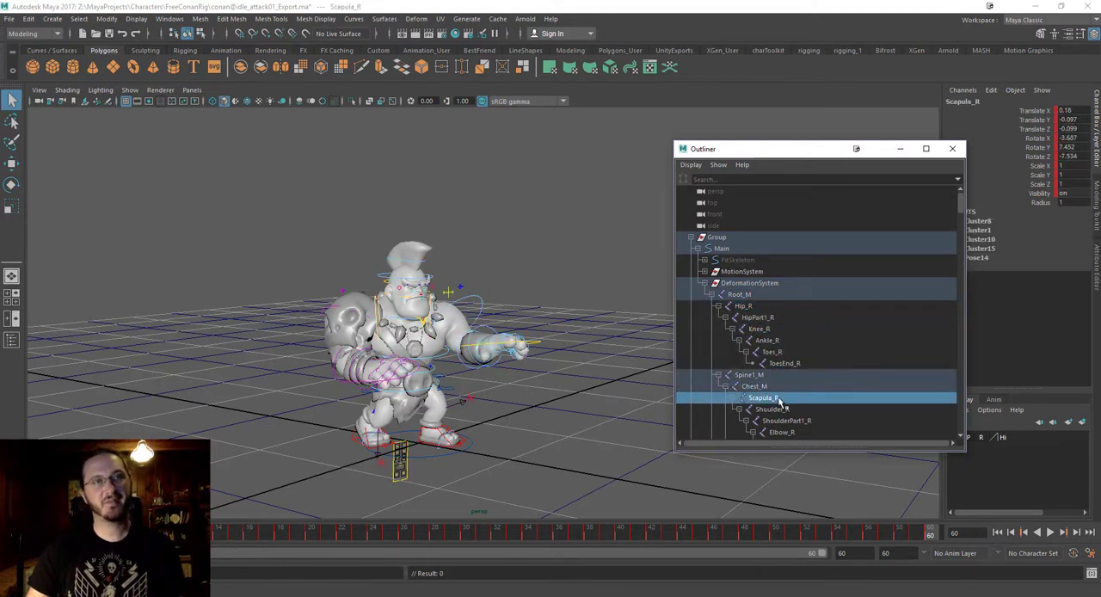
click(762, 331)
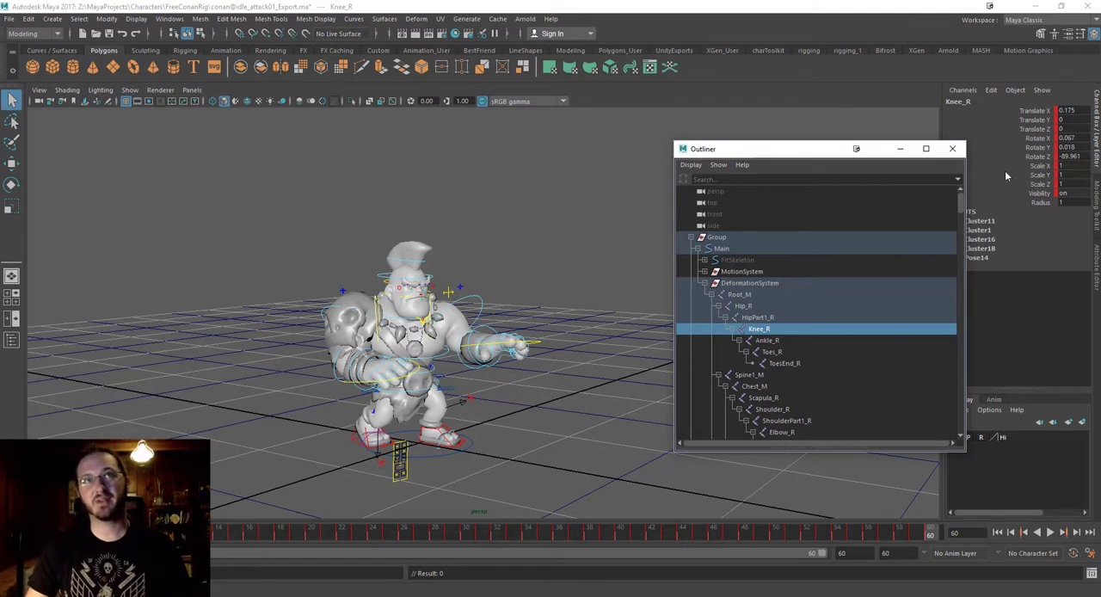
Collapse DeformationSystem and delete the Geometry and FaceGroup groups together with their contents.
drag(802, 150, 701, 123)
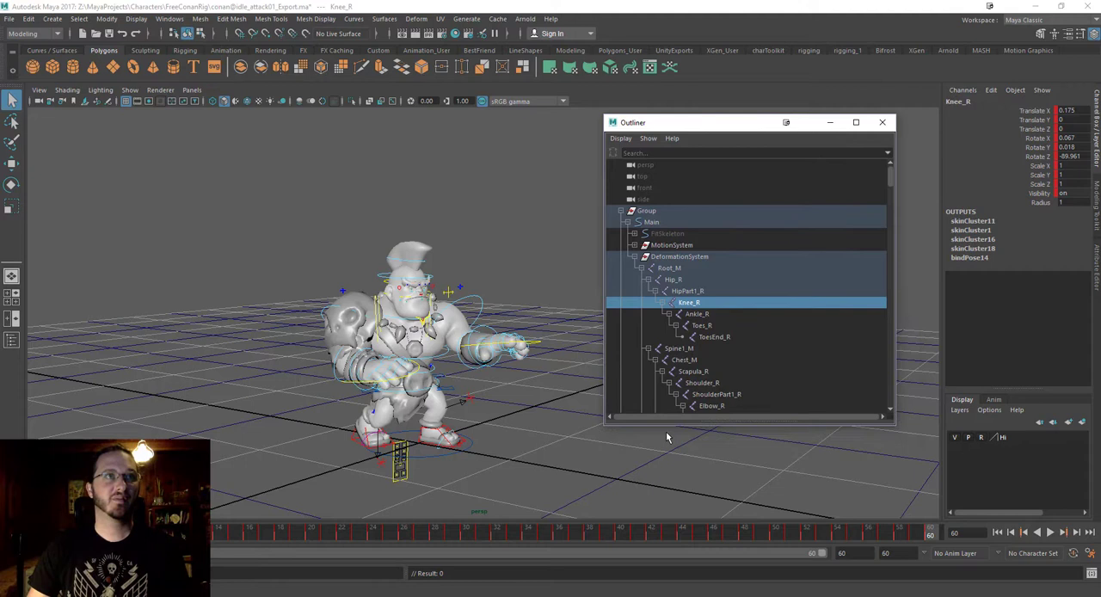
click(634, 257)
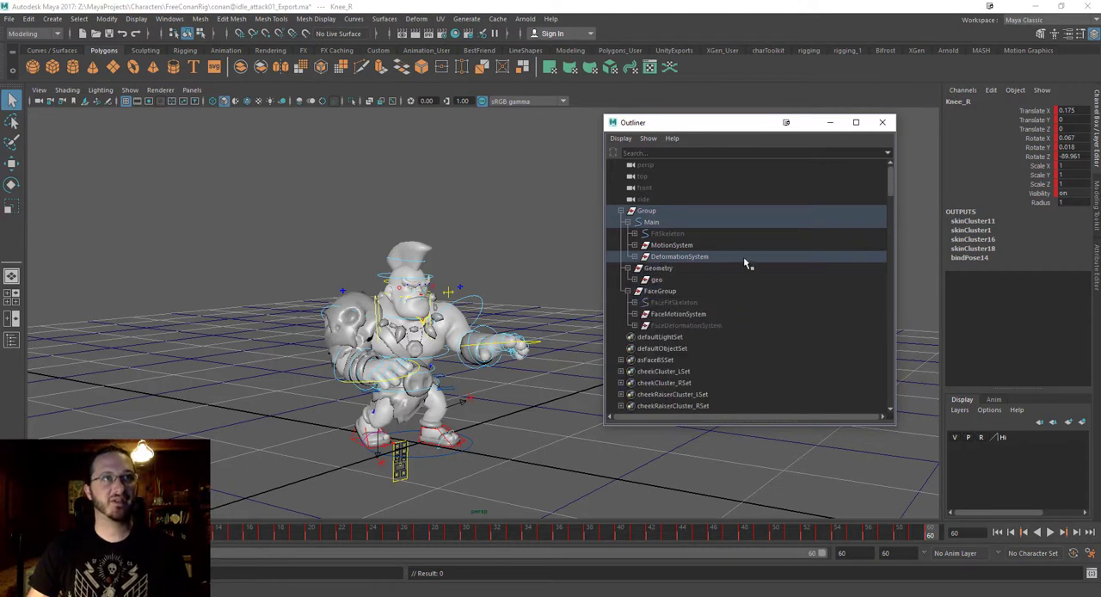
click(657, 269)
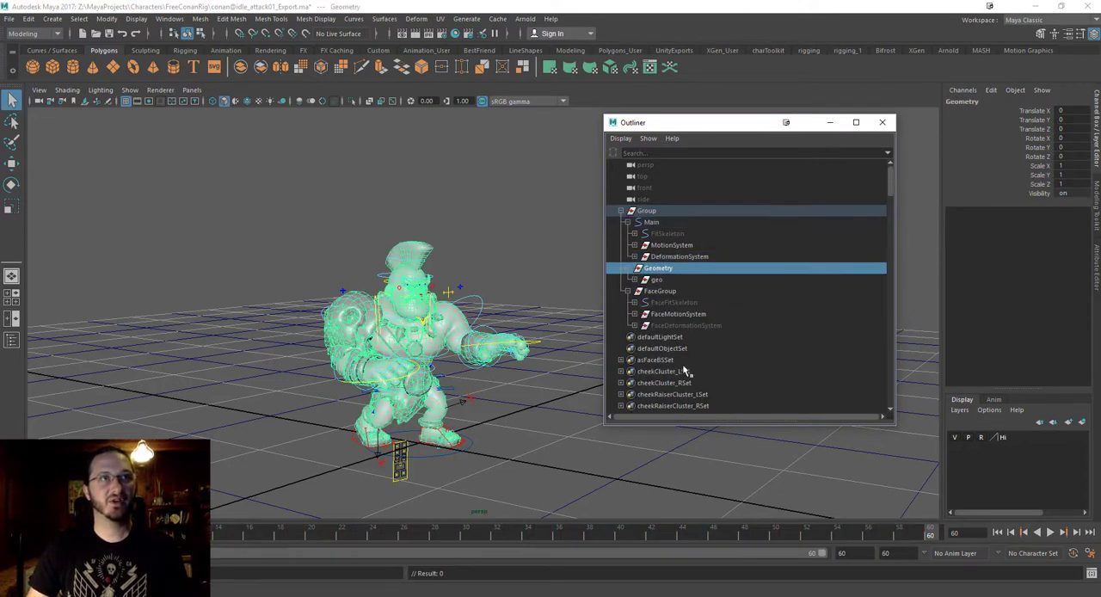
shift+click(678, 326)
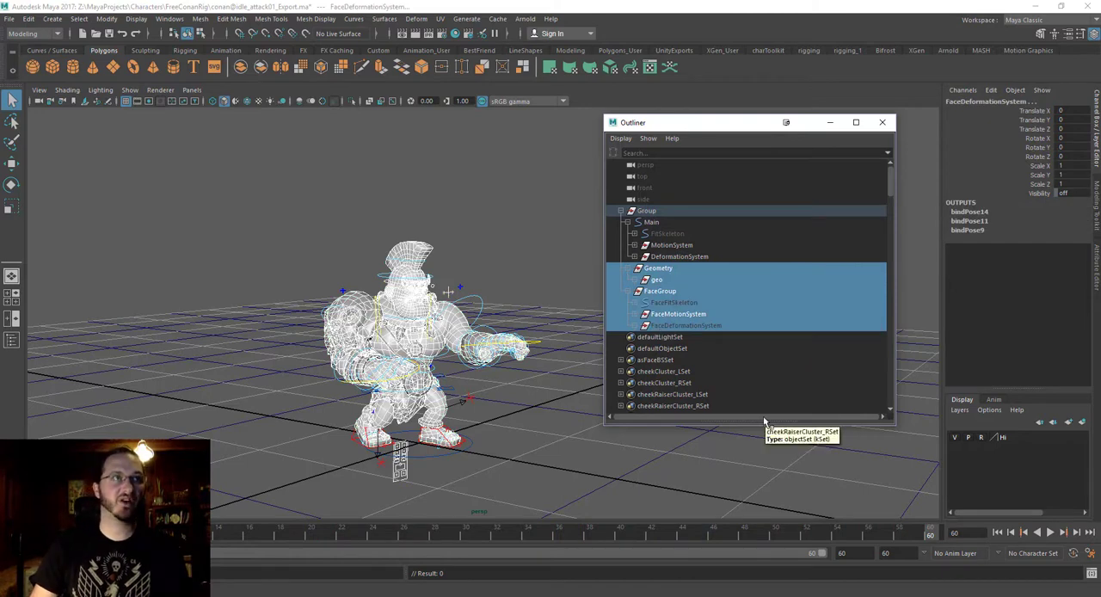
key(Delete)
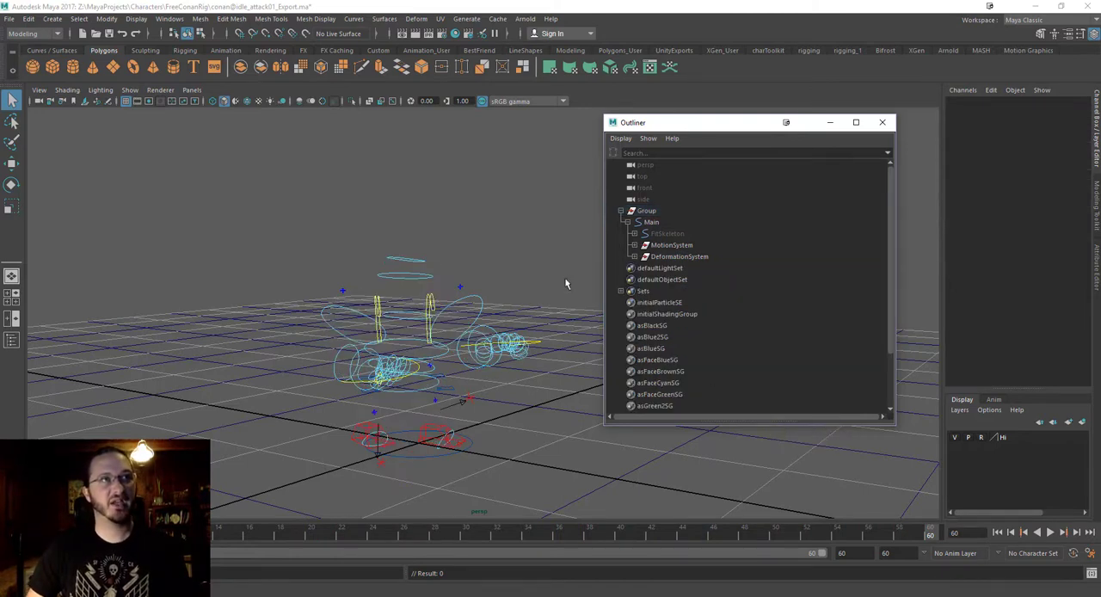
Move DeformationSystem out of Main to the top level of the scene and delete the remaining Group hierarchy.
click(676, 257)
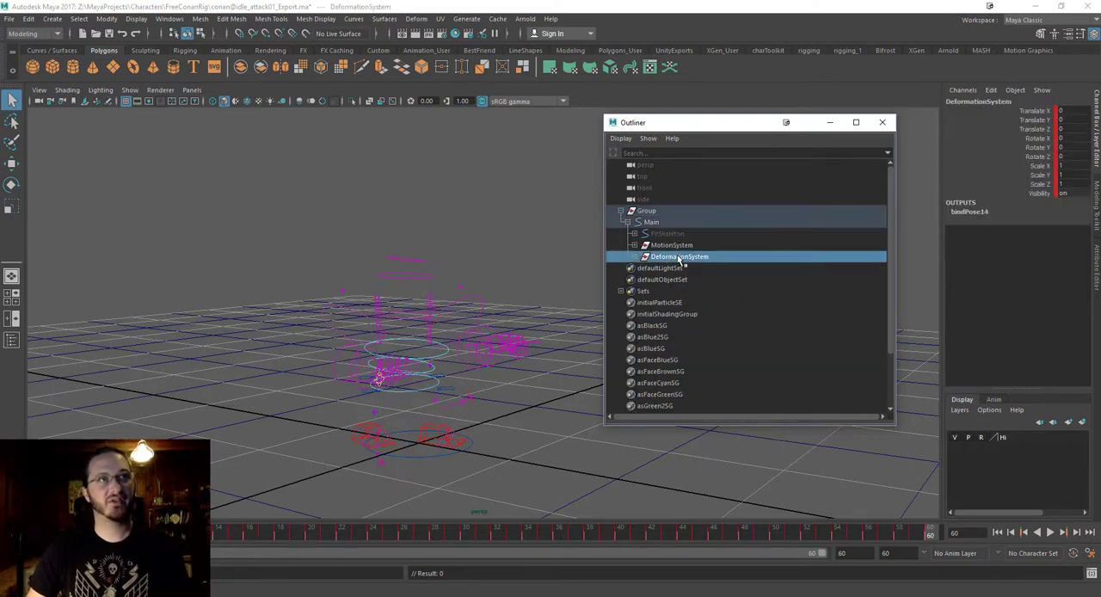
middle_drag(678, 260, 659, 207)
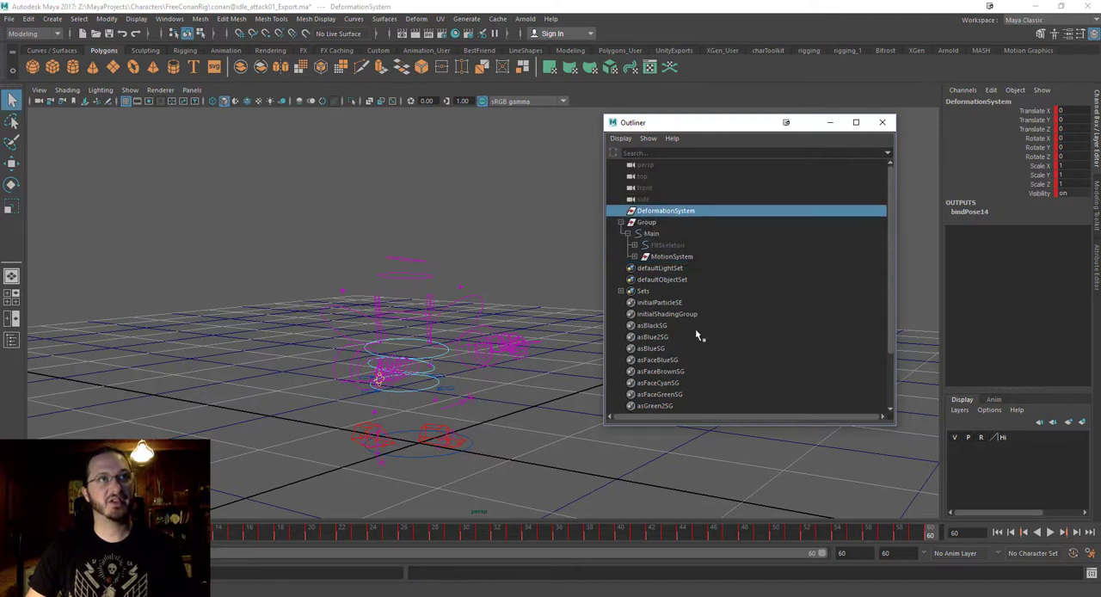
click(649, 225)
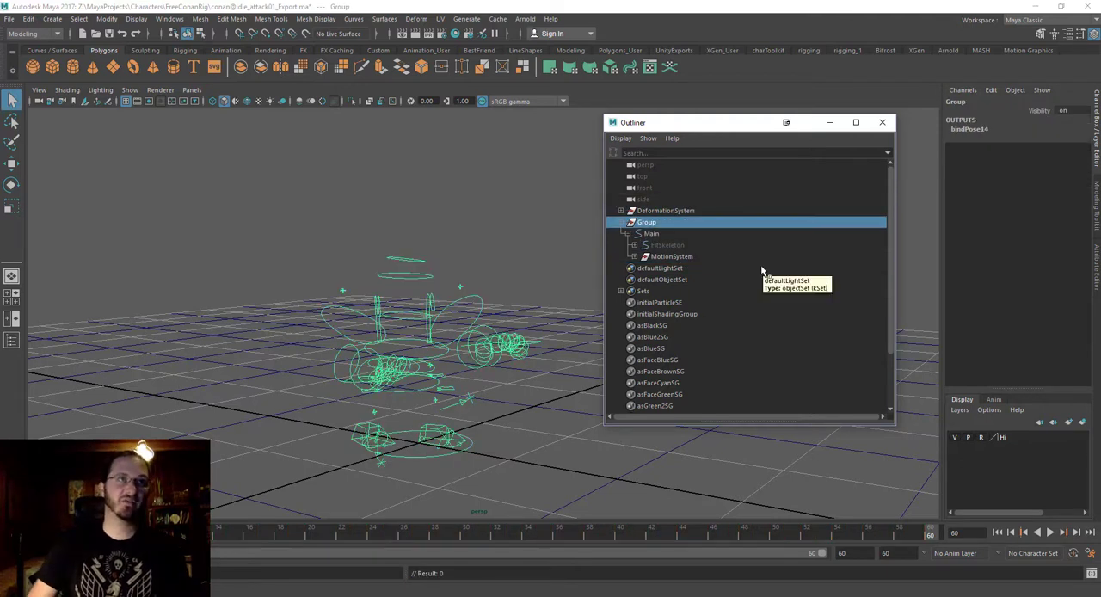
key(Delete)
Unparent the Root_M joint from DeformationSystem to the world and delete the empty DeformationSystem group.
click(621, 210)
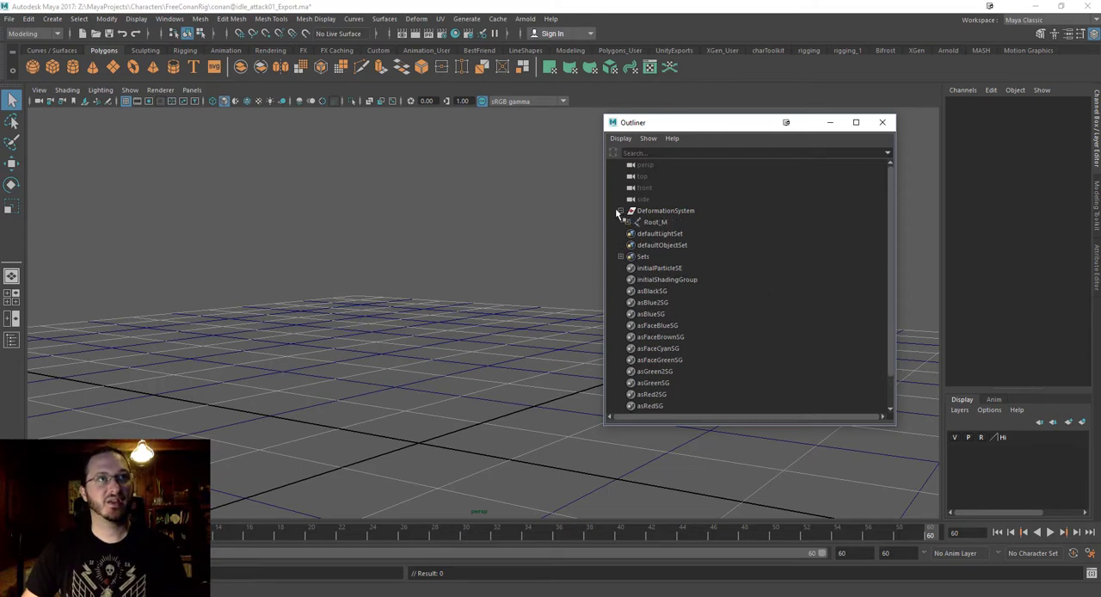
drag(696, 123, 621, 123)
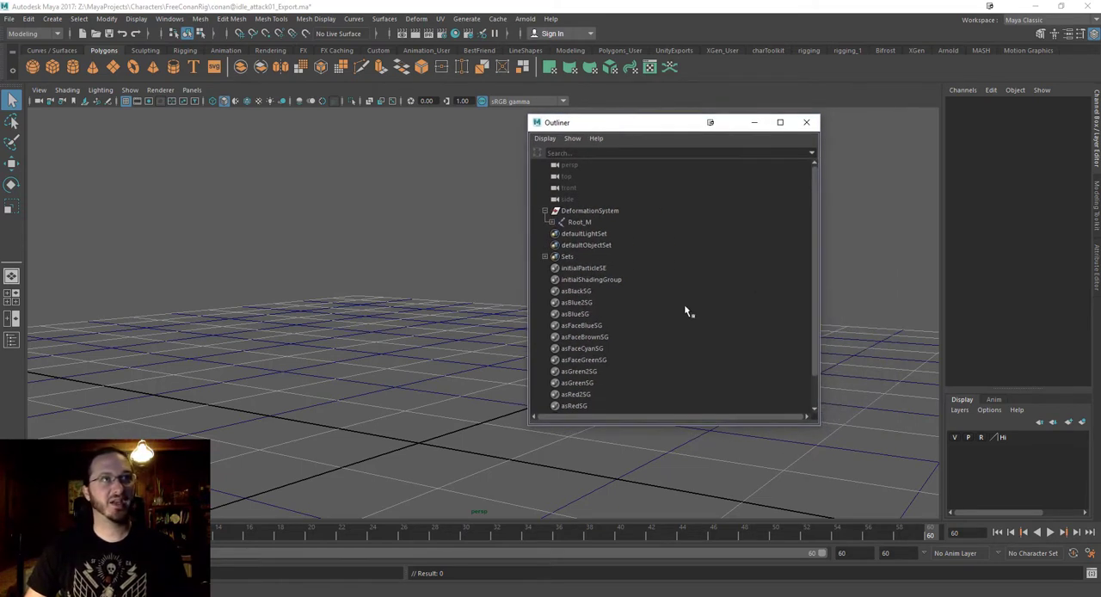
click(585, 221)
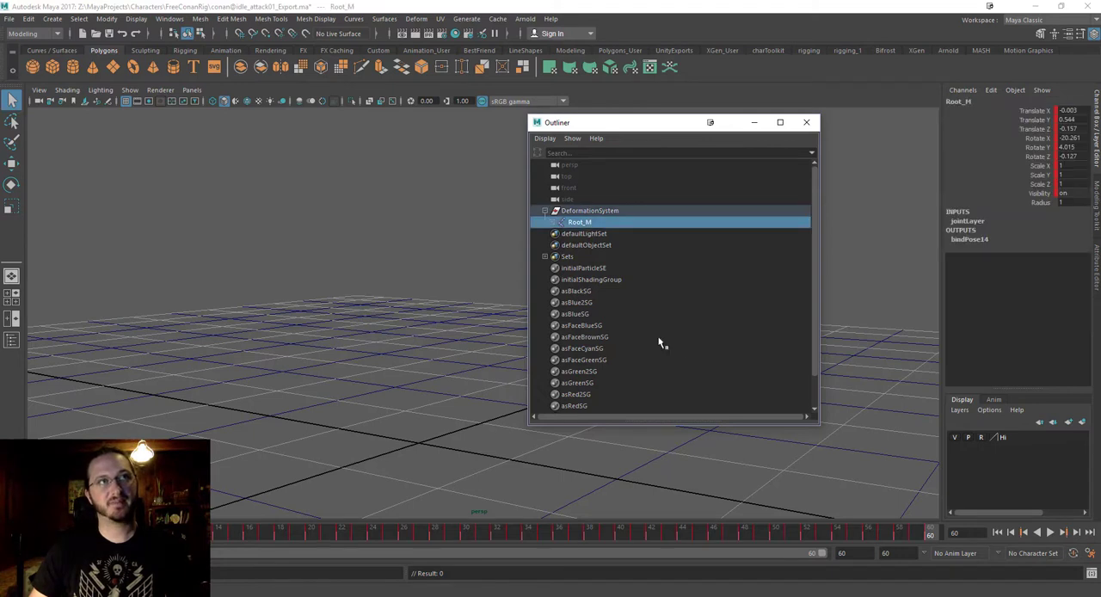
key(shift+p)
click(579, 223)
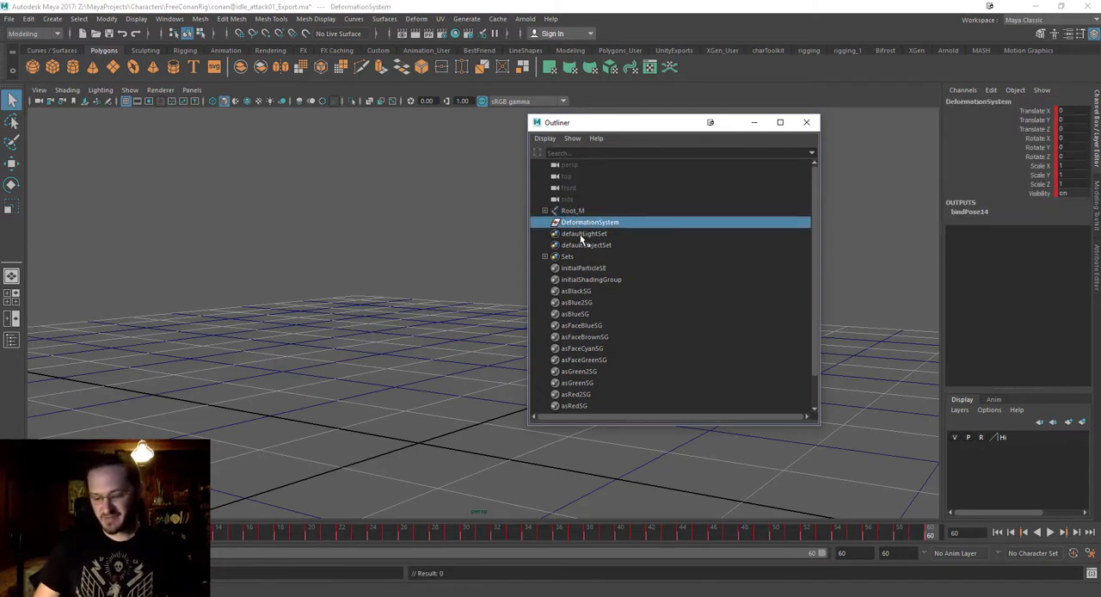
key(Delete)
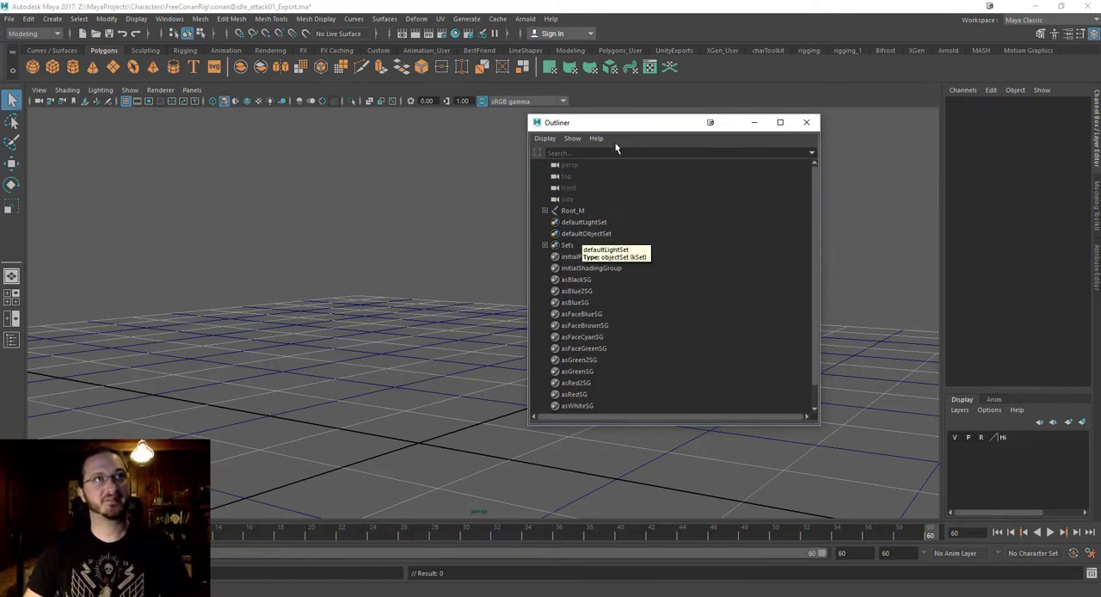
drag(622, 128, 675, 126)
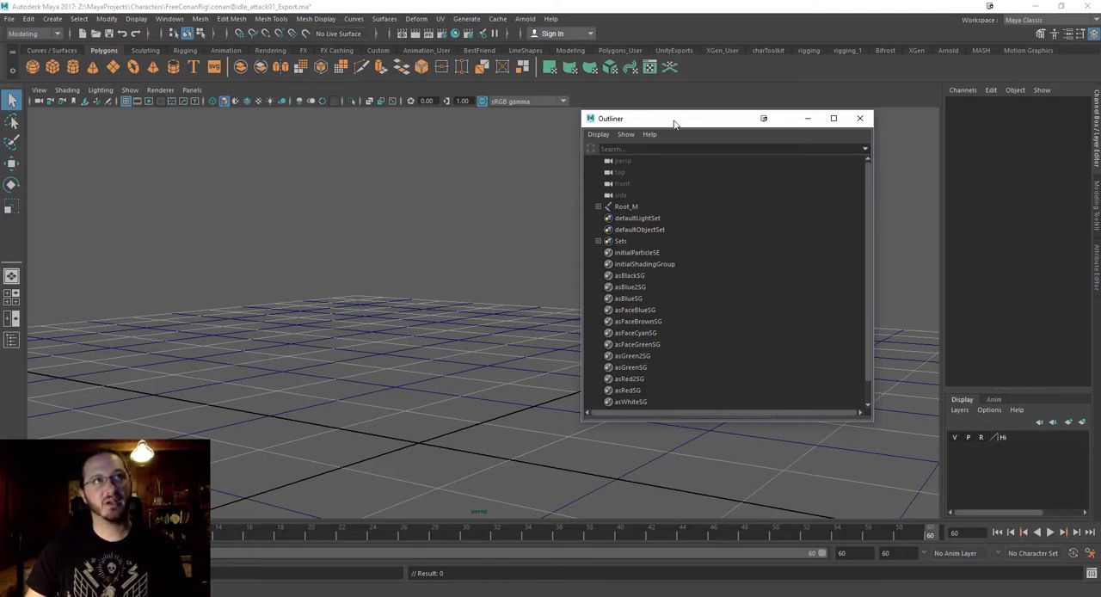
drag(669, 122, 643, 134)
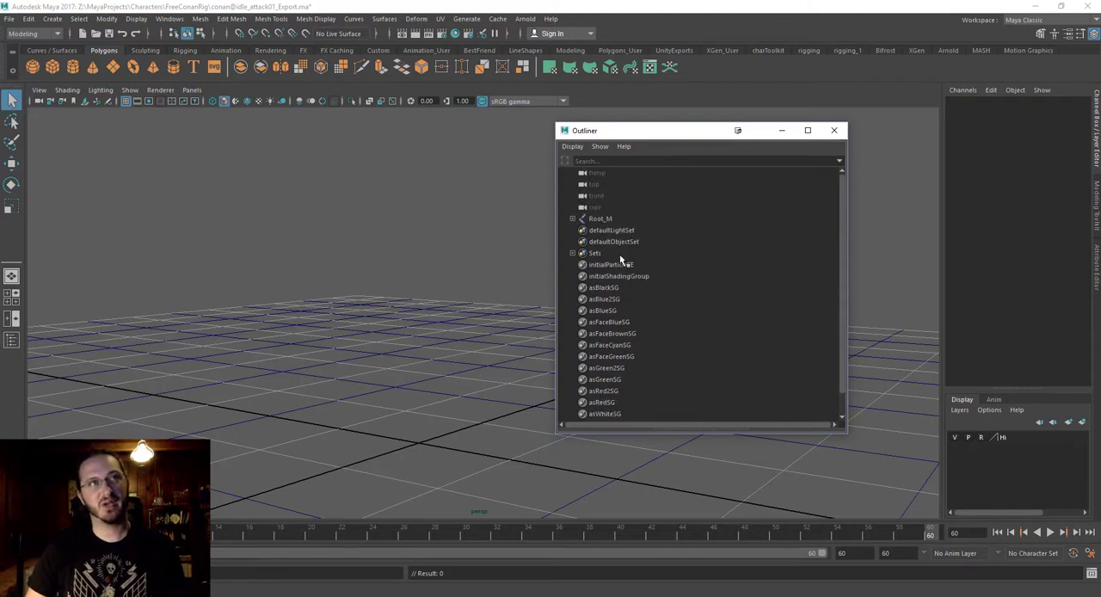
drag(676, 134, 549, 137)
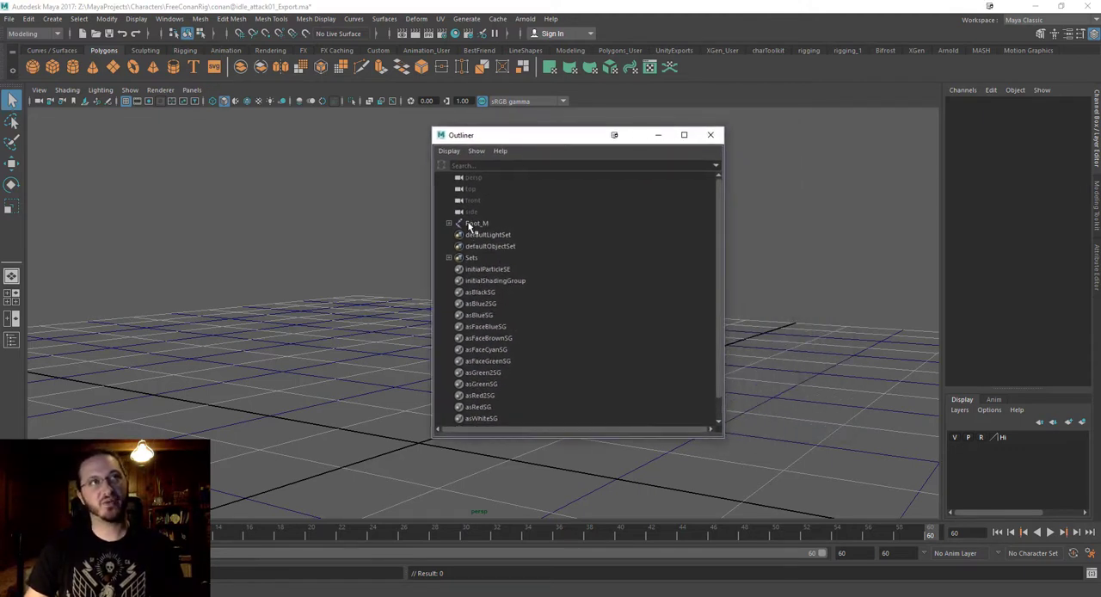
Select the Root_M joint, then narrow the Outliner and move it clear of the joint in the viewport.
click(476, 224)
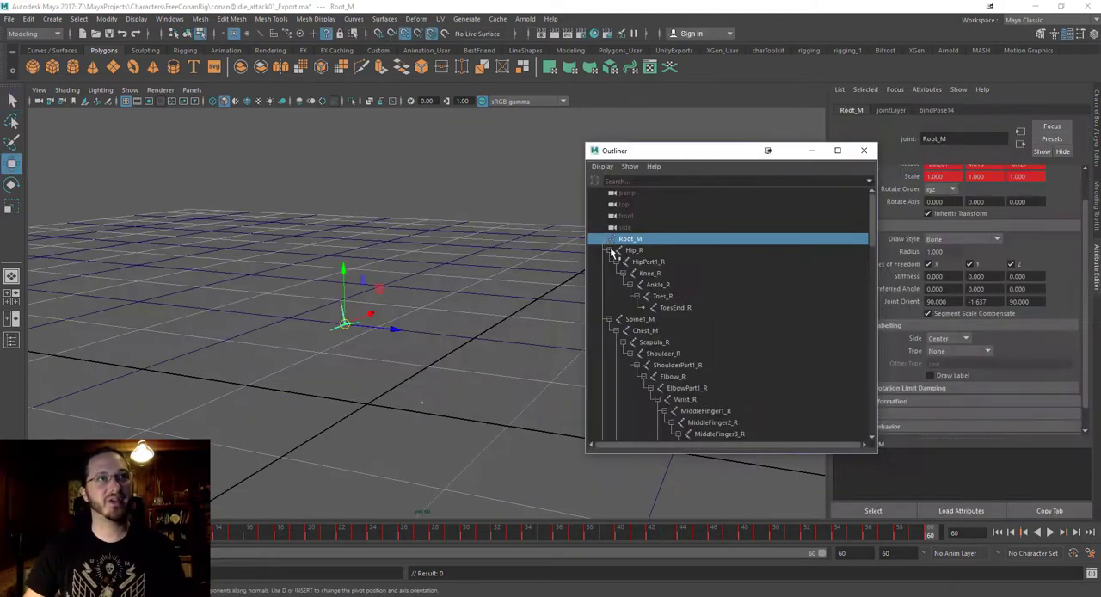
click(601, 240)
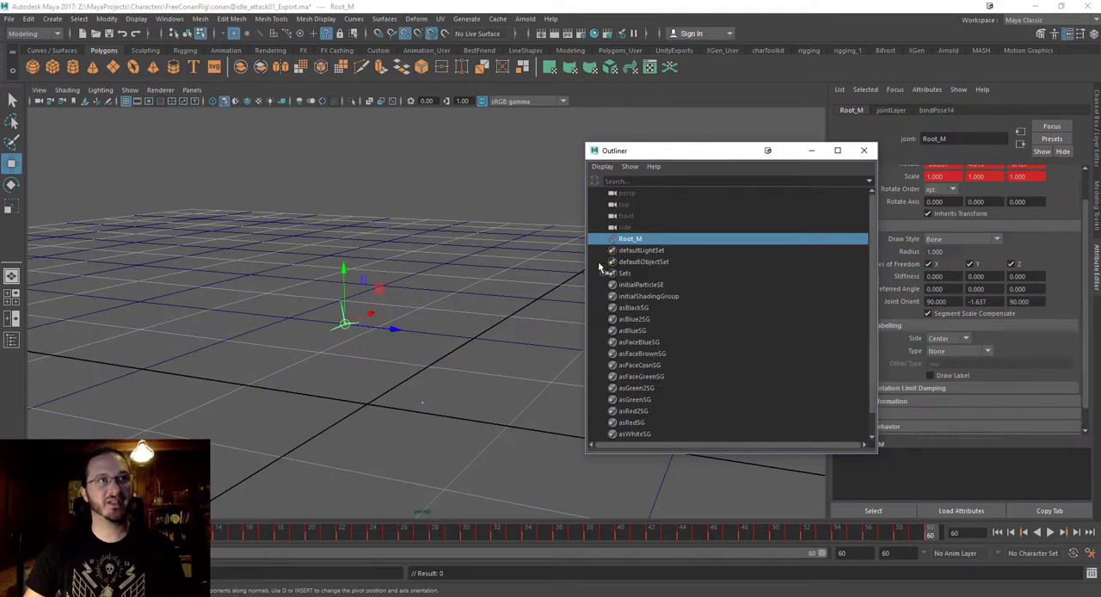
scroll(652, 311, down, 1)
scroll(651, 311, up, 1)
drag(688, 150, 574, 124)
alt+drag(314, 227, 330, 262)
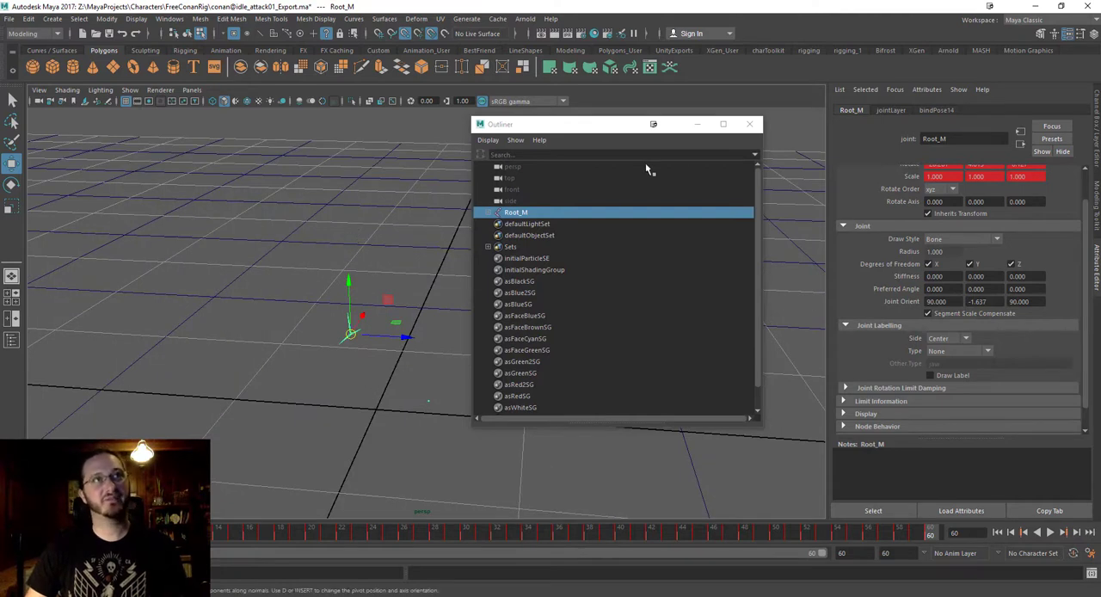
drag(765, 265, 685, 265)
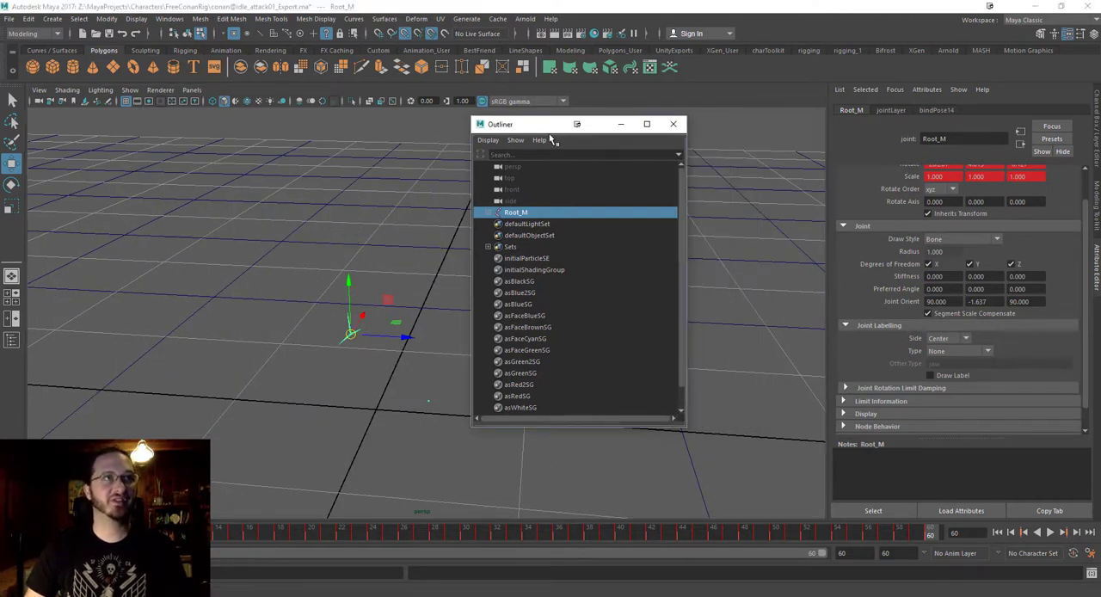
drag(535, 126, 615, 110)
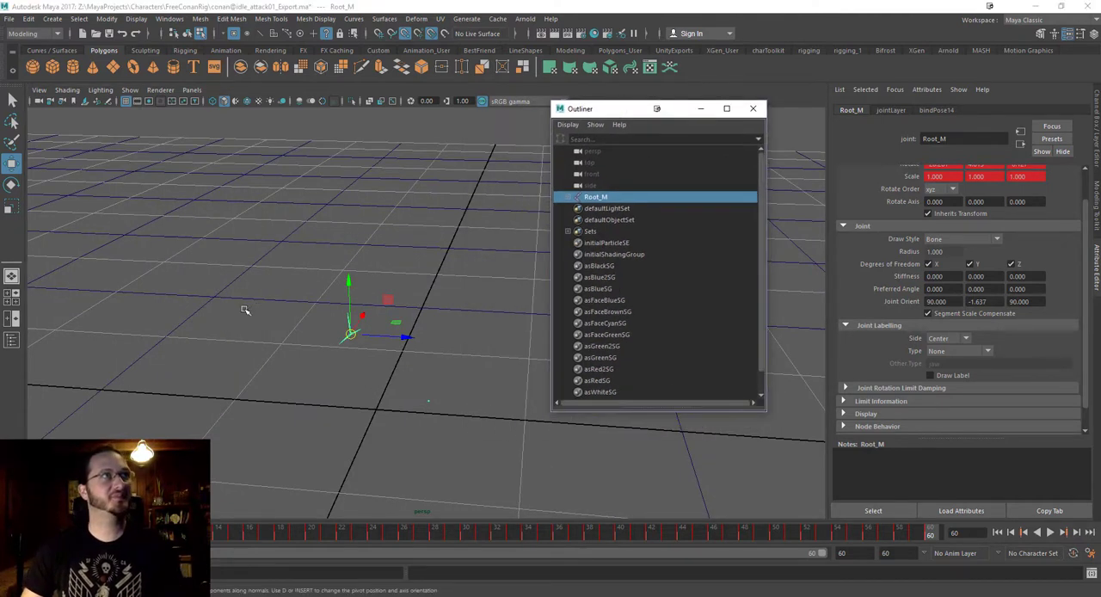
Start sending only the selected Root_M skeleton to Unity, opening the Export Selection dialog.
click(10, 19)
click(597, 197)
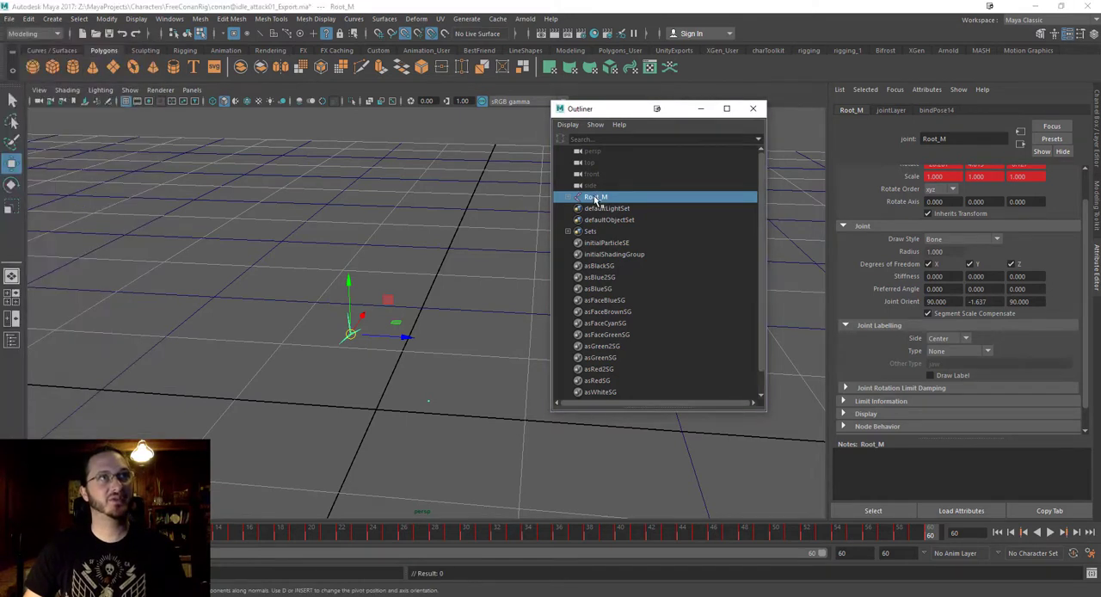
click(11, 20)
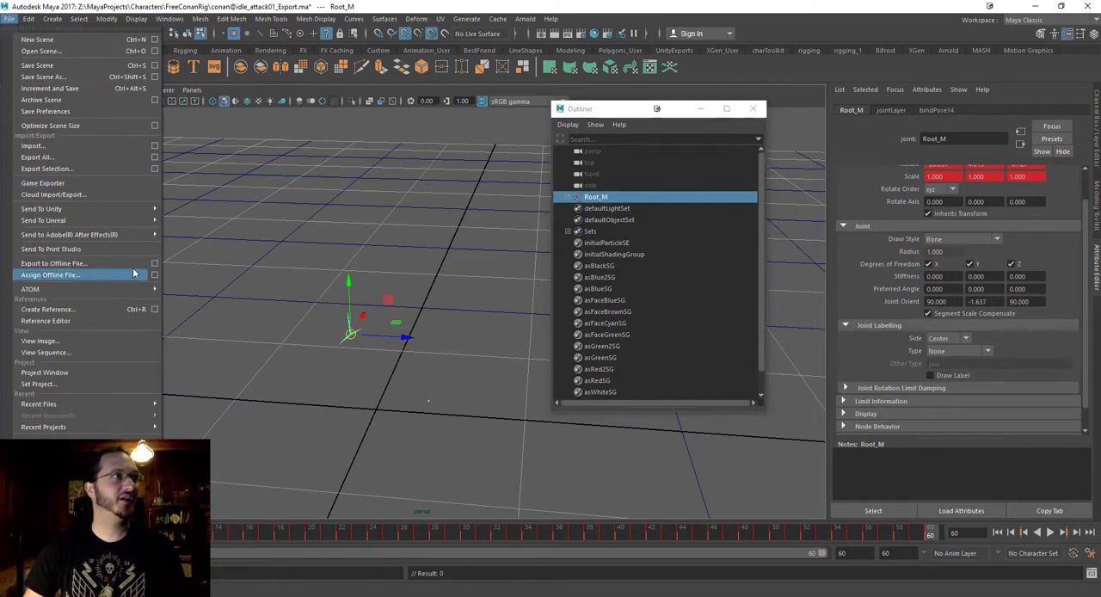
mouse_move(93, 213)
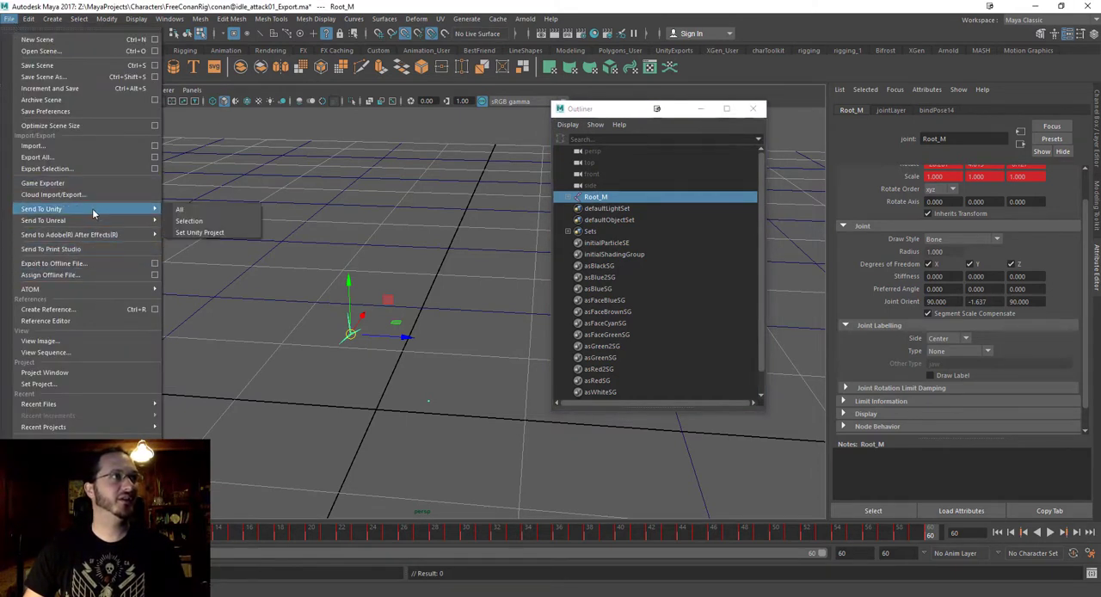
click(207, 228)
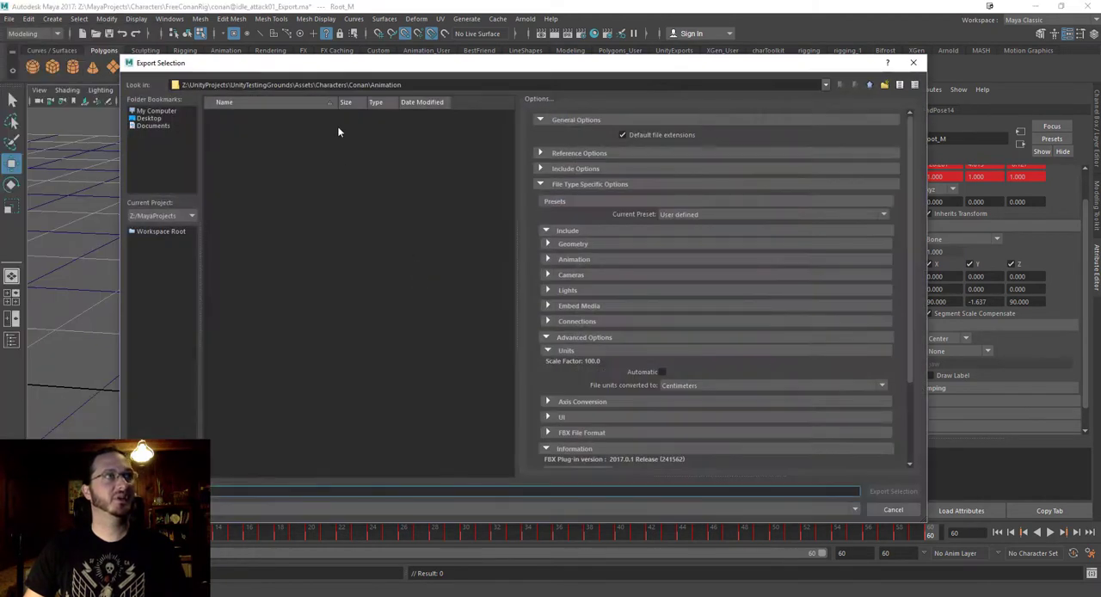
Widen the file list in the Export Selection dialog and check the destination path ending in Assets\Characters\Conan\Animation.
drag(365, 69, 336, 65)
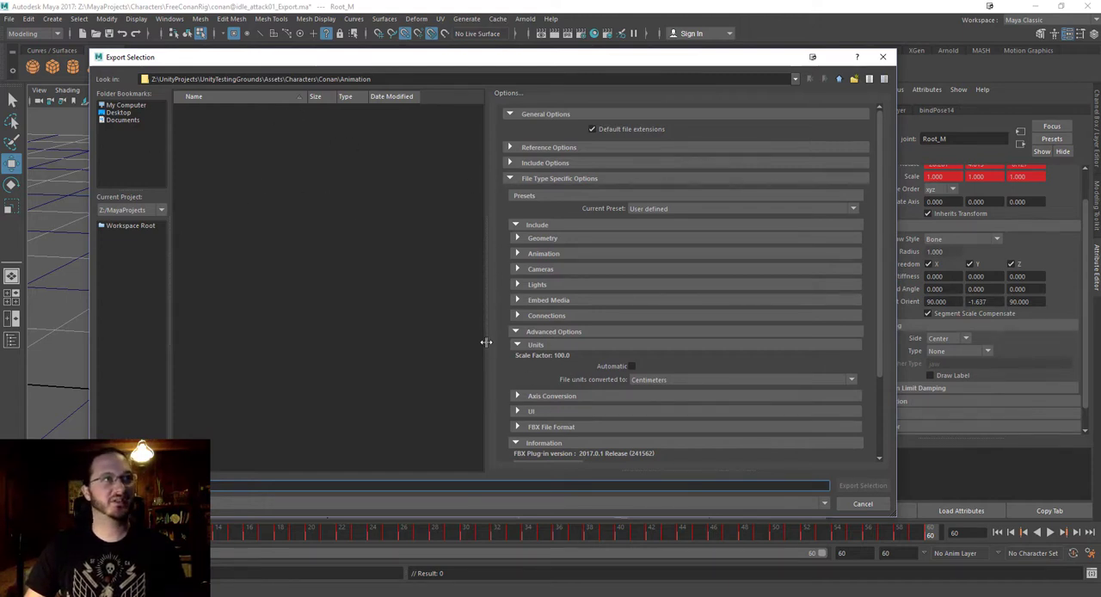
drag(487, 341, 527, 340)
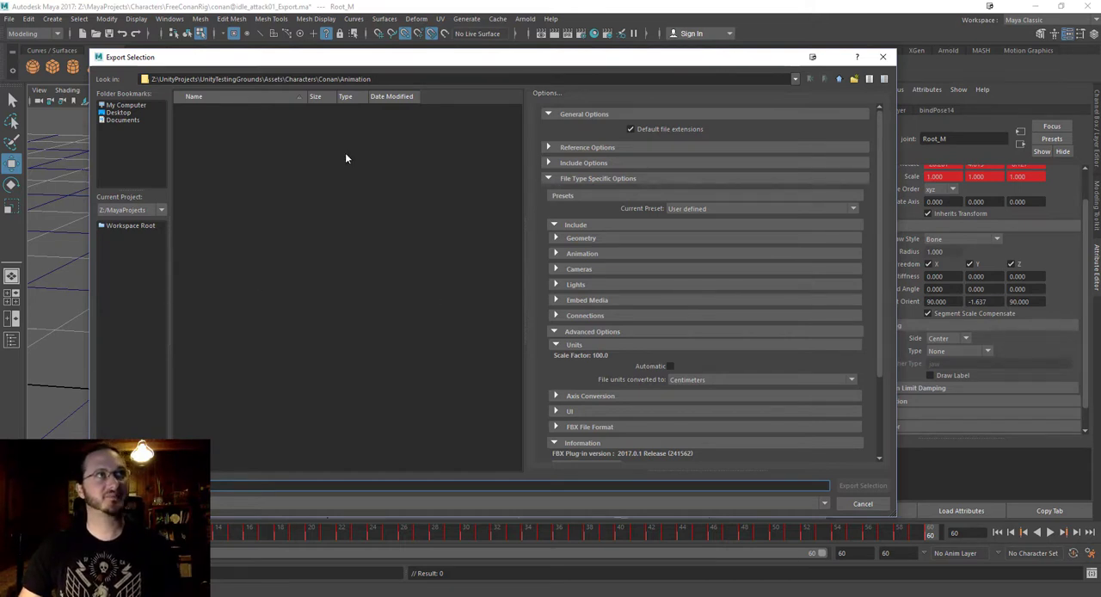
drag(379, 62, 438, 49)
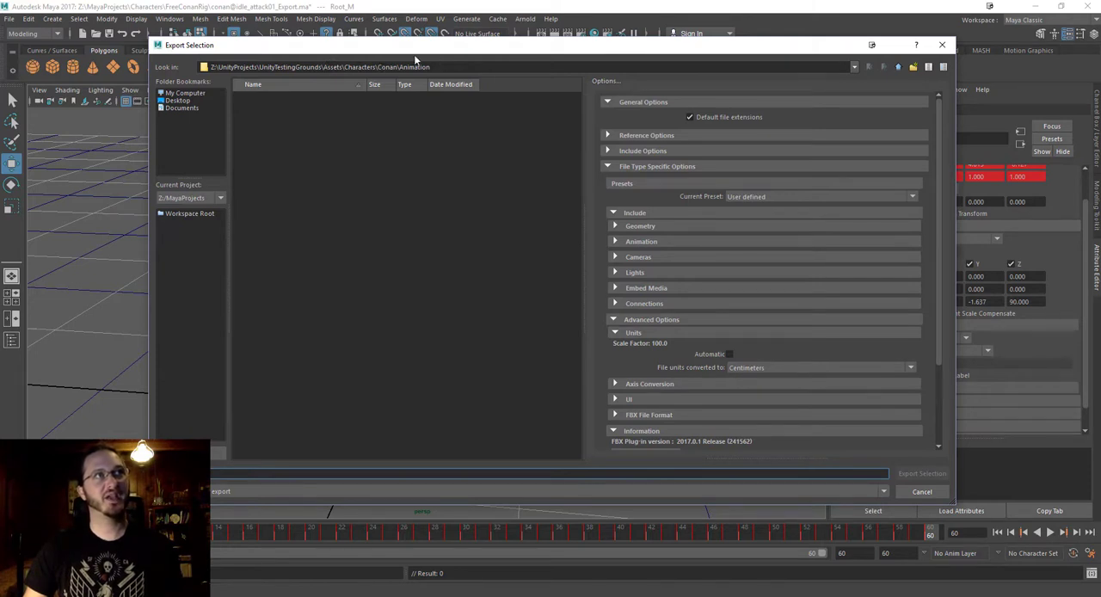
double_click(467, 64)
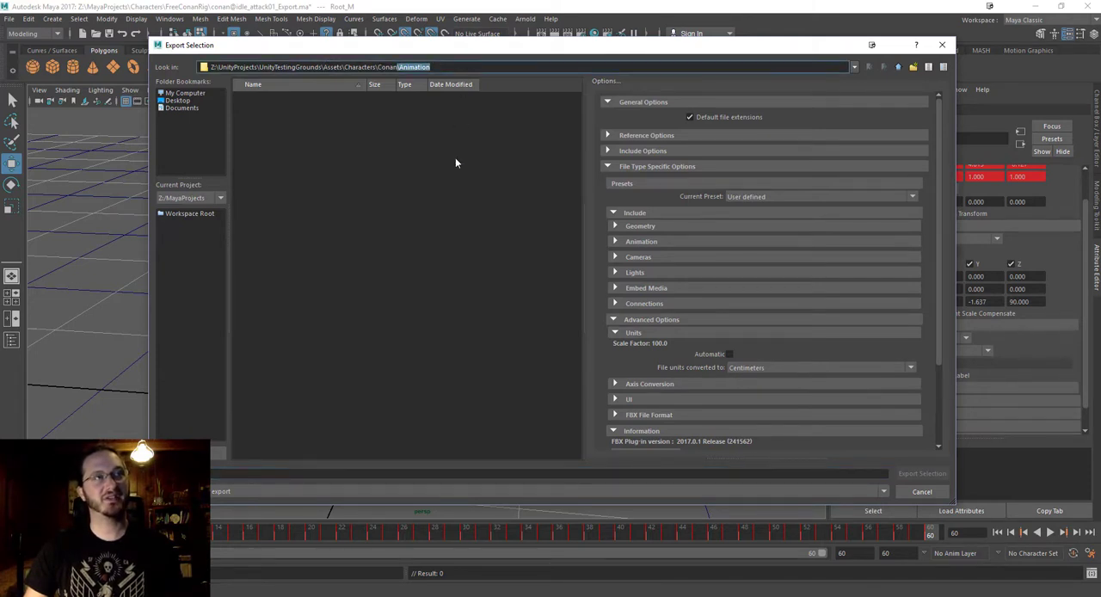
drag(430, 49, 384, 43)
mouse_move(456, 49)
mouse_down()
mouse_move(422, 34)
mouse_move(440, 37)
mouse_up()
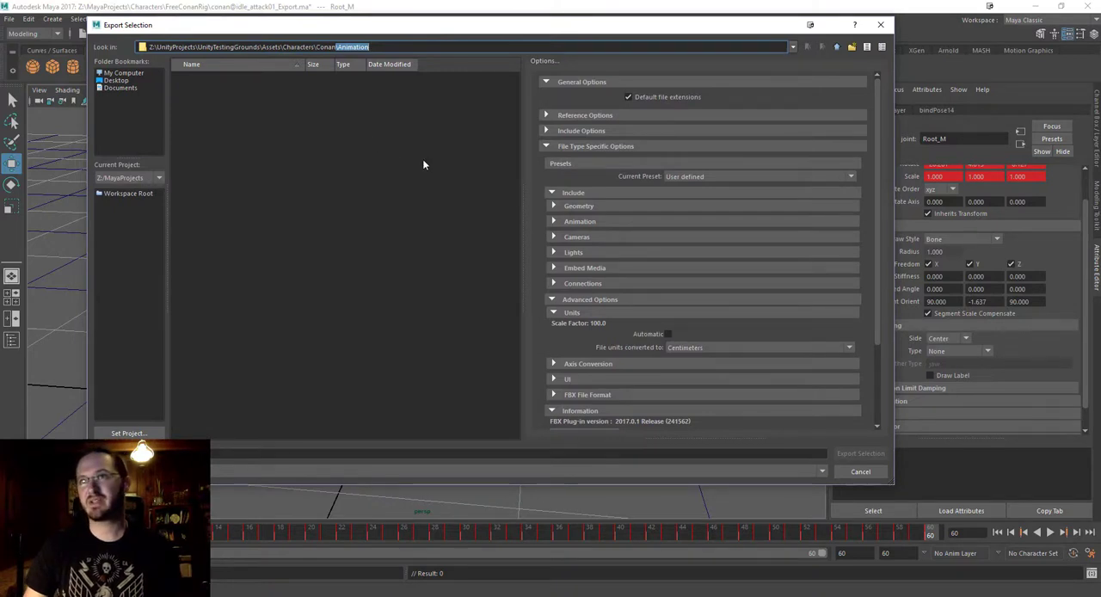
drag(408, 27, 422, 59)
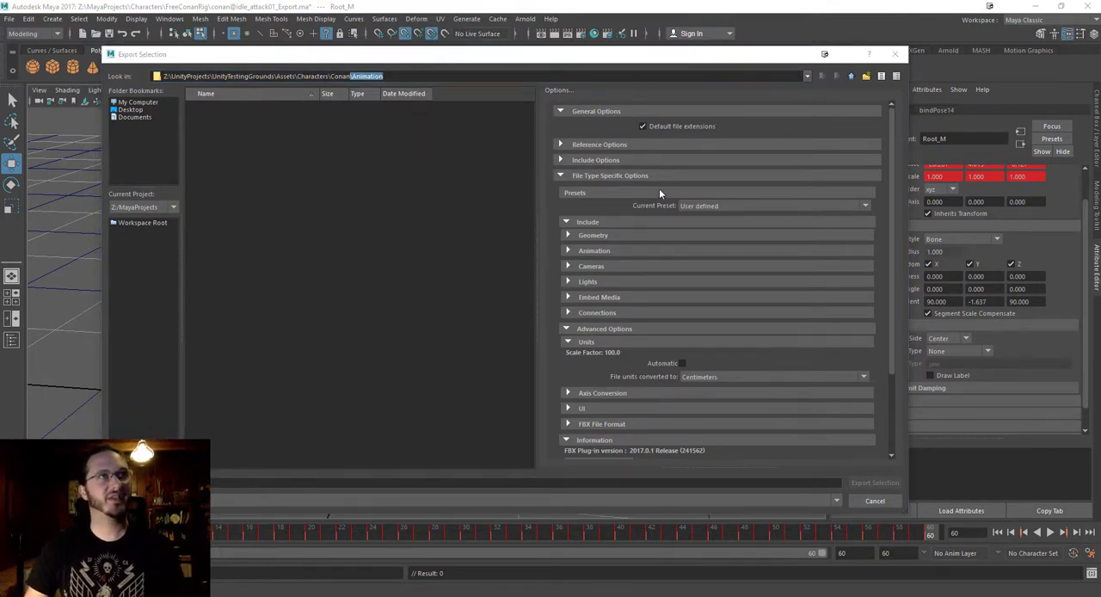
Expand the Animation section of the FBX export options and turn off Deformed Models.
drag(583, 59, 551, 63)
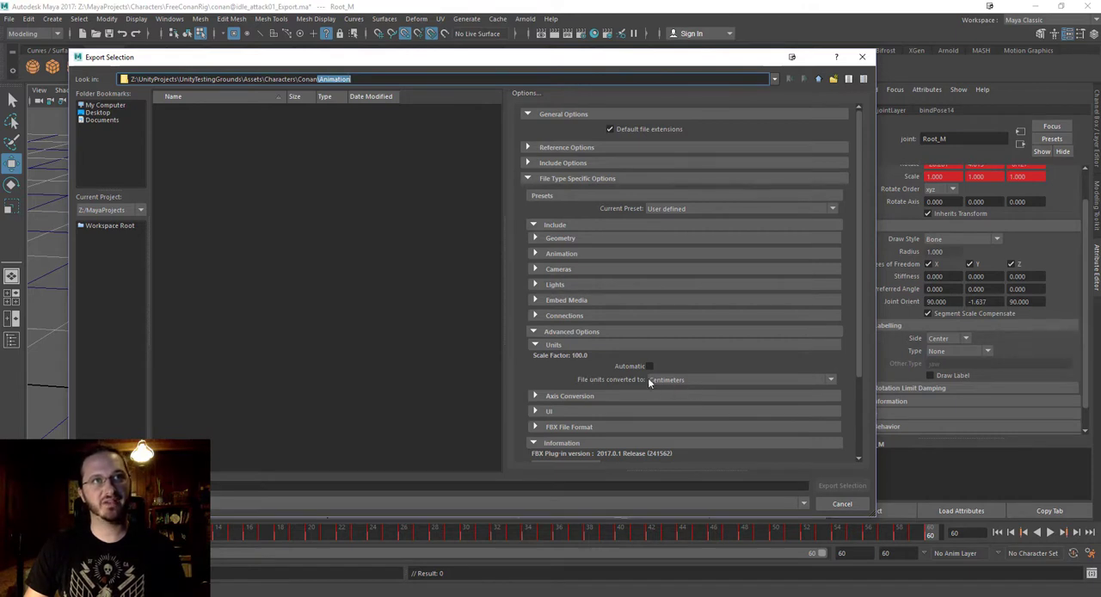
click(536, 344)
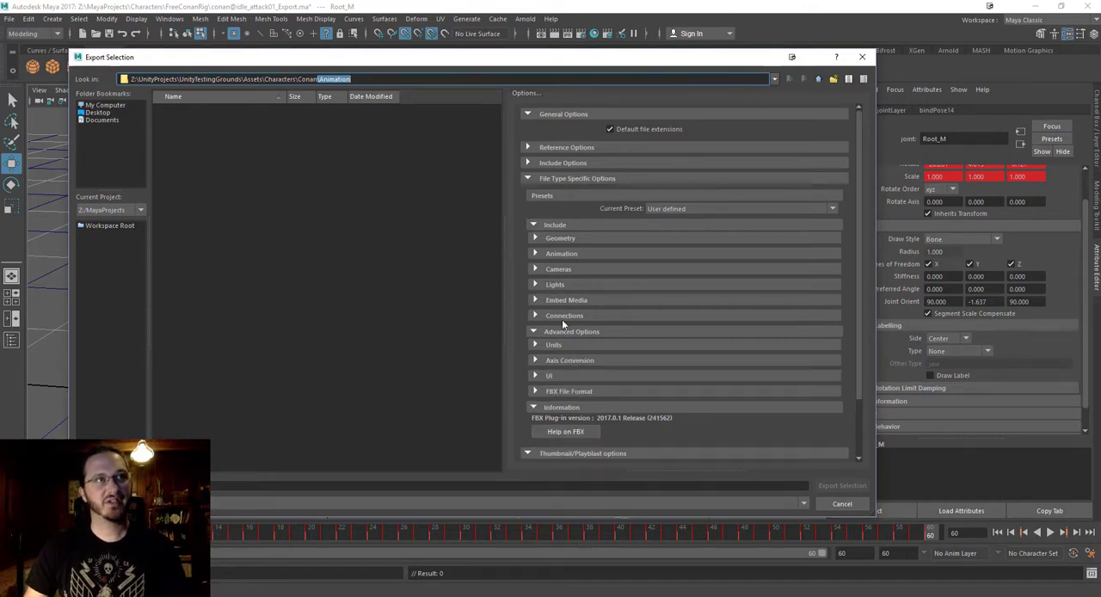
click(536, 344)
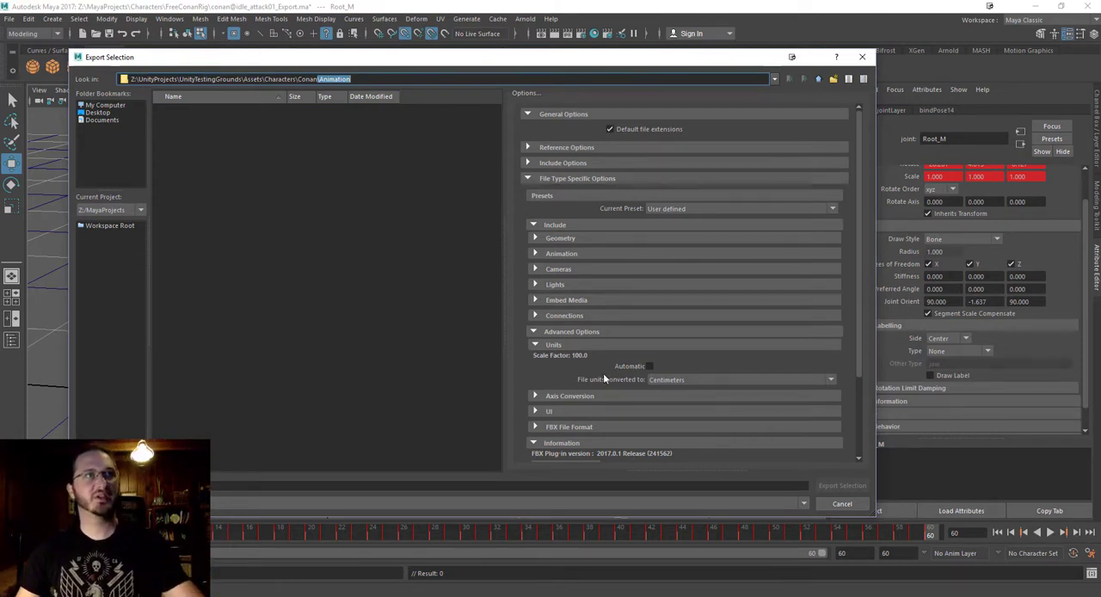
click(534, 254)
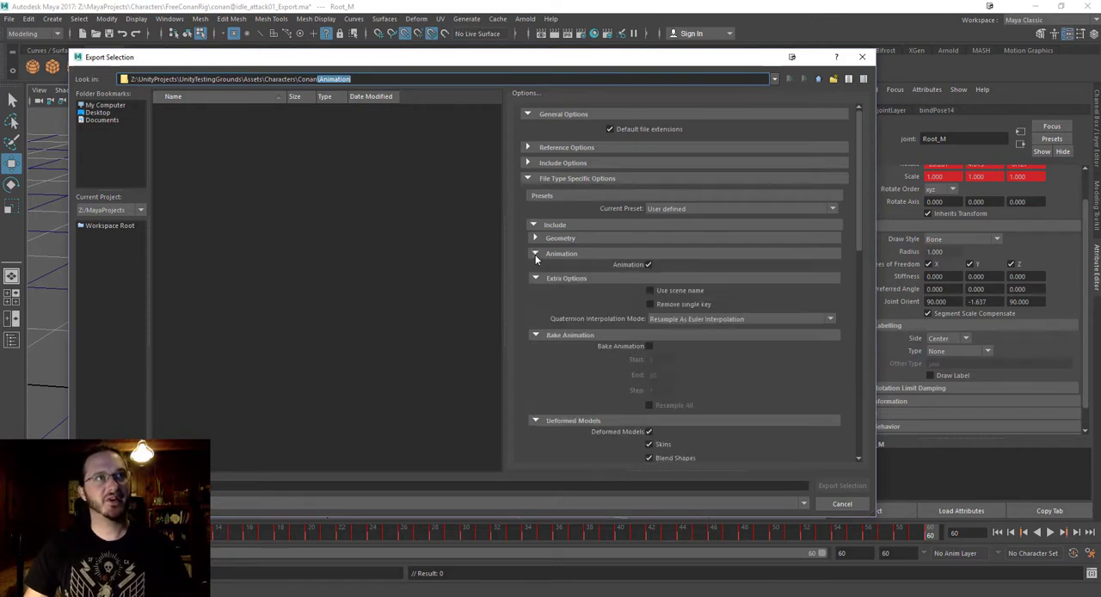
scroll(657, 345, down, 3)
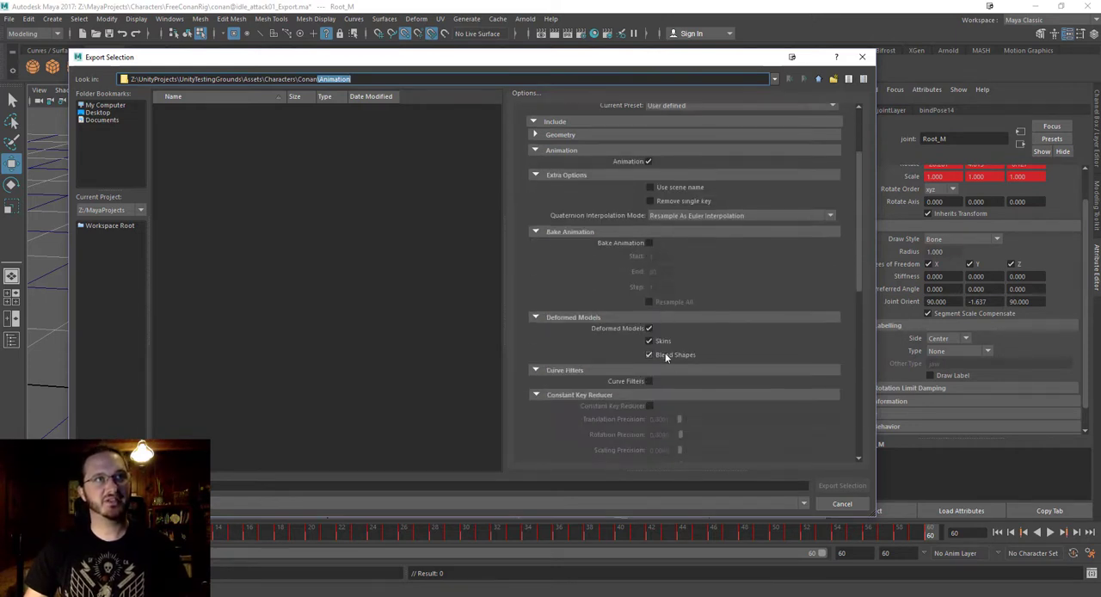
click(649, 328)
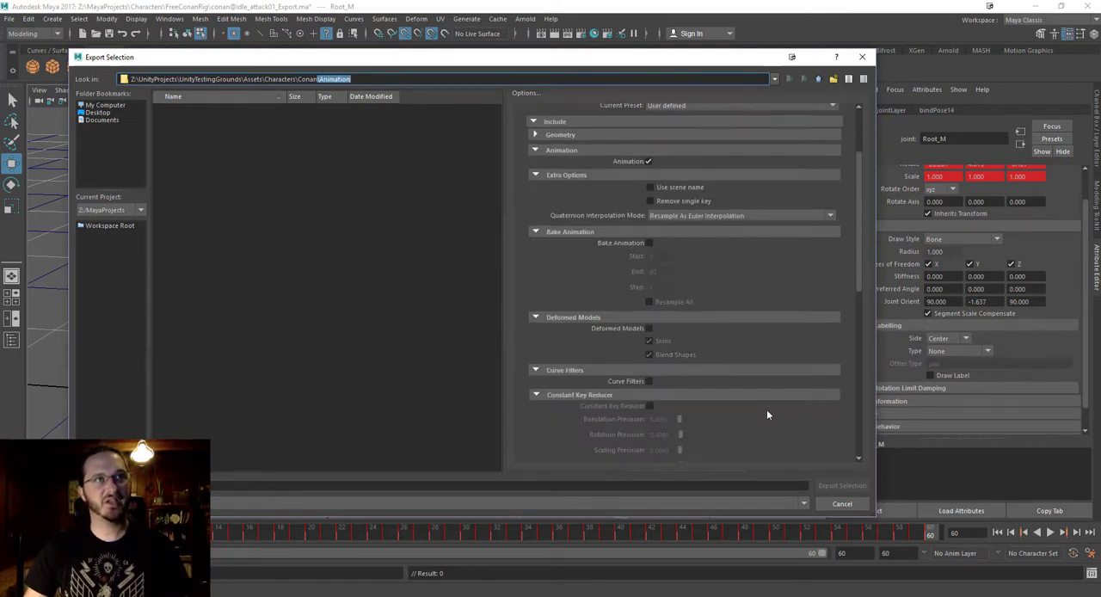
scroll(690, 417, up, 2)
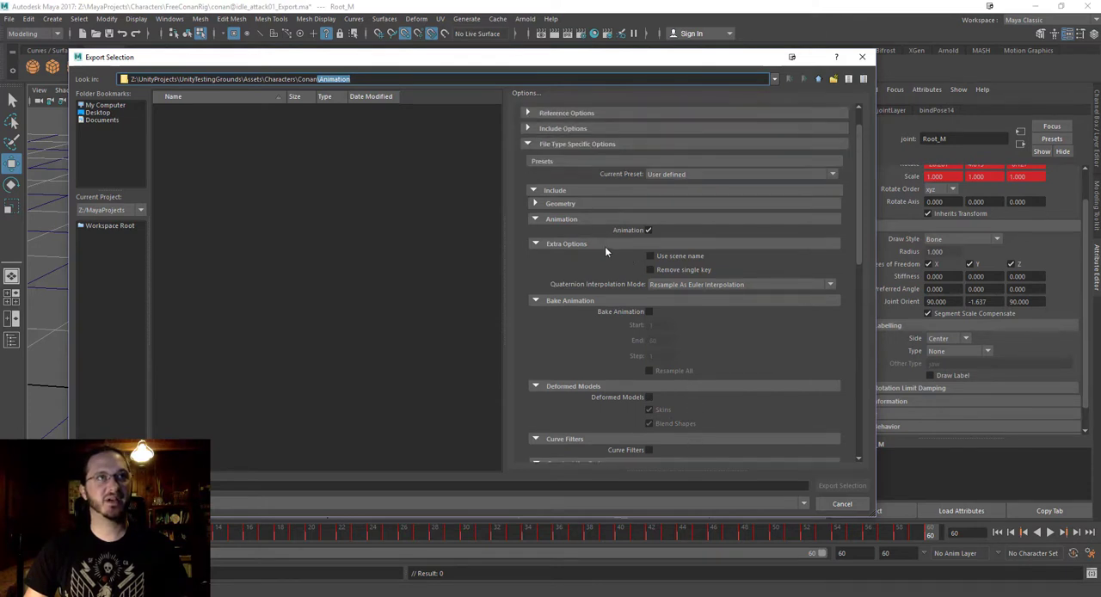
Collapse the Extra Options, Bake Animation, Deformed Models, Curve Filters, Constraints and Geometry Cache File(s) subsections of the Animation export options.
click(536, 244)
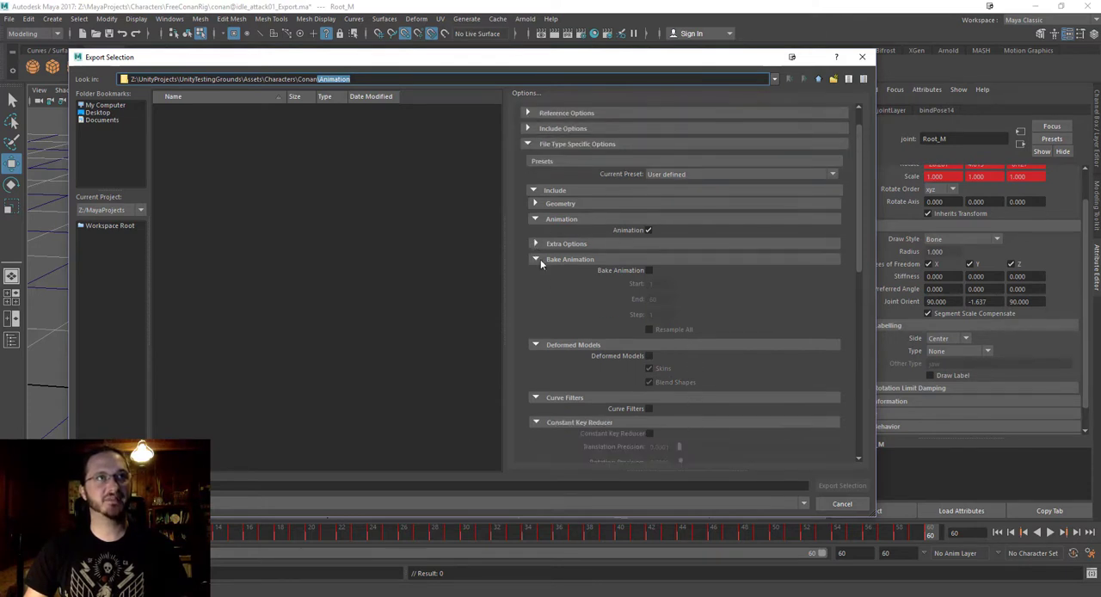
click(536, 259)
click(536, 275)
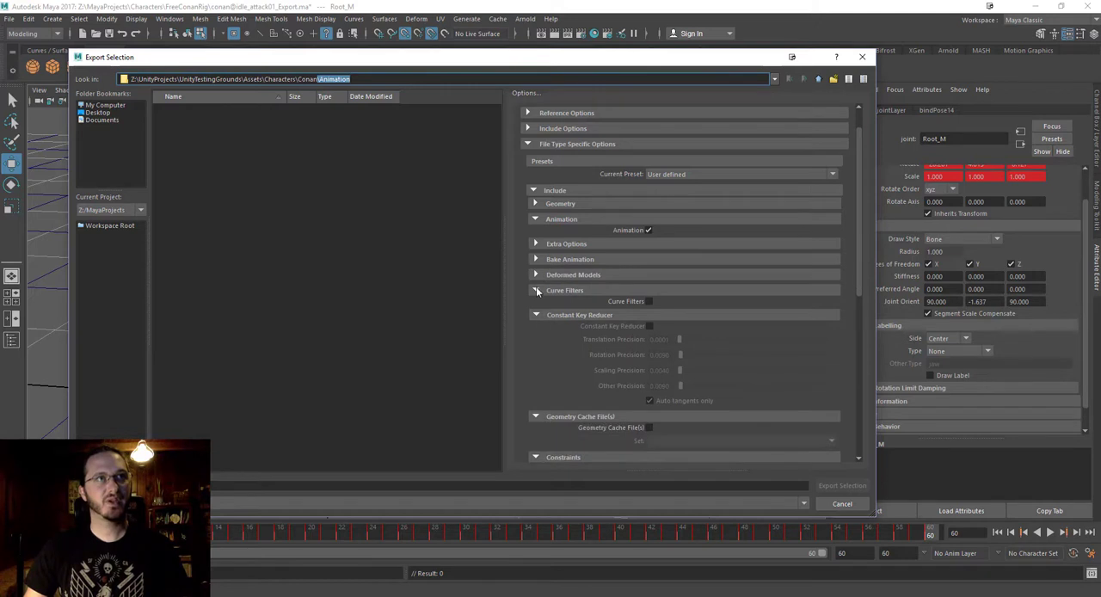
click(536, 290)
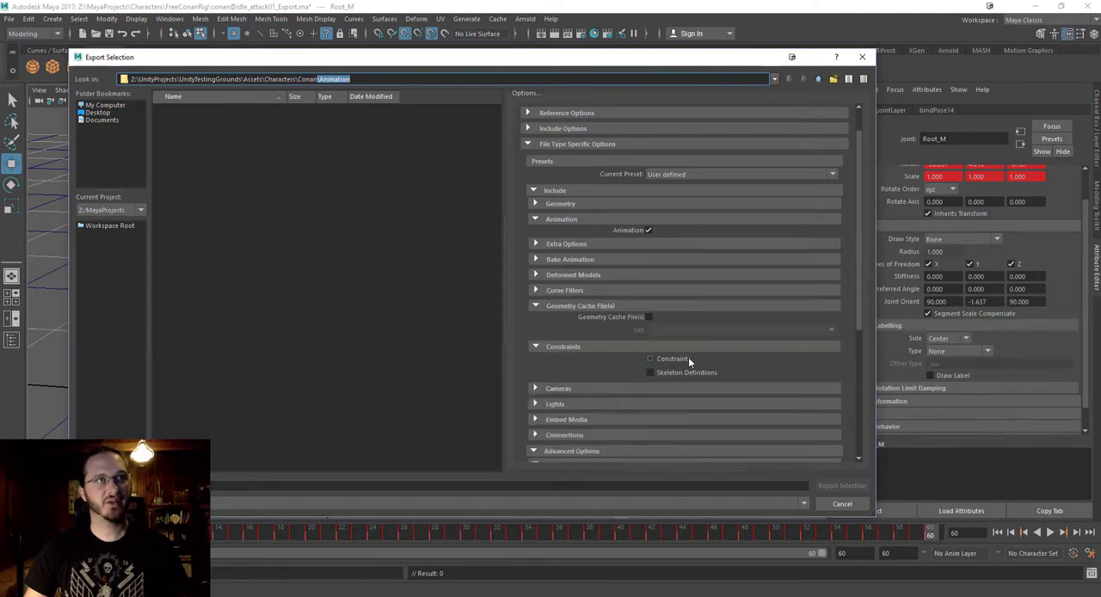
click(533, 347)
click(536, 306)
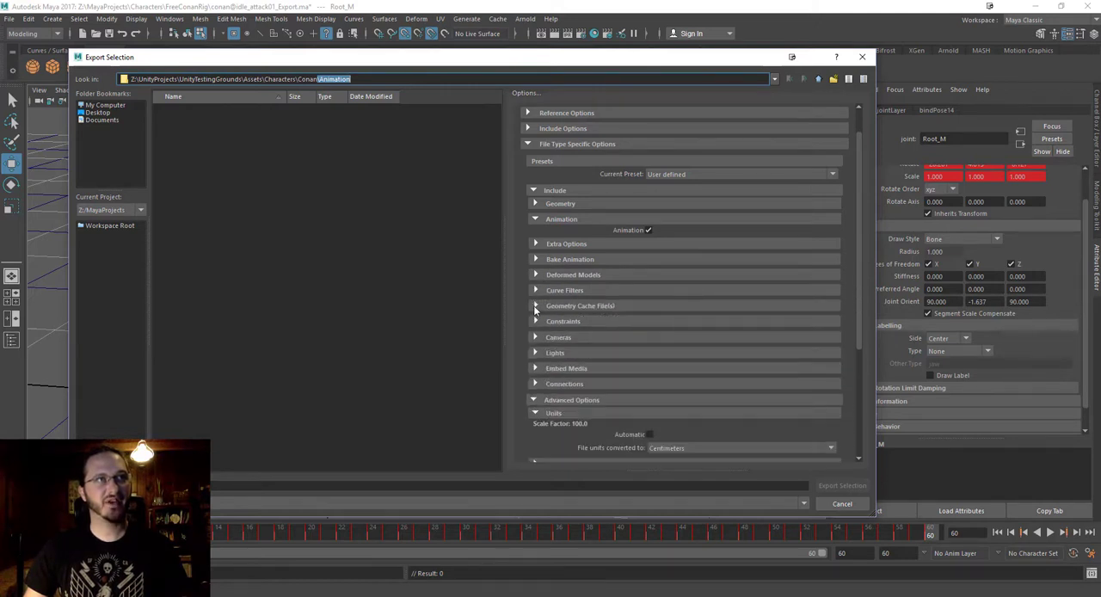
Review the remaining FBX export options: Geometry, Units, UI and Axis Conversion.
scroll(613, 412, down, 4)
scroll(612, 413, up, 5)
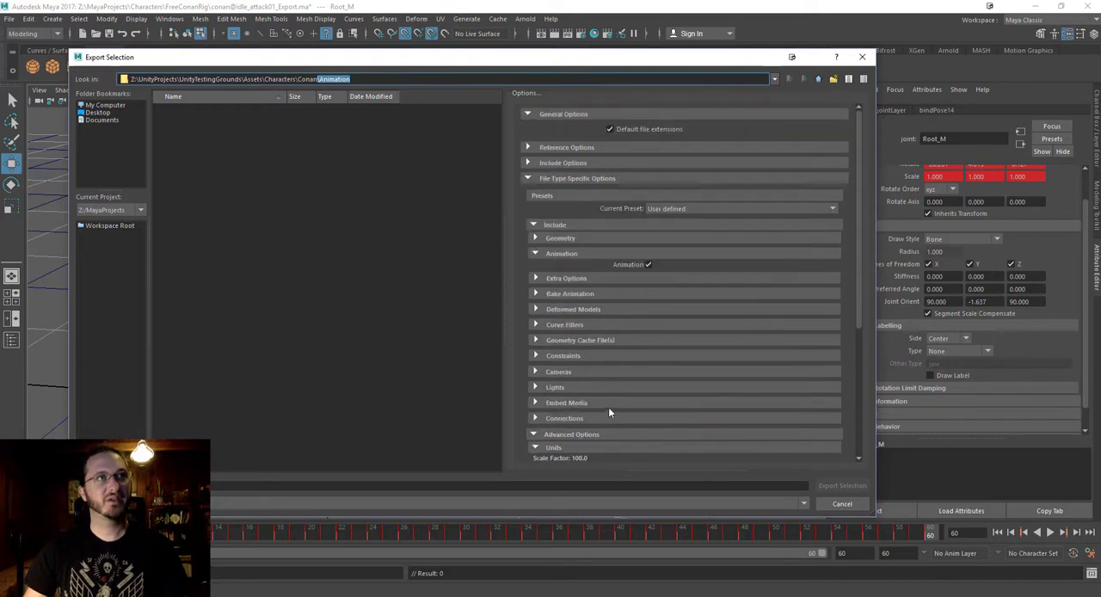
click(534, 239)
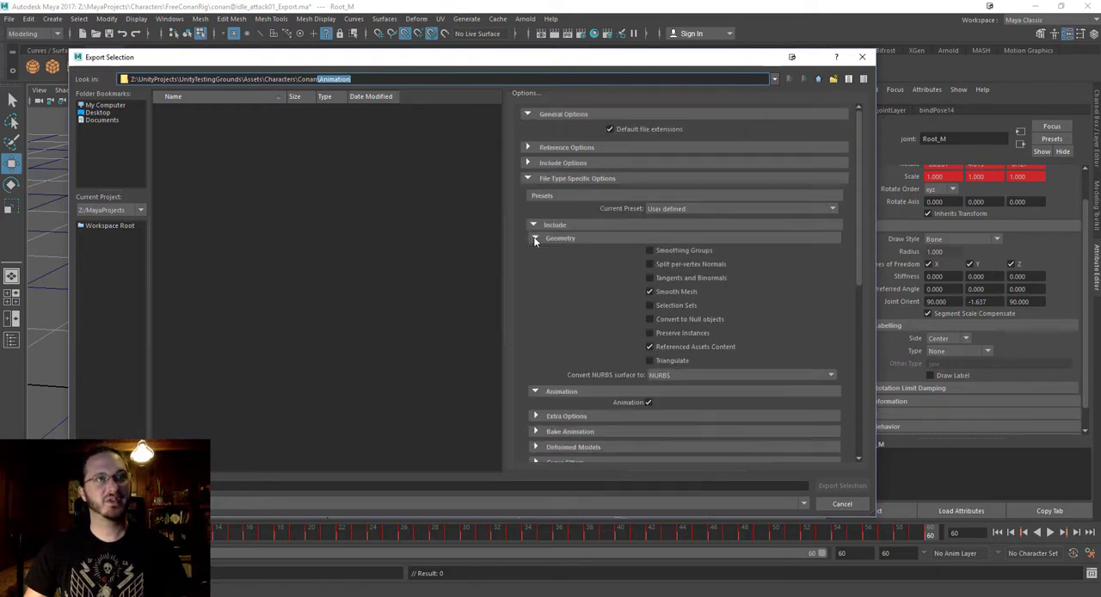
click(538, 238)
scroll(655, 342, down, 5)
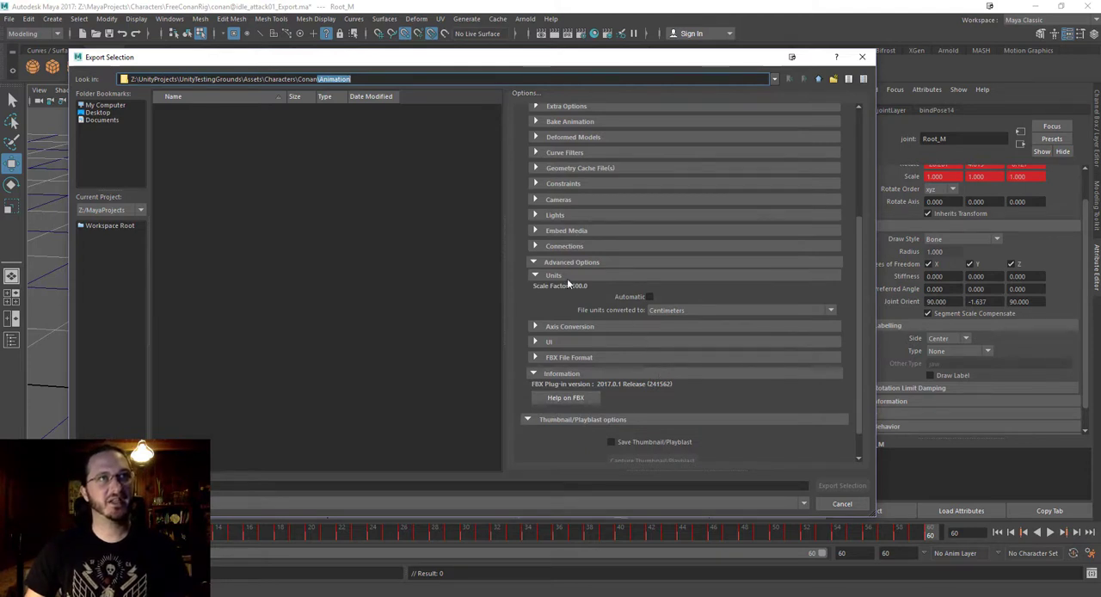
scroll(646, 297, down, 1)
click(535, 307)
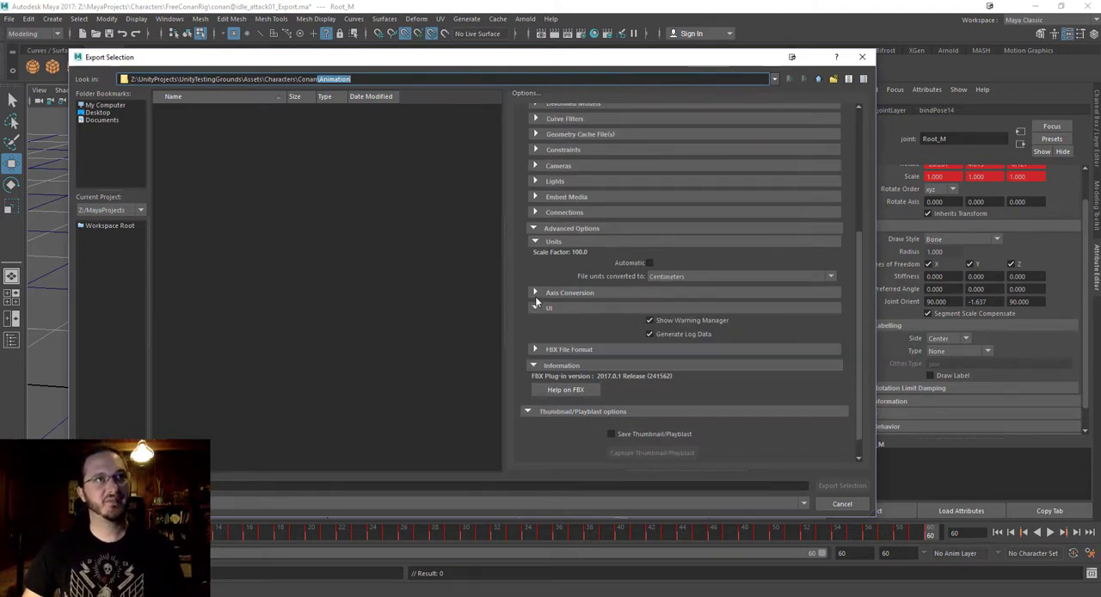
click(535, 296)
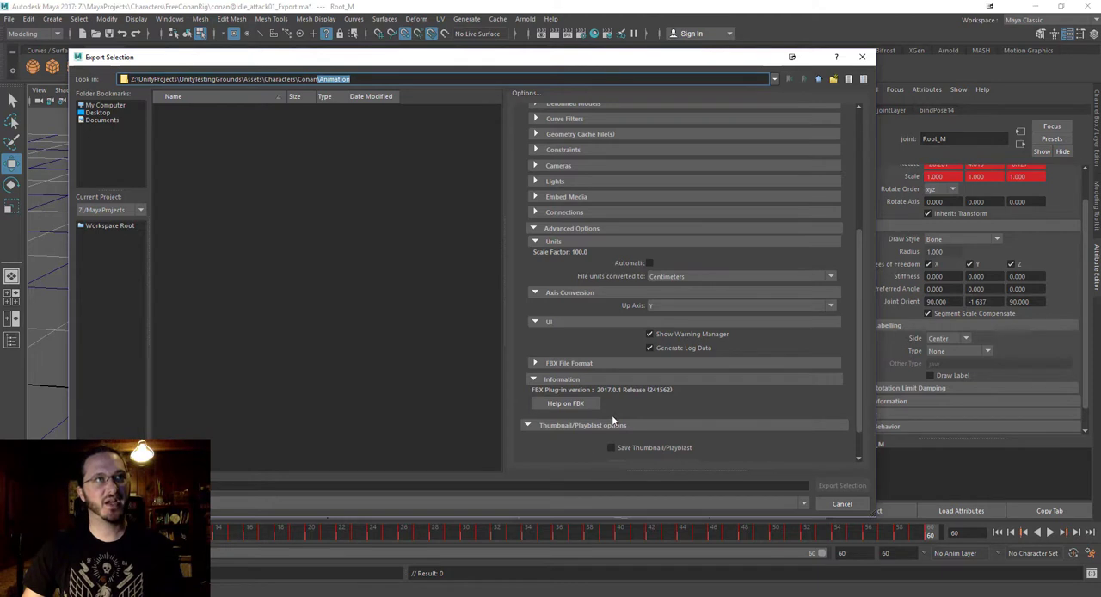
scroll(614, 302, up, 5)
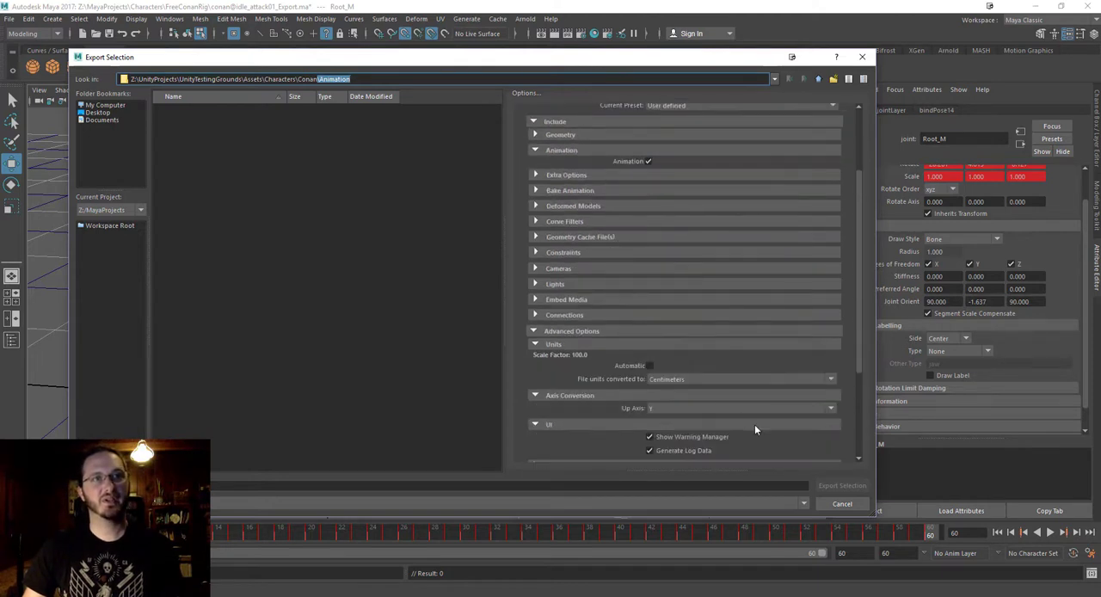
scroll(755, 429, down, 2)
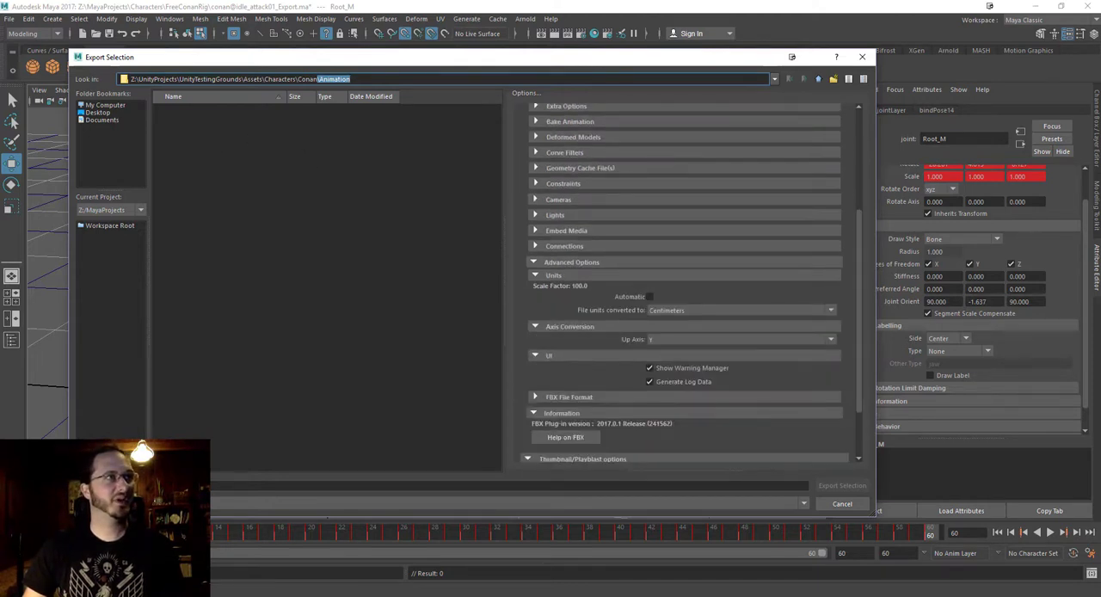
Export the selected skeleton as conan@idle_attack01 into the Conan Animation folder and check the resulting file path.
click(333, 486)
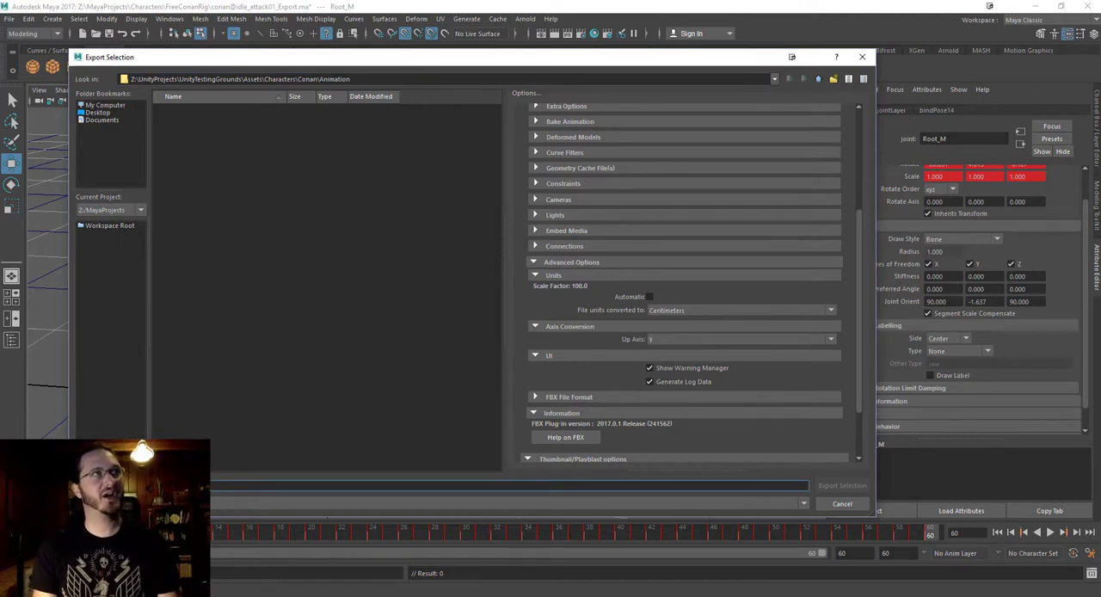
text(co)
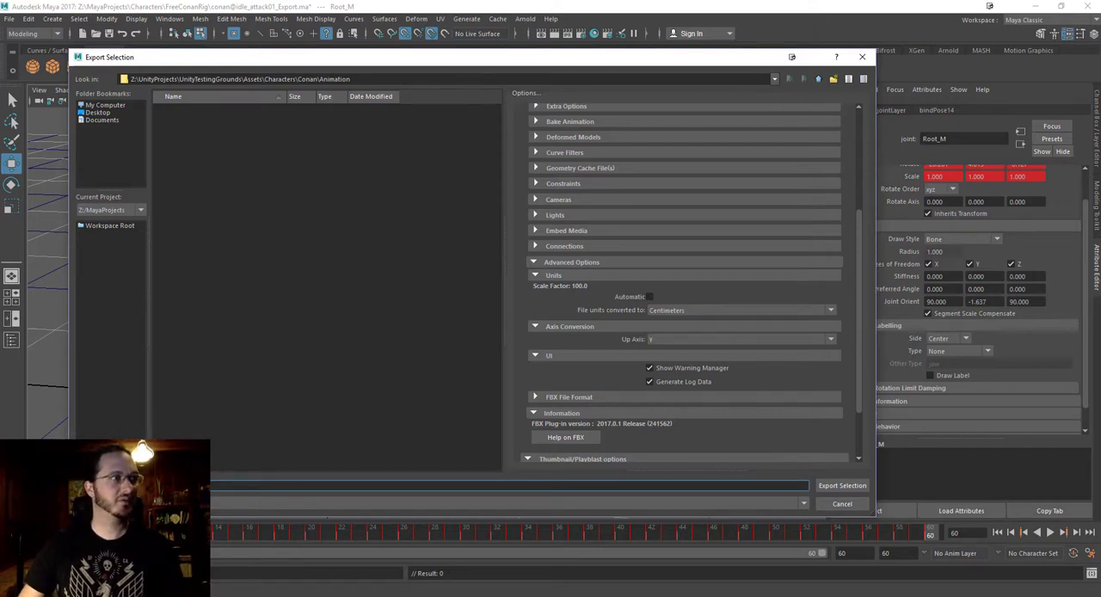
click(843, 485)
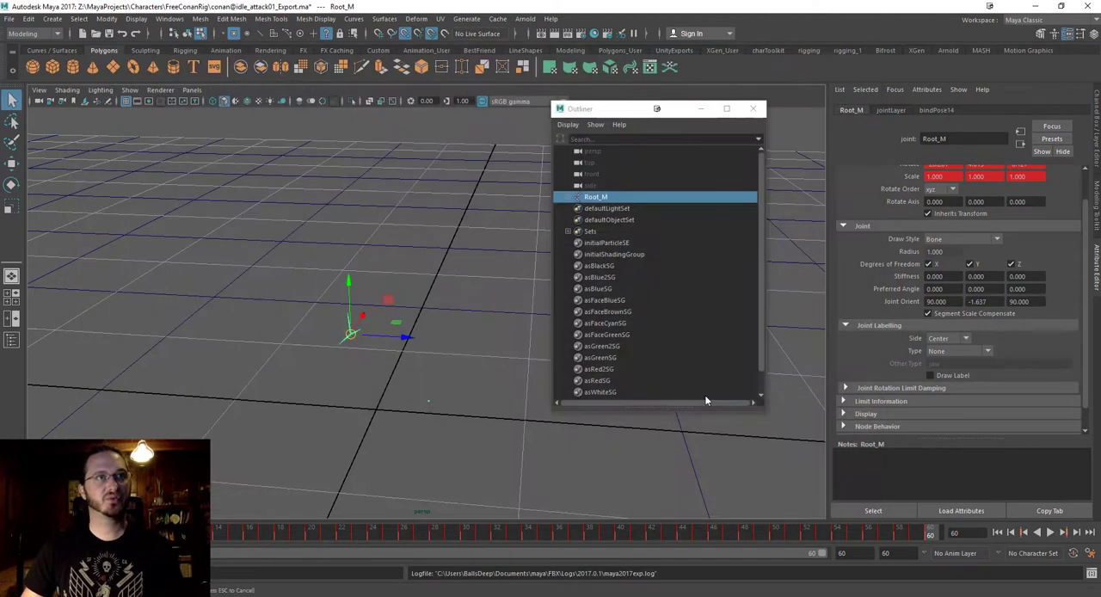
key(w)
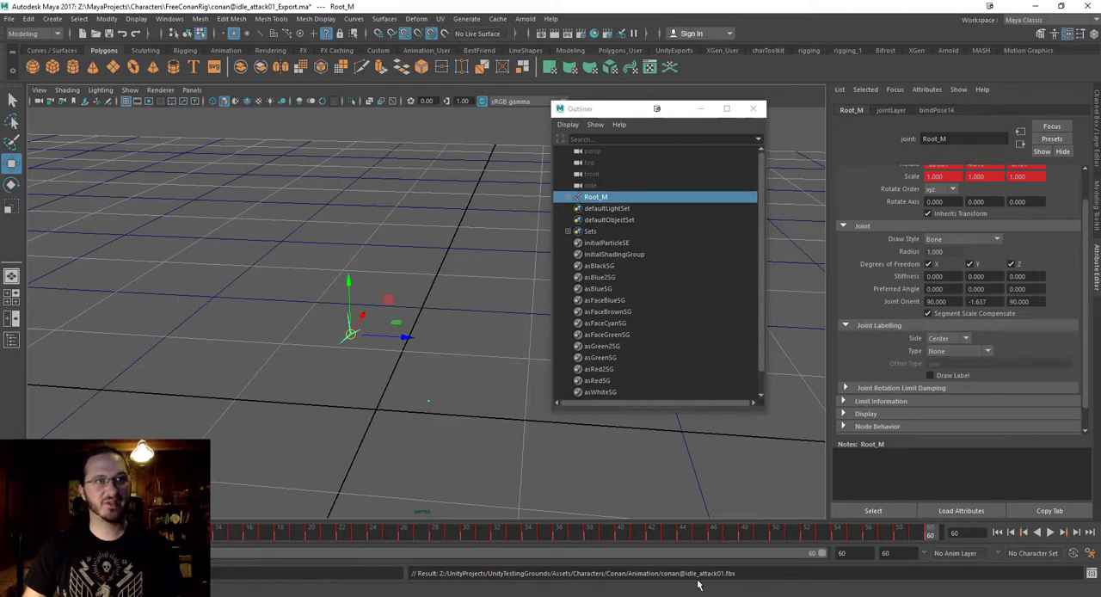
drag(747, 575, 416, 577)
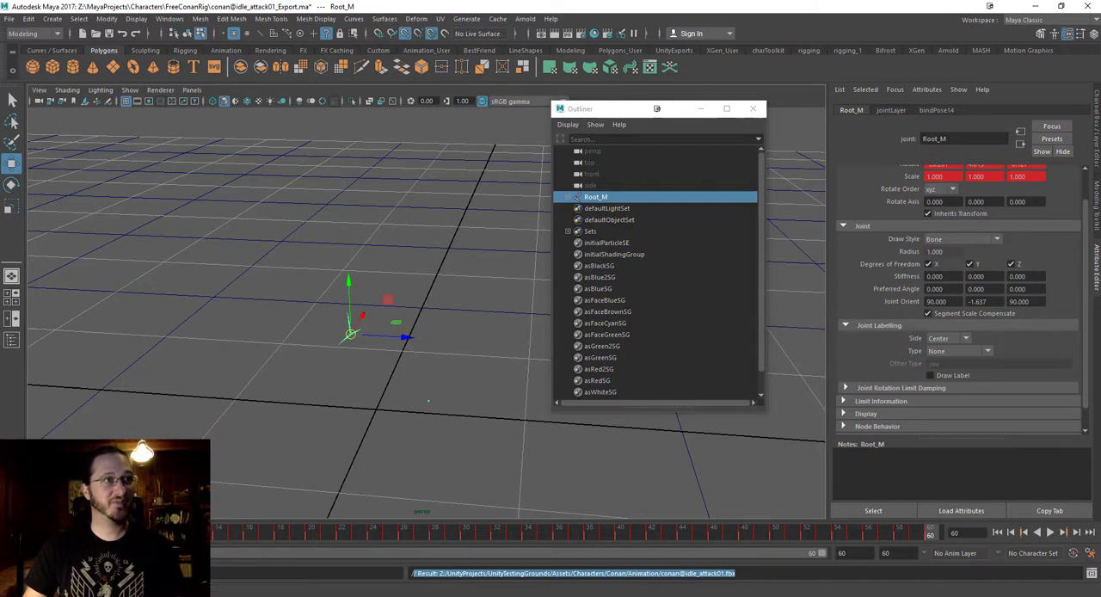
Switch to Unity and show the import settings of conan@idle_attack01 in Conan's Animation folder.
mouse_move(349, 589)
click(349, 550)
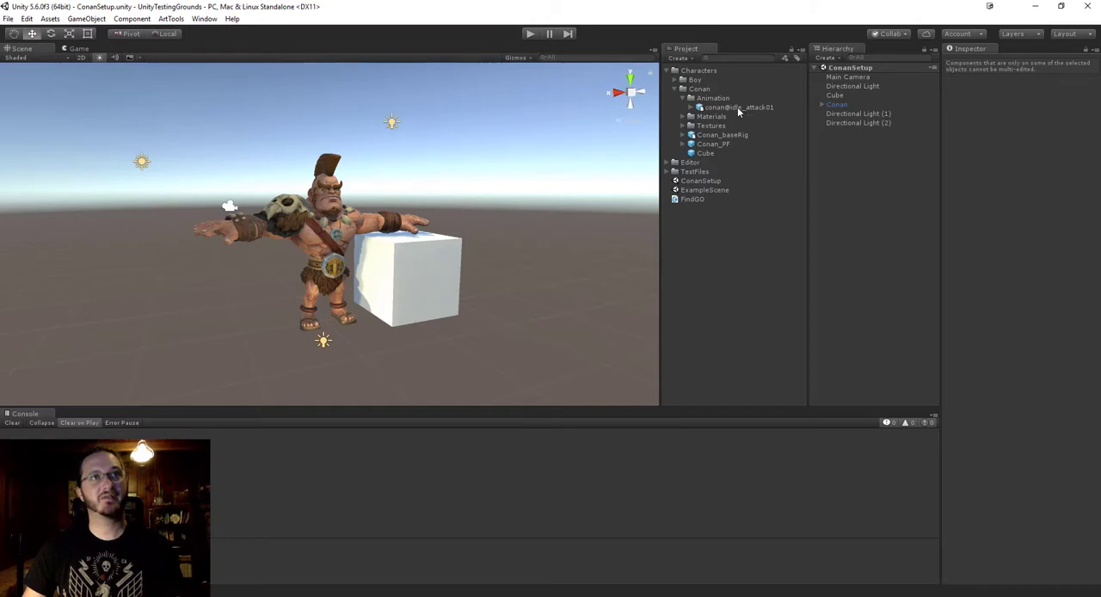
click(738, 107)
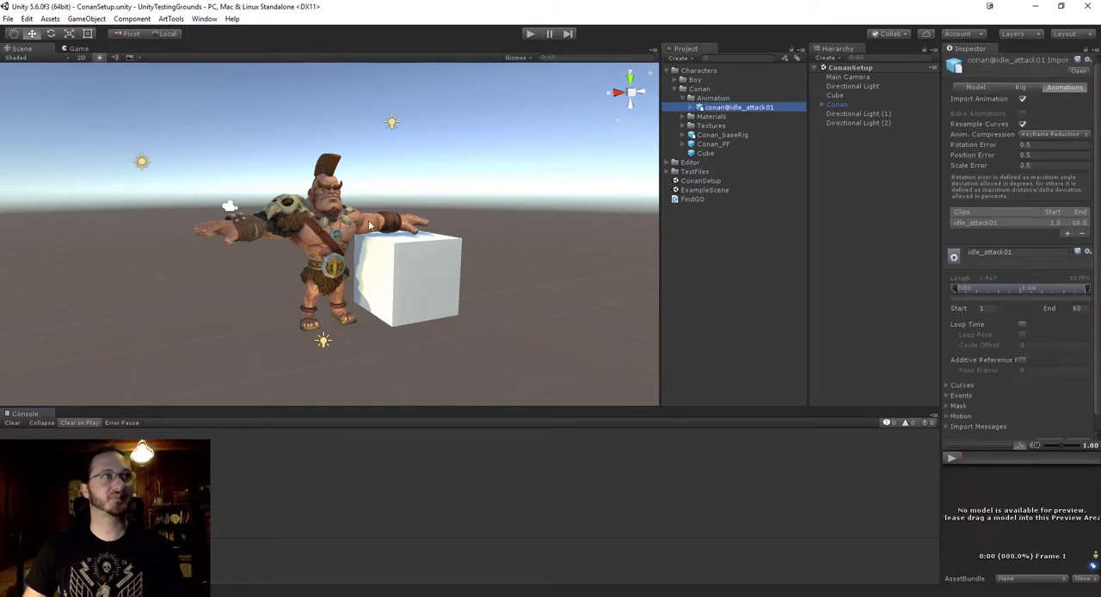
alt+middle_drag(370, 227, 370, 306)
alt+drag(370, 305, 422, 267)
alt+right_drag(422, 267, 462, 244)
alt+drag(477, 220, 460, 226)
alt+middle_drag(461, 225, 470, 208)
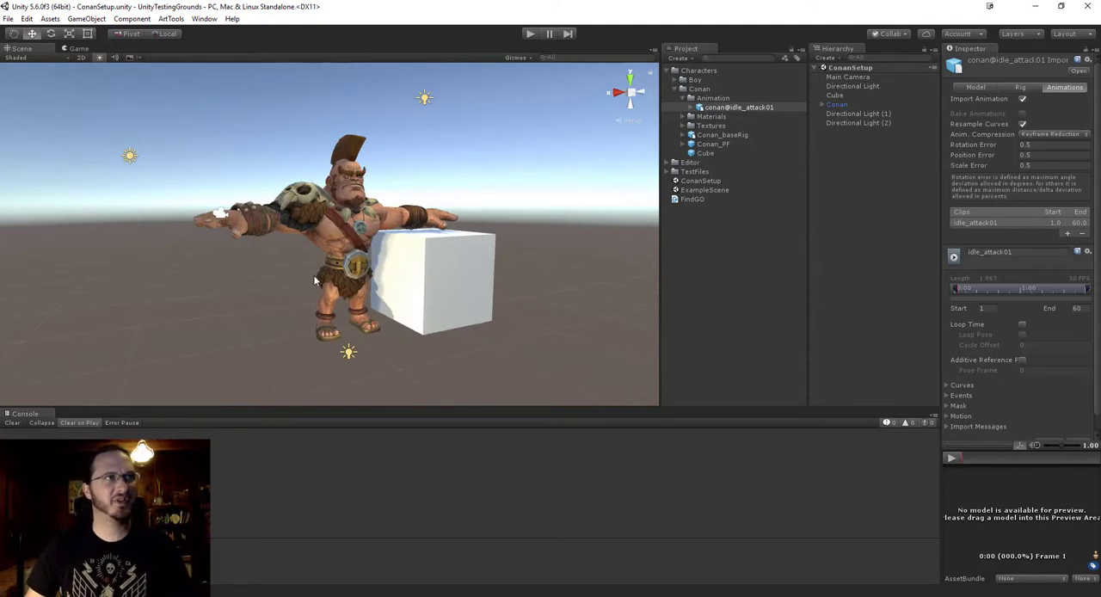
middle_drag(336, 183, 326, 200)
alt+drag(326, 200, 366, 226)
alt+right_drag(365, 226, 415, 253)
alt+drag(361, 178, 410, 247)
alt+scroll(351, 201, down, 5)
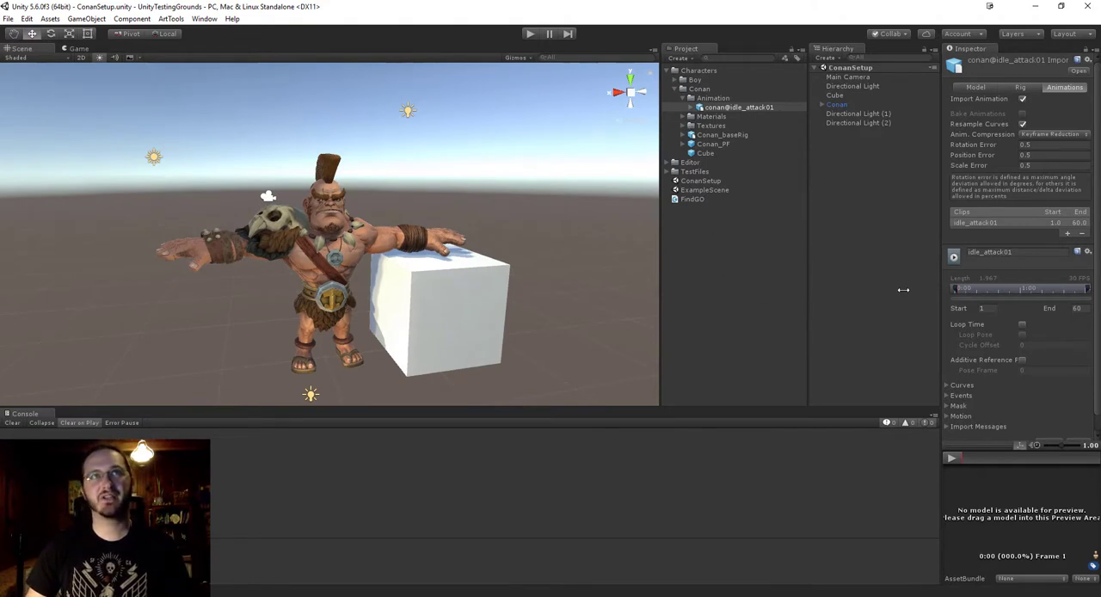
Widen the Inspector and show the Model import settings of Conan_baseRig.
drag(942, 281, 840, 296)
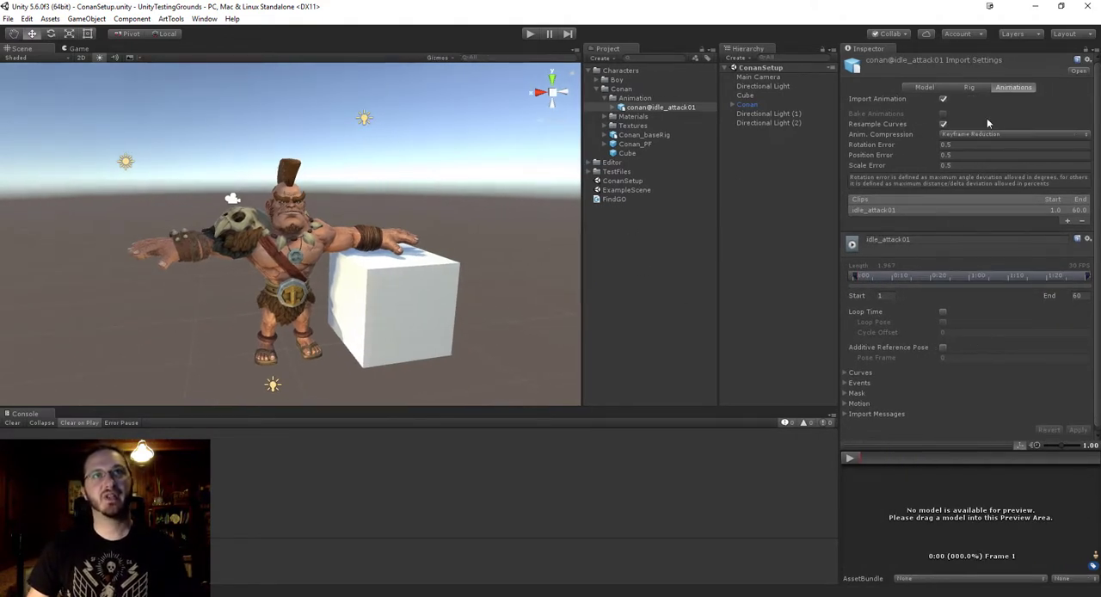
click(645, 136)
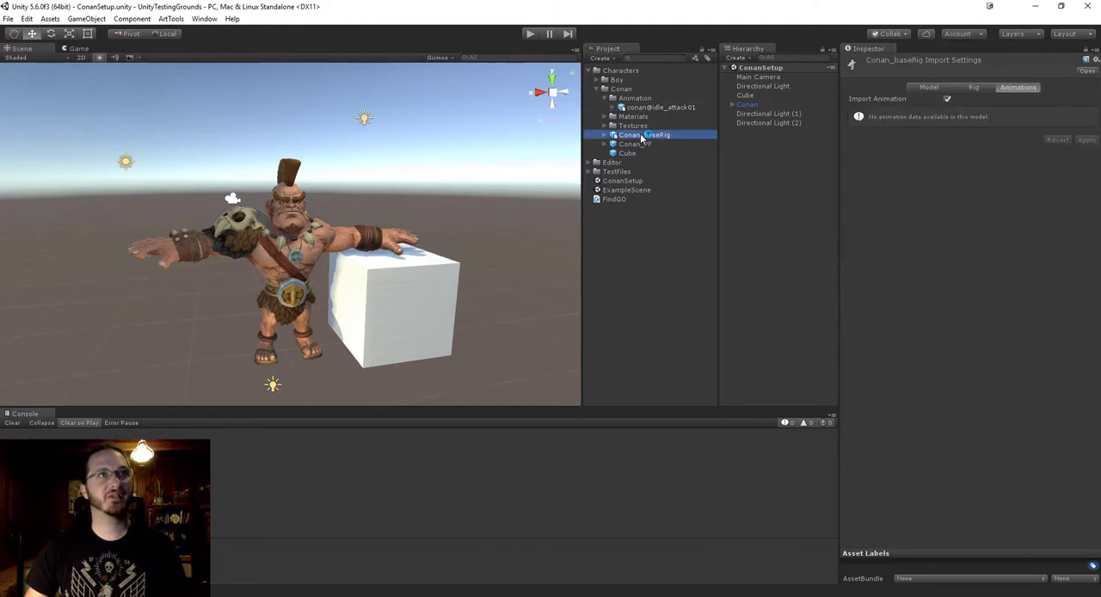
click(923, 87)
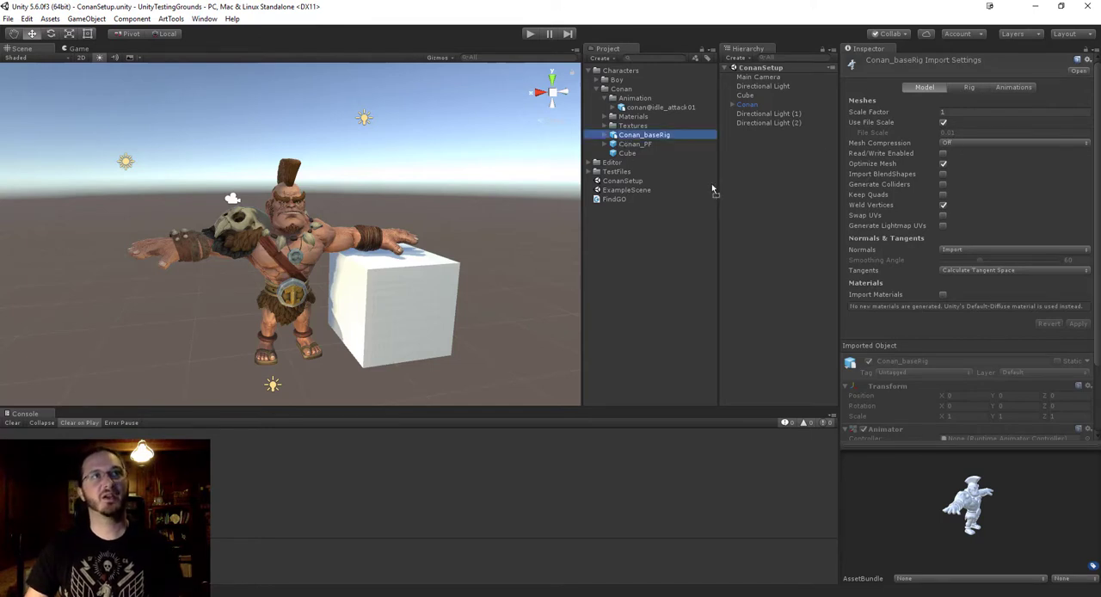
Add Conan_baseRig to the ConanSetup scene and expand it to inspect the transforms of eyeBrowL and Root_M.
drag(727, 196, 735, 132)
click(732, 131)
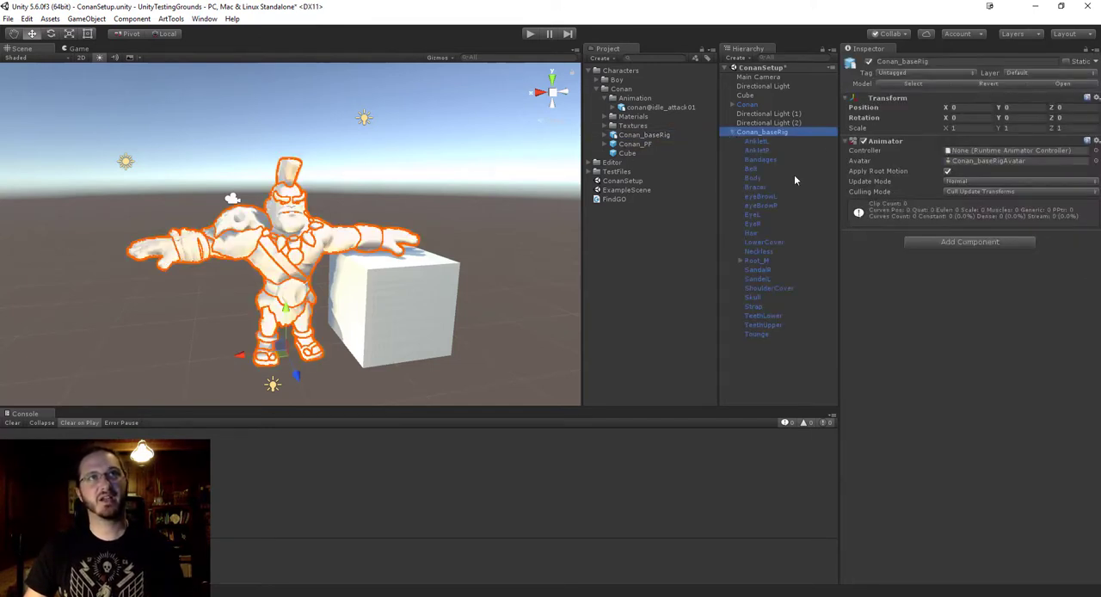
click(772, 150)
click(770, 197)
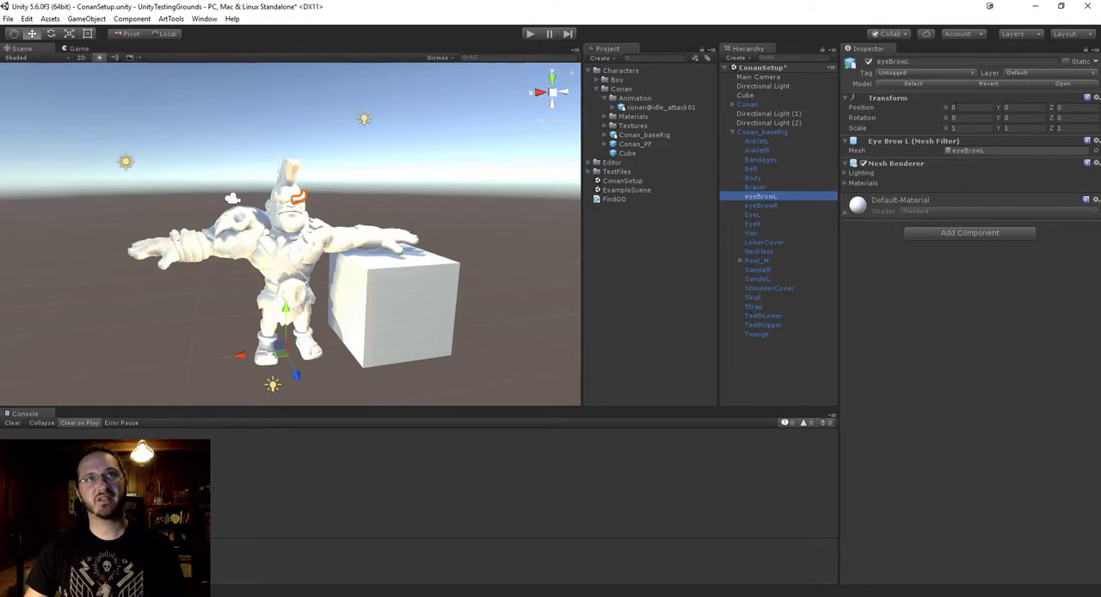
click(750, 260)
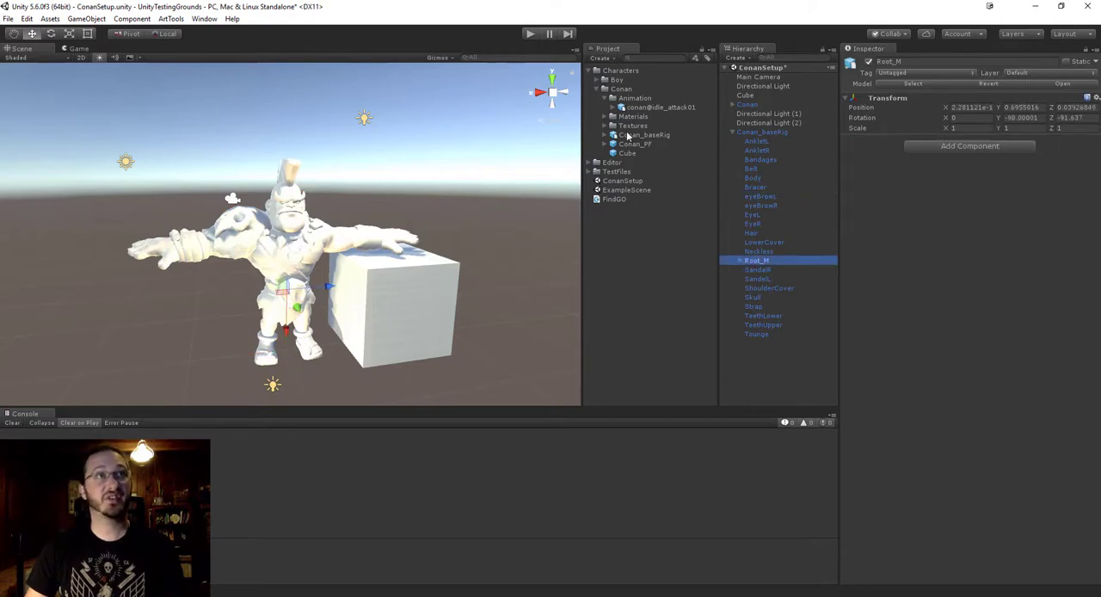
Check the File Scale in the Model import settings of conan@idle_attack01.
click(648, 109)
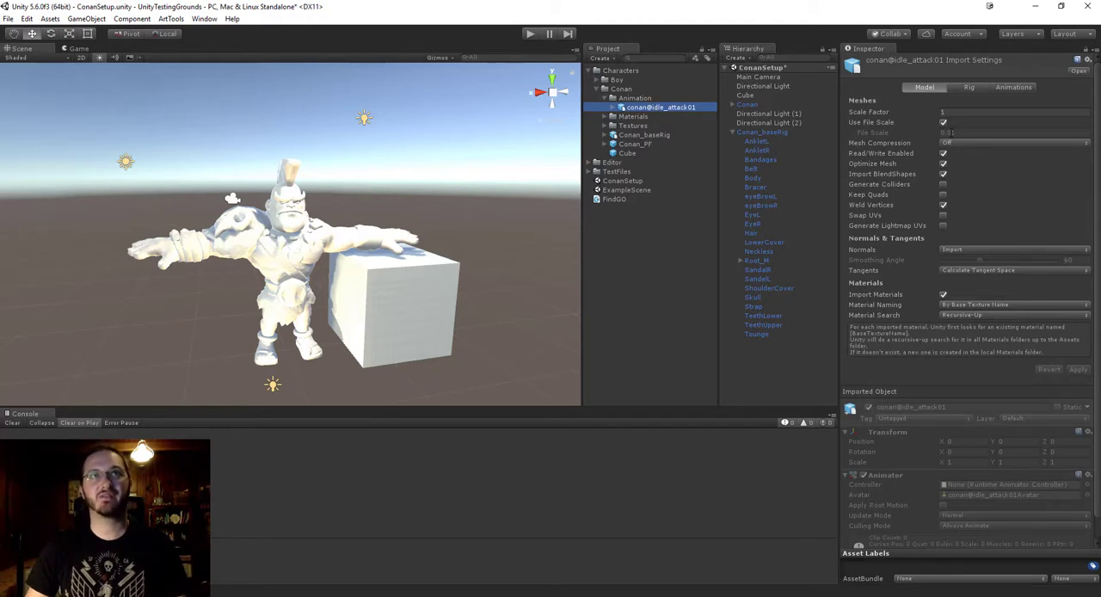
click(967, 134)
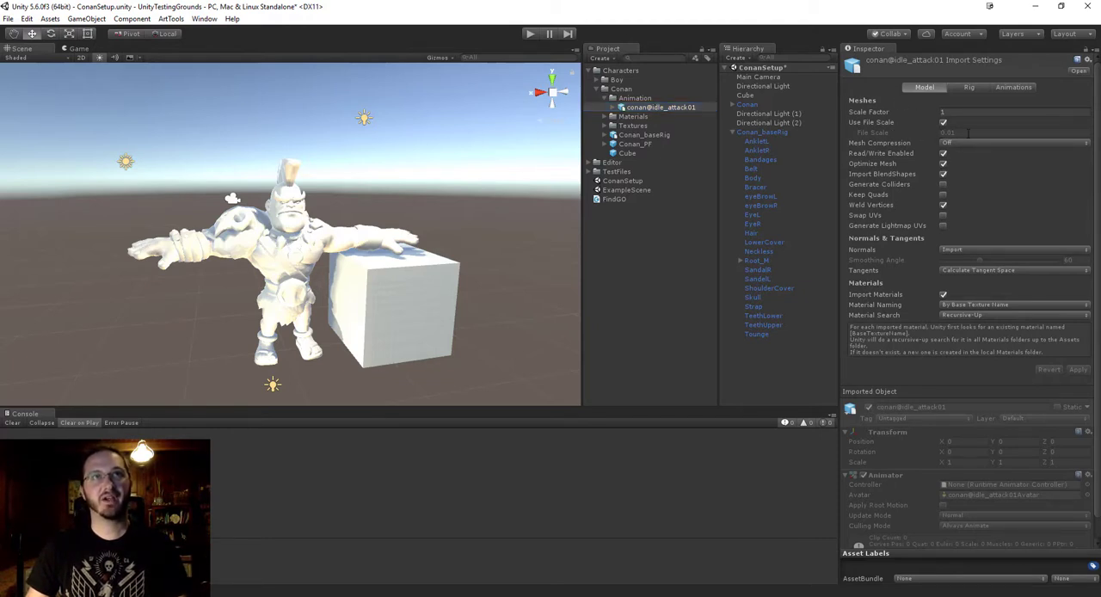
Collapse Conan_baseRig, add conan@idle_attack01 to the ConanSetup scene and inspect the transforms of its Root_M and Hip_L joints.
click(733, 133)
drag(651, 107, 750, 210)
click(732, 141)
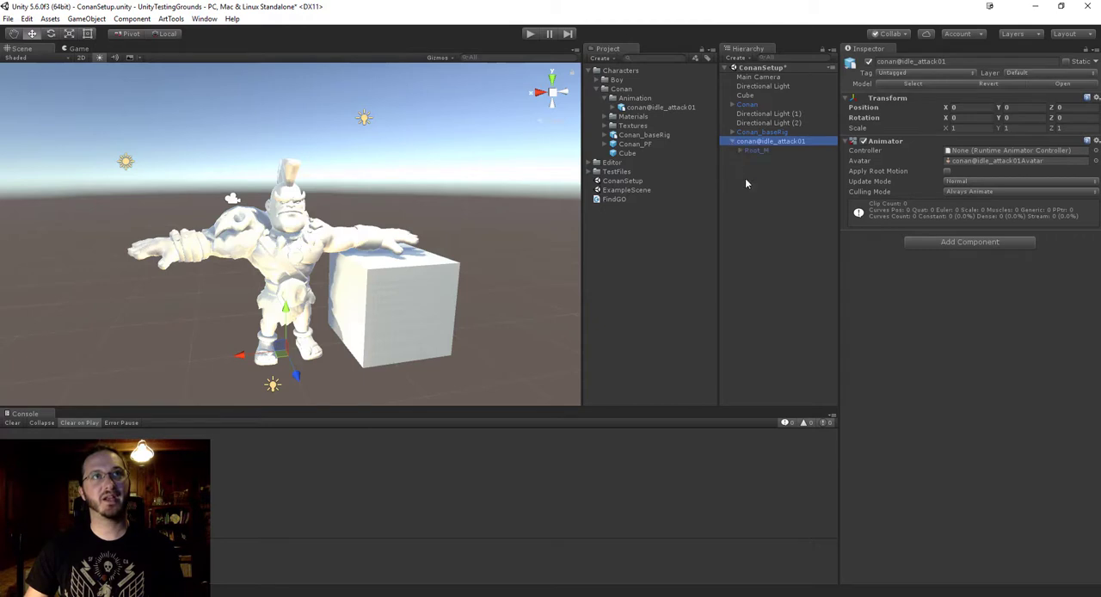
key(Down)
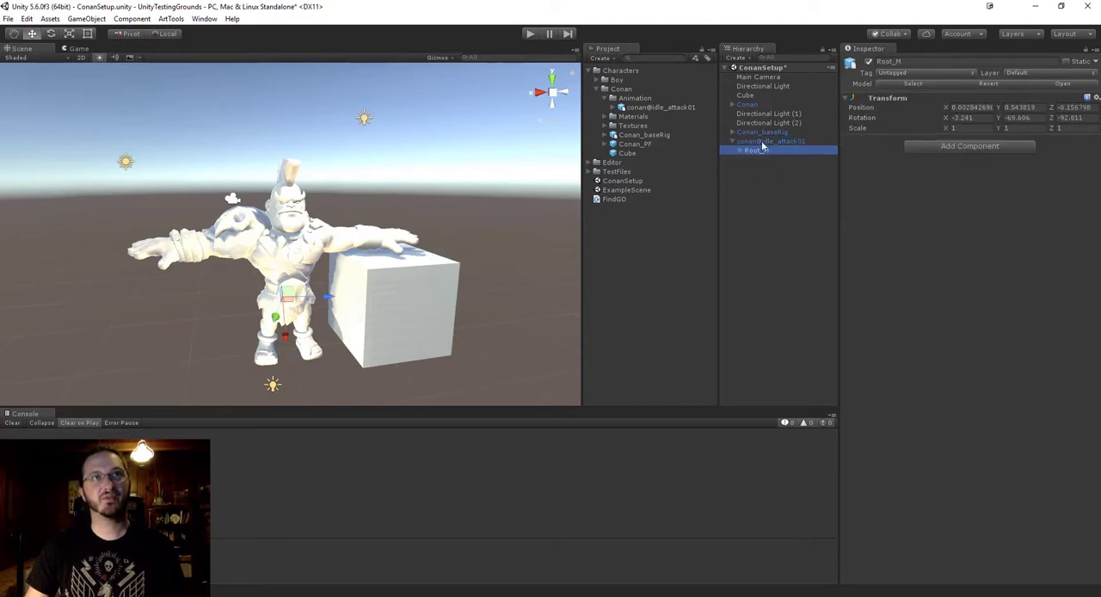
click(740, 149)
click(763, 161)
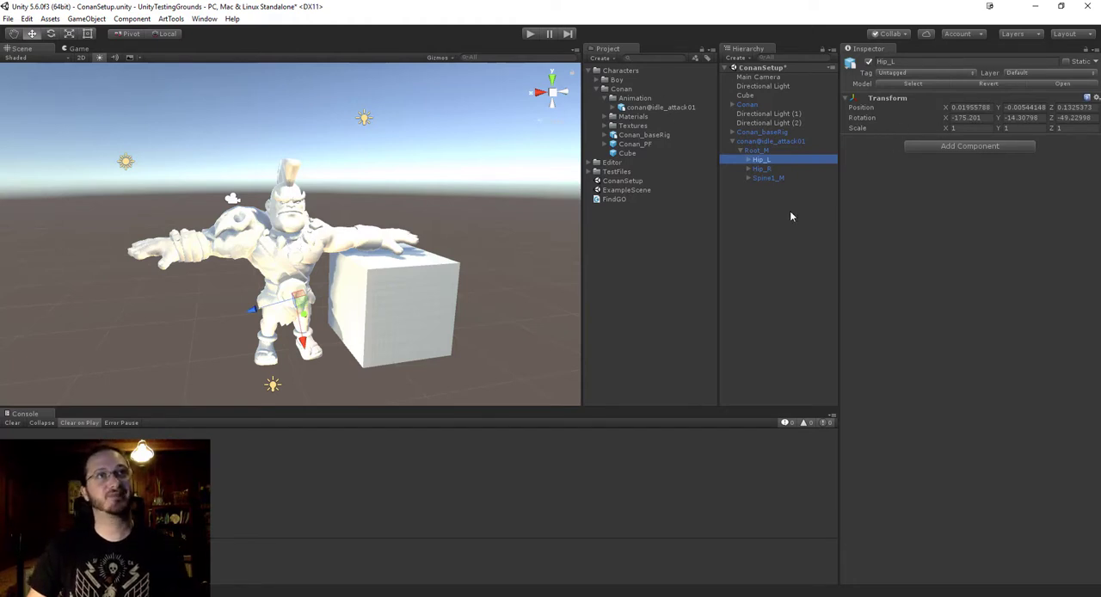
Delete the conan@idle_attack01 instance from the ConanSetup scene.
click(779, 141)
right_click(778, 141)
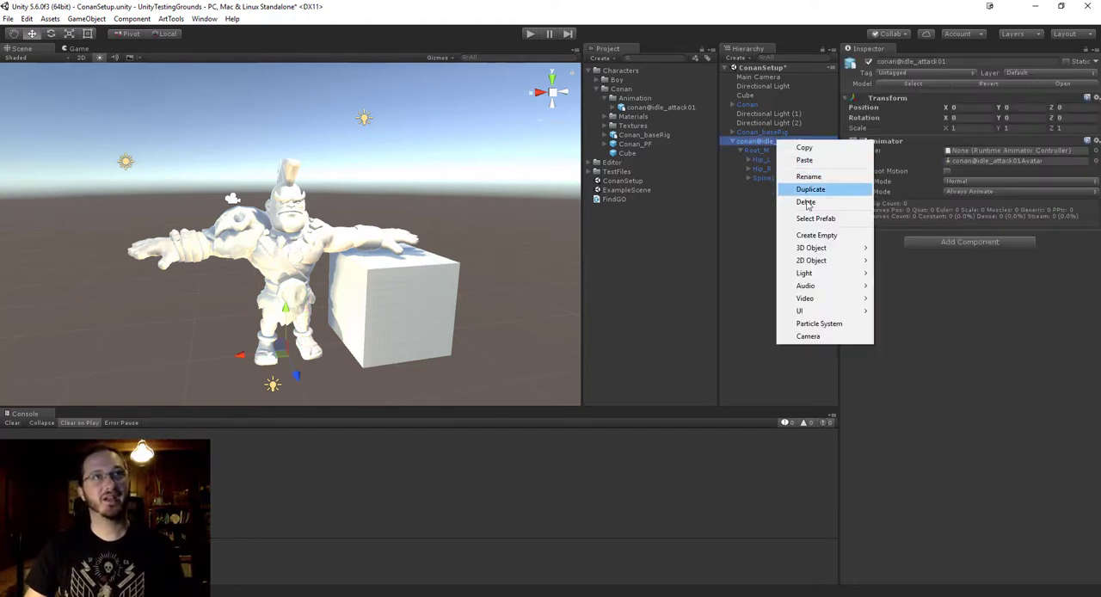
click(806, 202)
Disable Read/Write Enabled, Optimize Mesh, Import BlendShapes and Weld Vertices in the Model import settings of conan@idle_attack01.
click(628, 107)
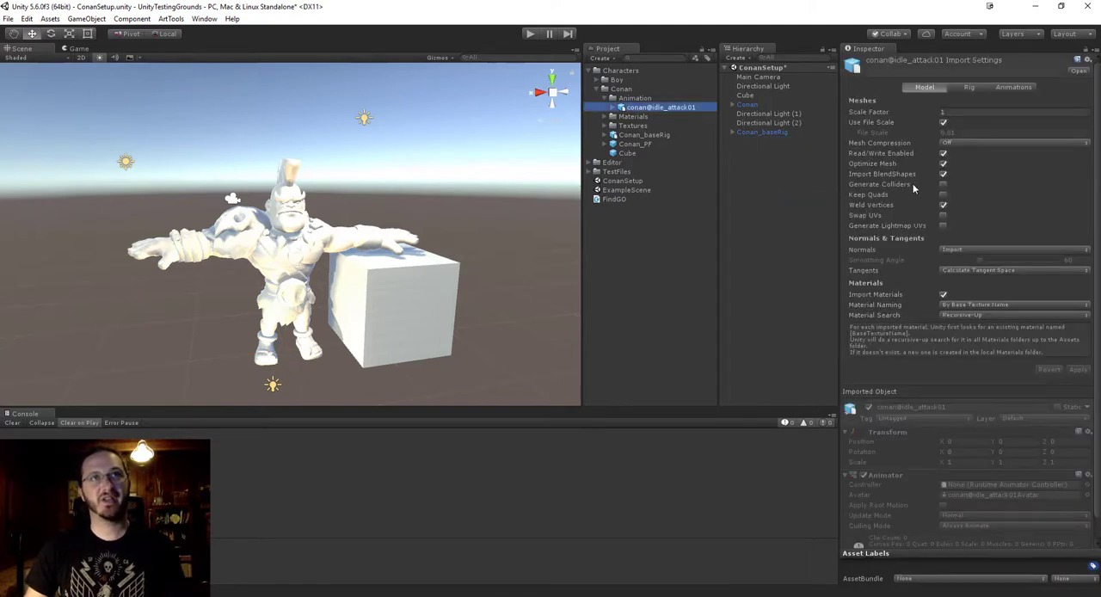
click(943, 154)
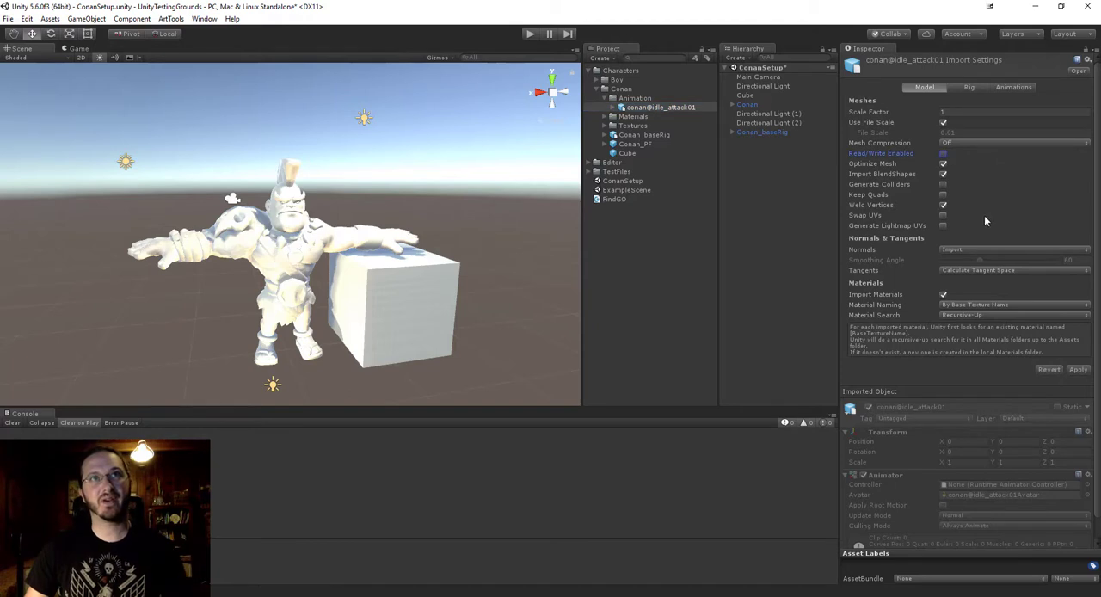
click(943, 164)
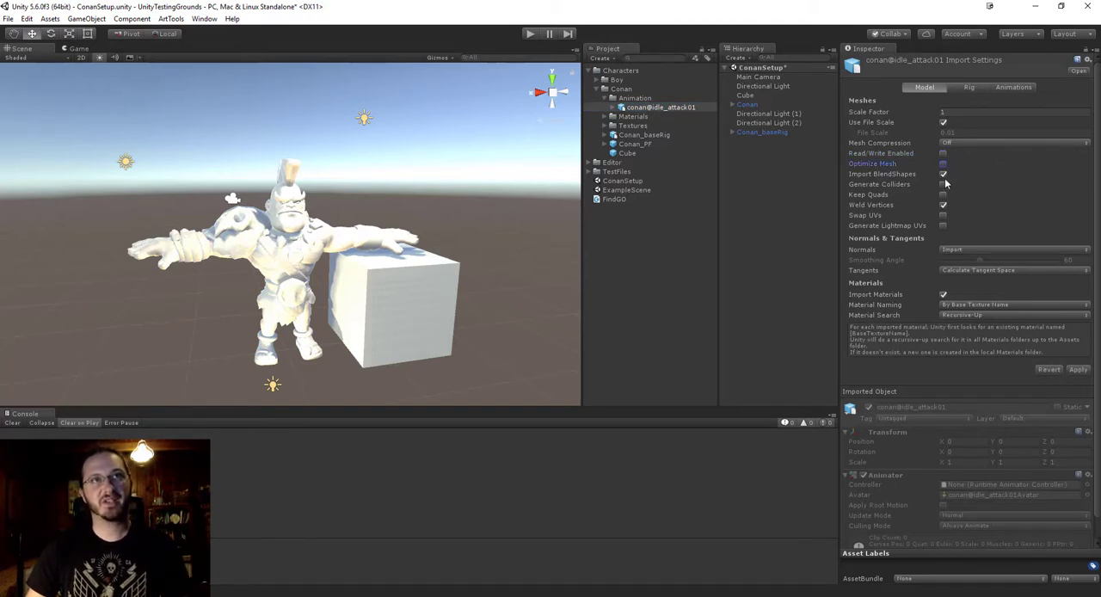
click(942, 175)
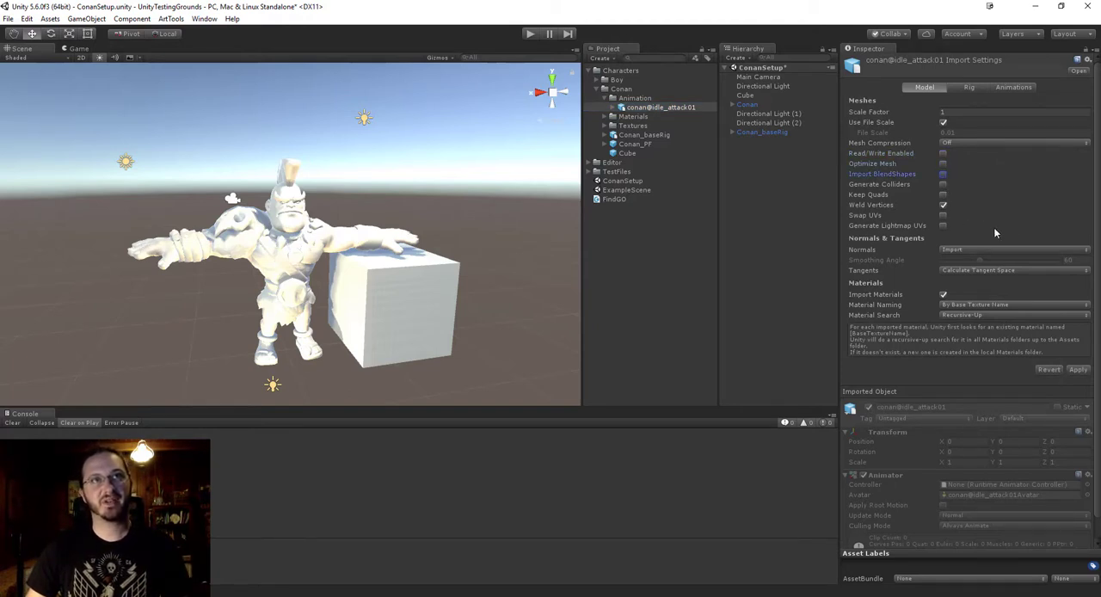
click(943, 205)
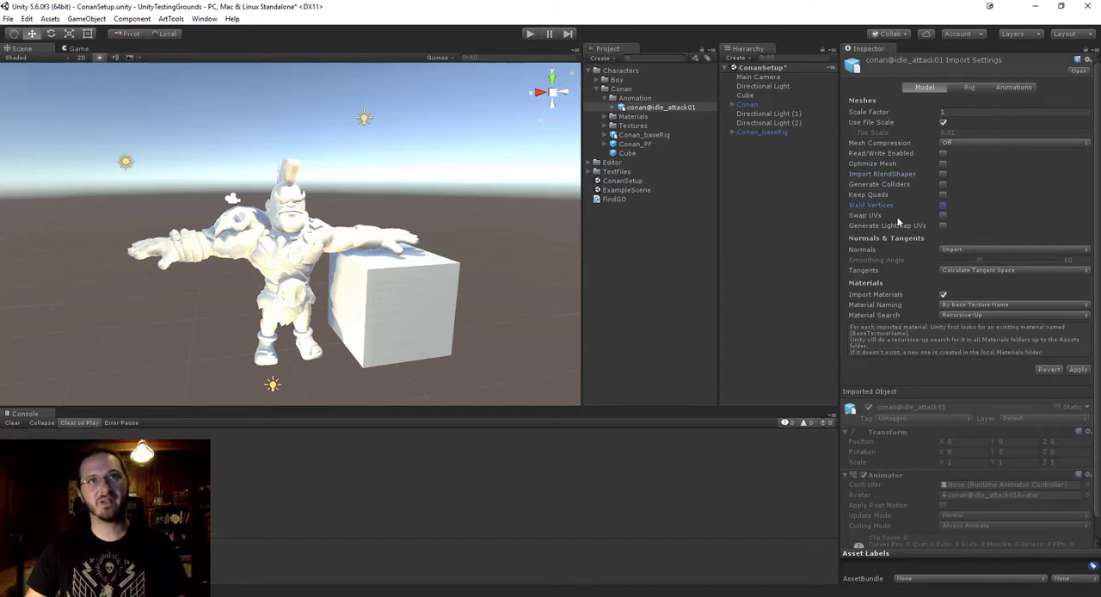
Set Normals to None, disable Import Materials and apply the Model import settings of conan@idle_attack01.
click(967, 250)
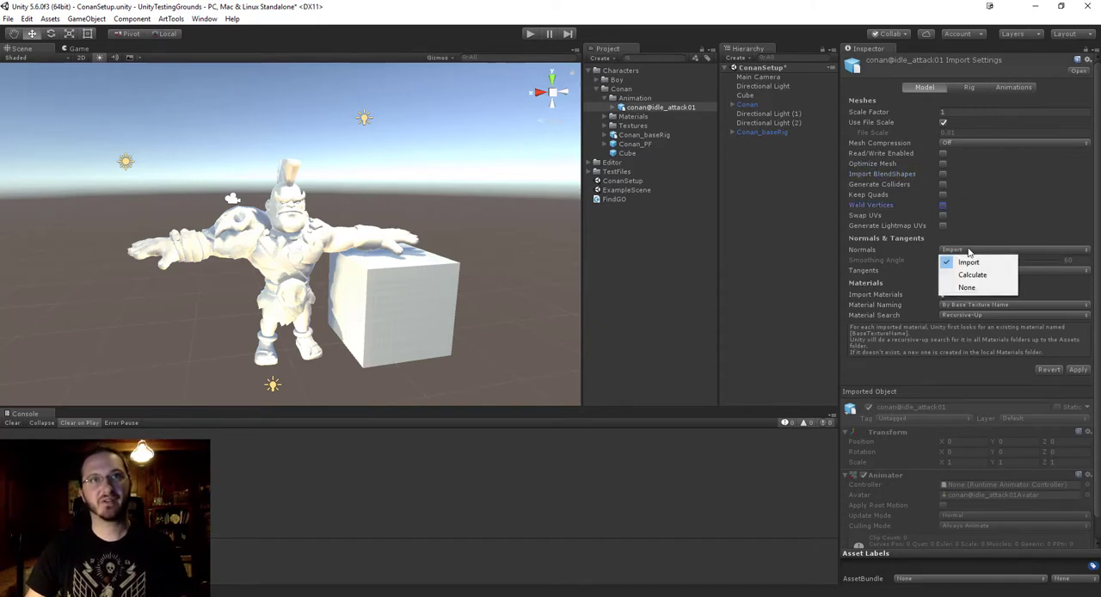
click(967, 287)
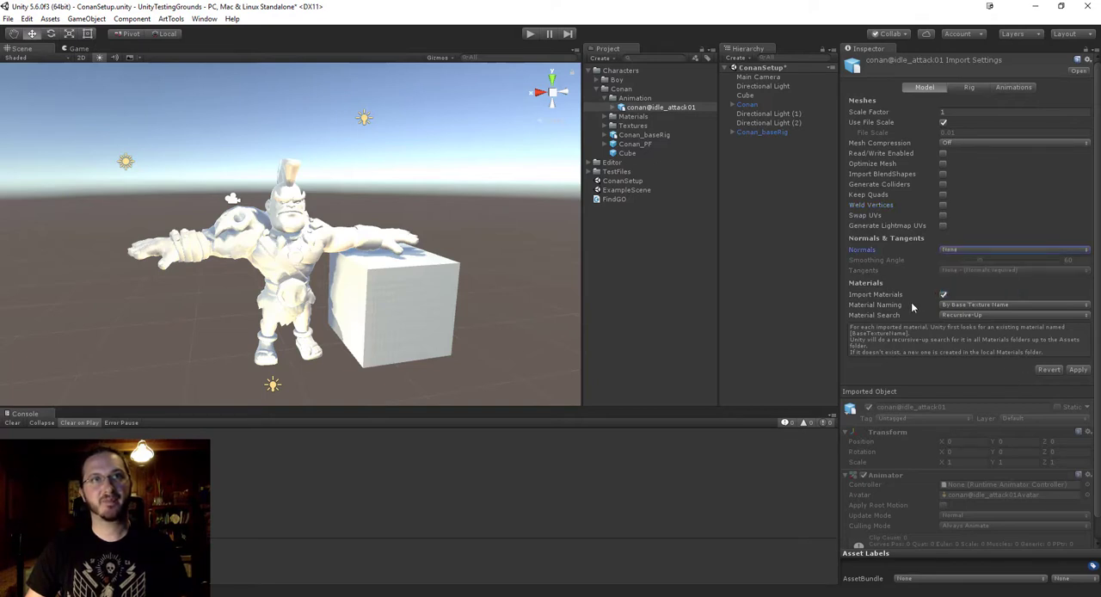
click(944, 295)
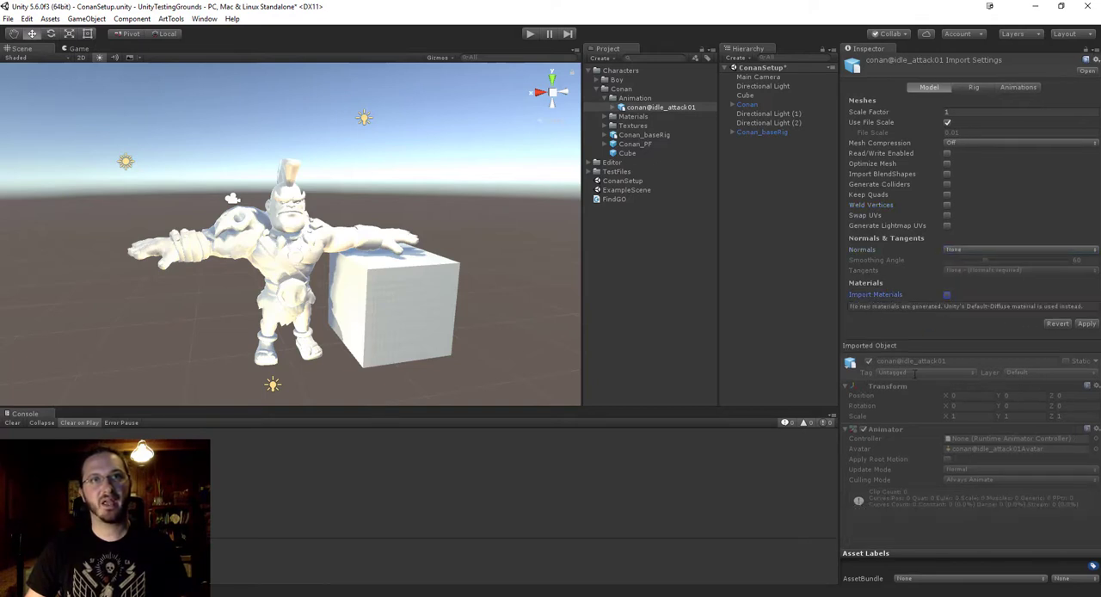
click(1086, 323)
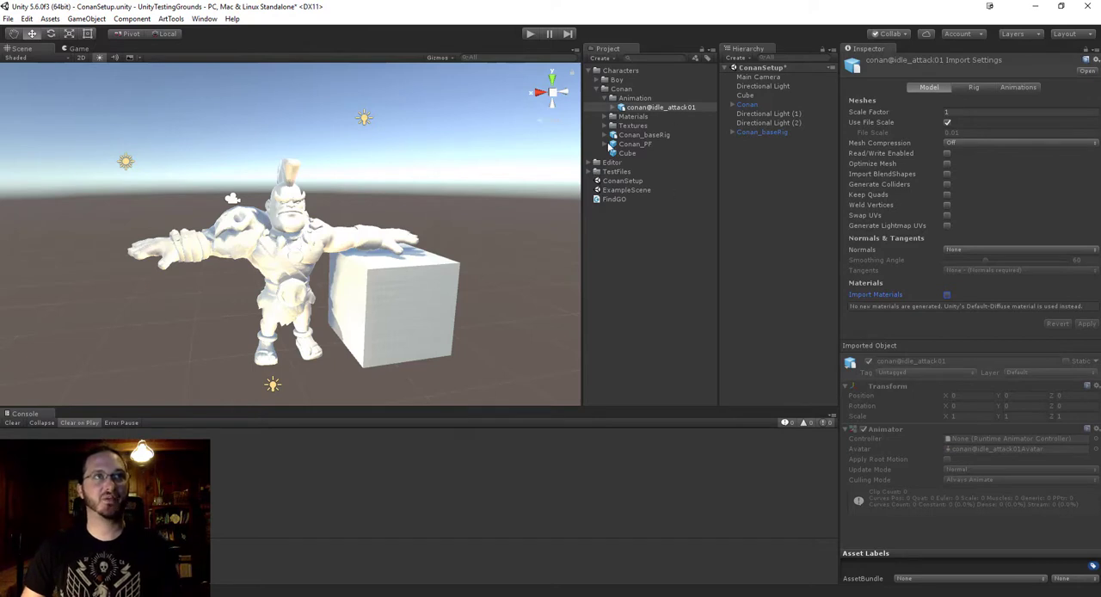
Compare the Rig import settings of conan@idle_attack01 with those of Conan_baseRig.
alt+drag(338, 245, 465, 222)
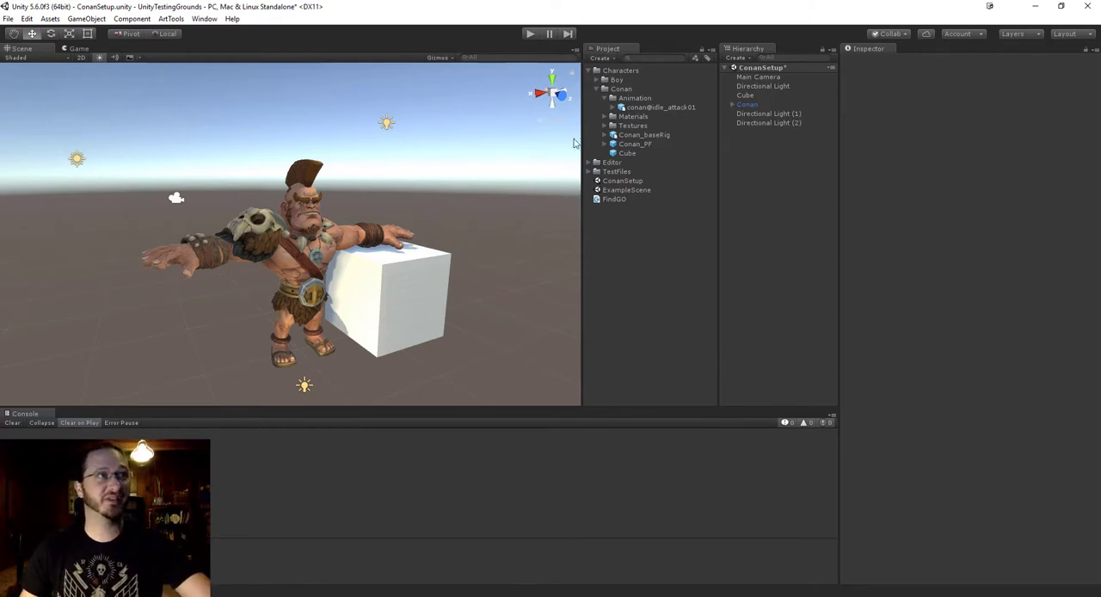
click(659, 106)
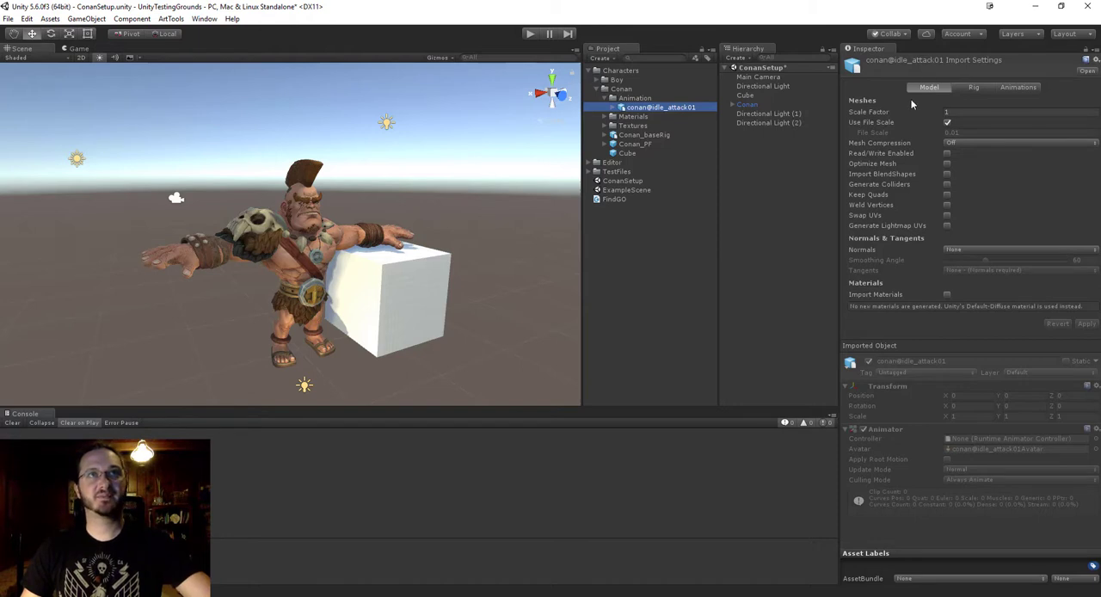
click(969, 88)
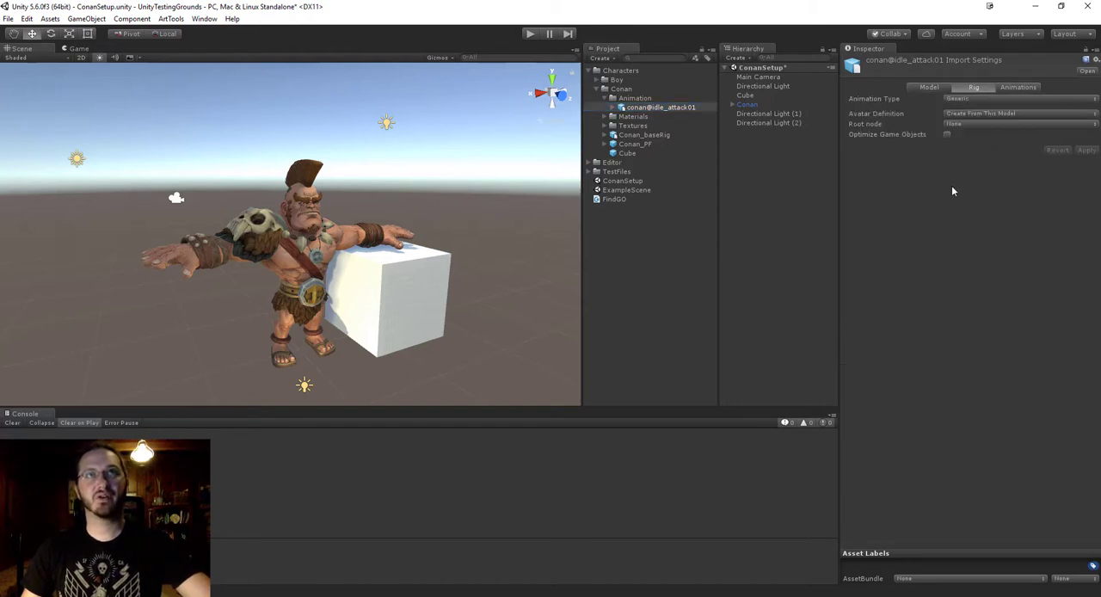
click(643, 135)
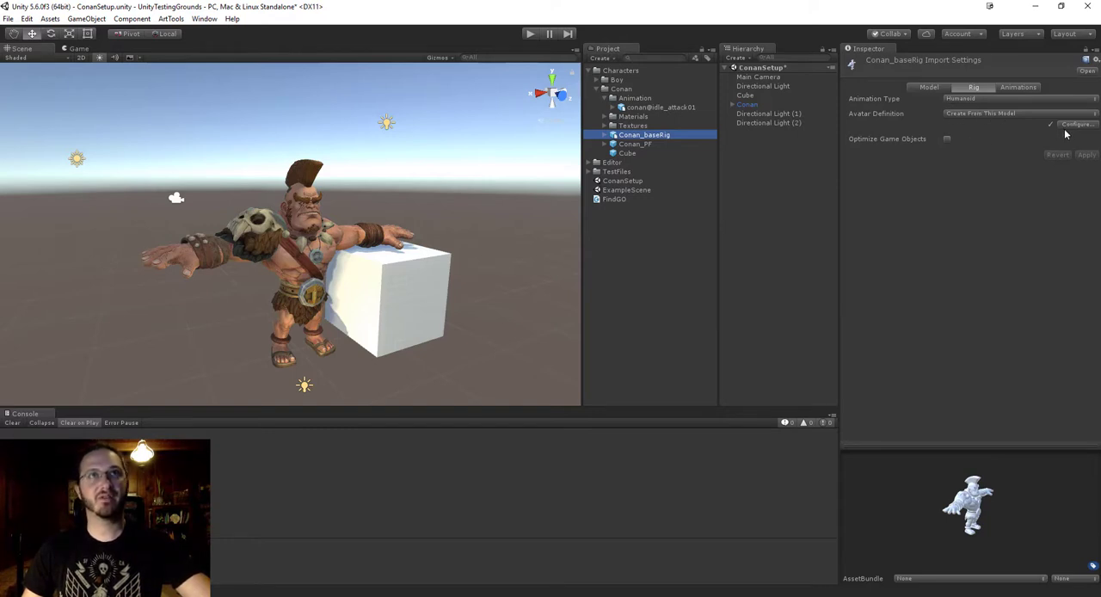
Set the Animation Type of conan@idle_attack01 to Humanoid and its Avatar Definition to Copy From Other Avatar.
click(654, 107)
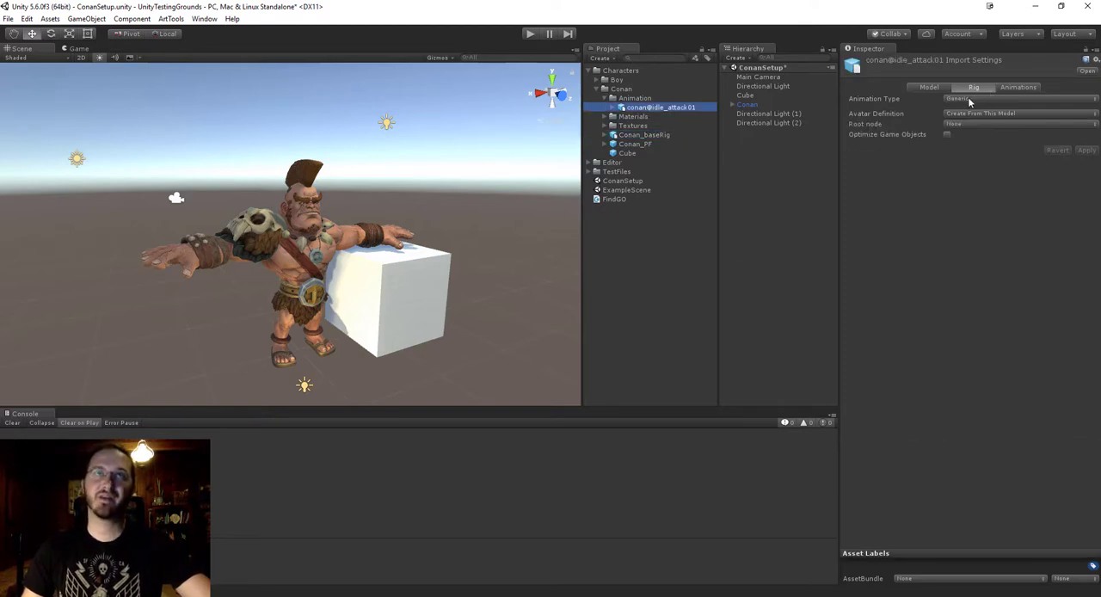
click(968, 98)
click(978, 150)
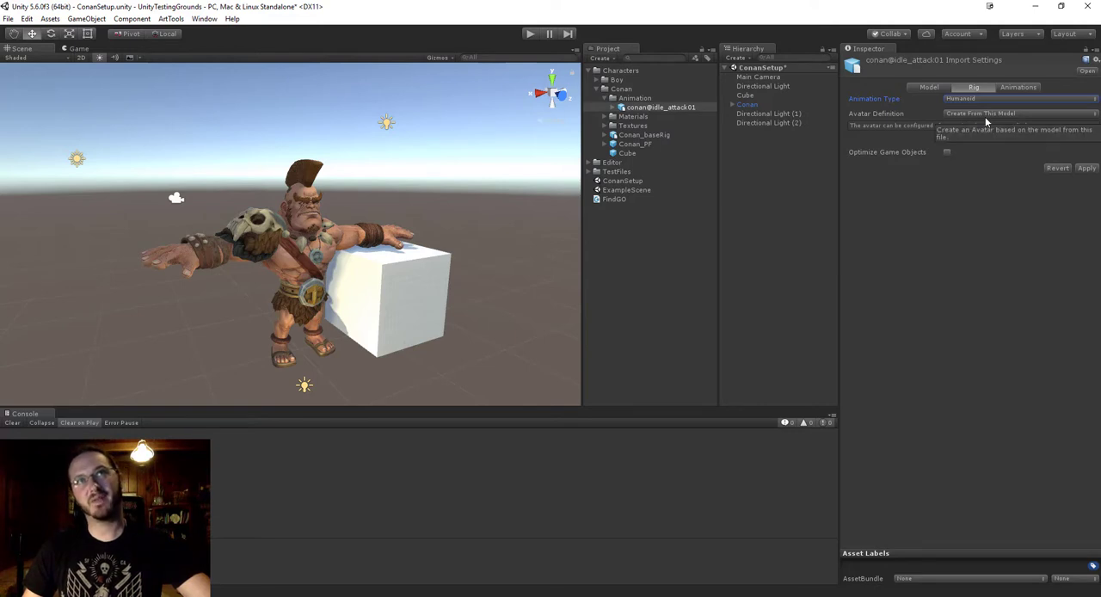
click(985, 114)
click(992, 140)
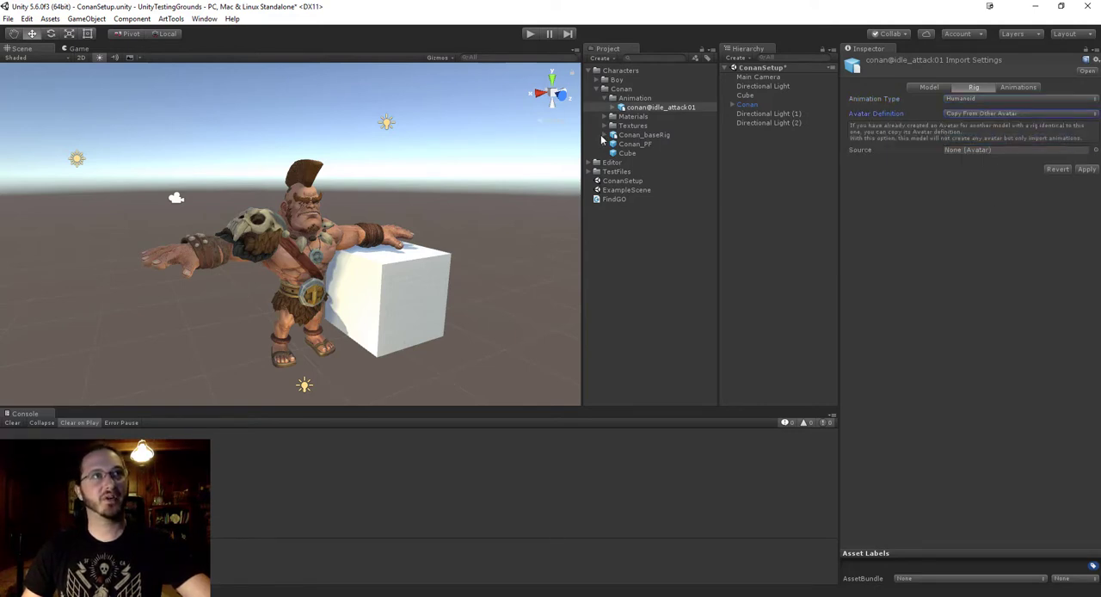
Assign Conan_baseRigAvatar from Conan_baseRig as the avatar Source of conan@idle_attack01 and apply the Rig settings.
click(612, 135)
scroll(663, 144, down, 3)
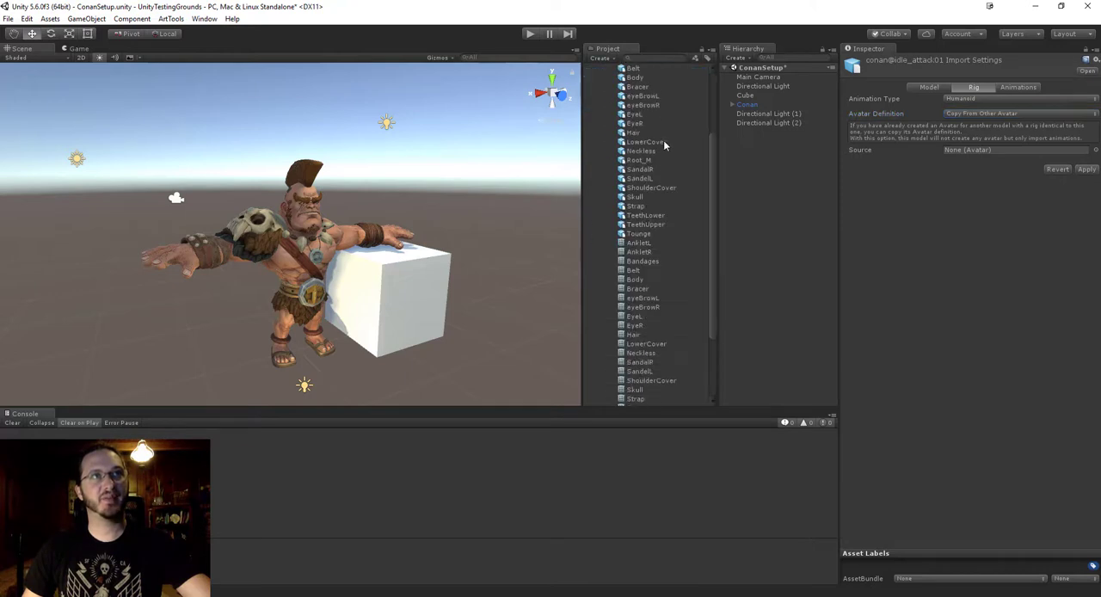
scroll(664, 145, down, 3)
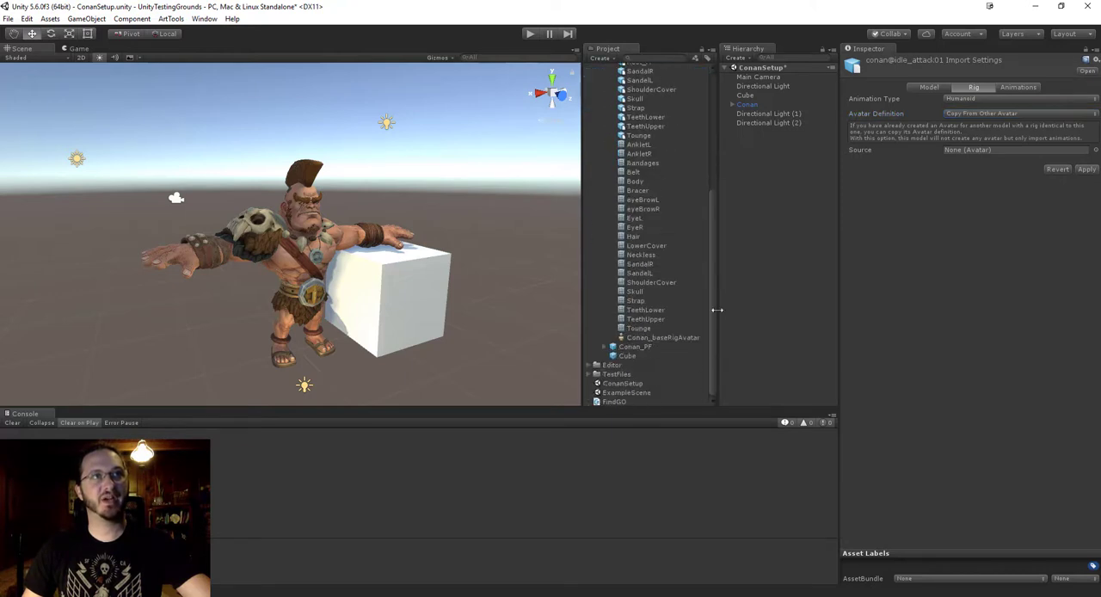
drag(662, 340, 968, 152)
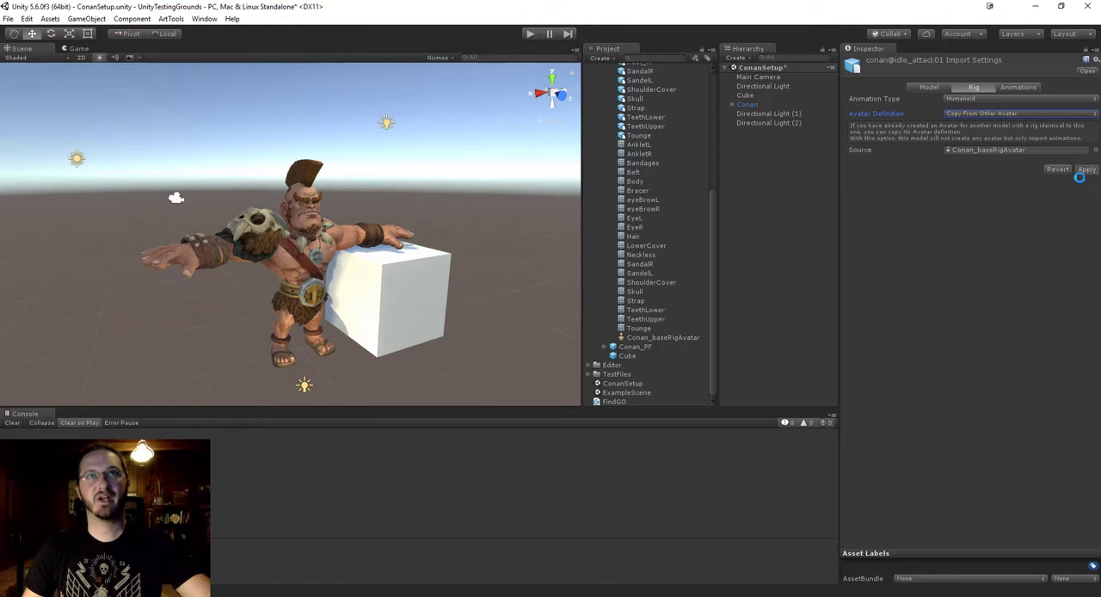
click(1086, 169)
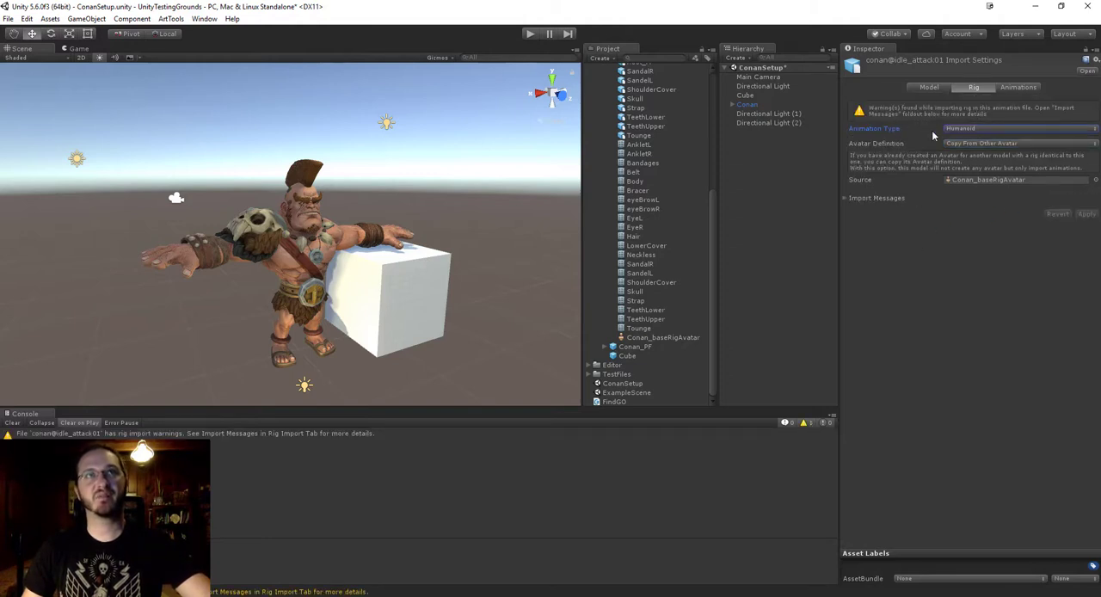
Check the rig's Import Messages and the Animations settings of conan@idle_attack01, and collapse Conan_baseRig in the project assets.
click(845, 199)
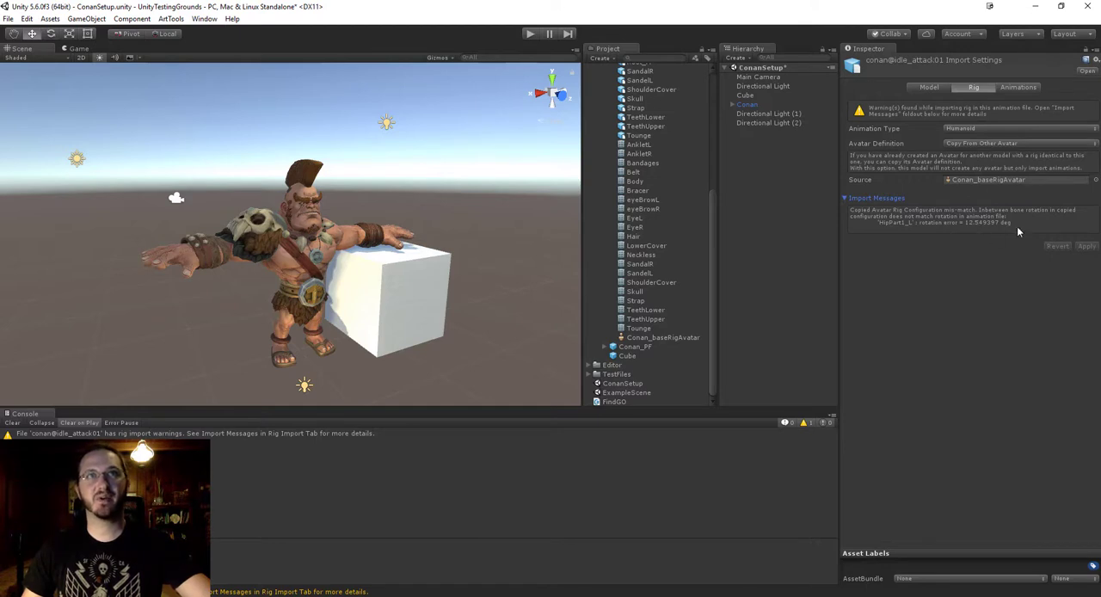
click(1013, 88)
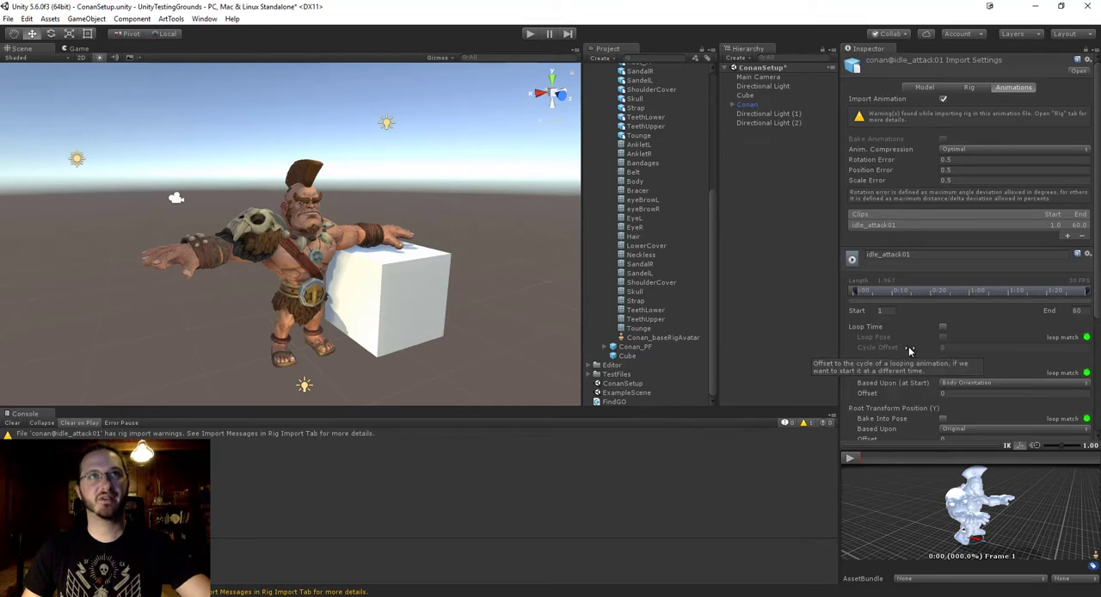
scroll(671, 254, up, 6)
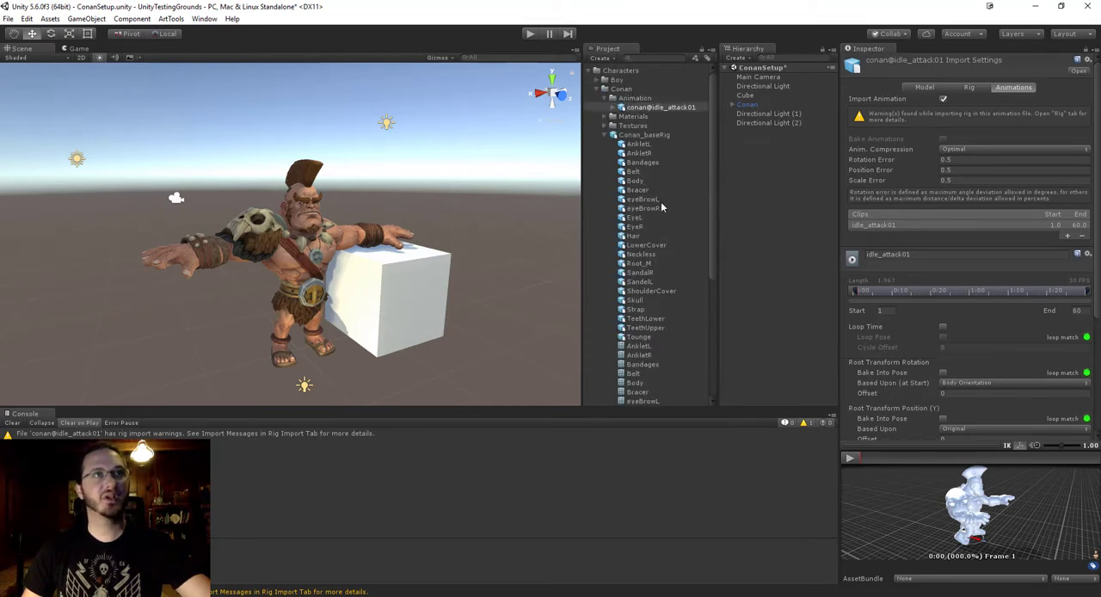
click(605, 135)
click(969, 88)
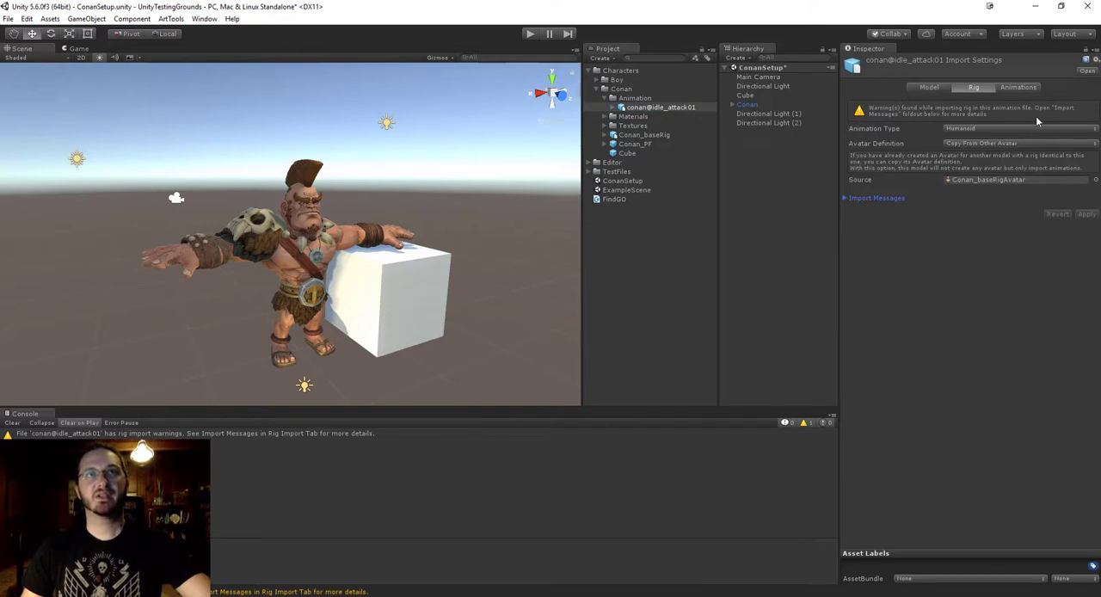
Review the compression, loop and root transform options in the Animations import settings of the idle_attack01 clip.
click(1020, 87)
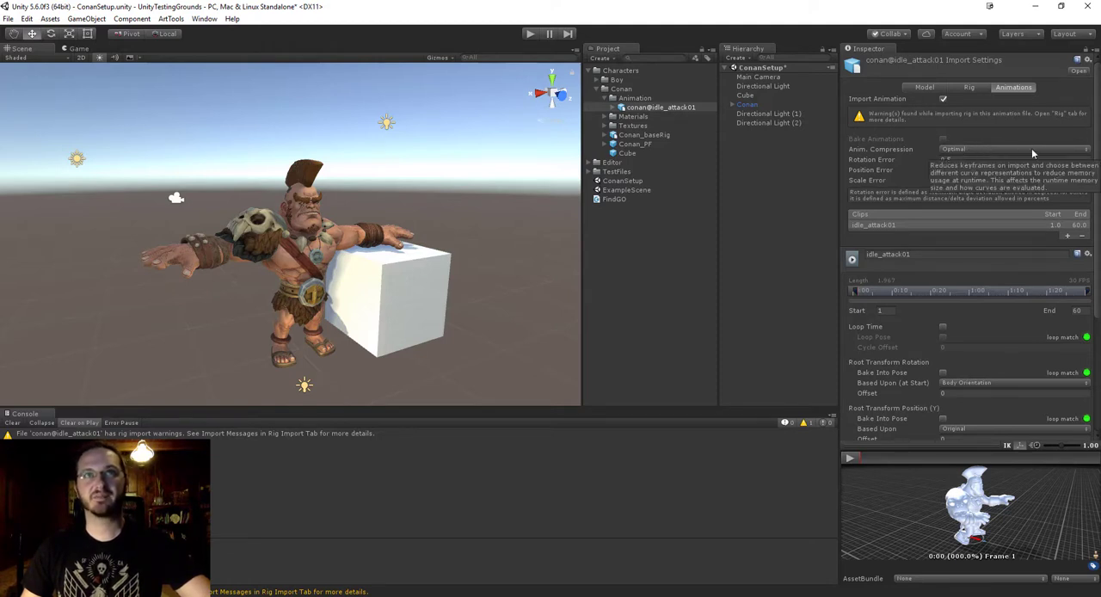
scroll(1031, 150, down, 2)
scroll(1032, 153, up, 2)
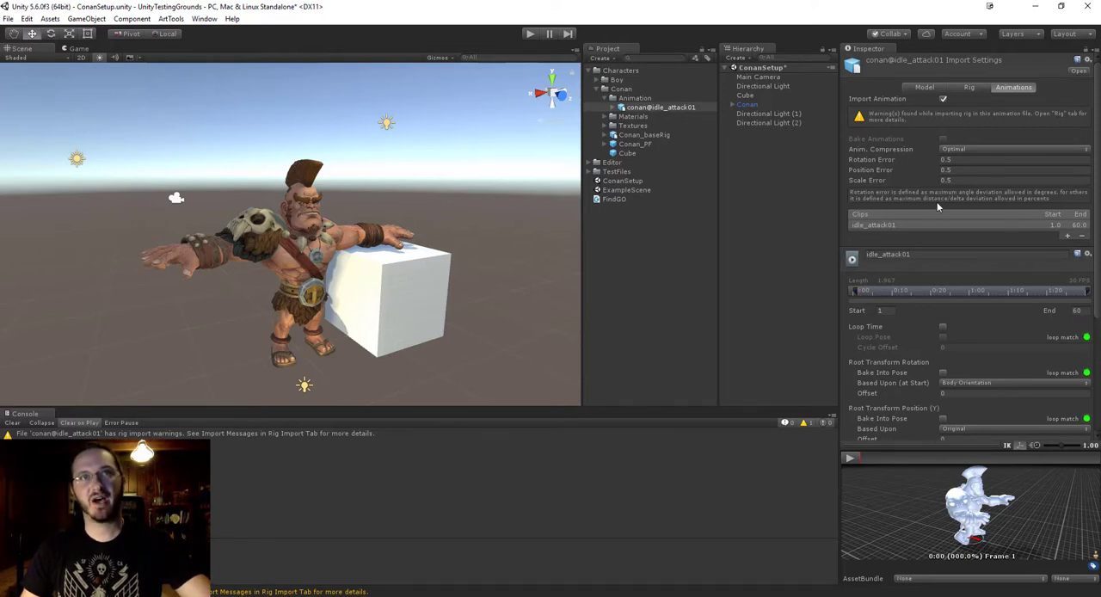
scroll(928, 193, down, 5)
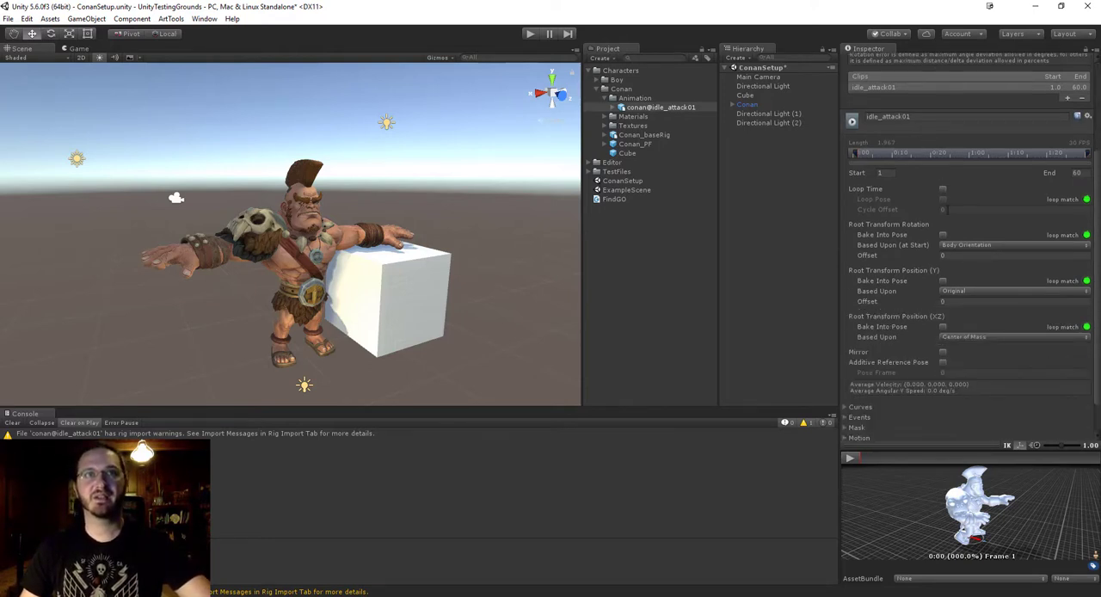
scroll(938, 210, up, 3)
scroll(937, 198, down, 2)
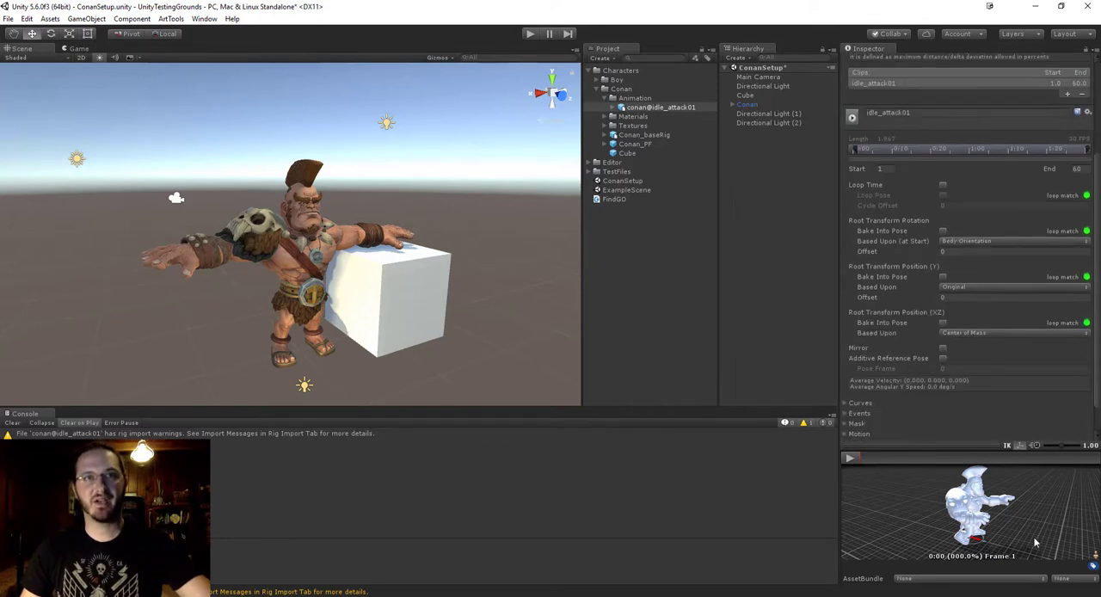
Enlarge the animation preview and examine Conan's pose in the idle_attack01 clip from several angles.
drag(1009, 514, 973, 514)
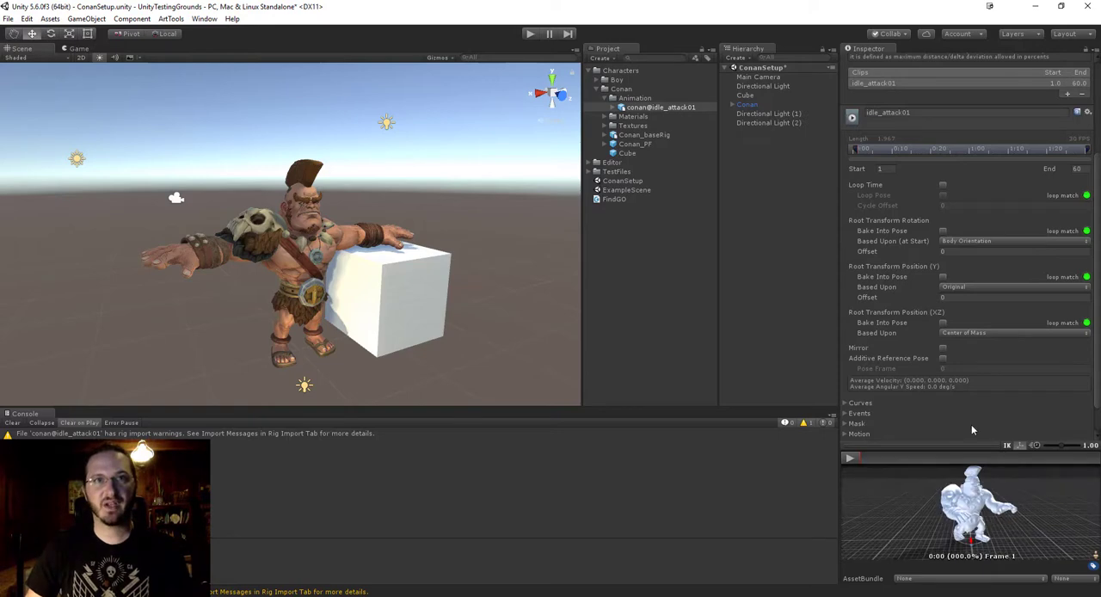
drag(973, 448, 979, 388)
alt+drag(983, 492, 950, 516)
scroll(1046, 493, down, 4)
scroll(949, 516, up, 5)
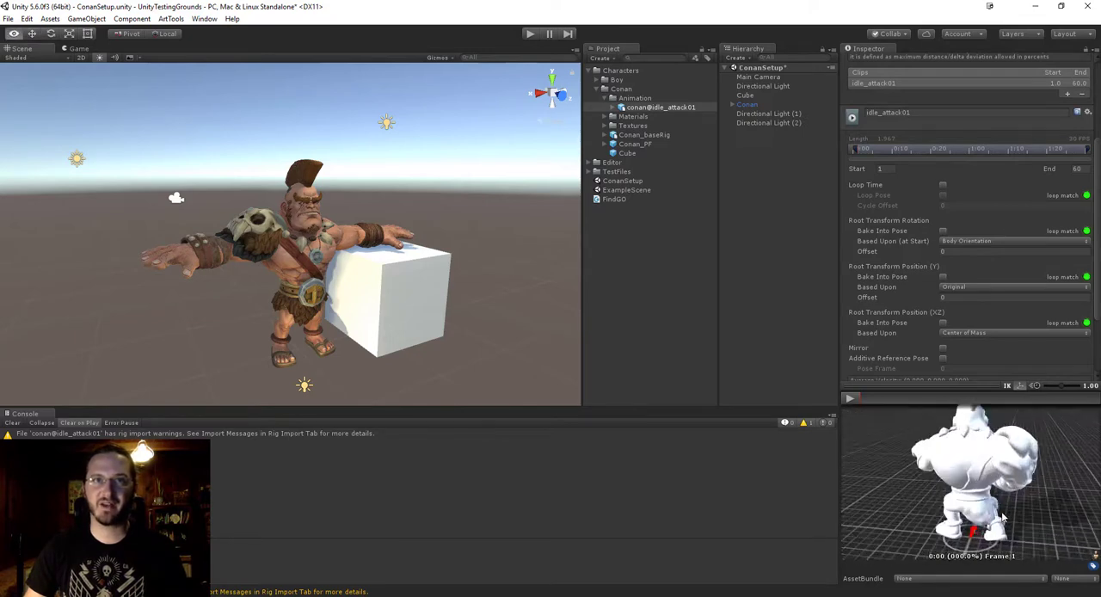
alt+drag(1007, 496, 977, 473)
alt+drag(987, 541, 987, 531)
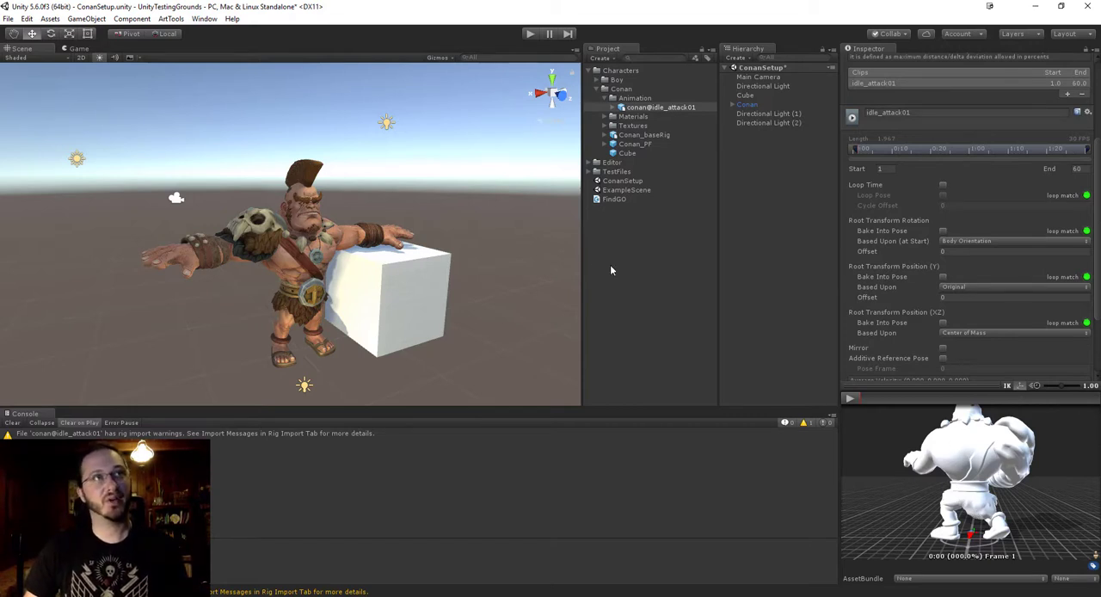
Look through the sub-assets of Conan_baseRig down to Conan_baseRigAvatar and collapse the asset again.
click(604, 143)
scroll(663, 351, down, 6)
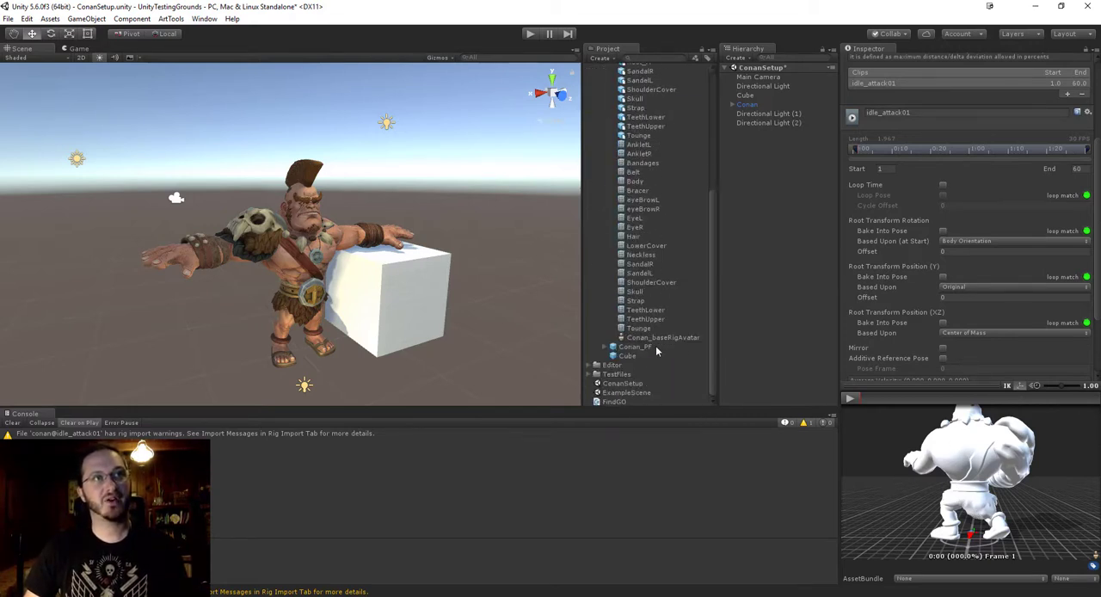
scroll(671, 355, up, 6)
click(605, 135)
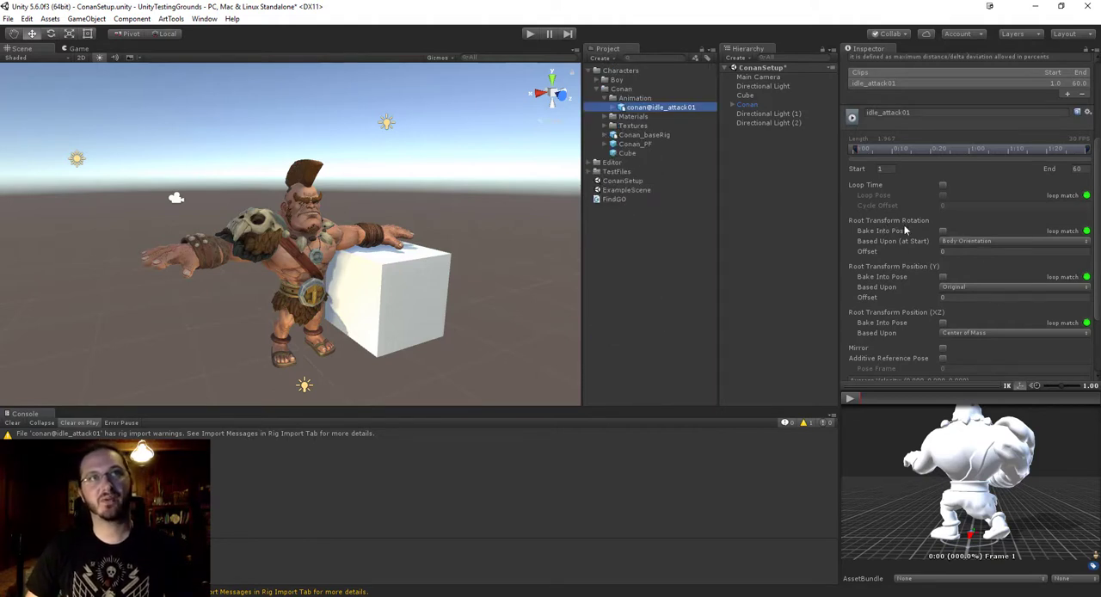
Base the Root Transform Rotation of the idle_attack01 clip on Original and enable Bake Into Pose for it.
click(953, 242)
click(967, 251)
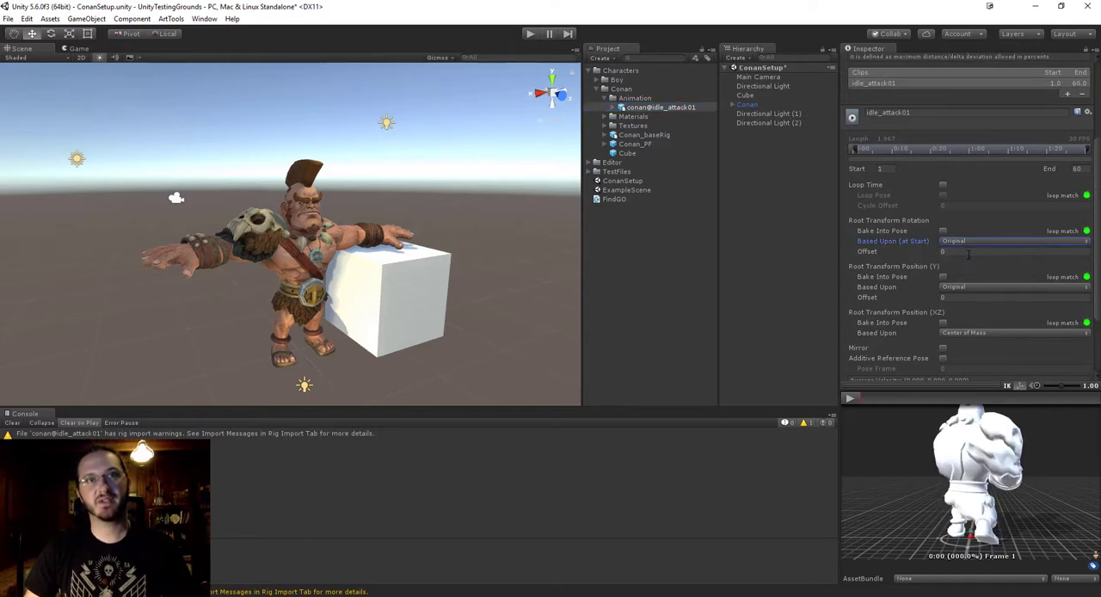
alt+drag(1037, 496, 1015, 526)
scroll(1015, 526, down, 6)
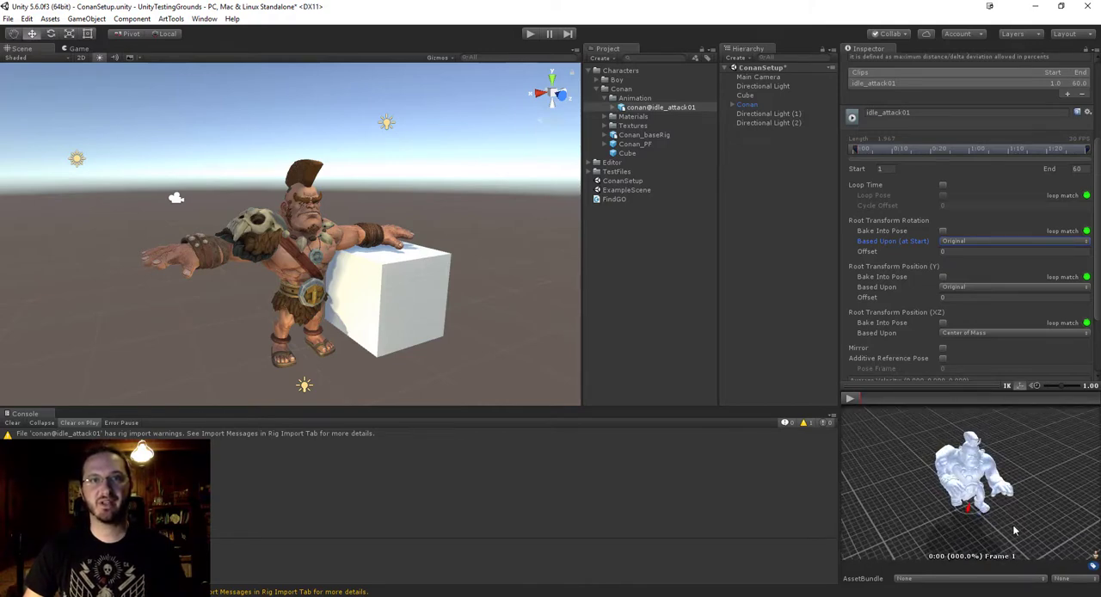
mouse_move(965, 465)
alt+mouse_down()
mouse_move(948, 432)
mouse_move(967, 449)
alt+mouse_up()
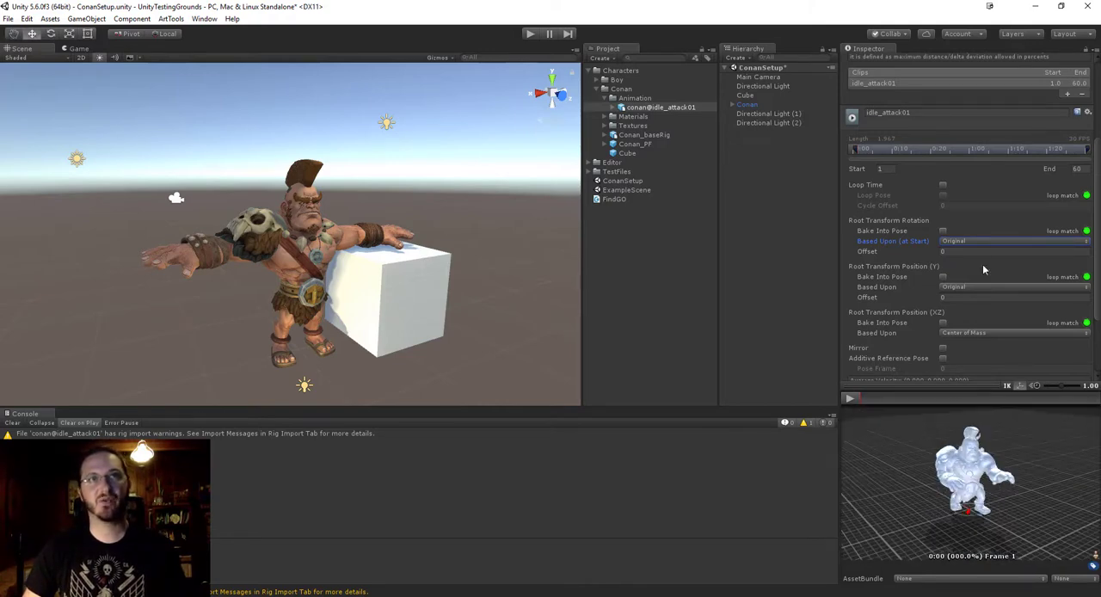
click(943, 232)
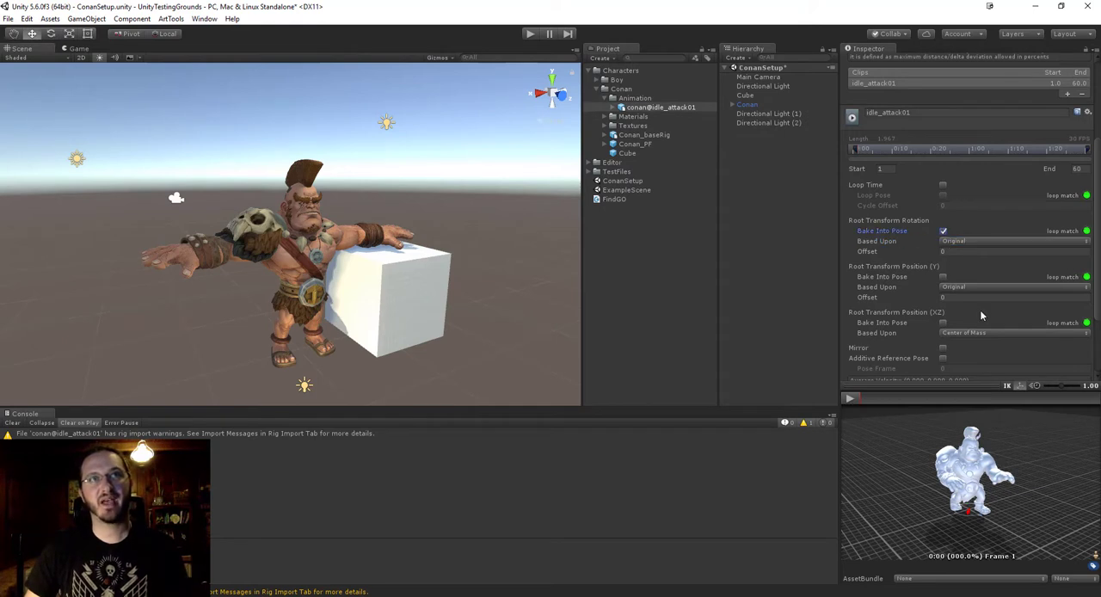
Base the clip's Root Transform Position (XZ) on Original.
scroll(1033, 261, down, 2)
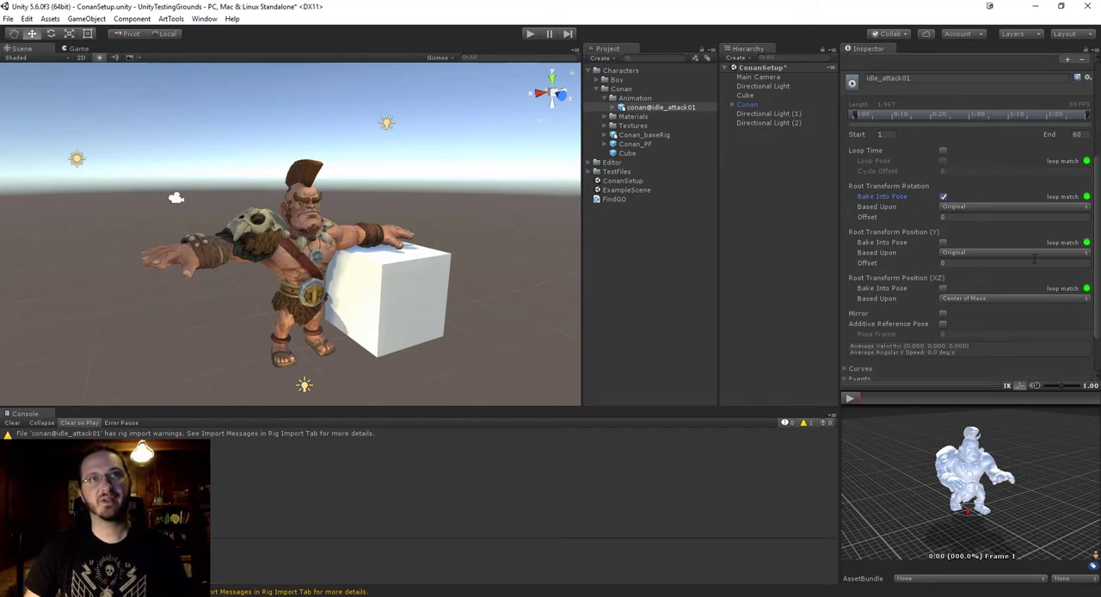
scroll(1034, 260, down, 2)
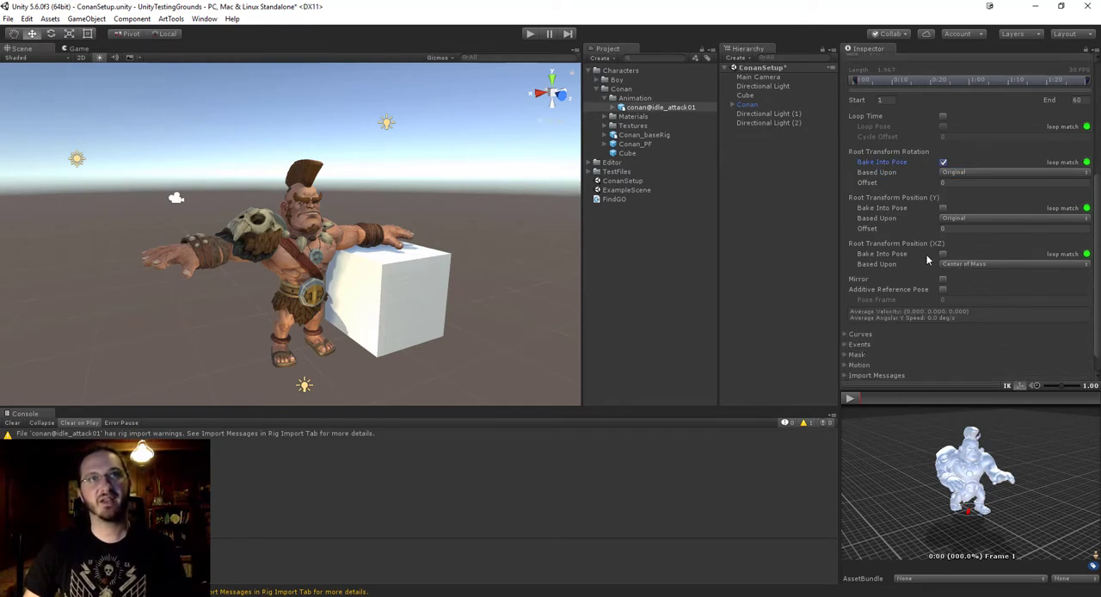
click(965, 269)
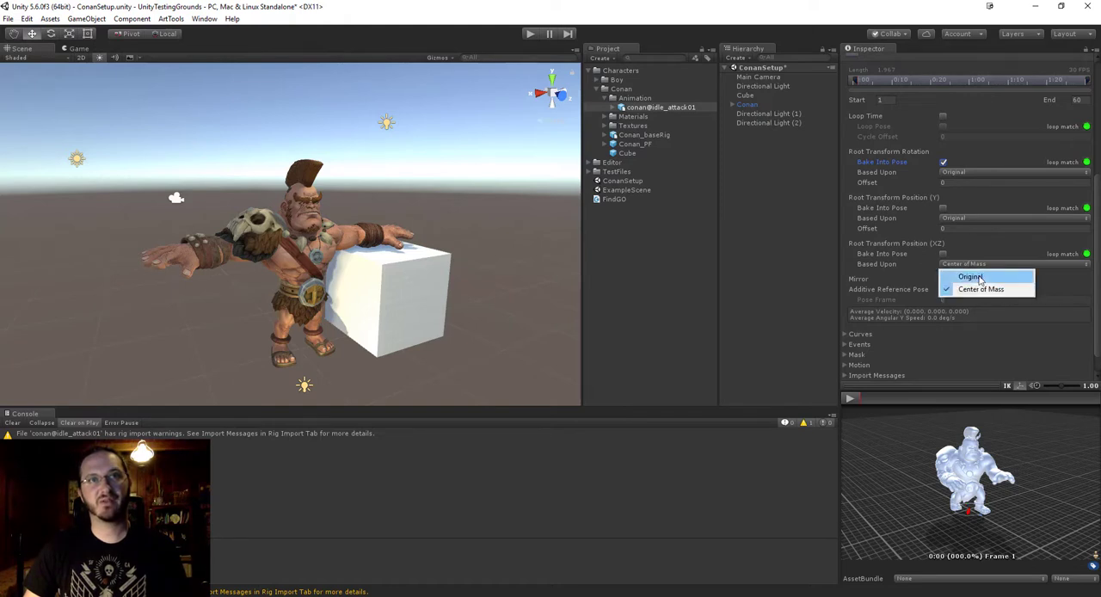
click(983, 275)
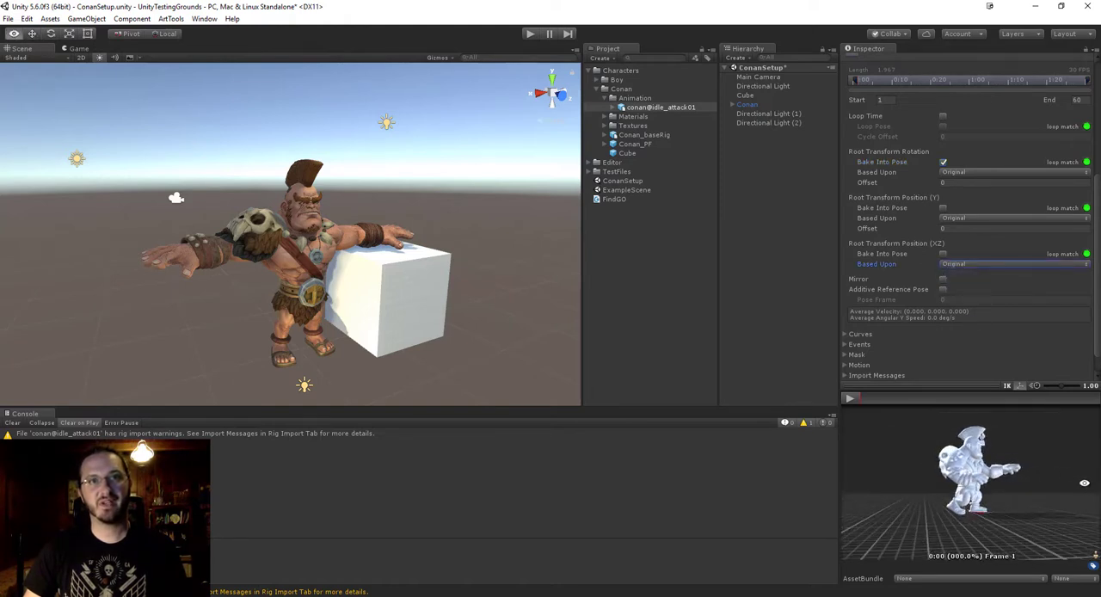
Switch Root Transform Position (XZ) to Center of Mass and back to Original, comparing Conan's placement in the preview.
click(959, 266)
click(970, 289)
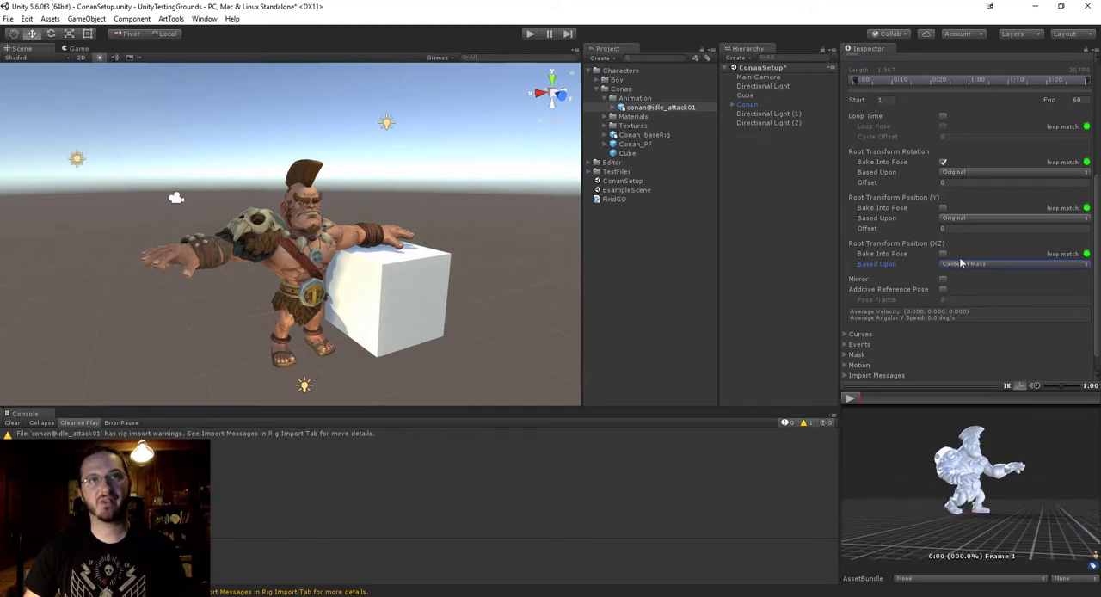
click(963, 264)
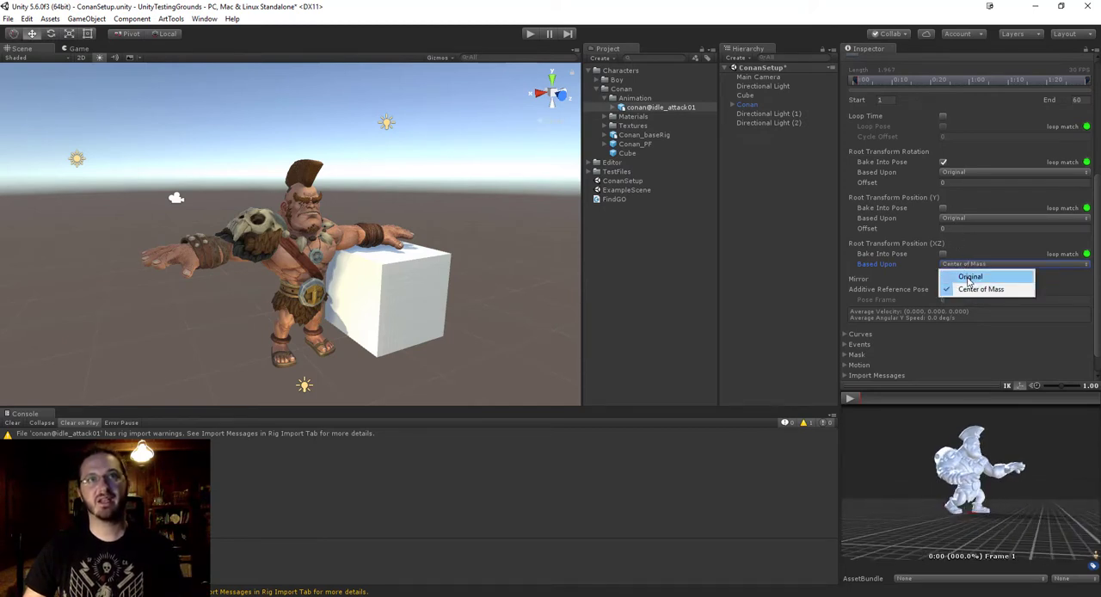
click(969, 277)
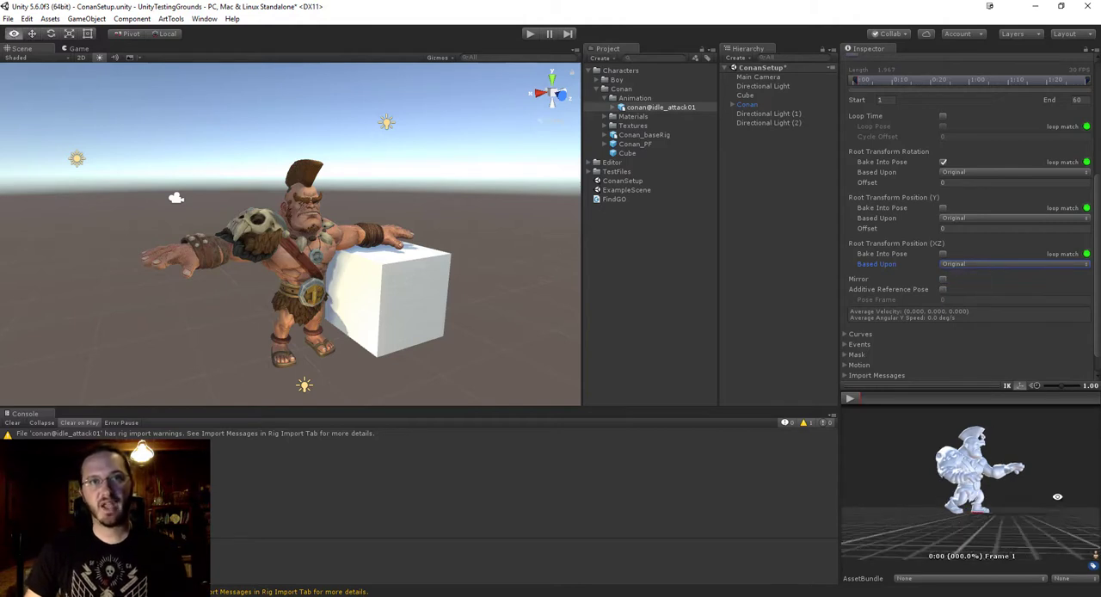
alt+drag(1057, 496, 932, 475)
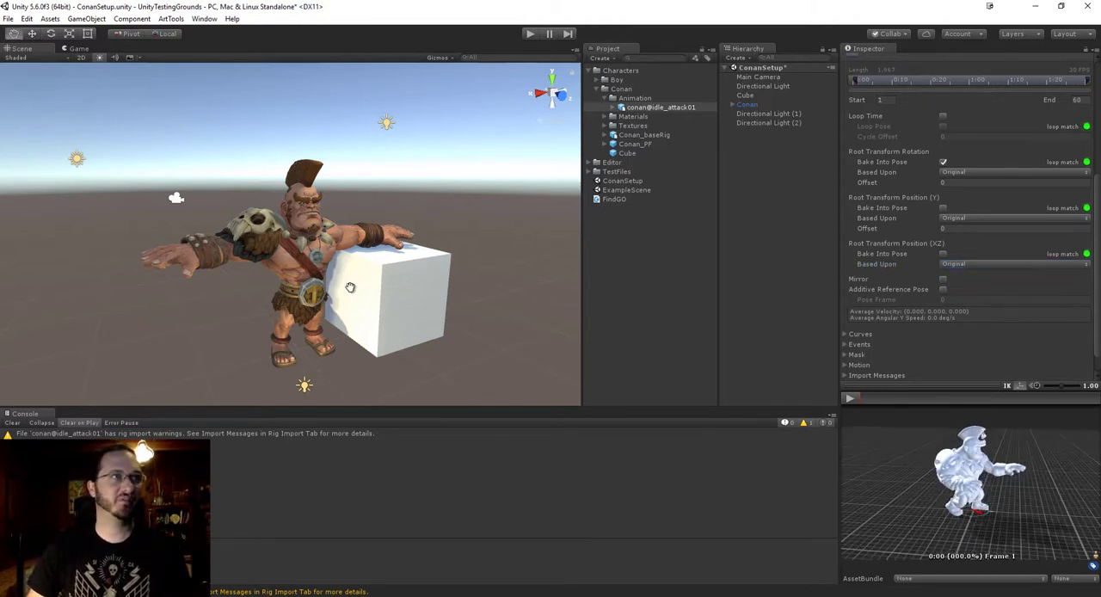
alt+drag(321, 314, 306, 271)
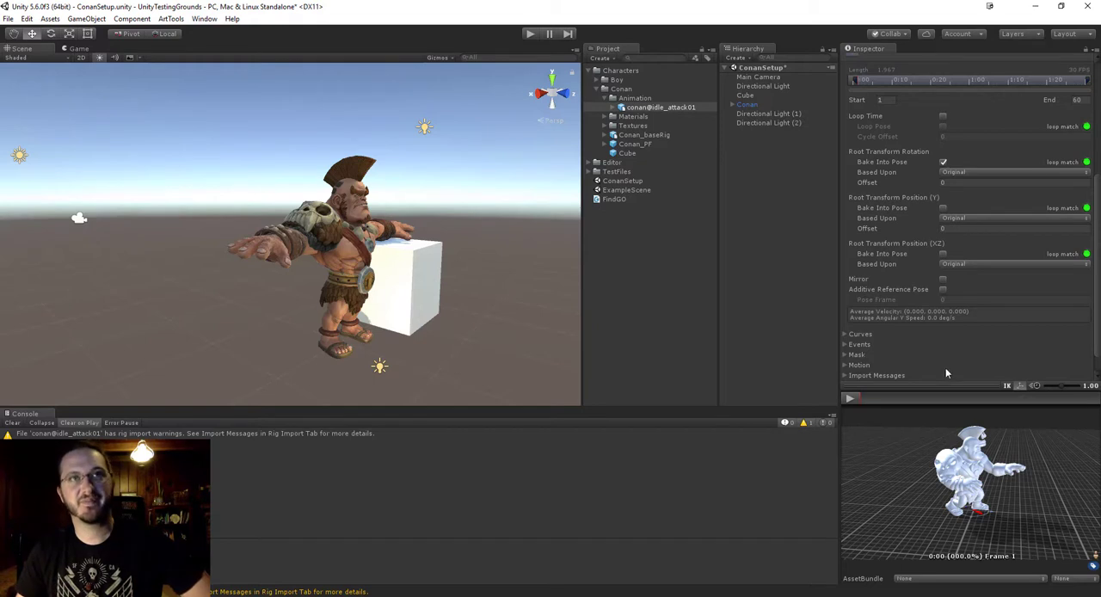
Enable Bake Into Pose for Root Transform Position (XZ), keep Position (Y) based upon Original, and apply the Animations settings.
click(943, 254)
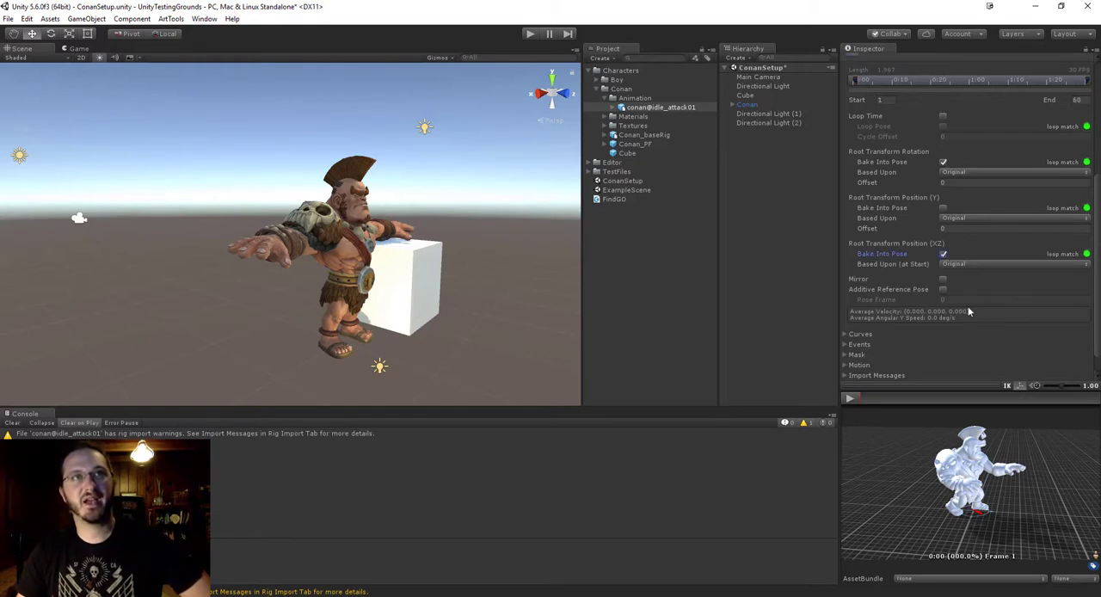
click(946, 220)
click(973, 231)
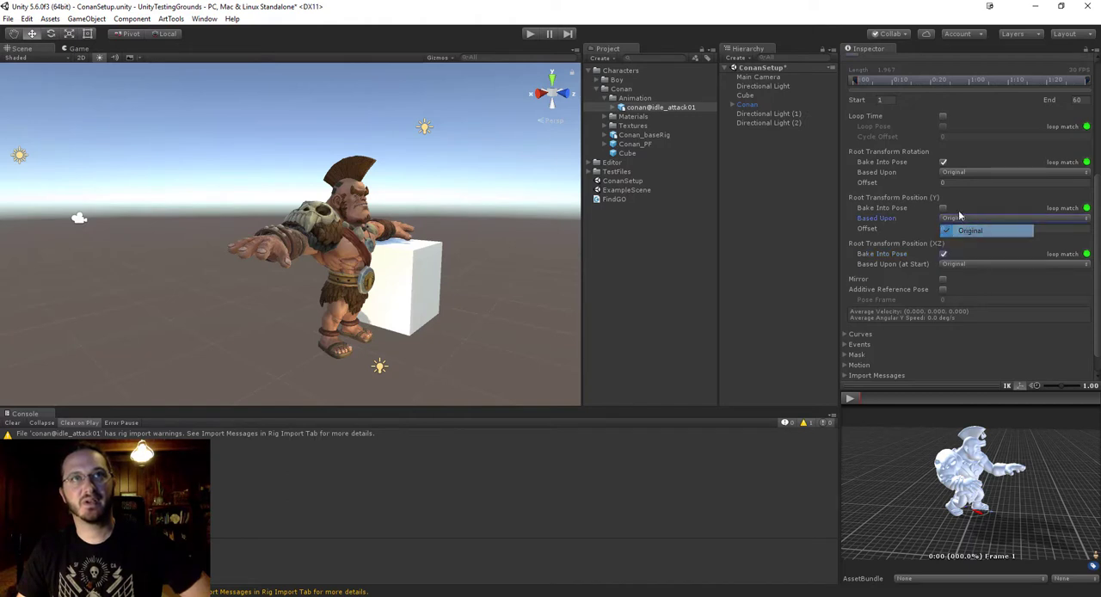
scroll(913, 293, up, 5)
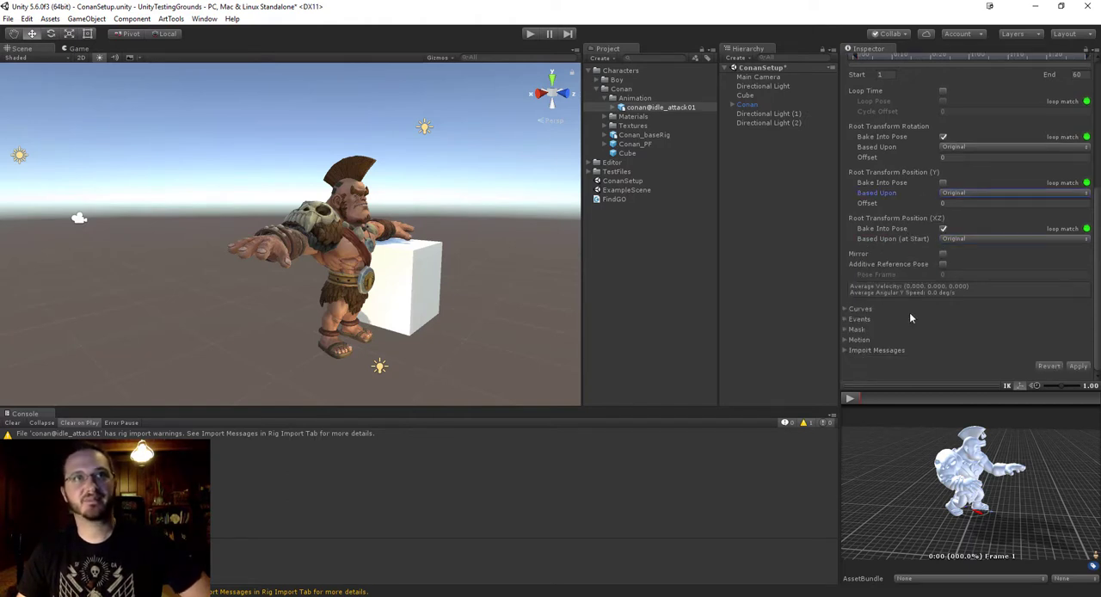
scroll(915, 308, down, 5)
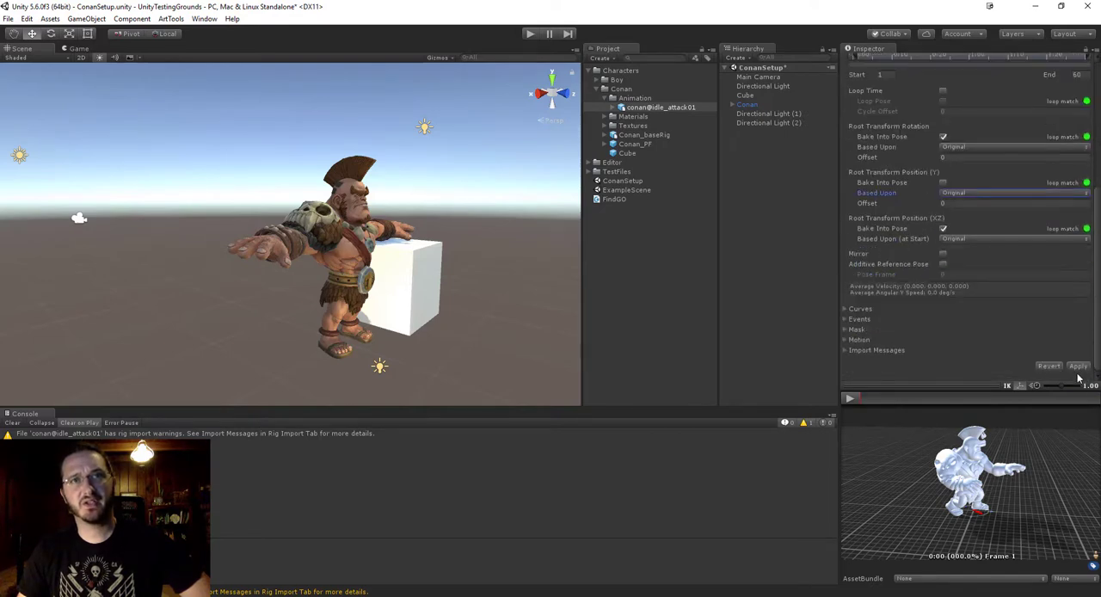
click(1077, 366)
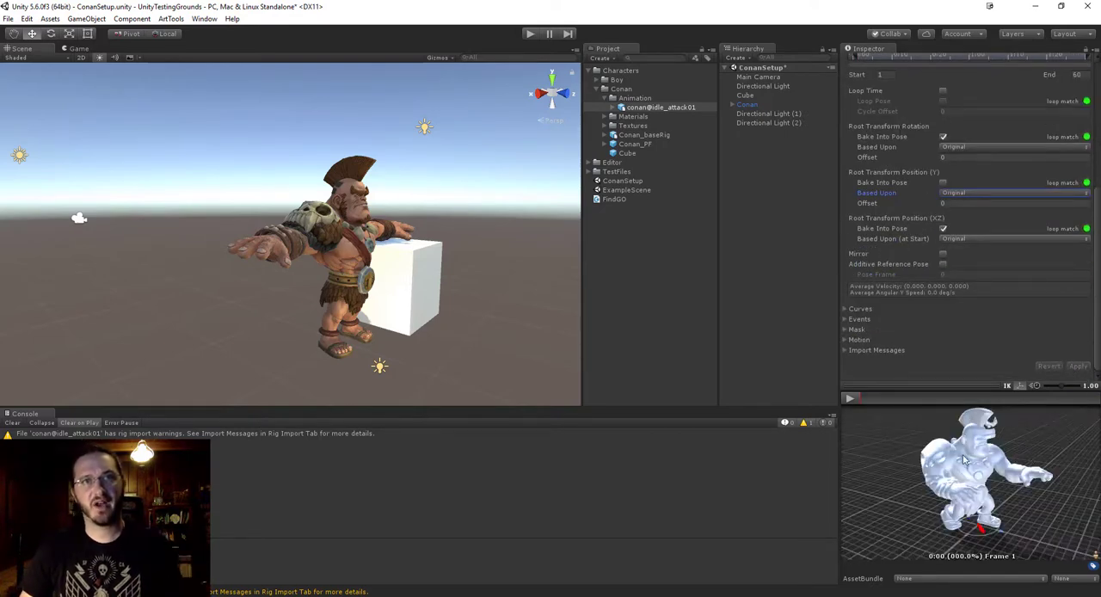
Examine Conan's pose in the preview from several angles and check the clip name in the Animations import settings.
drag(964, 460, 912, 499)
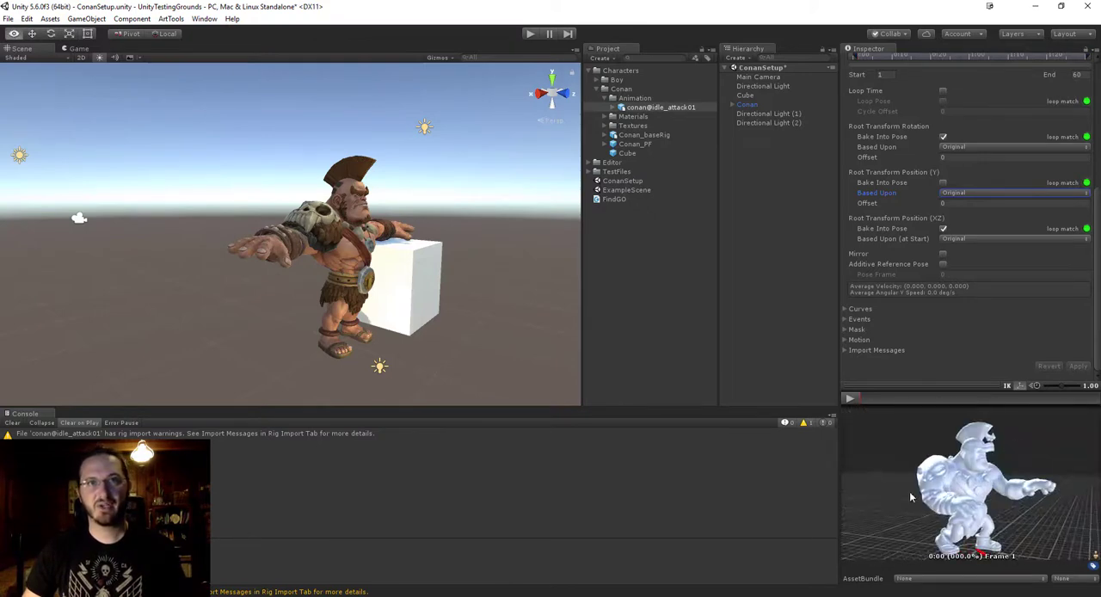
alt+right_drag(912, 499, 851, 540)
alt+drag(851, 541, 997, 488)
alt+right_drag(997, 488, 897, 516)
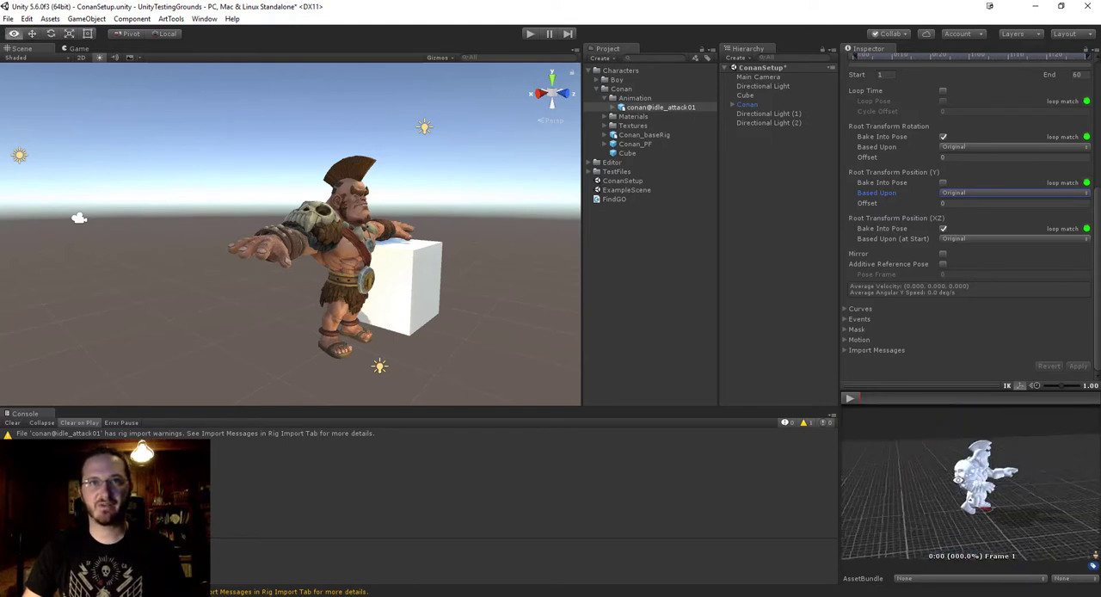
alt+drag(896, 516, 877, 520)
scroll(944, 274, up, 5)
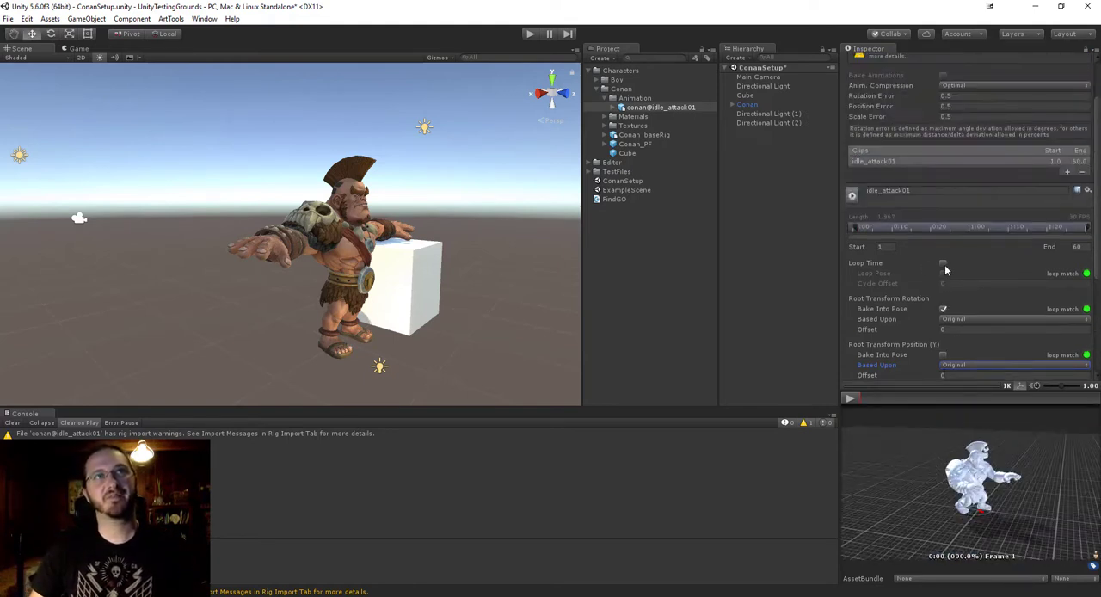
scroll(896, 193, up, 2)
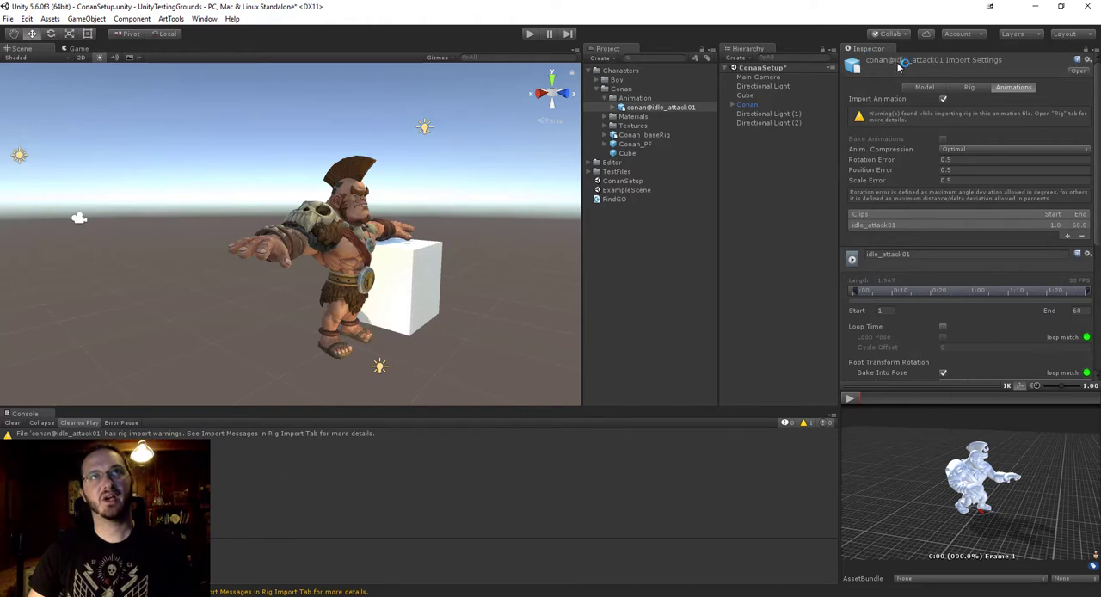
click(912, 255)
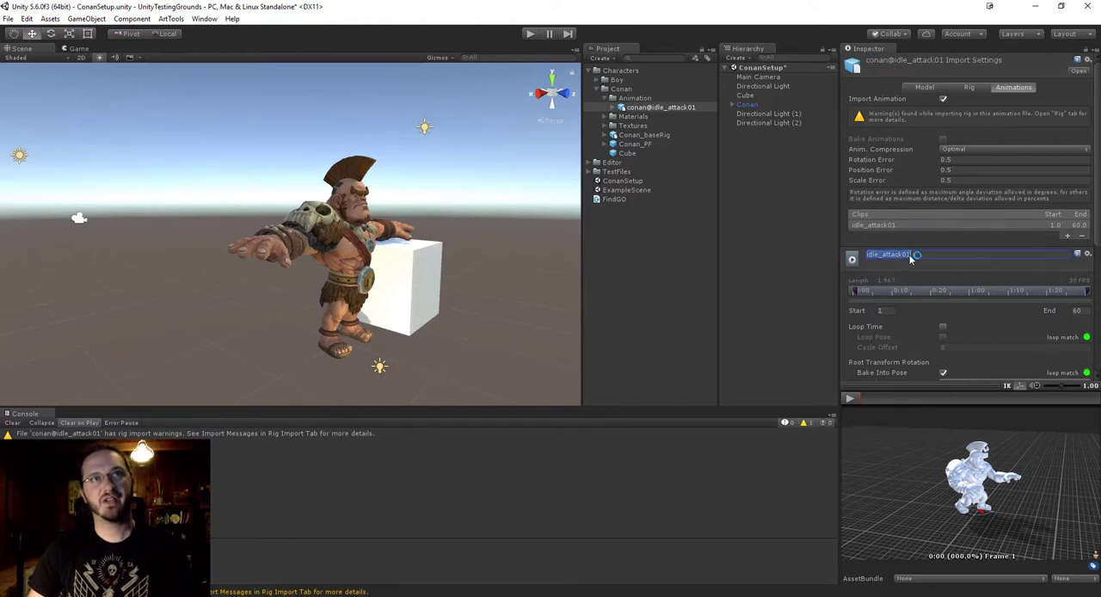
click(922, 255)
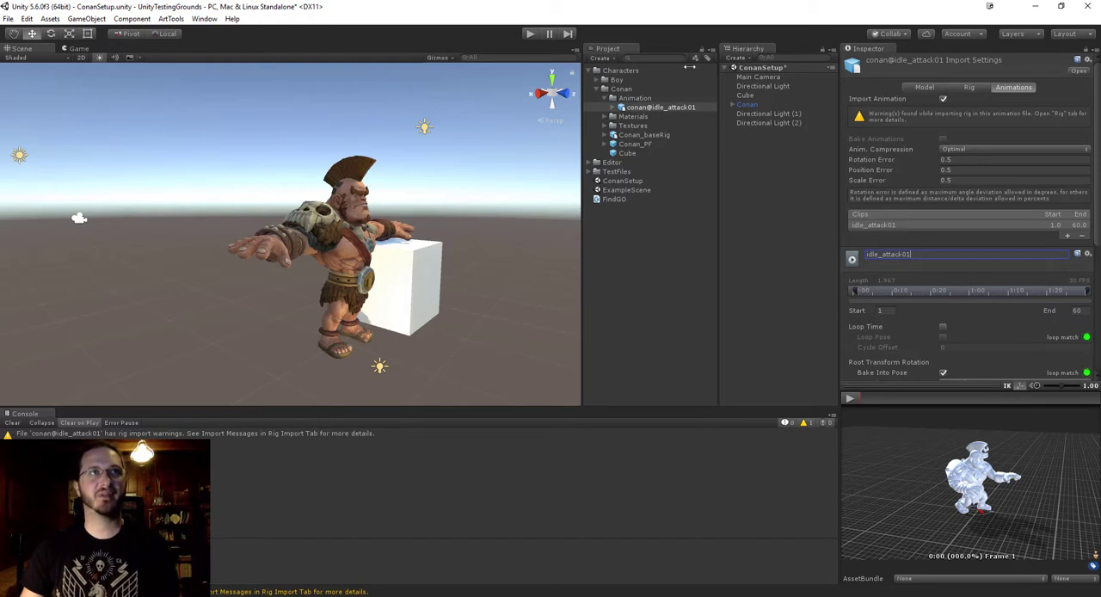
Inspect the idle_attack01 clip contained in conan@idle_attack01, and collapse the FBX asset again.
click(665, 109)
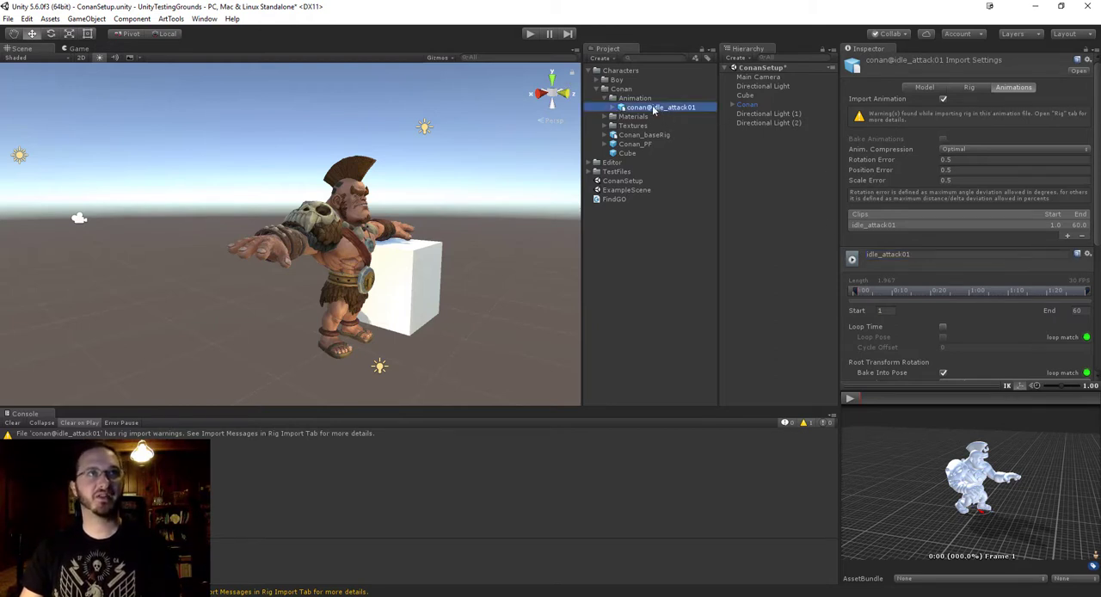
click(612, 108)
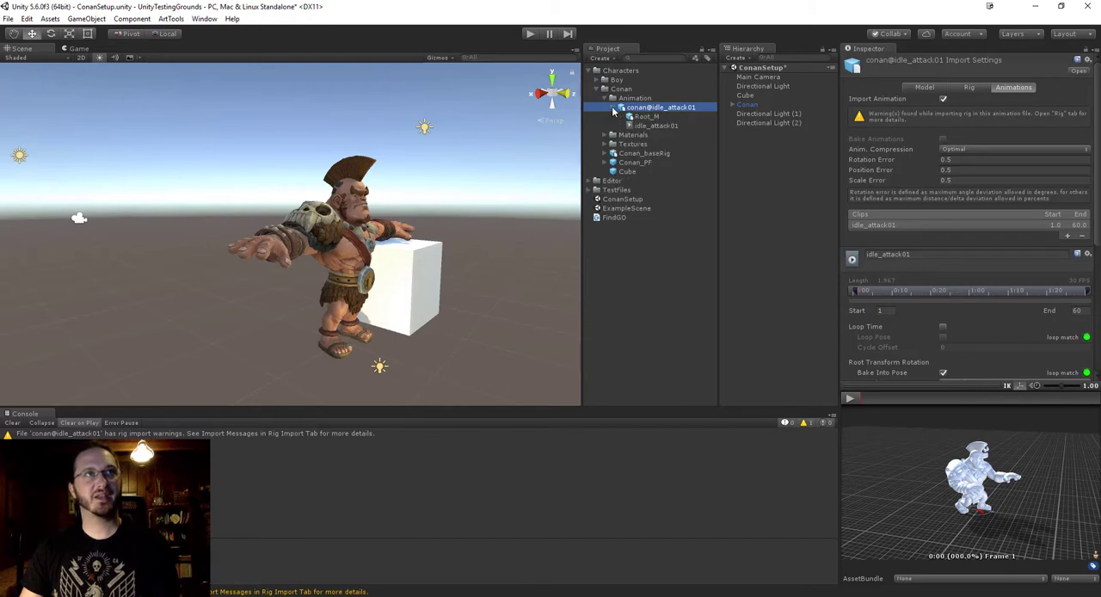
click(657, 126)
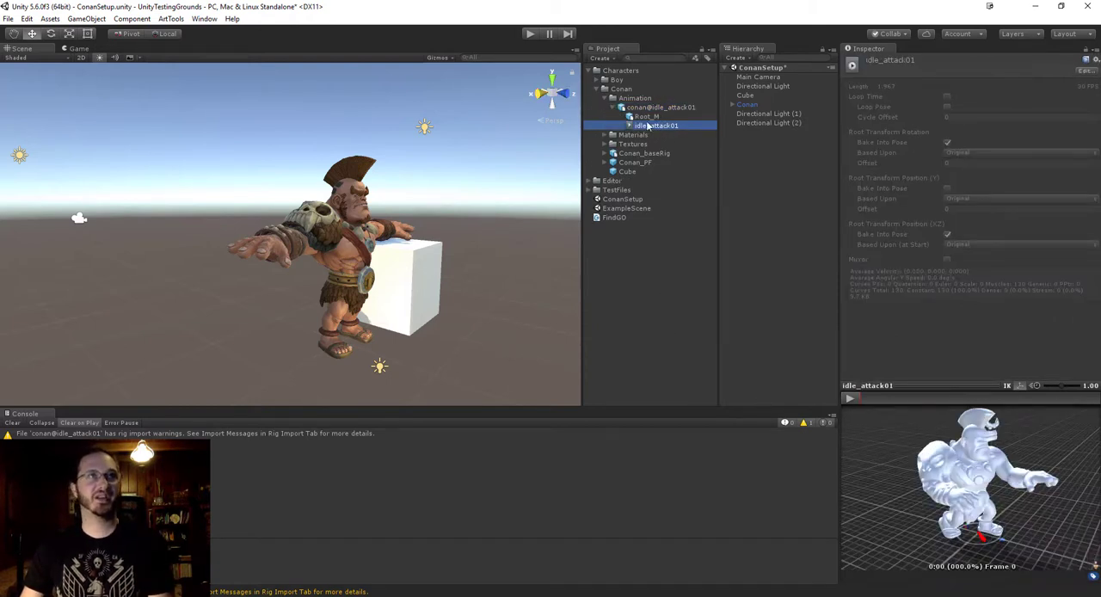
alt+middle_drag(438, 245, 454, 253)
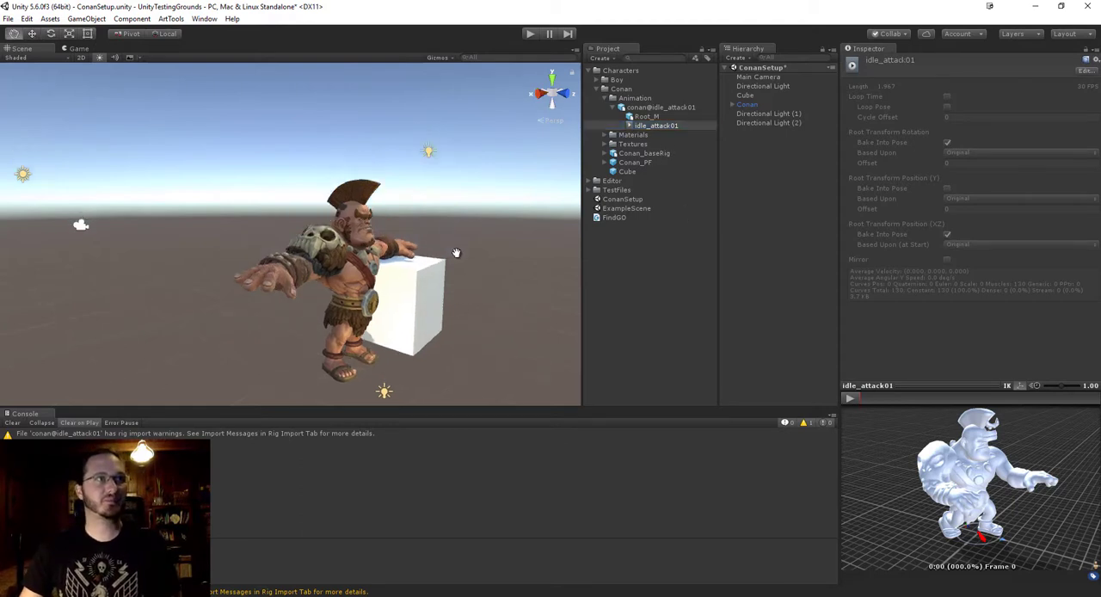
alt+drag(525, 232, 502, 228)
click(656, 106)
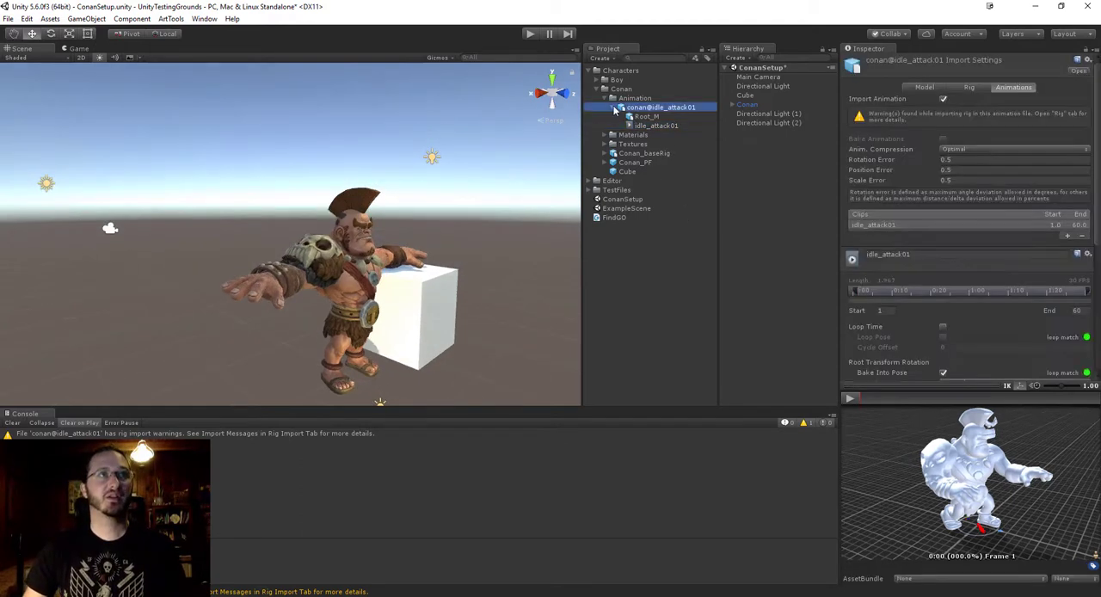
click(614, 106)
Create an Animator Controller named Conan_Controller in Conan's Animation folder.
alt+drag(465, 258, 485, 295)
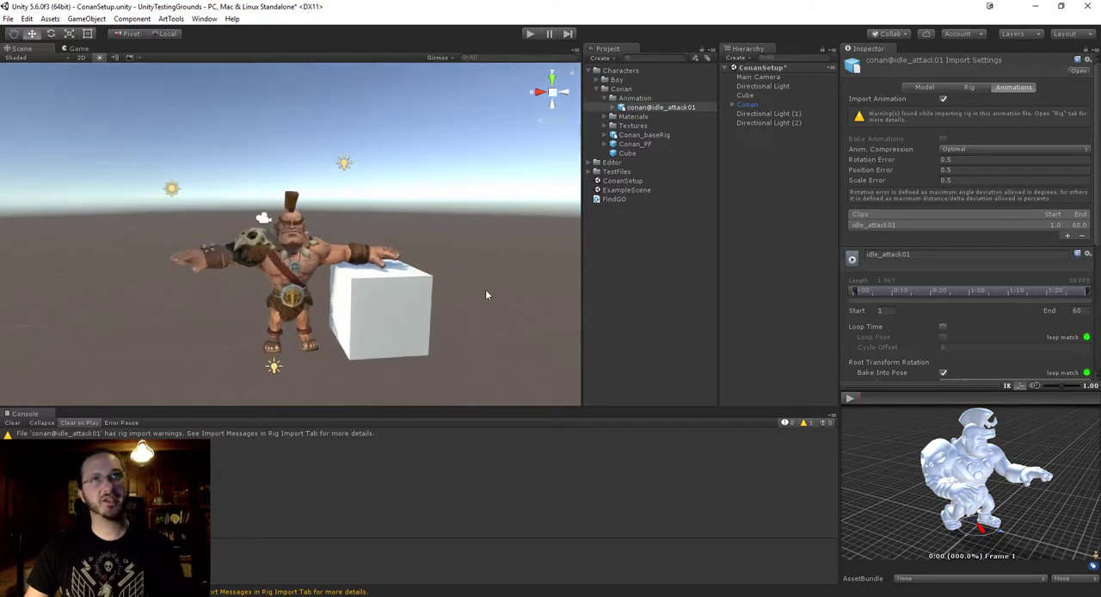
click(635, 98)
right_click(633, 98)
click(620, 263)
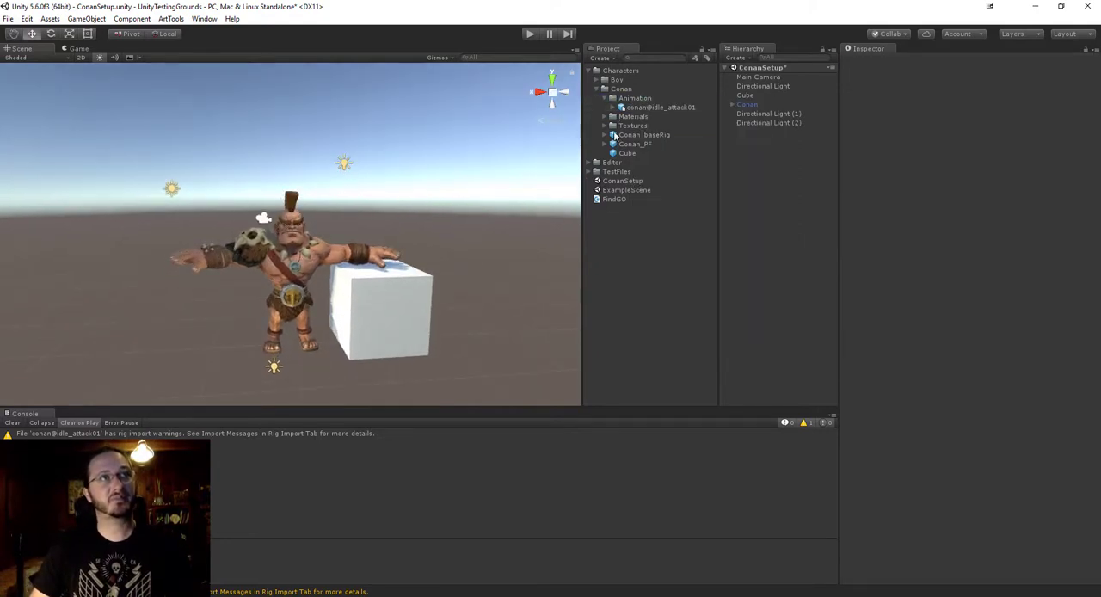
click(616, 99)
right_click(609, 101)
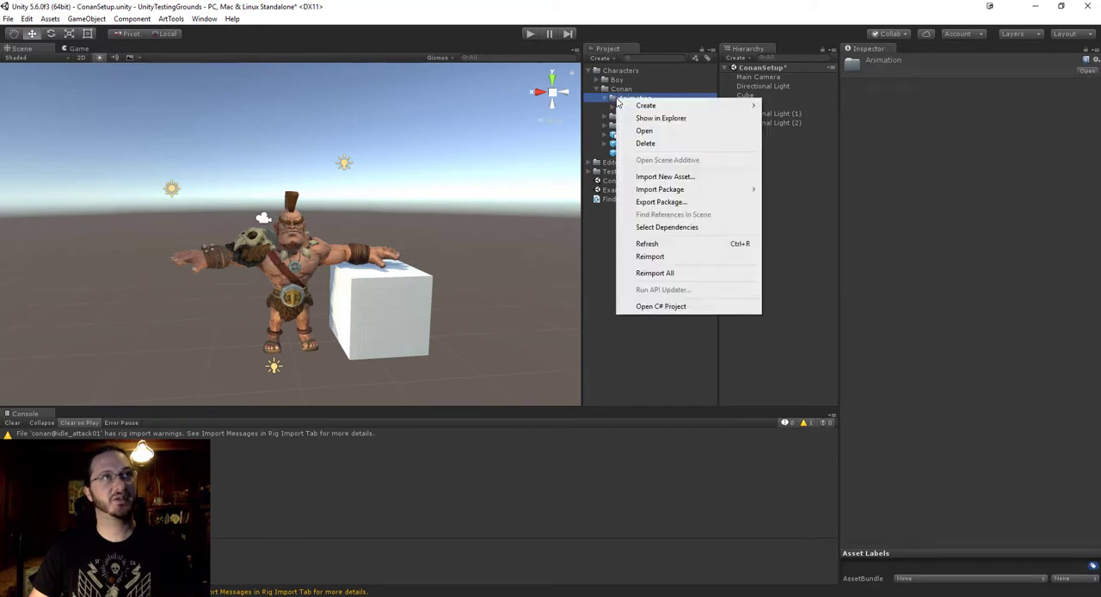
mouse_move(670, 110)
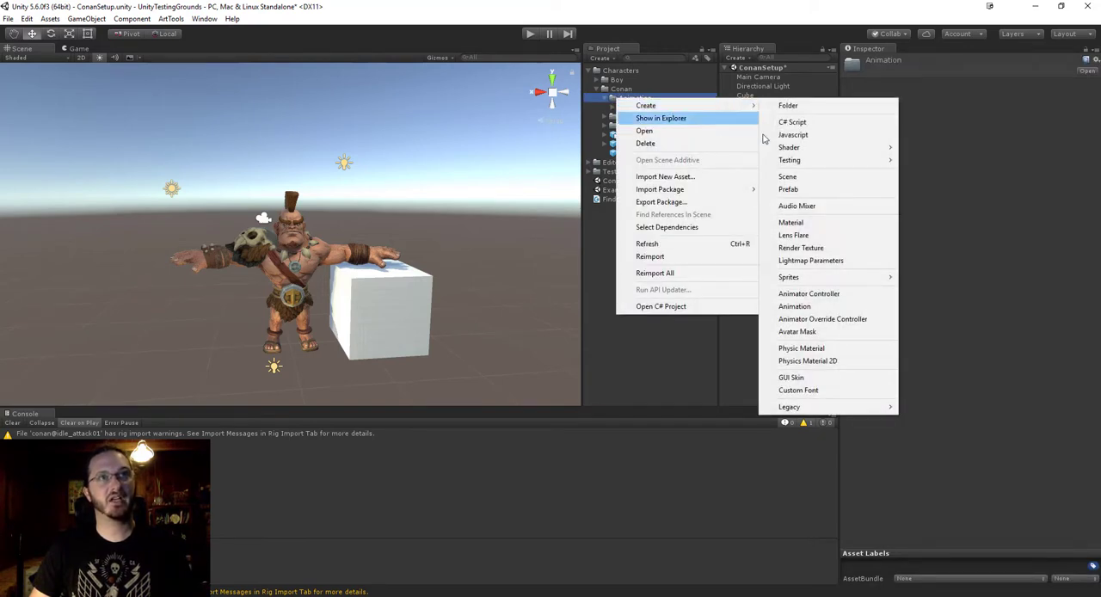
click(808, 293)
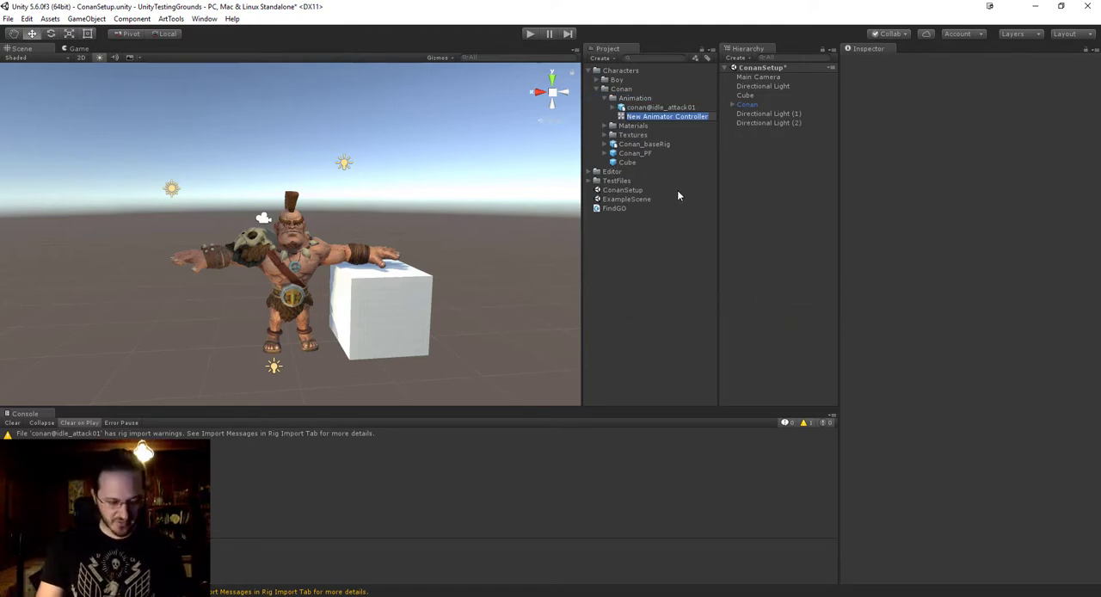
text(C)
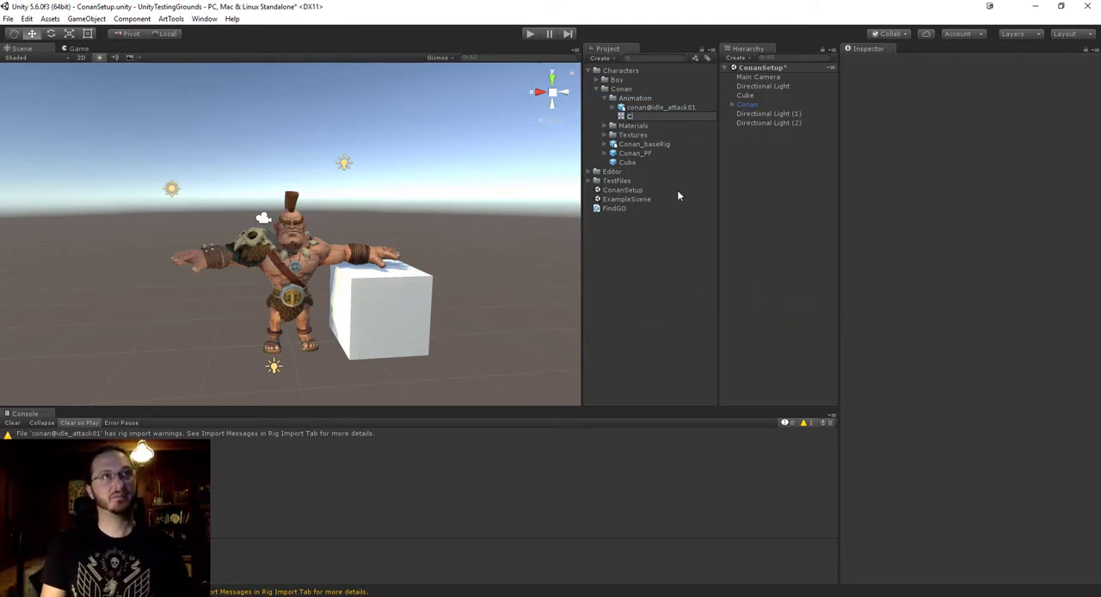
text(onan_Controller)
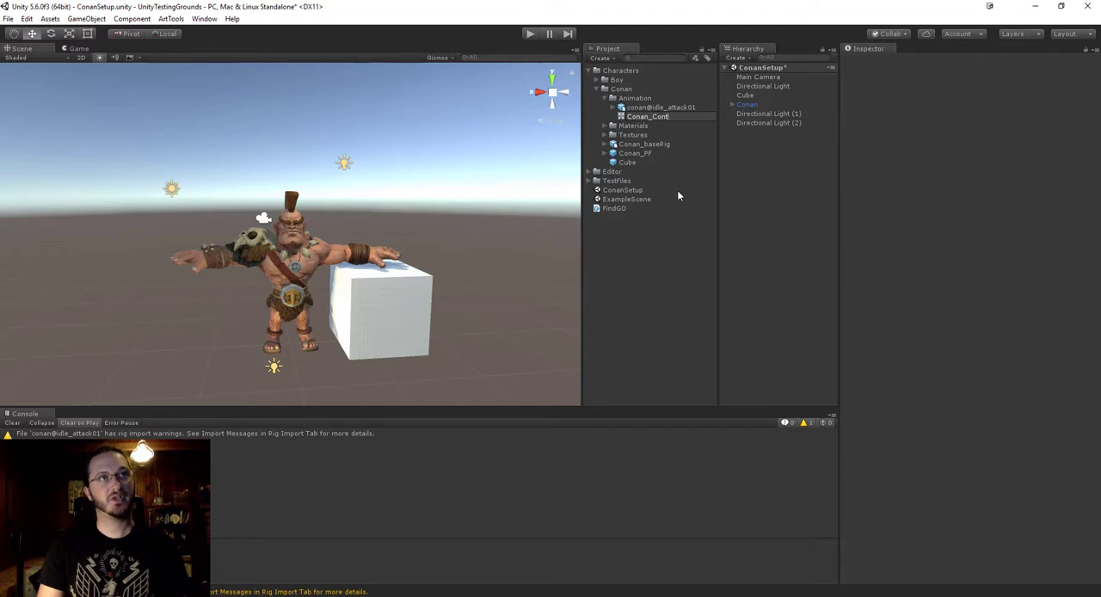
key(Return)
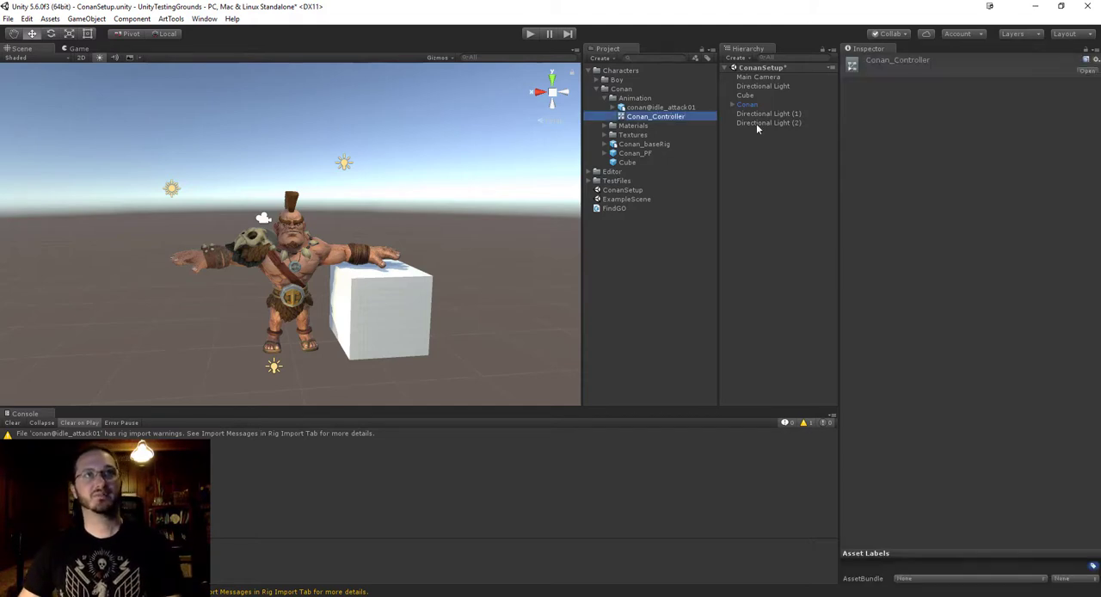
Open Conan_Controller in a floating Animator window placed clear of the Animation folder's assets.
double_click(634, 119)
drag(138, 48, 287, 248)
drag(238, 76, 624, 218)
alt+drag(275, 203, 372, 228)
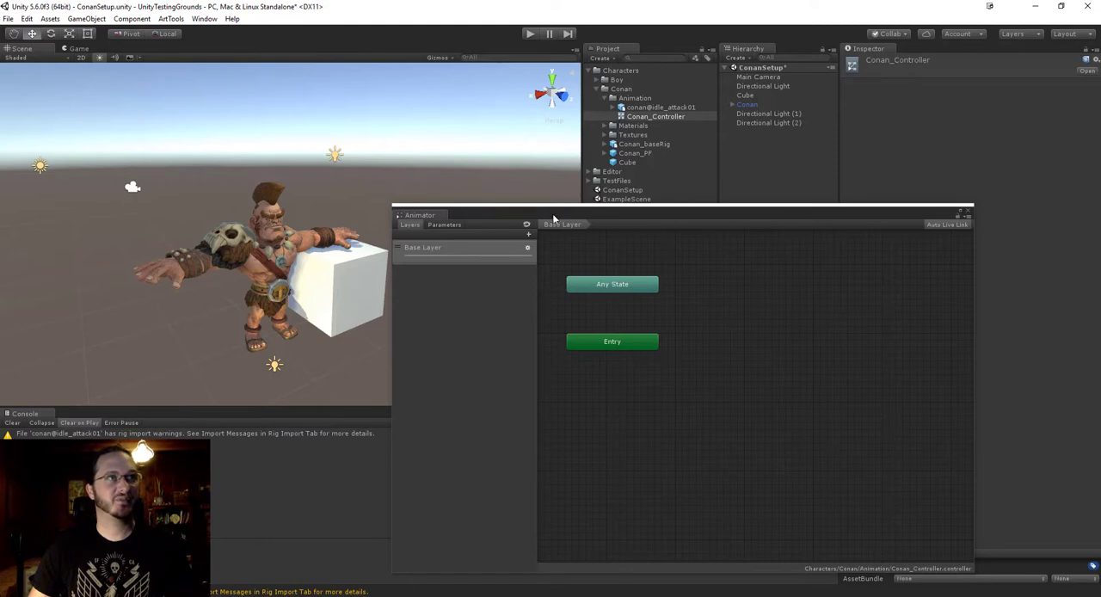
mouse_move(553, 218)
mouse_down()
mouse_move(519, 235)
mouse_move(547, 220)
mouse_up()
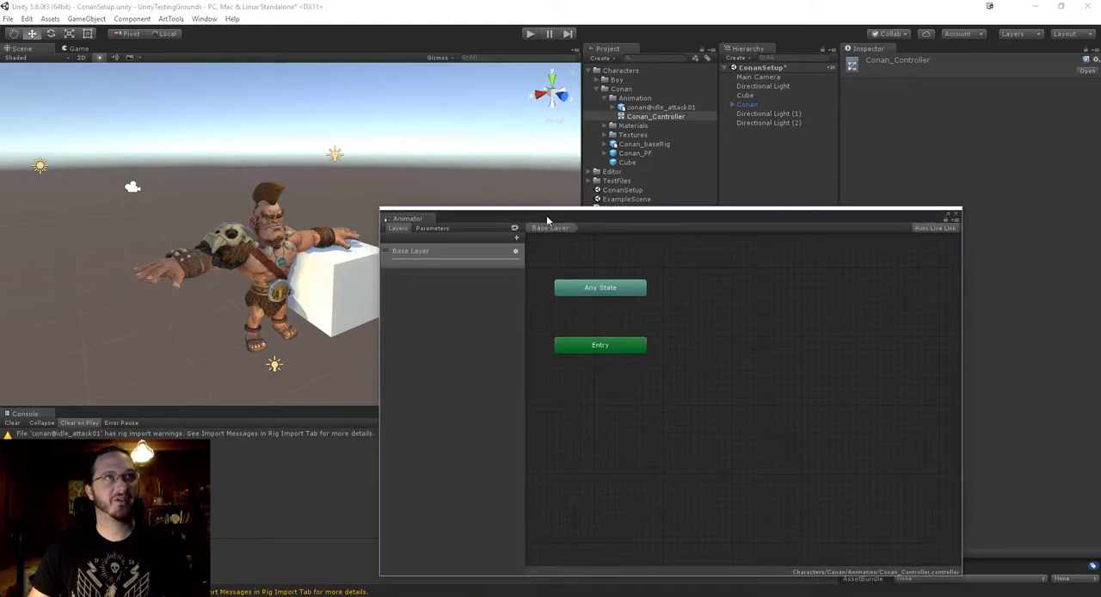
Add the idle_attack01 clip from conan@idle_attack01 to the controller's Base Layer as a state.
click(613, 108)
drag(794, 226, 725, 324)
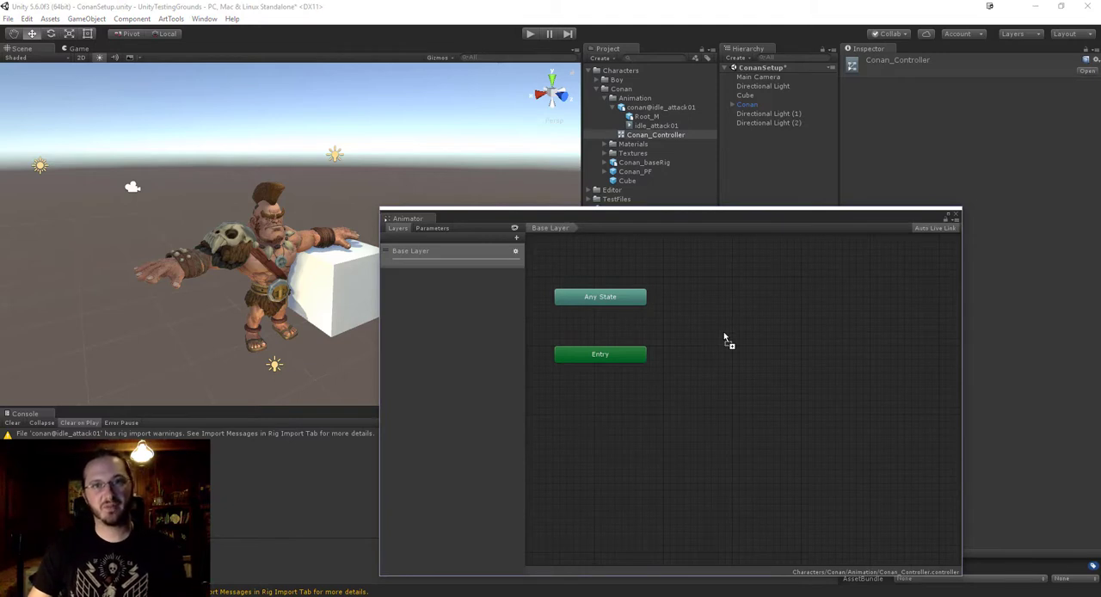
drag(722, 338, 722, 337)
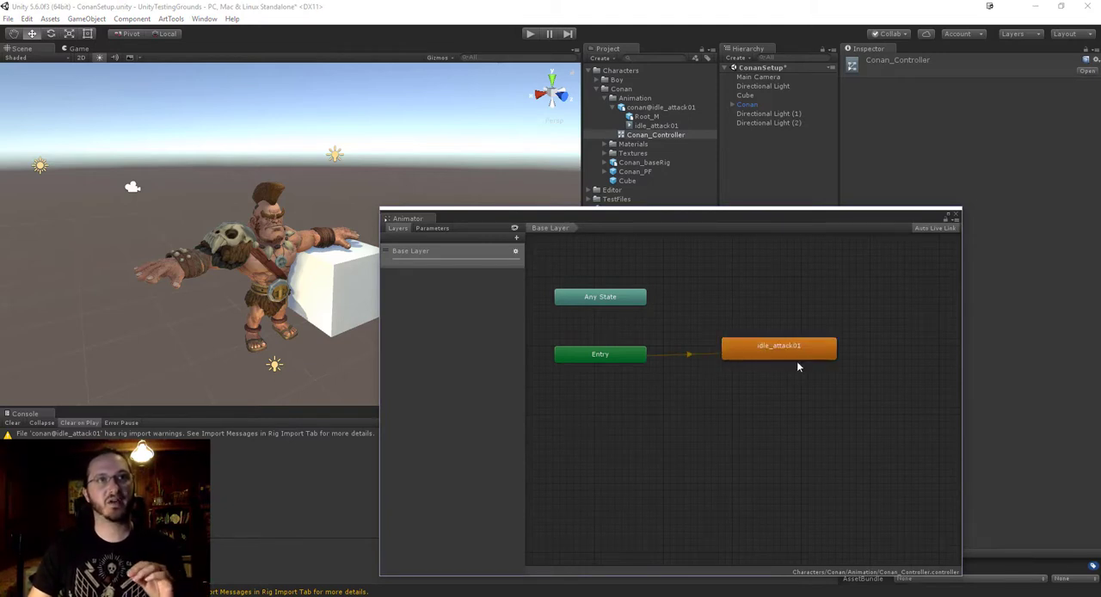
Reposition the idle_attack01 state diagonally below the Entry node and show its motion settings.
click(740, 340)
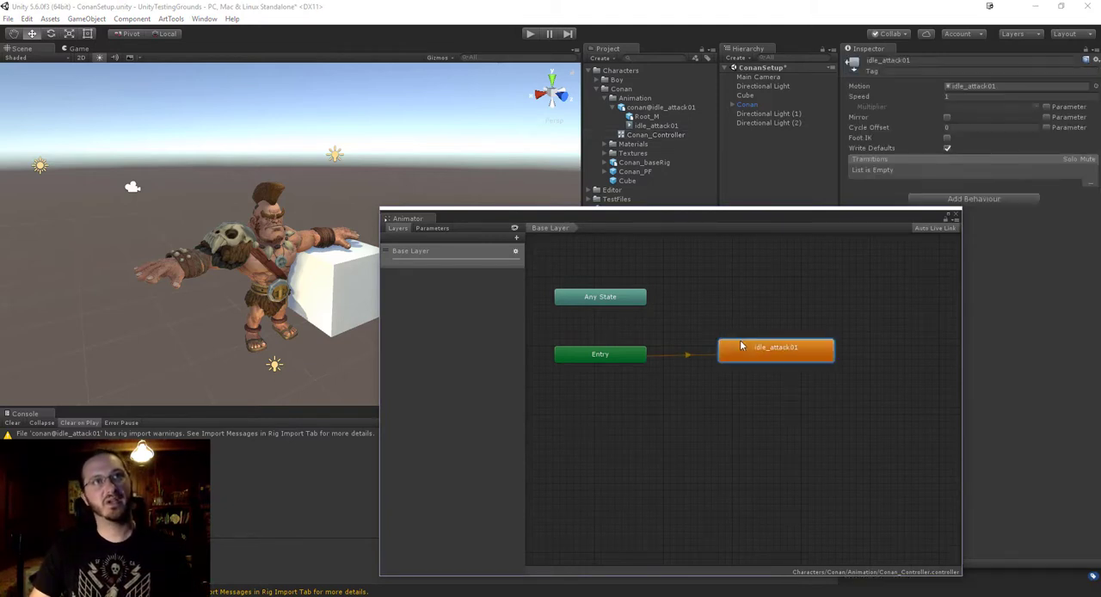
right_click(741, 343)
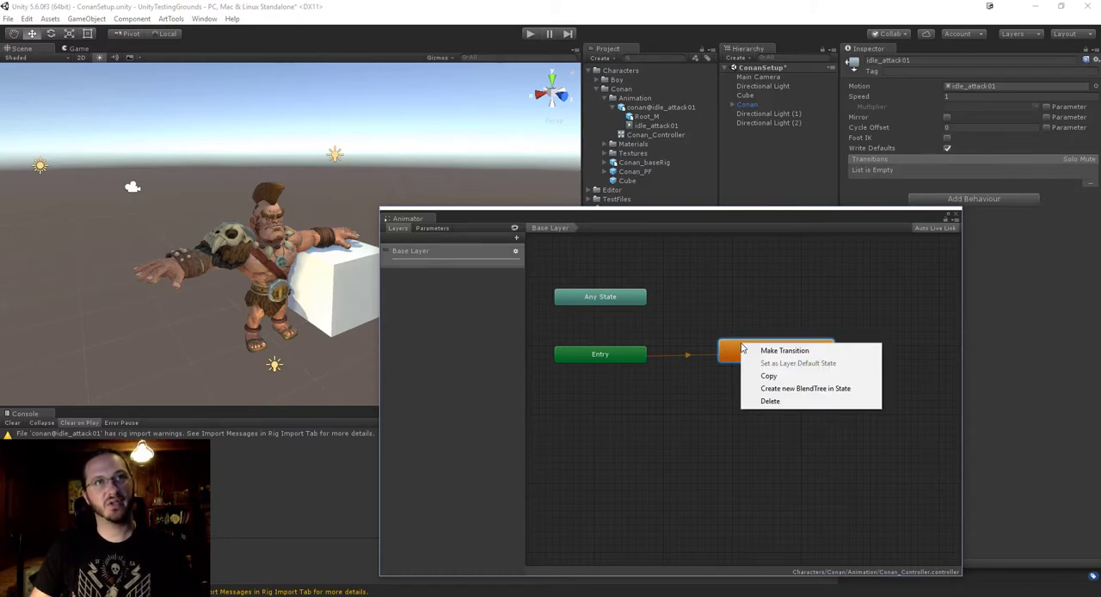
click(725, 422)
drag(762, 342, 711, 407)
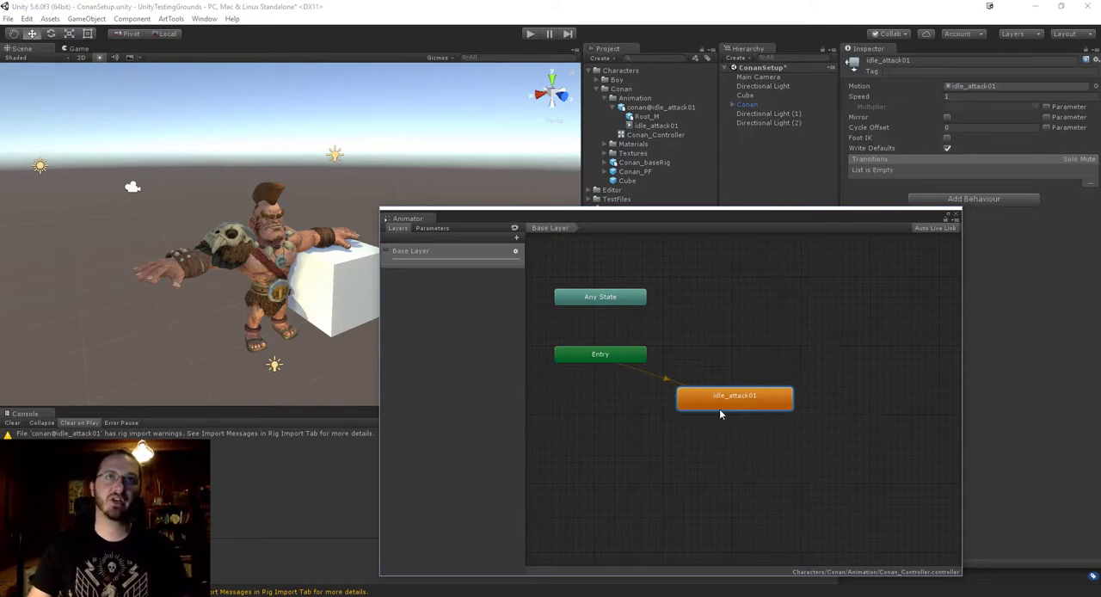
drag(820, 225, 762, 225)
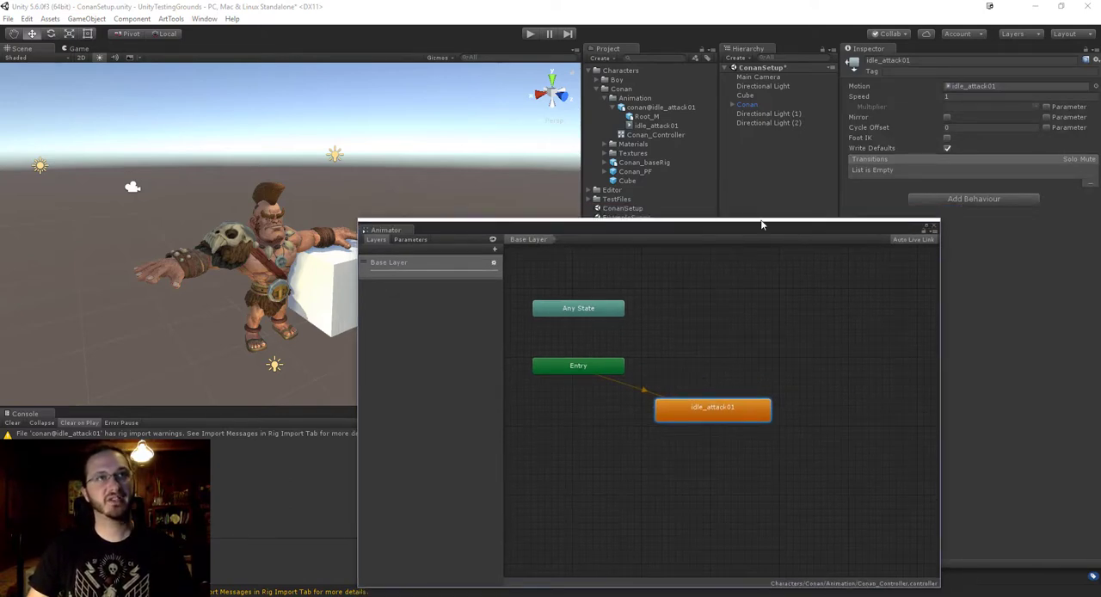
click(725, 450)
click(748, 410)
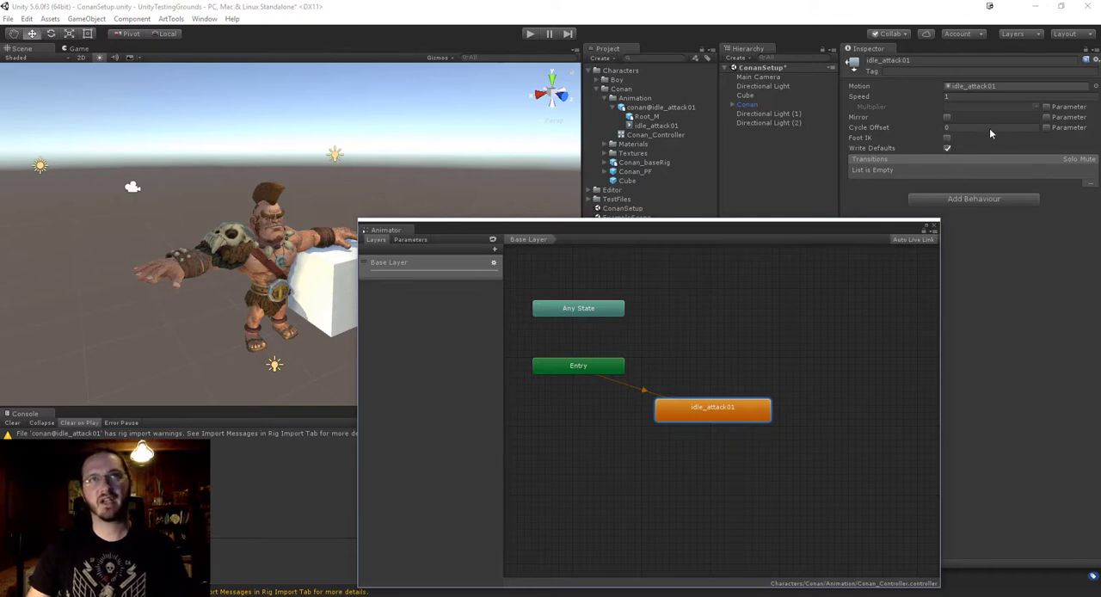
Shrink the floating Animator window and close it.
drag(708, 230, 778, 209)
drag(422, 197, 562, 229)
drag(699, 229, 661, 212)
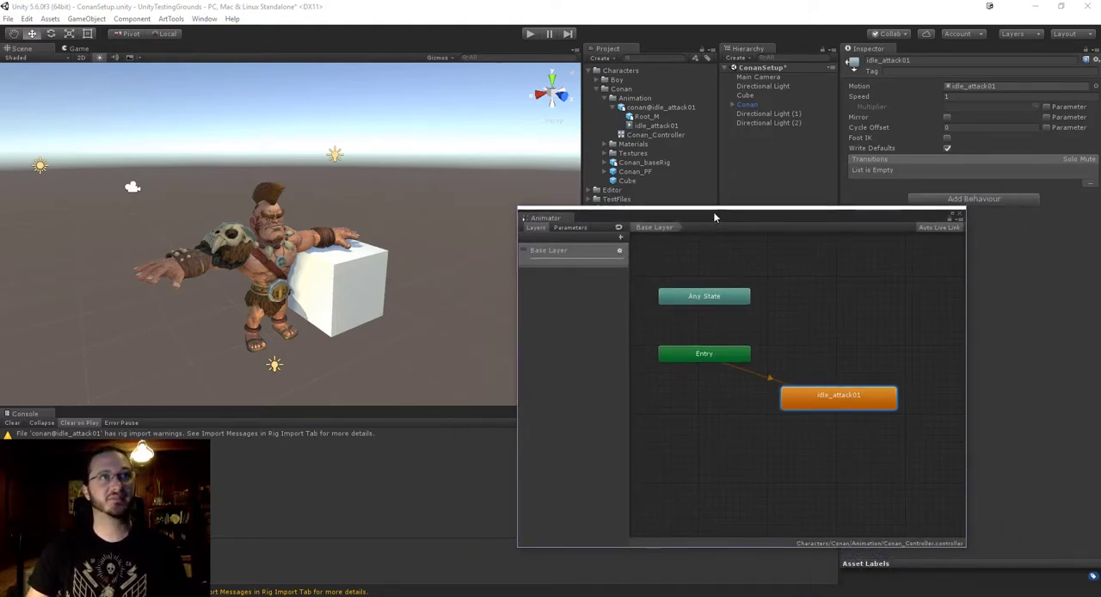
drag(714, 212, 560, 218)
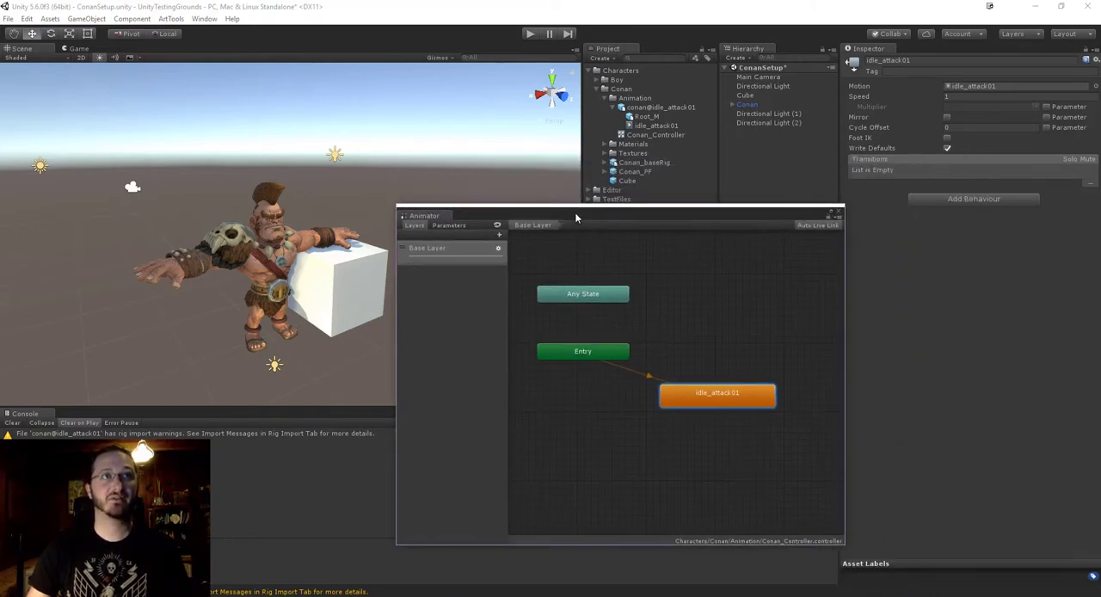
click(837, 214)
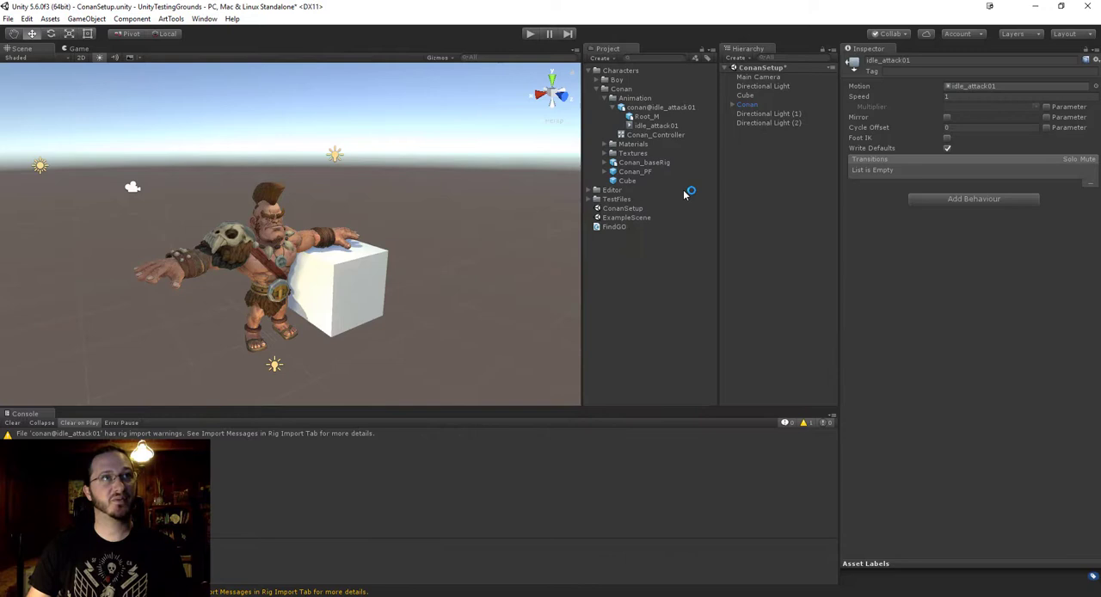
Move the Conan instance to the end of the scene hierarchy and check the Animator component on Conan_PF.
click(636, 172)
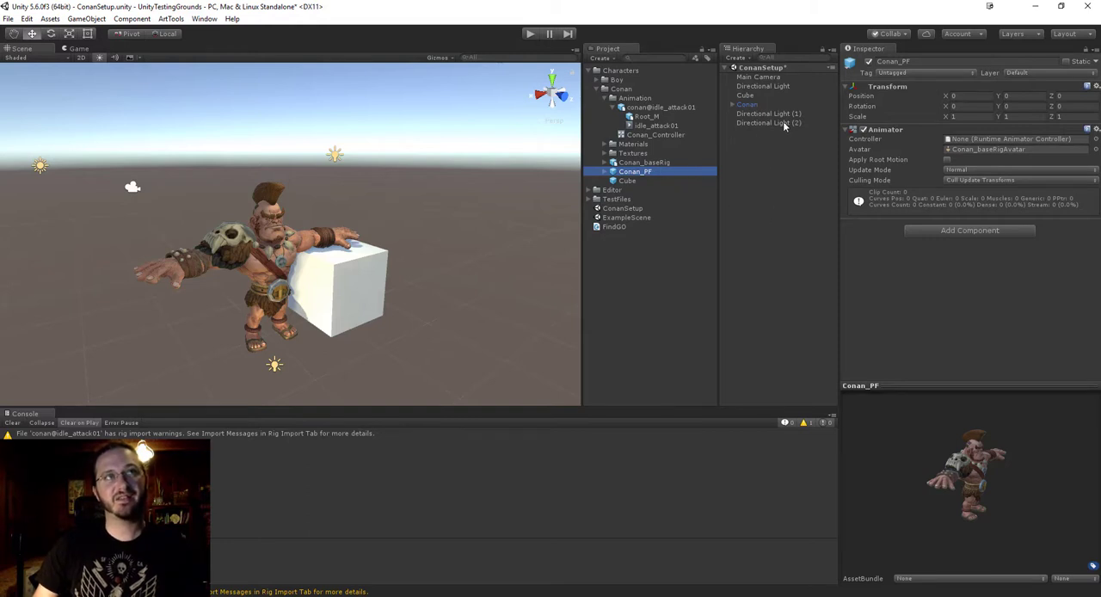
click(747, 105)
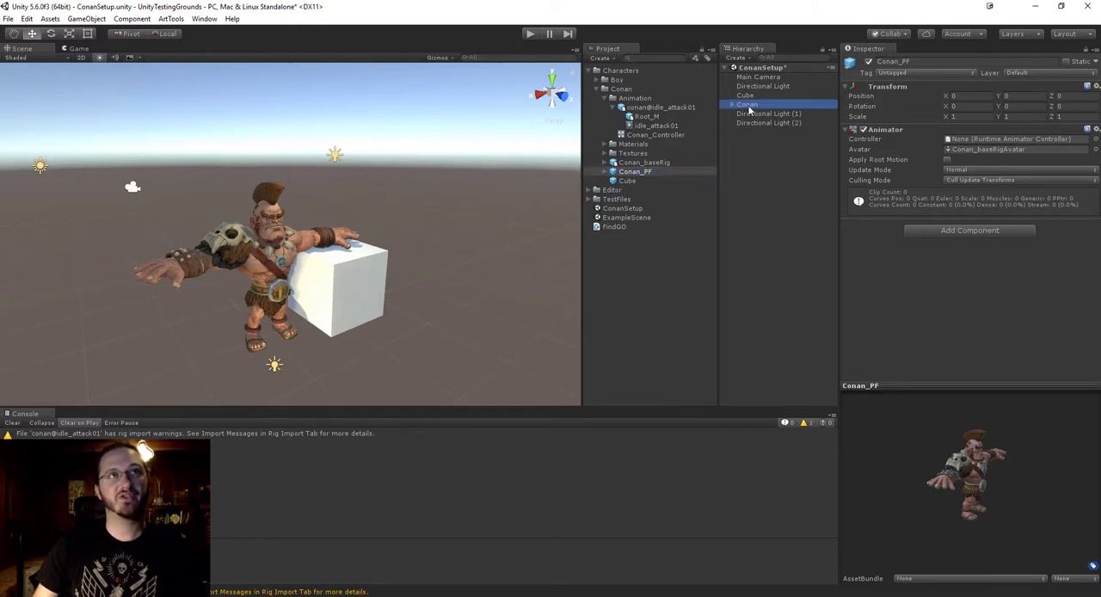
drag(748, 107, 765, 162)
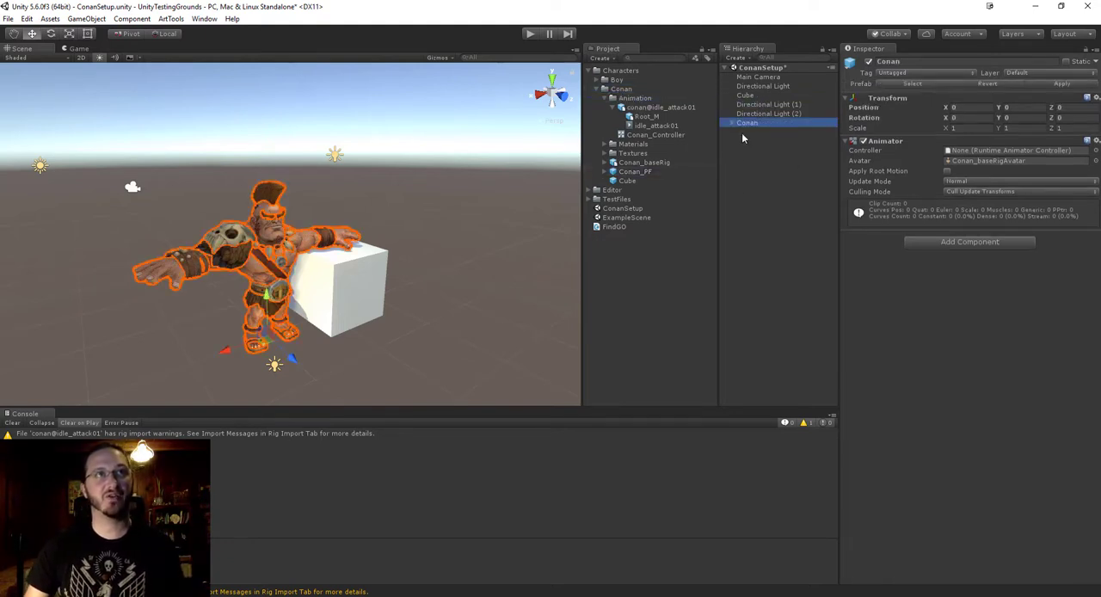
click(749, 212)
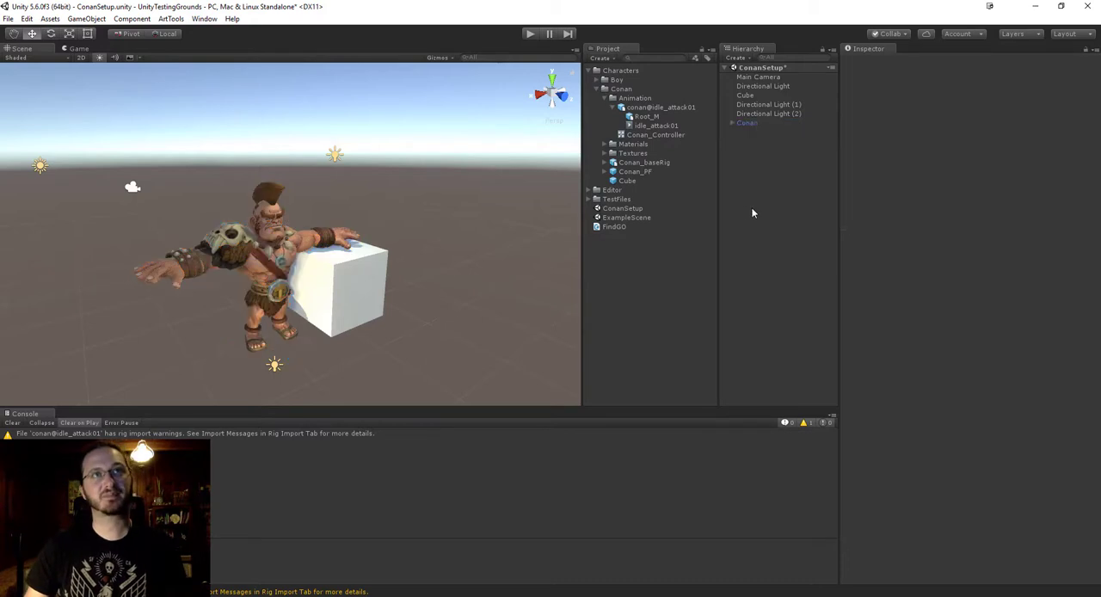
click(638, 172)
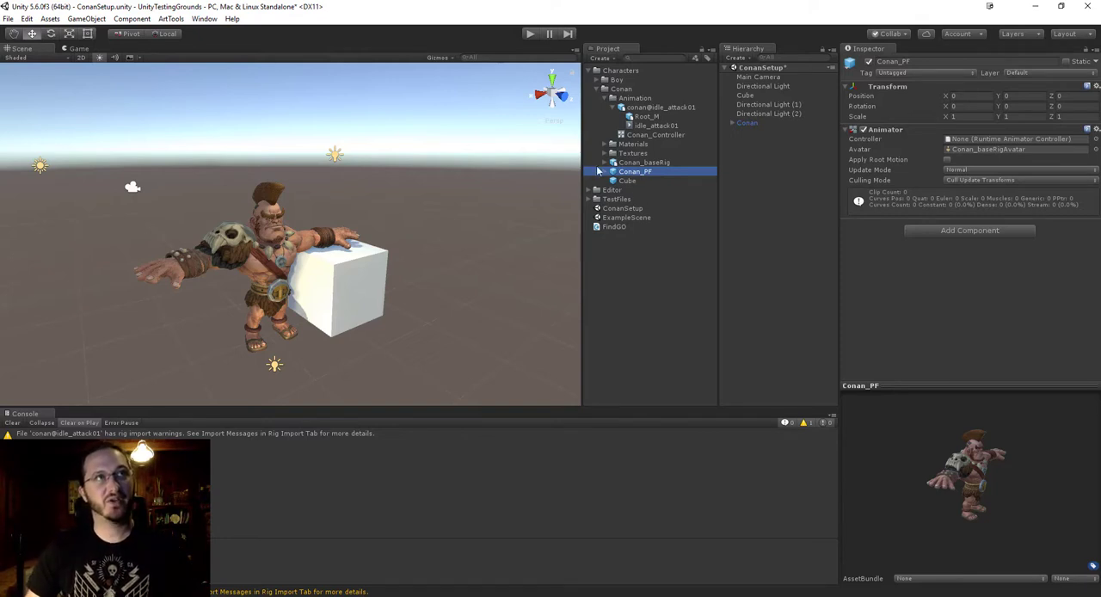
Add the Conan_baseRig model to the scene and move it along X to -3.2, beside the cube.
click(654, 164)
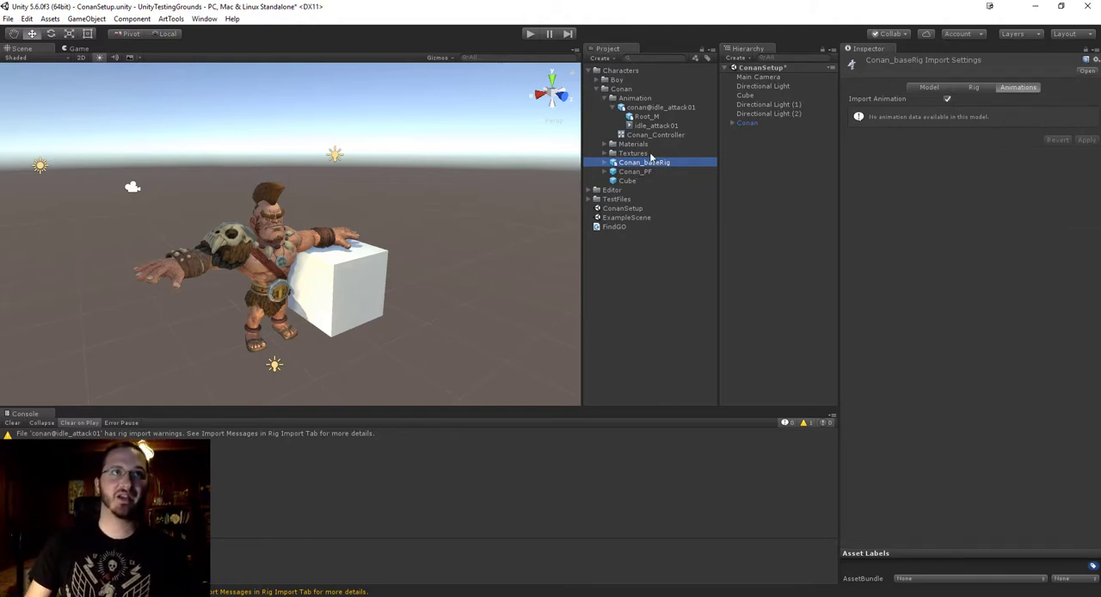
drag(647, 168, 786, 214)
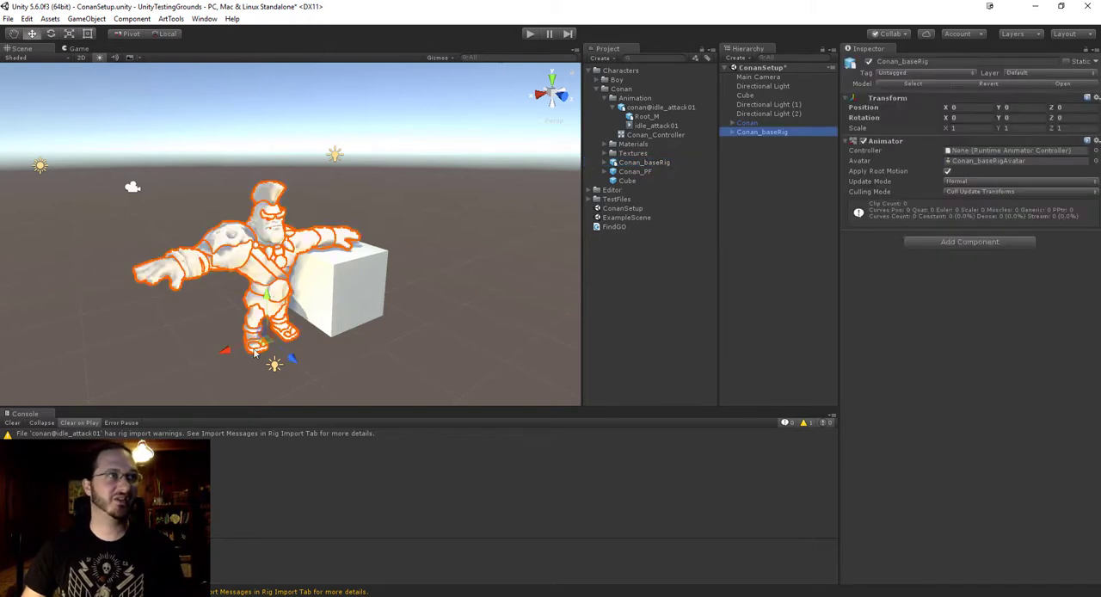
drag(230, 356, 444, 269)
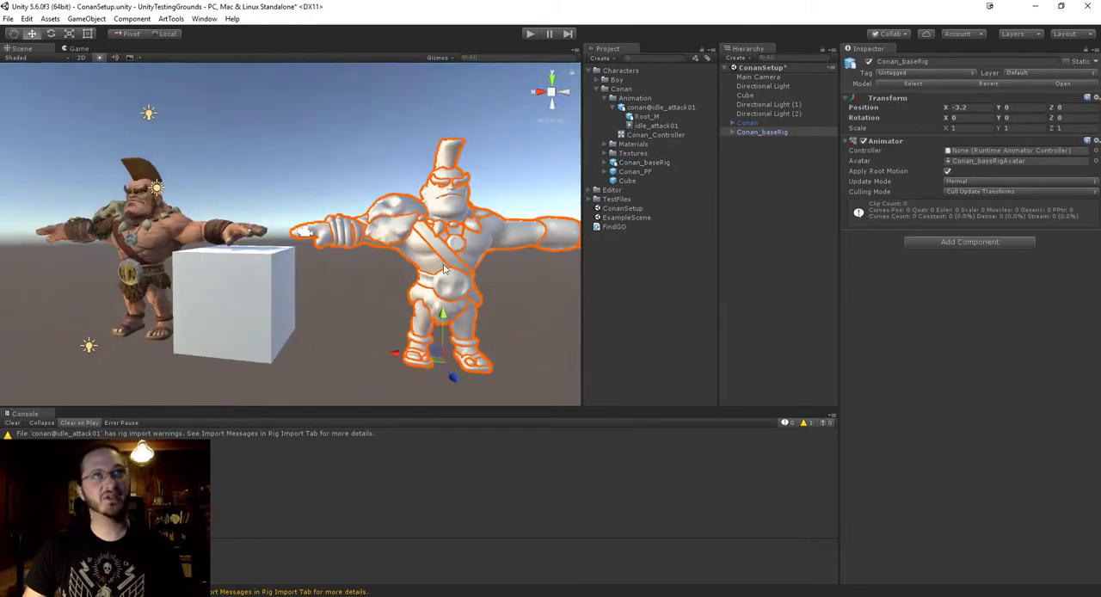
Inspect the AnkletL child mesh of Conan_baseRig and delete the Conan_baseRig object from the scene.
click(732, 132)
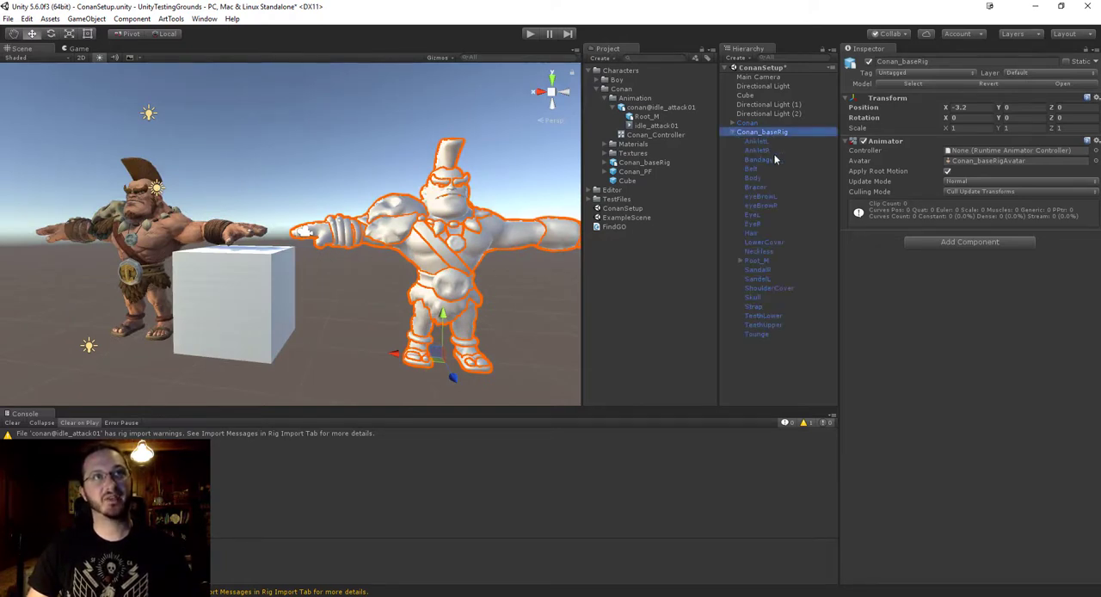
click(760, 141)
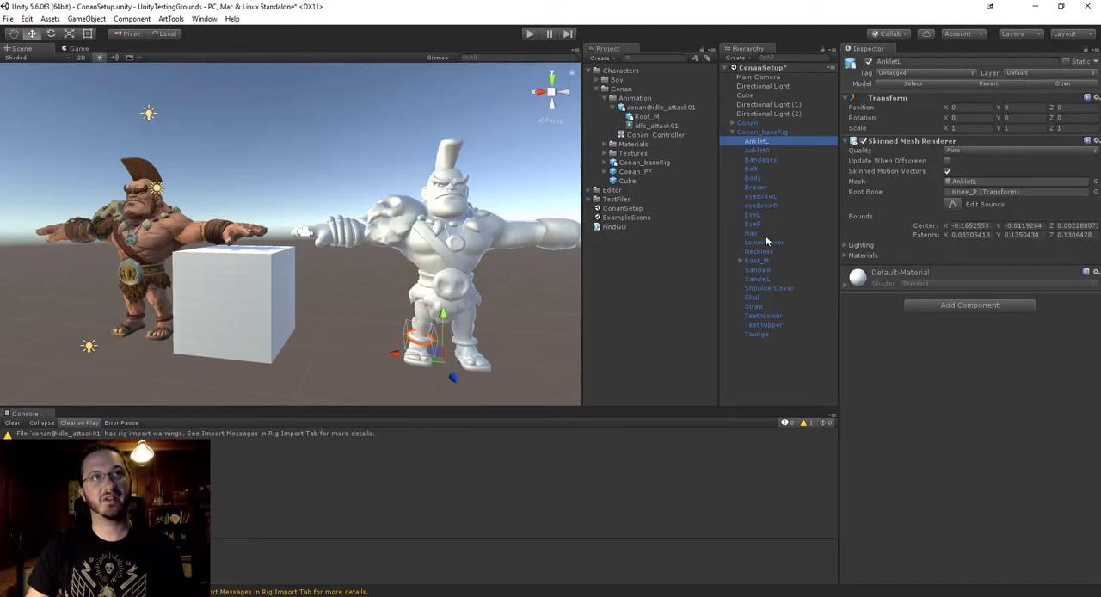
click(752, 133)
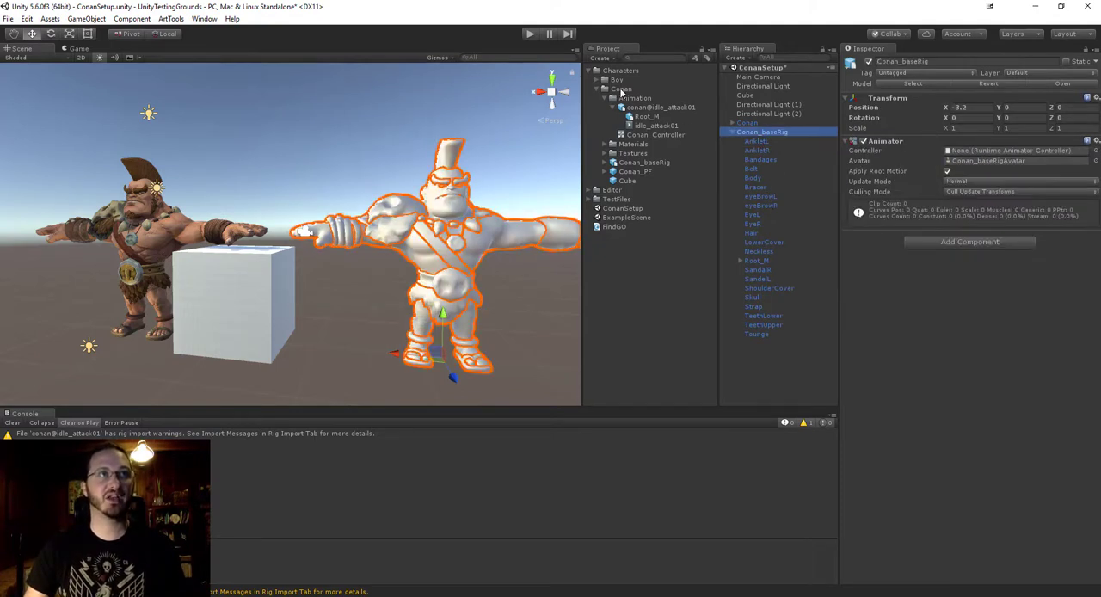
right_click(748, 132)
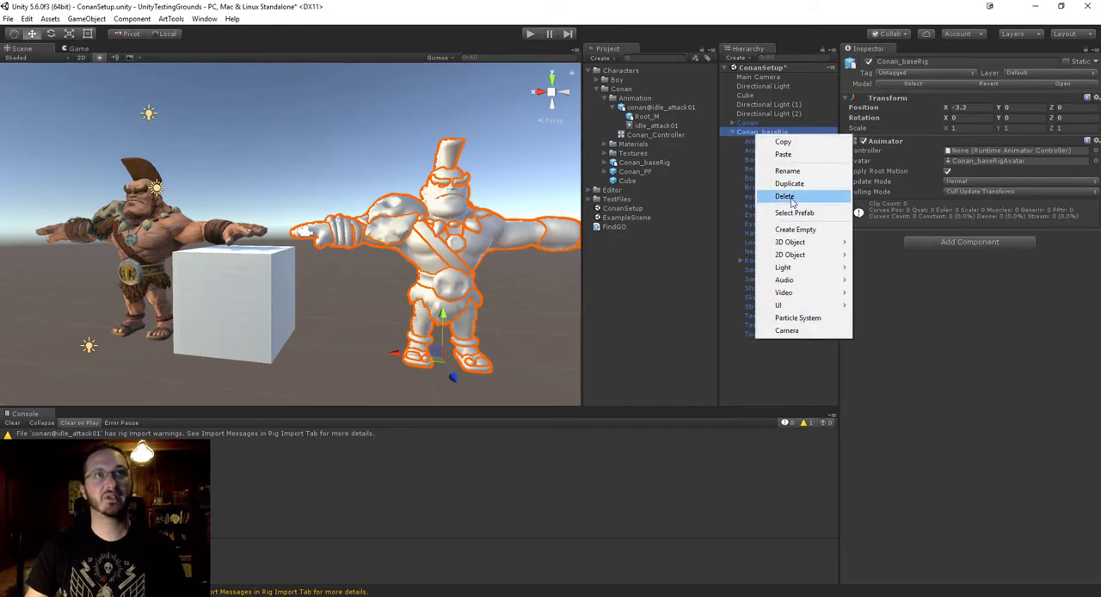
click(778, 195)
Assign Conan_Controller as the Controller of the Conan instance's Animator component.
drag(752, 131, 723, 253)
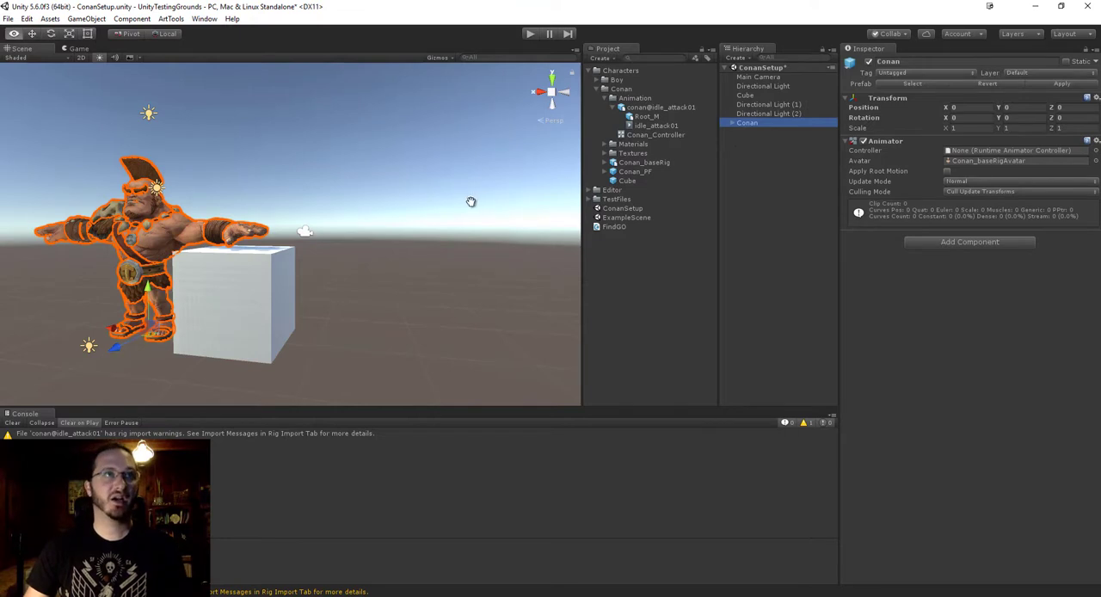
alt+drag(471, 202, 425, 236)
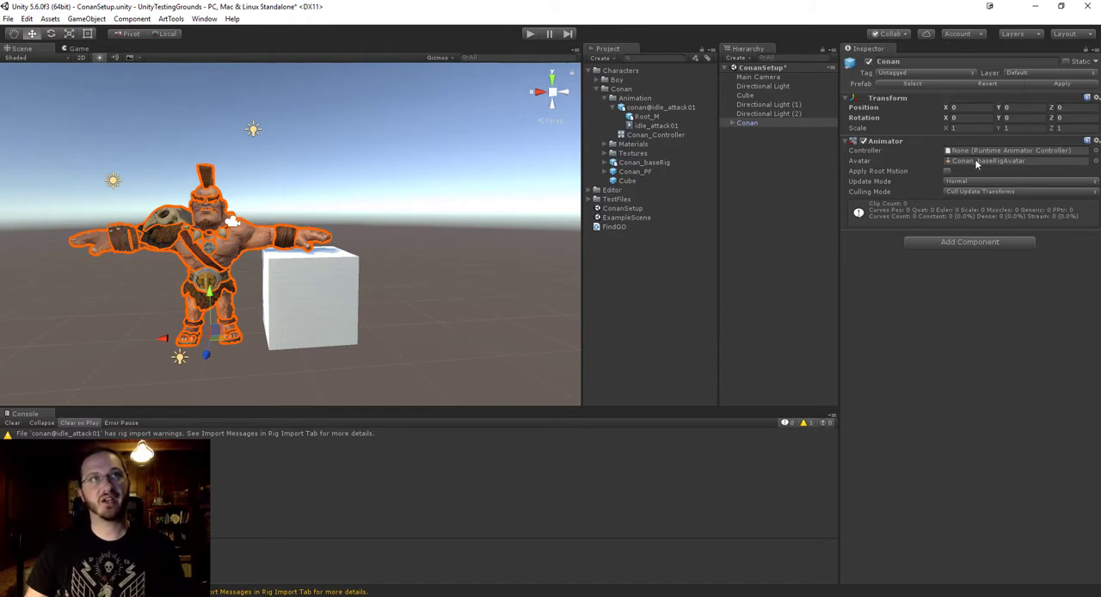
drag(660, 127, 983, 152)
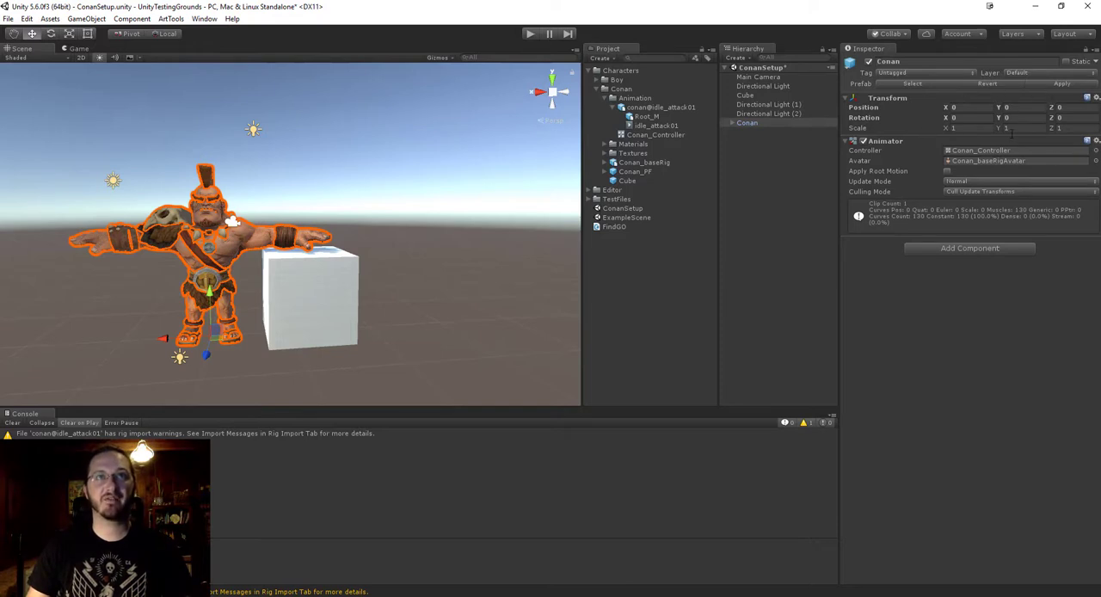
Check that the Conan_PF prefab's Animator component uses Conan_Controller and save the project.
click(635, 172)
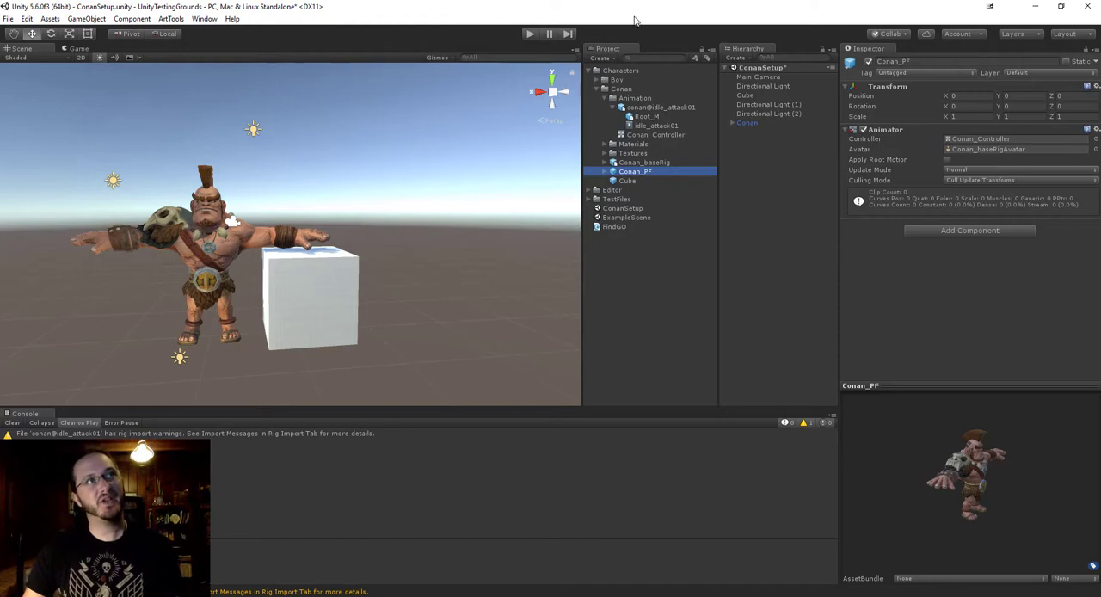
click(648, 256)
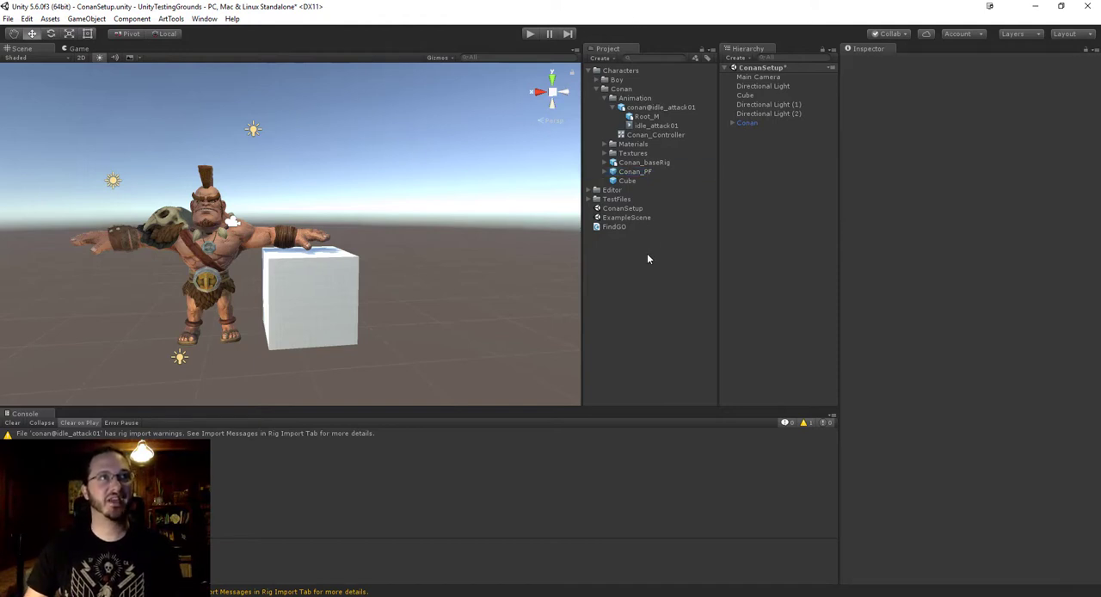
click(8, 18)
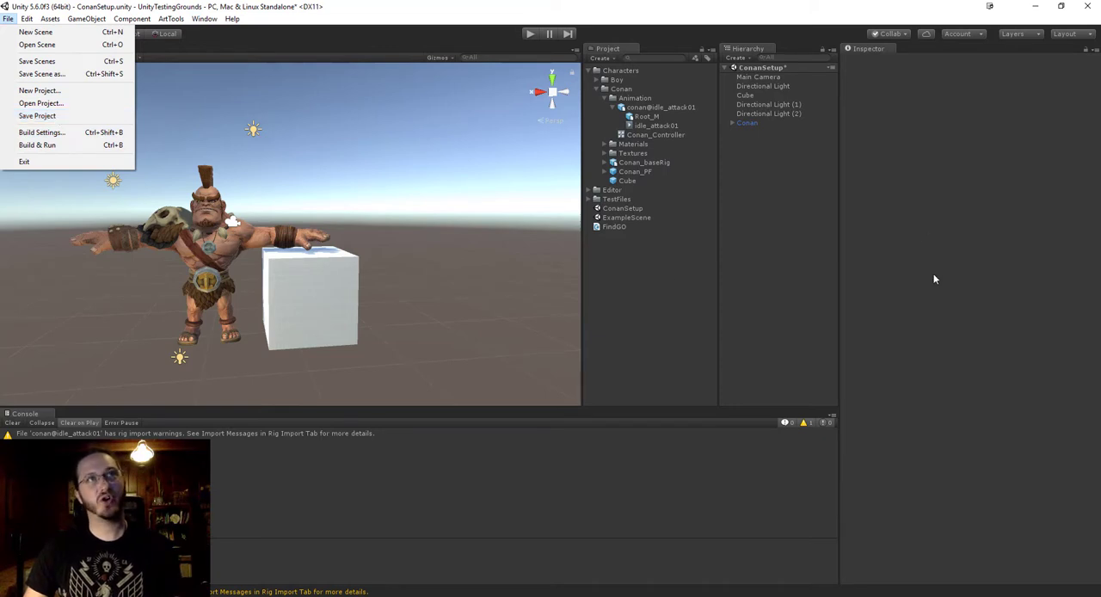
click(52, 115)
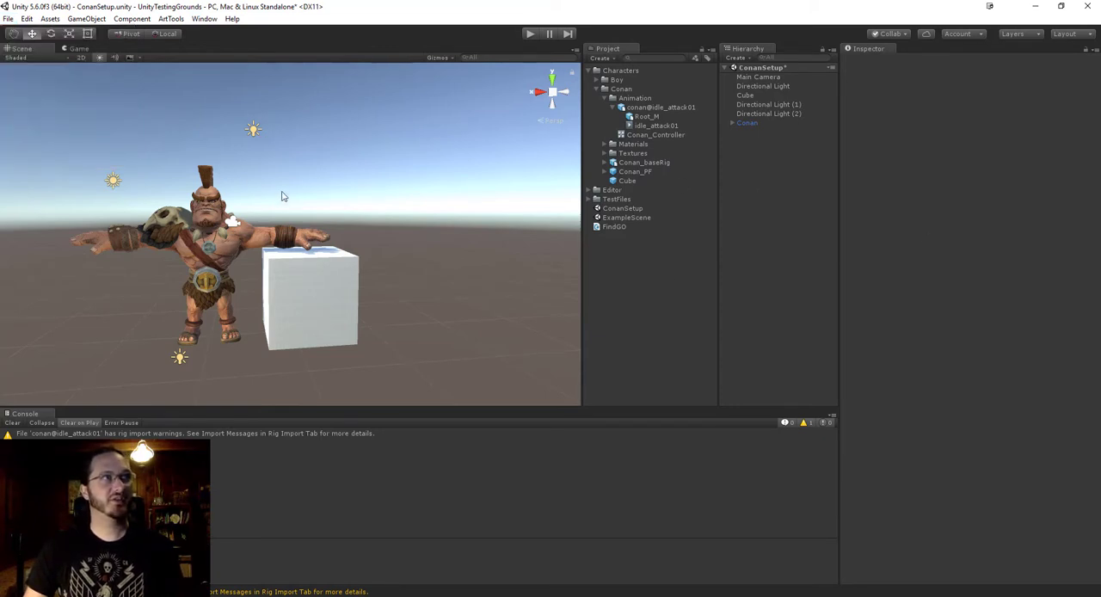
Compare the Animator component settings of the Conan_PF prefab with those of the Conan instance in the scene.
click(651, 170)
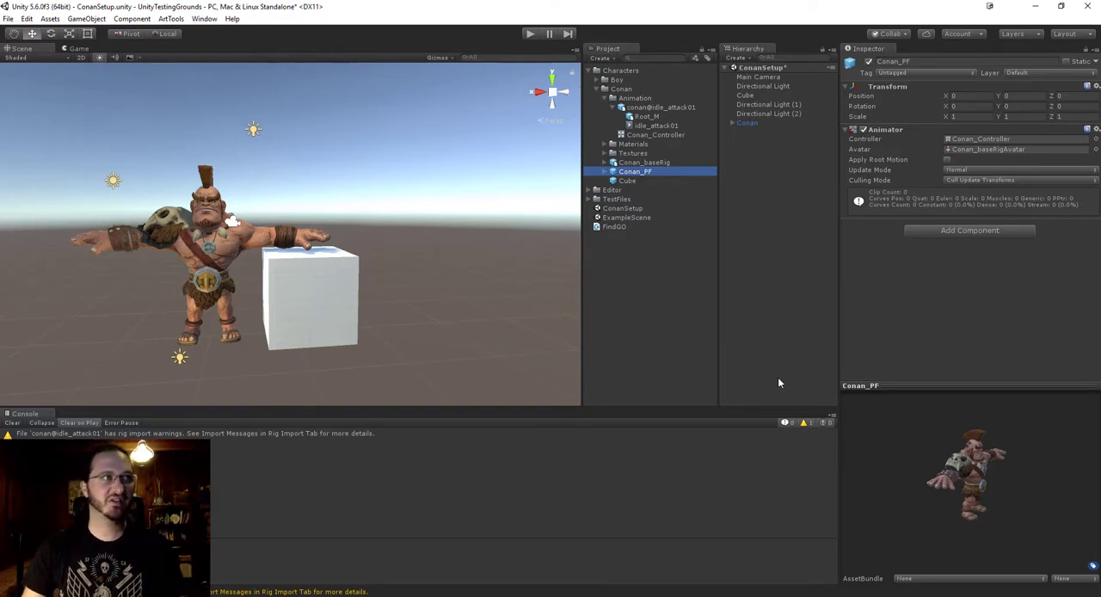
click(7, 18)
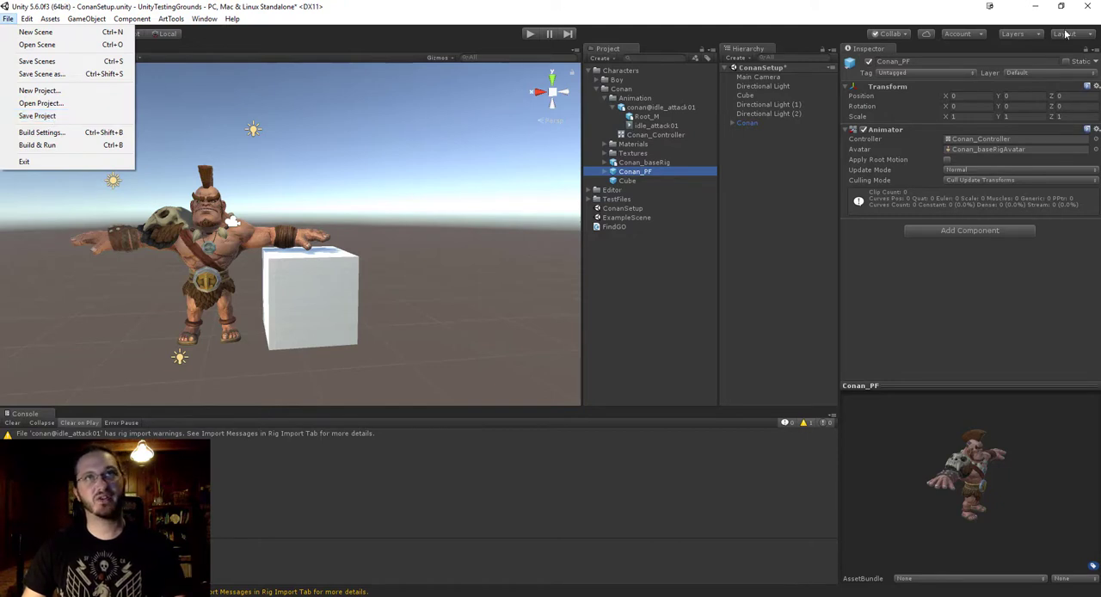
click(650, 340)
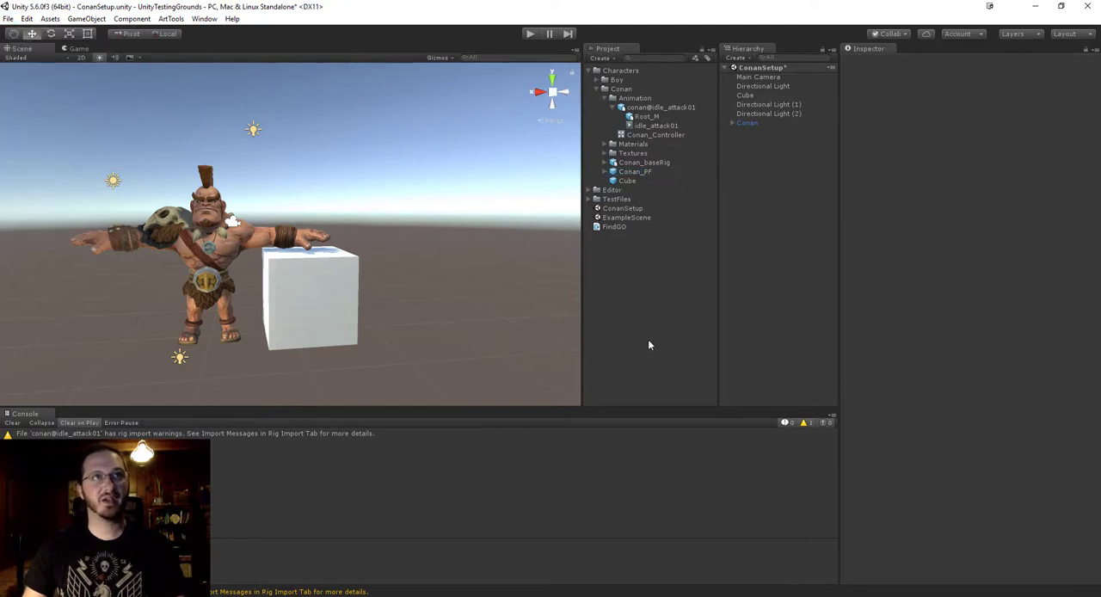
click(643, 172)
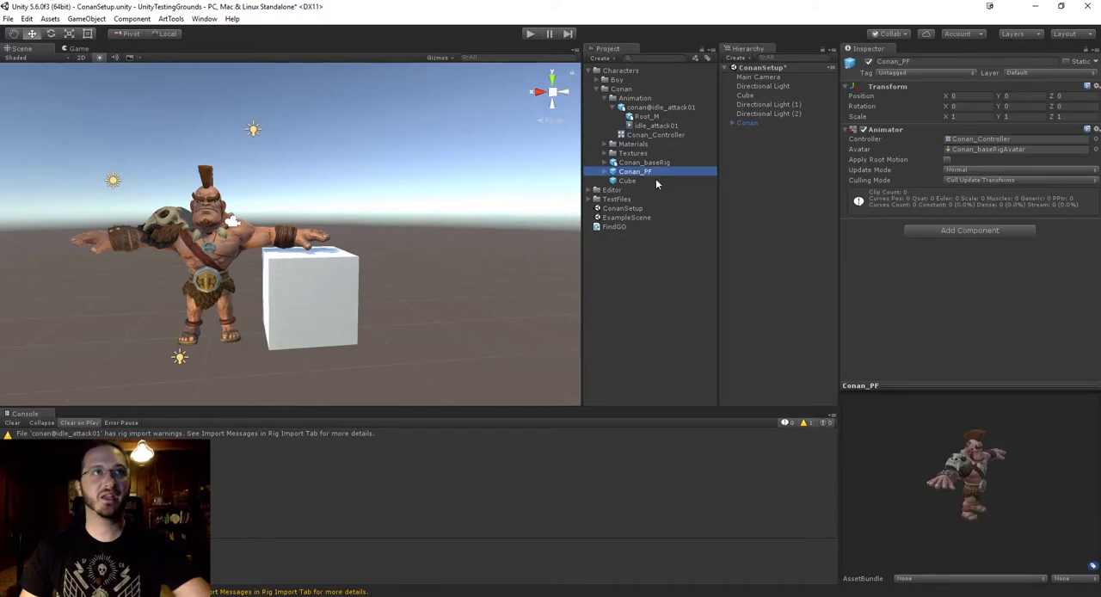
drag(758, 130, 758, 131)
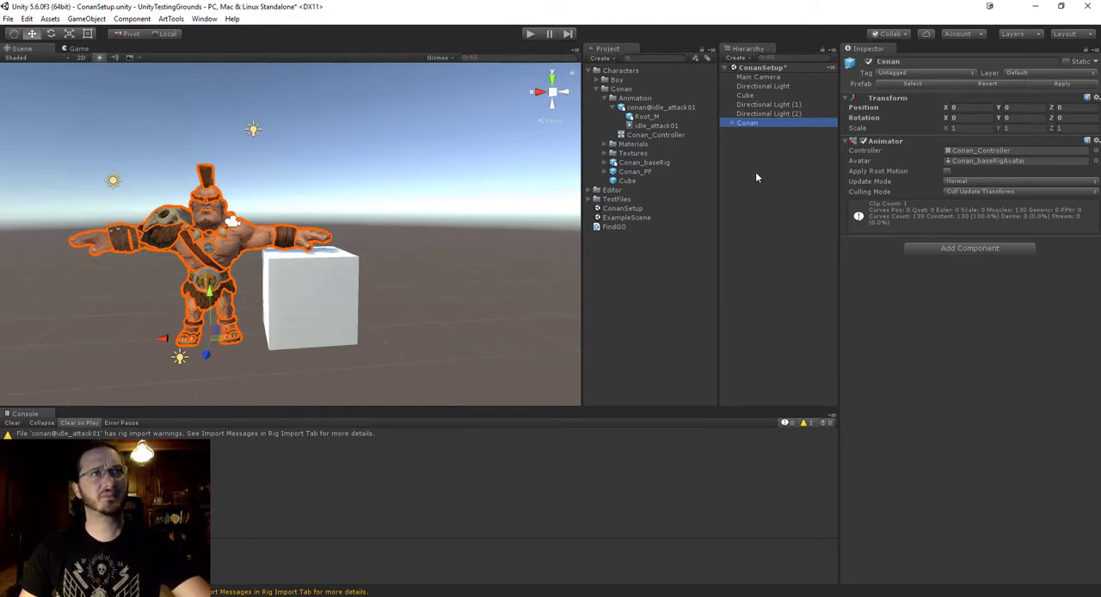
click(422, 208)
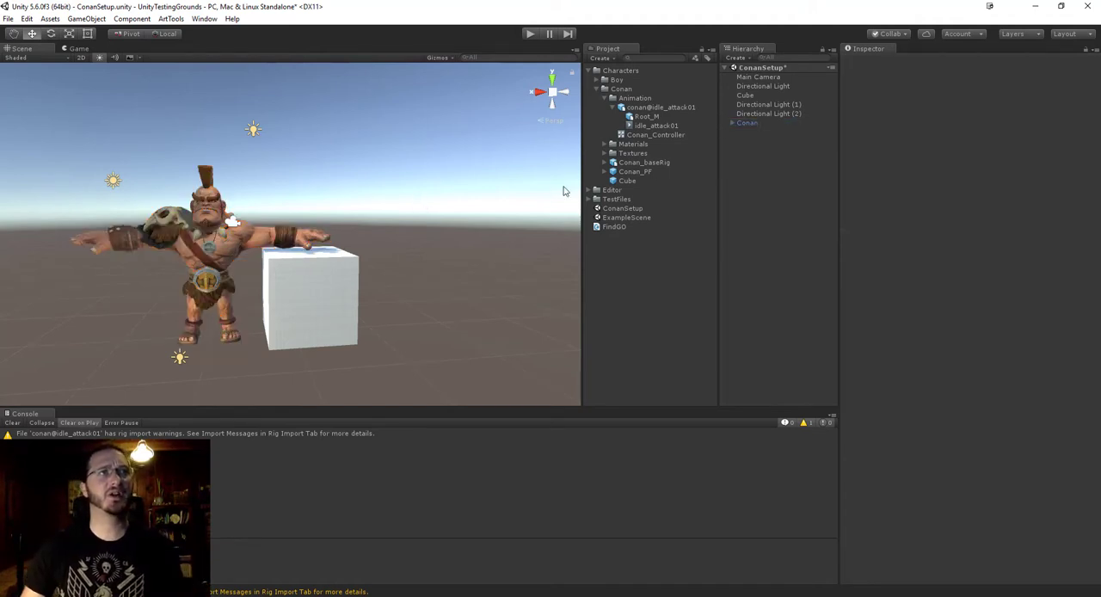
Play the scene and watch Conan's idle attack animation from the side in the Scene view.
alt+middle_drag(419, 193, 467, 209)
alt+drag(467, 209, 428, 207)
alt+middle_drag(346, 245, 353, 276)
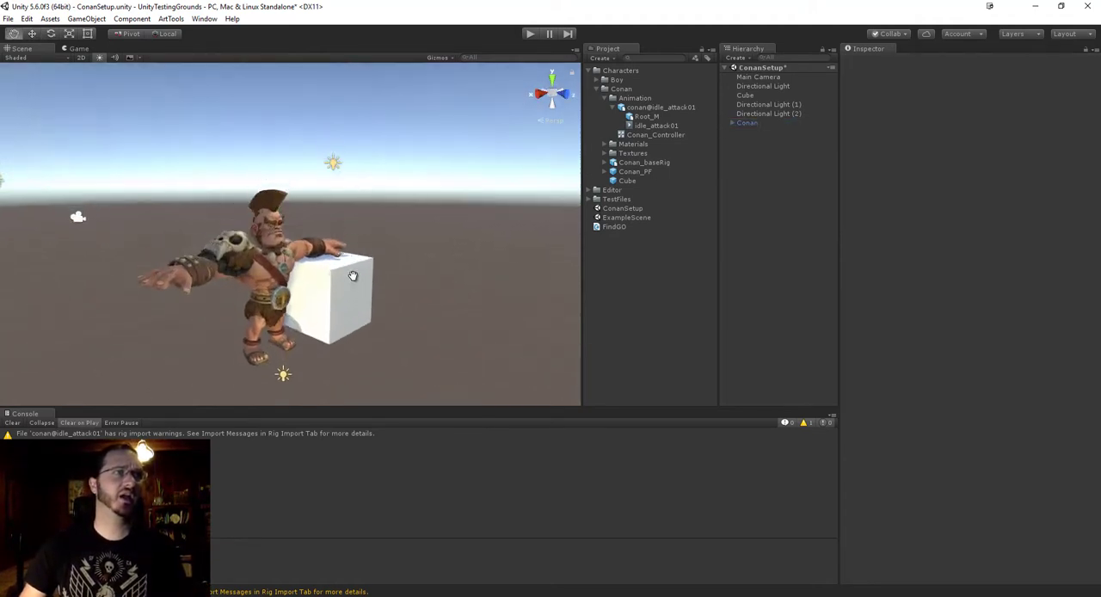
alt+drag(353, 276, 418, 285)
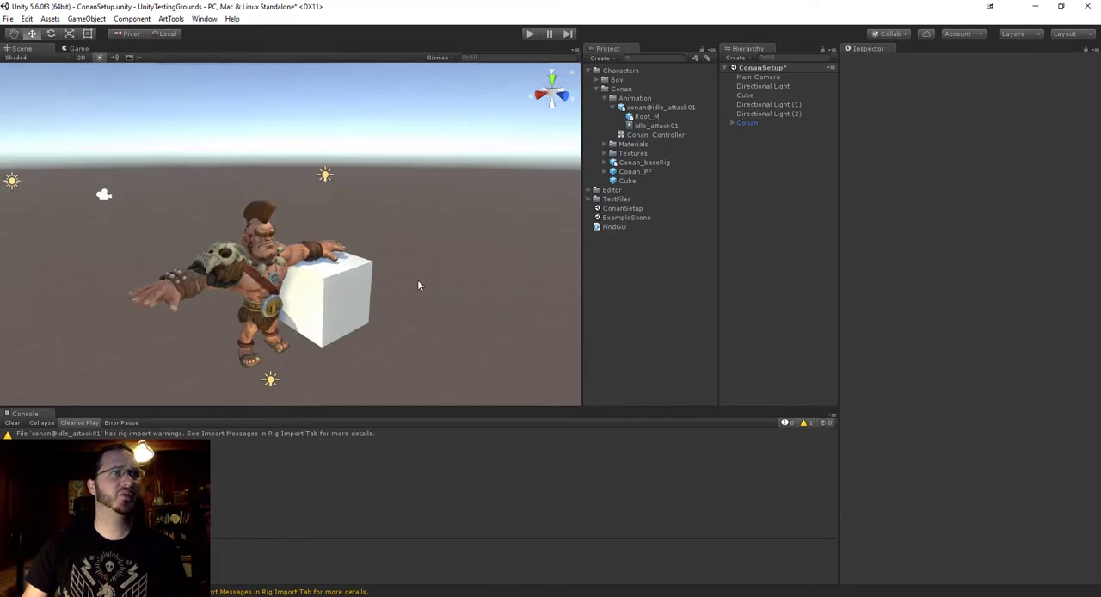
click(529, 34)
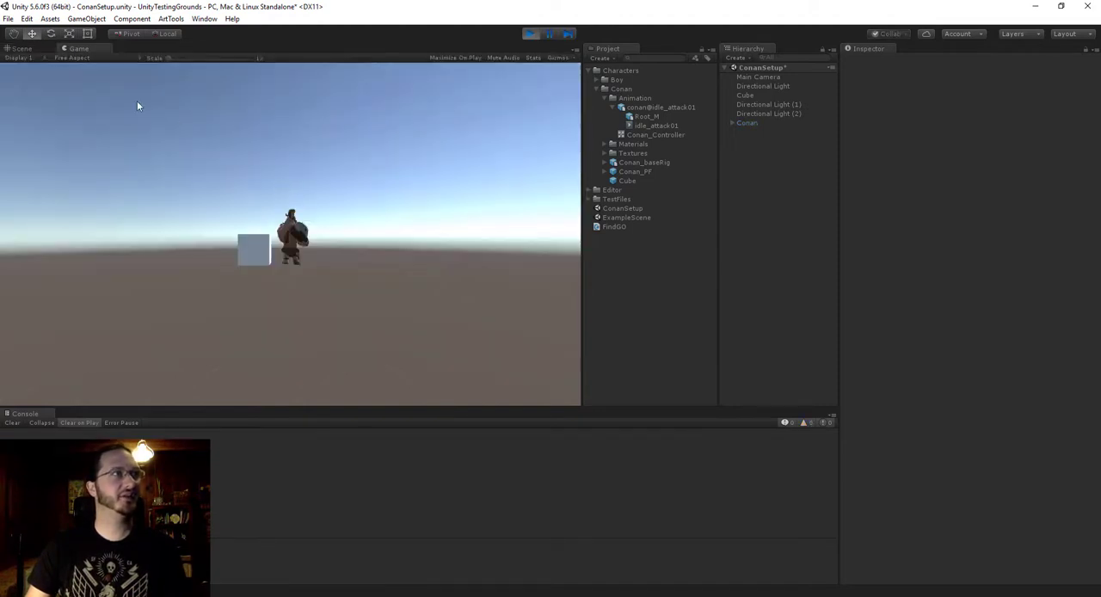
click(21, 48)
alt+drag(213, 179, 161, 263)
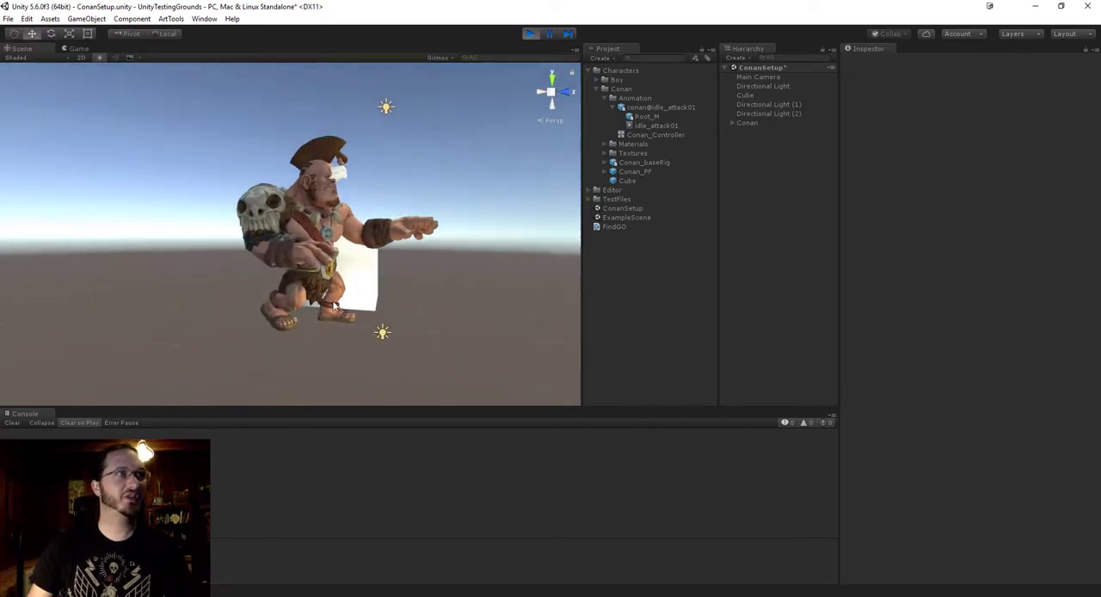
Open the Animator window as a floating window and place it over the lower half of the editor.
click(192, 21)
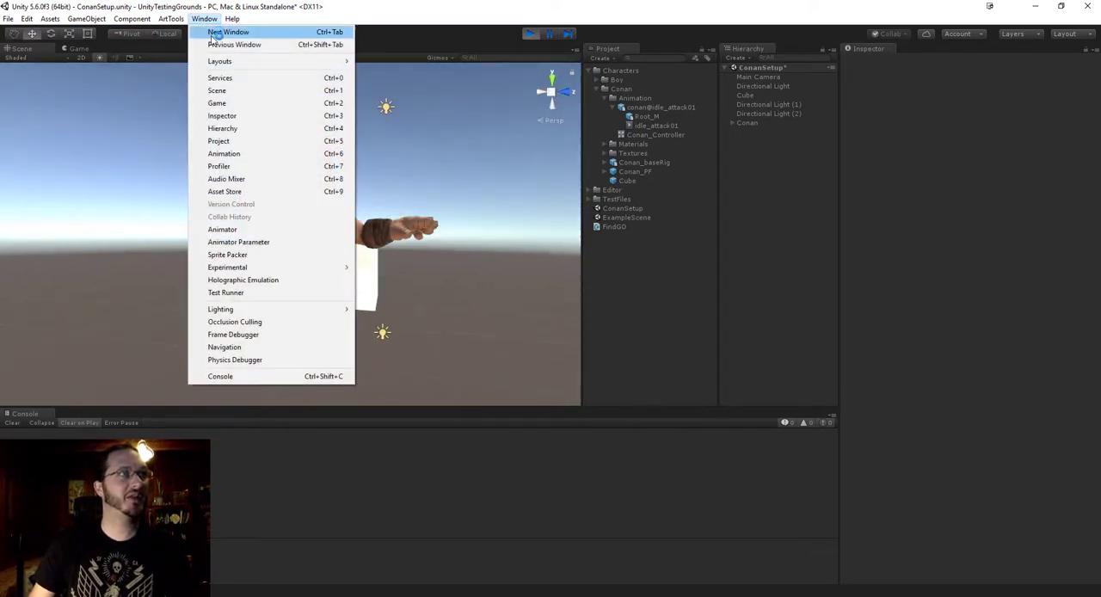
click(197, 19)
click(199, 18)
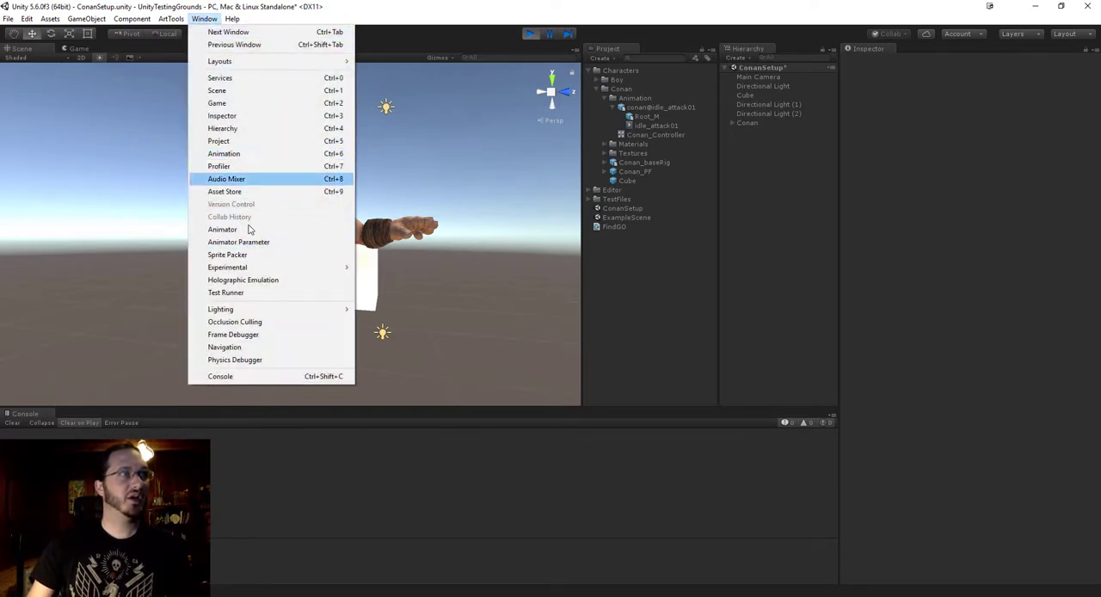
click(222, 229)
drag(148, 51, 345, 191)
drag(305, 90, 596, 301)
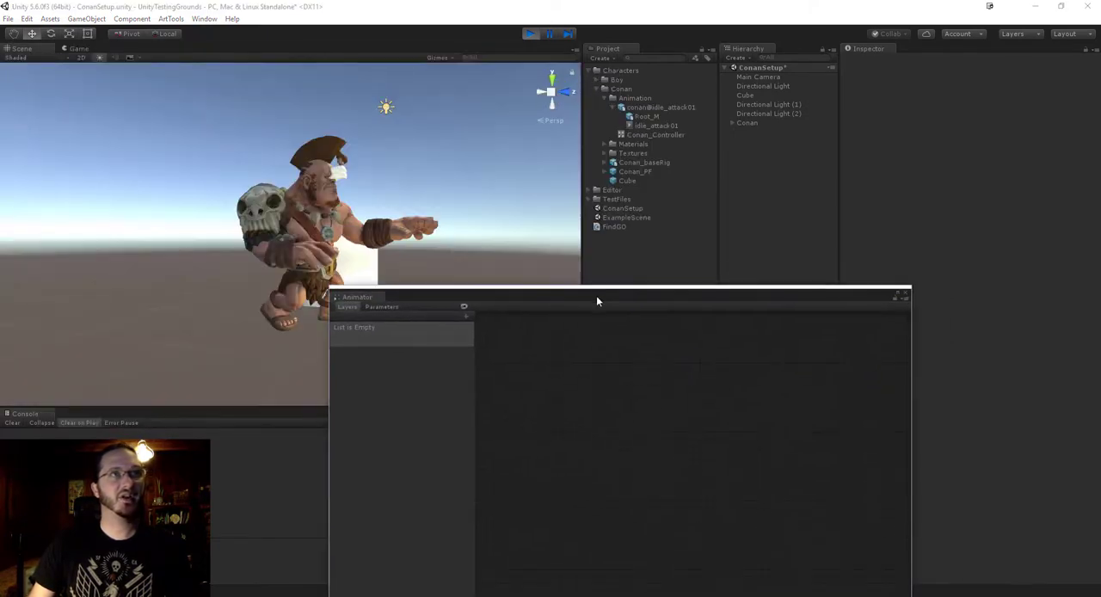
Show the Conan instance's state graph in the Animator window and move the idle_attack01 state above Any State.
click(749, 124)
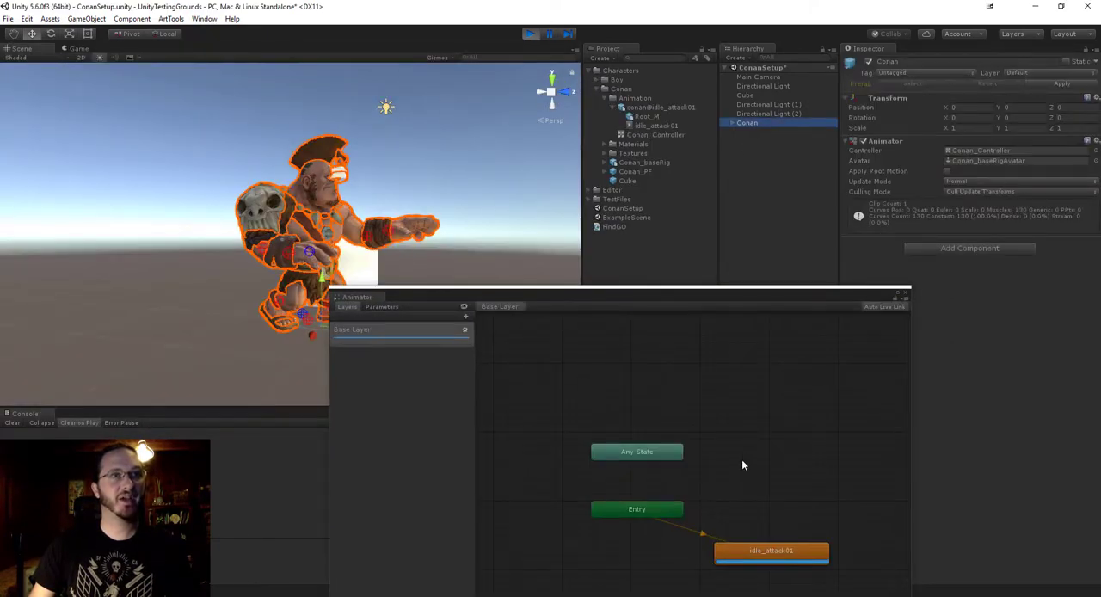
drag(673, 300, 470, 239)
drag(464, 230, 403, 283)
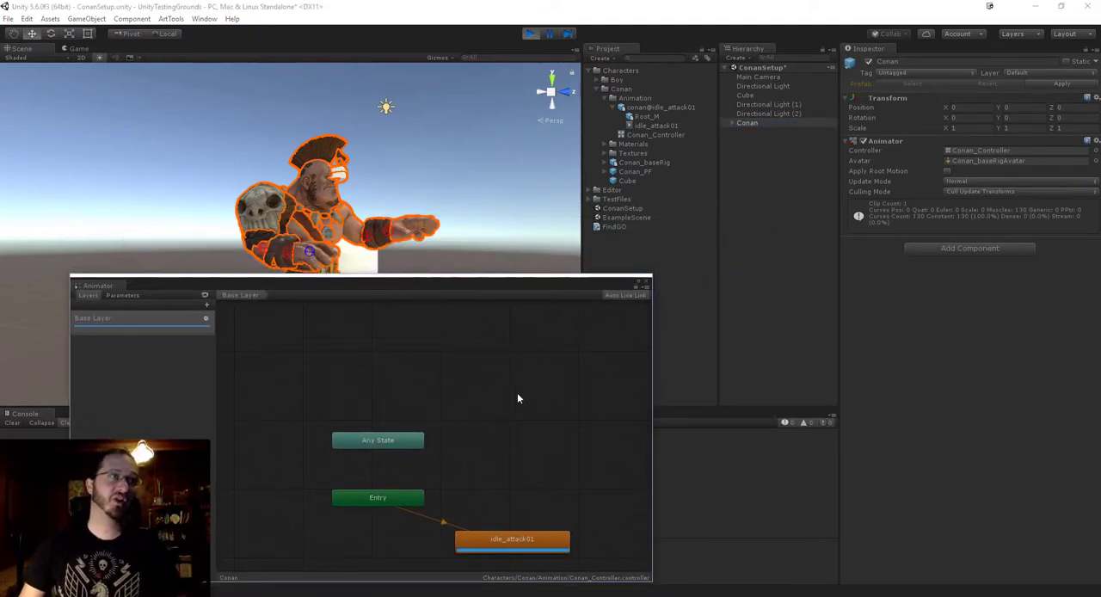
drag(501, 548, 471, 373)
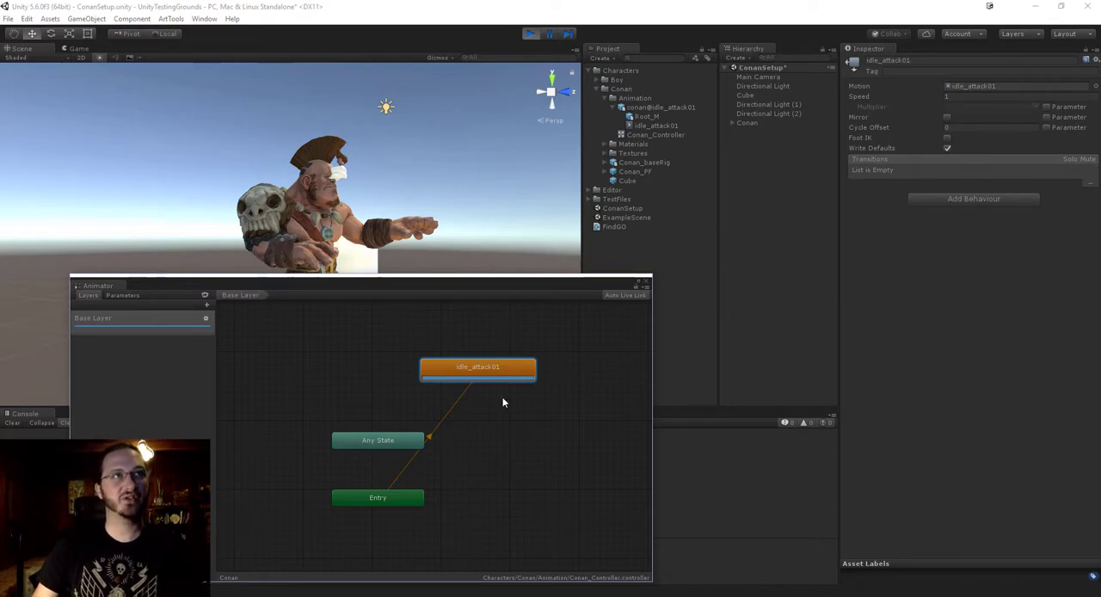
Enable Loop Time on the conan@idle_attack01 clip and apply the import settings, moving the Animator window to check Conan's playback.
click(656, 108)
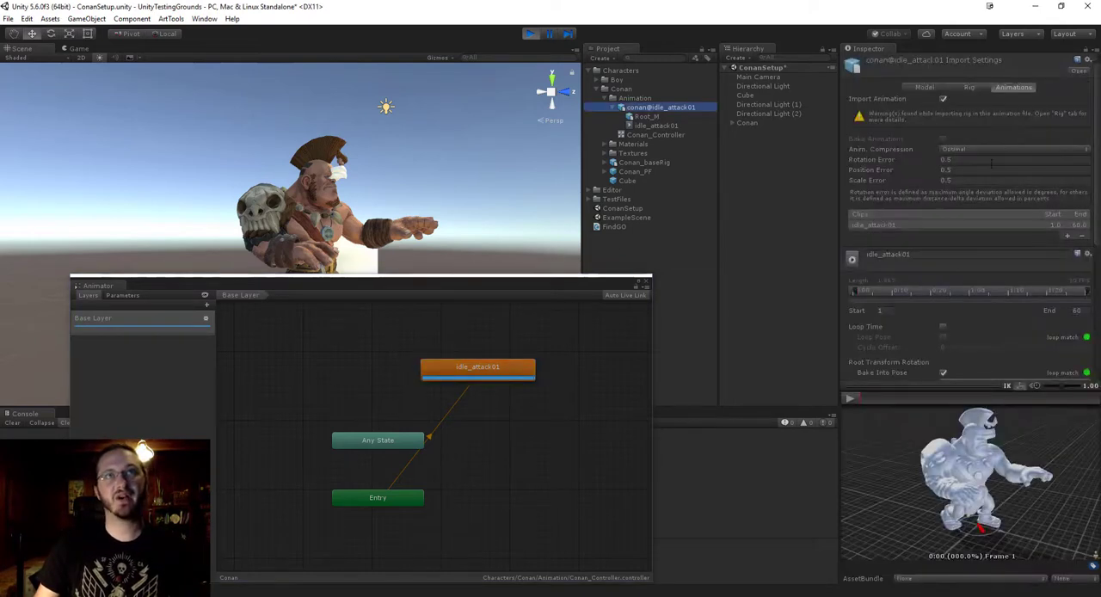
scroll(1024, 185, down, 3)
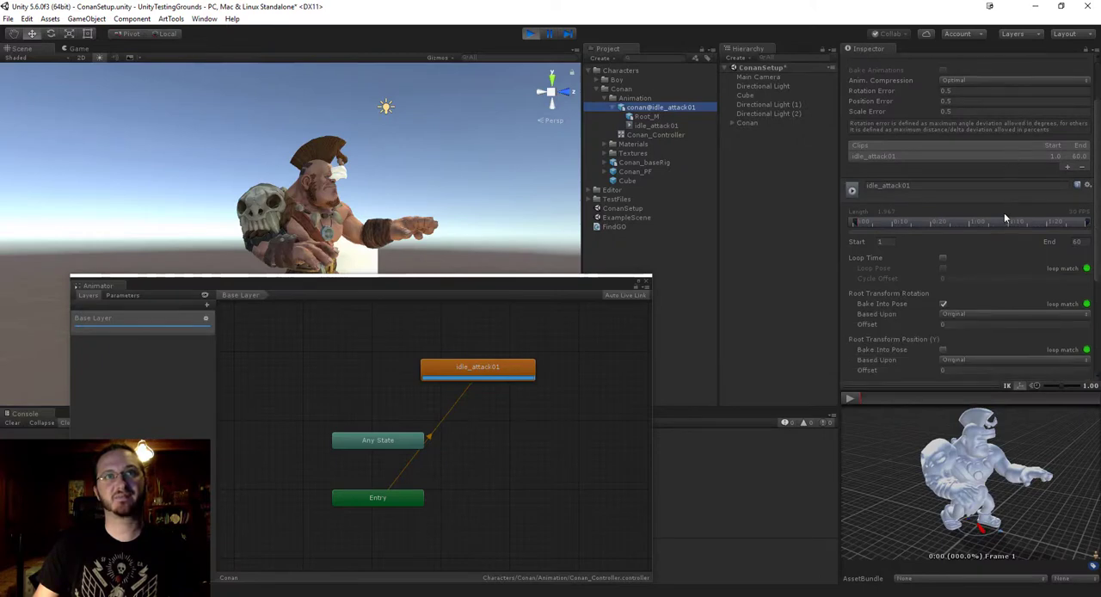
click(943, 259)
scroll(1007, 275, down, 5)
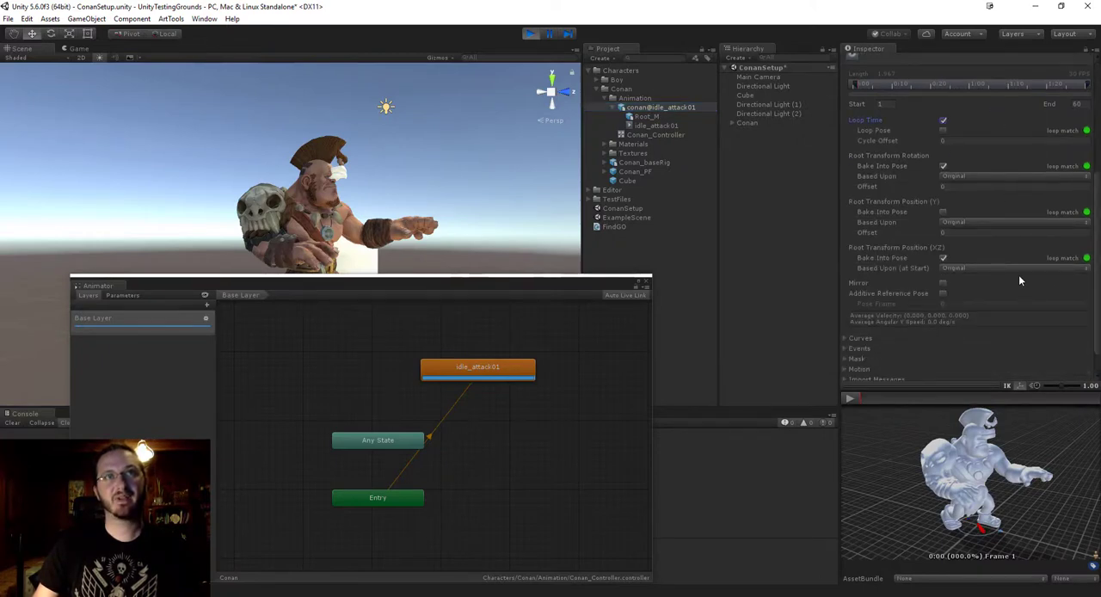
scroll(966, 182, down, 2)
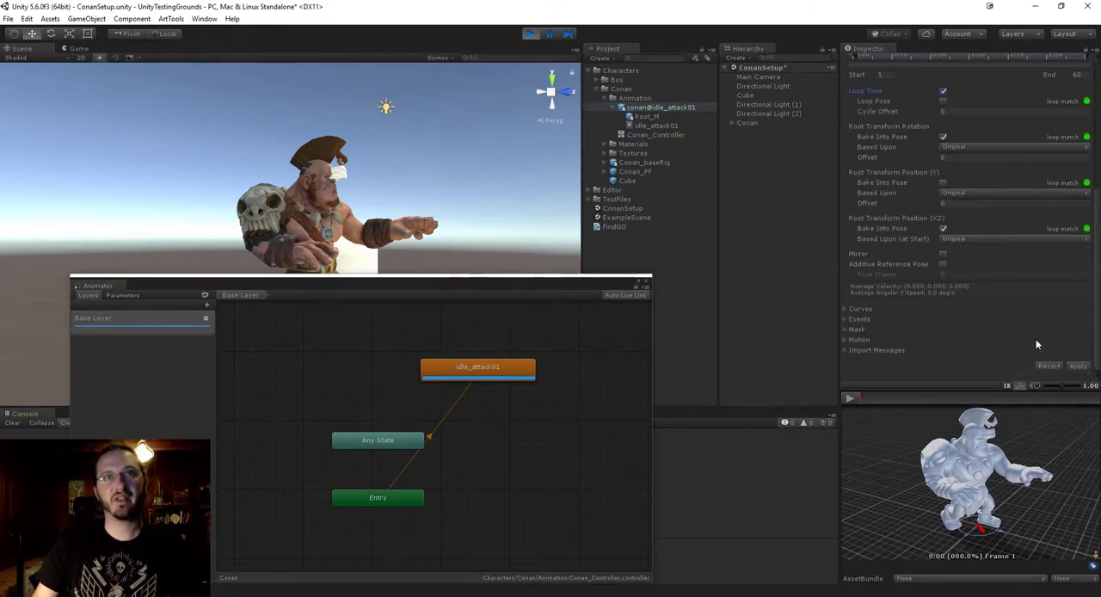
click(1076, 368)
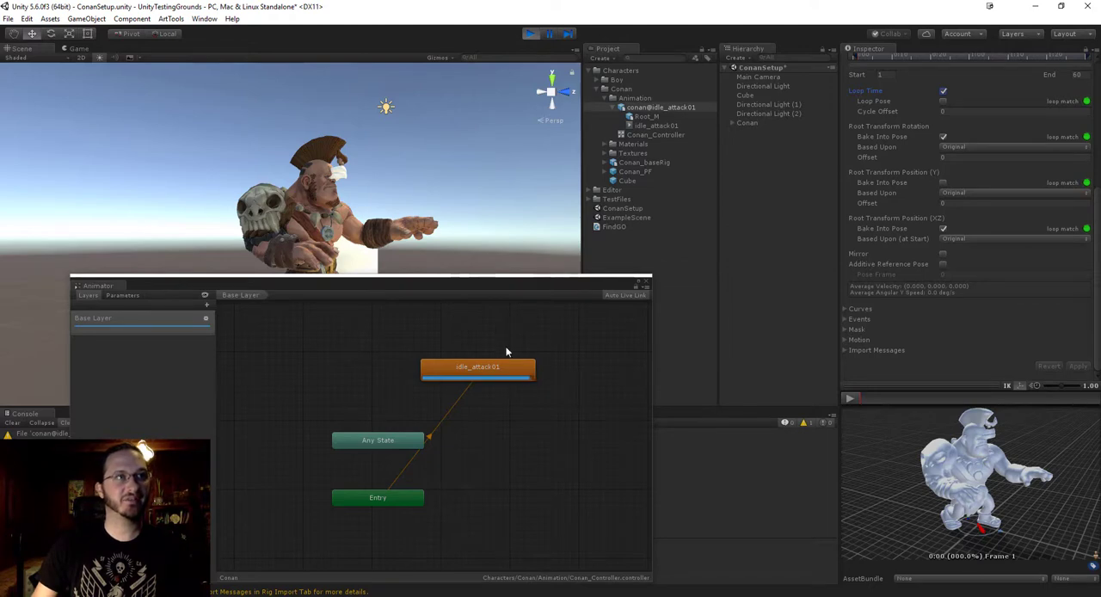
drag(412, 285, 628, 312)
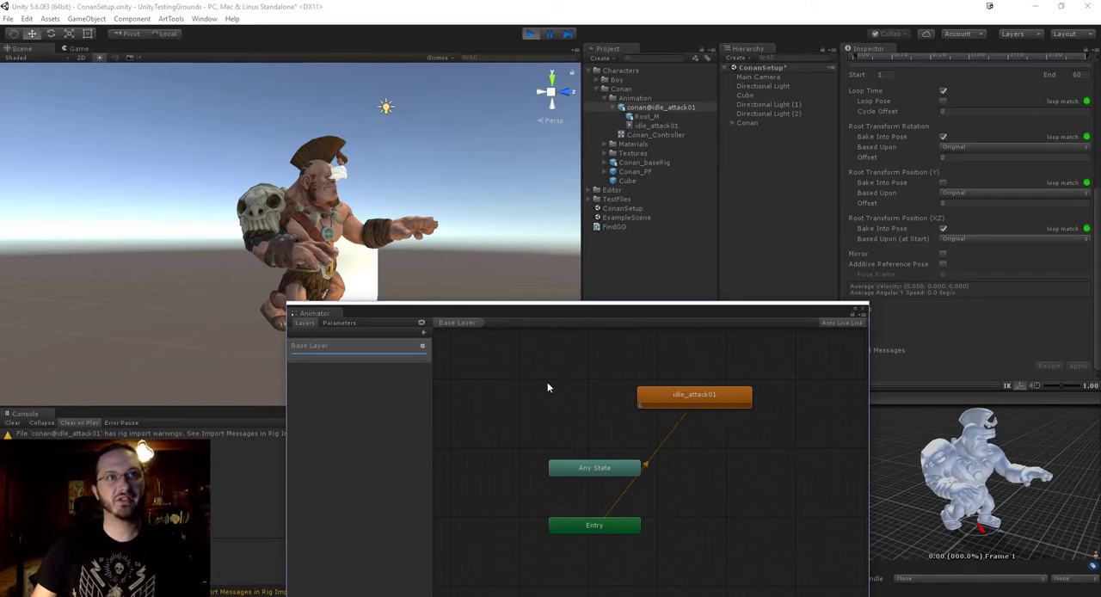
drag(593, 310, 565, 241)
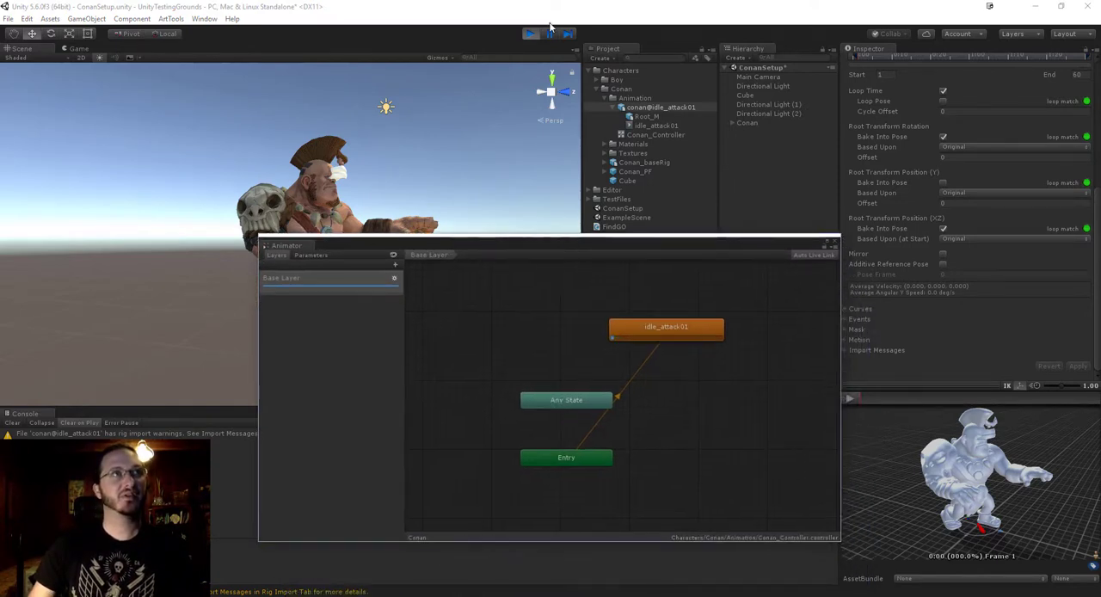